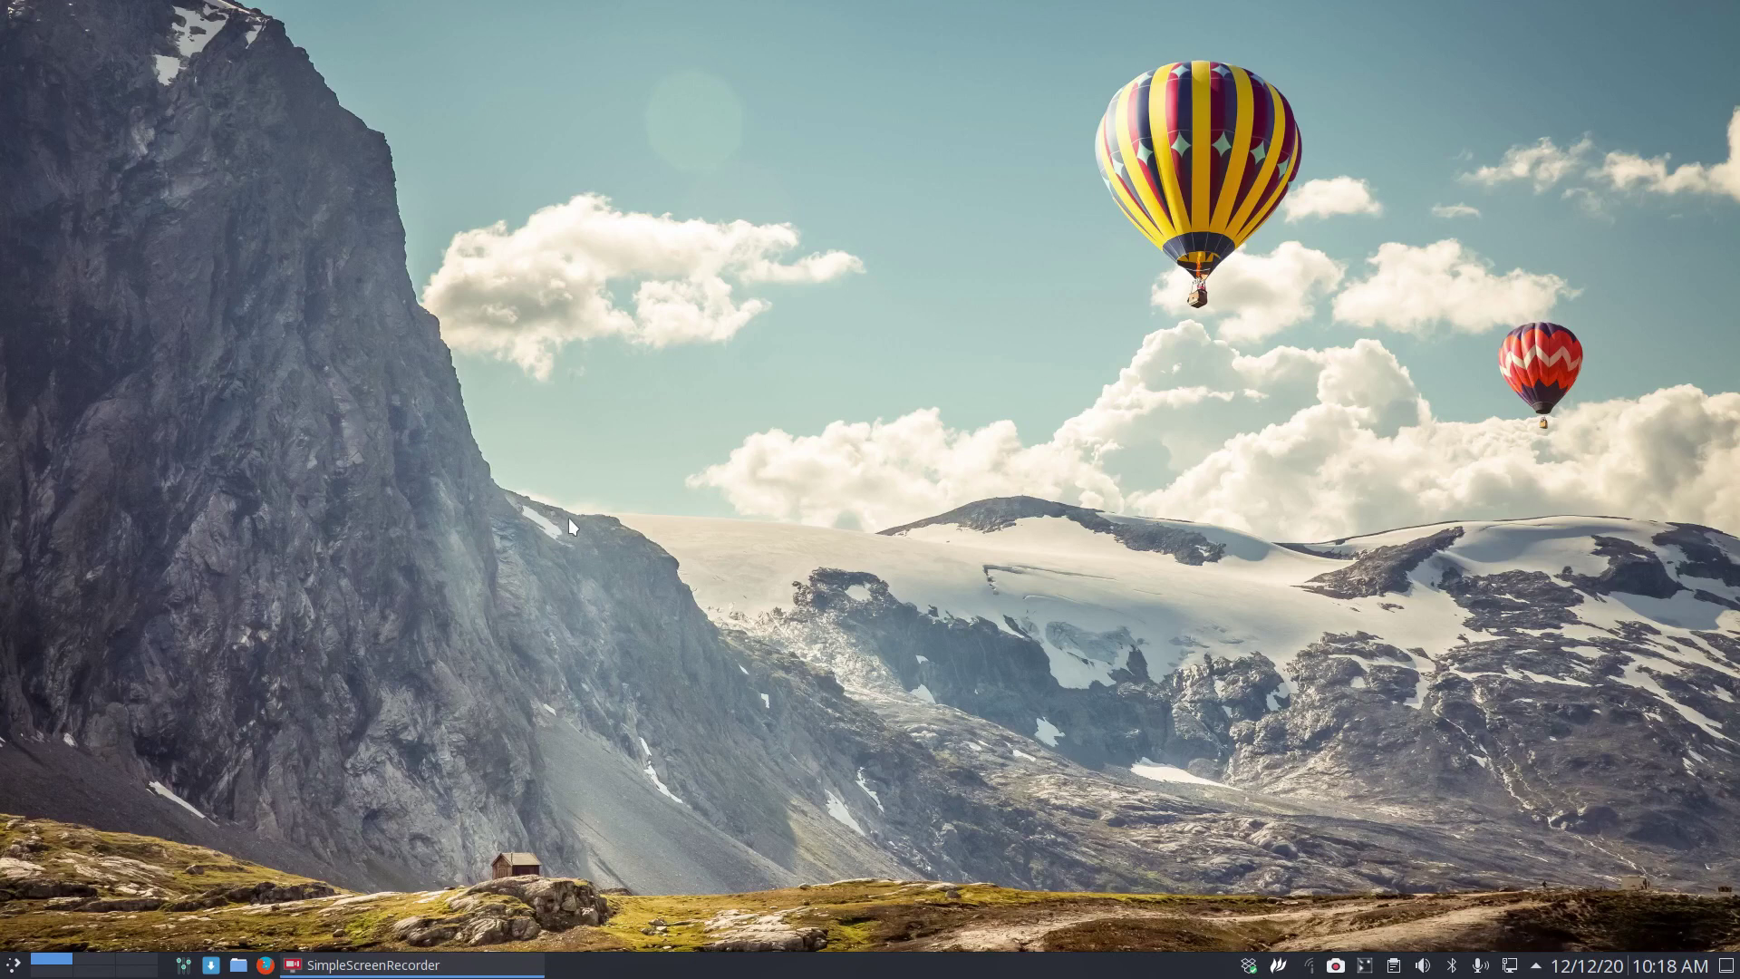
Check the login history with 'last -F' in a terminal, then close the terminal.
{"action": "key", "text": "ctrl+alt+t"}
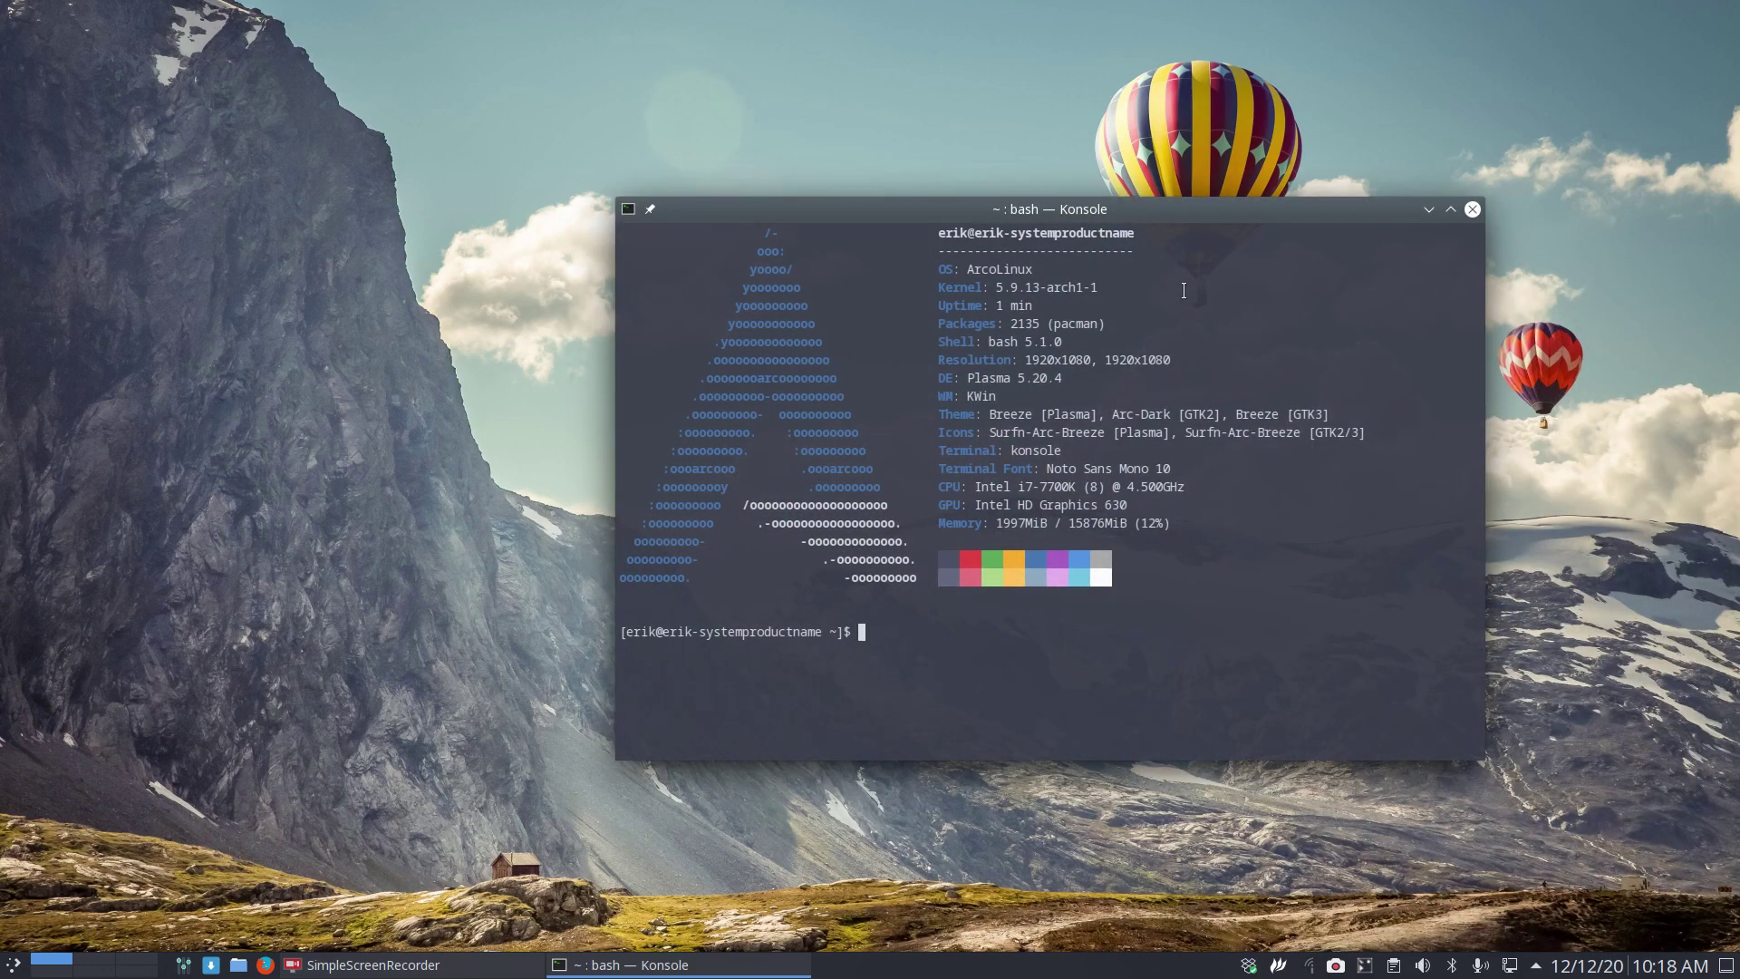
{"action": "type", "text": "last -F"}
{"action": "key", "text": "Return"}
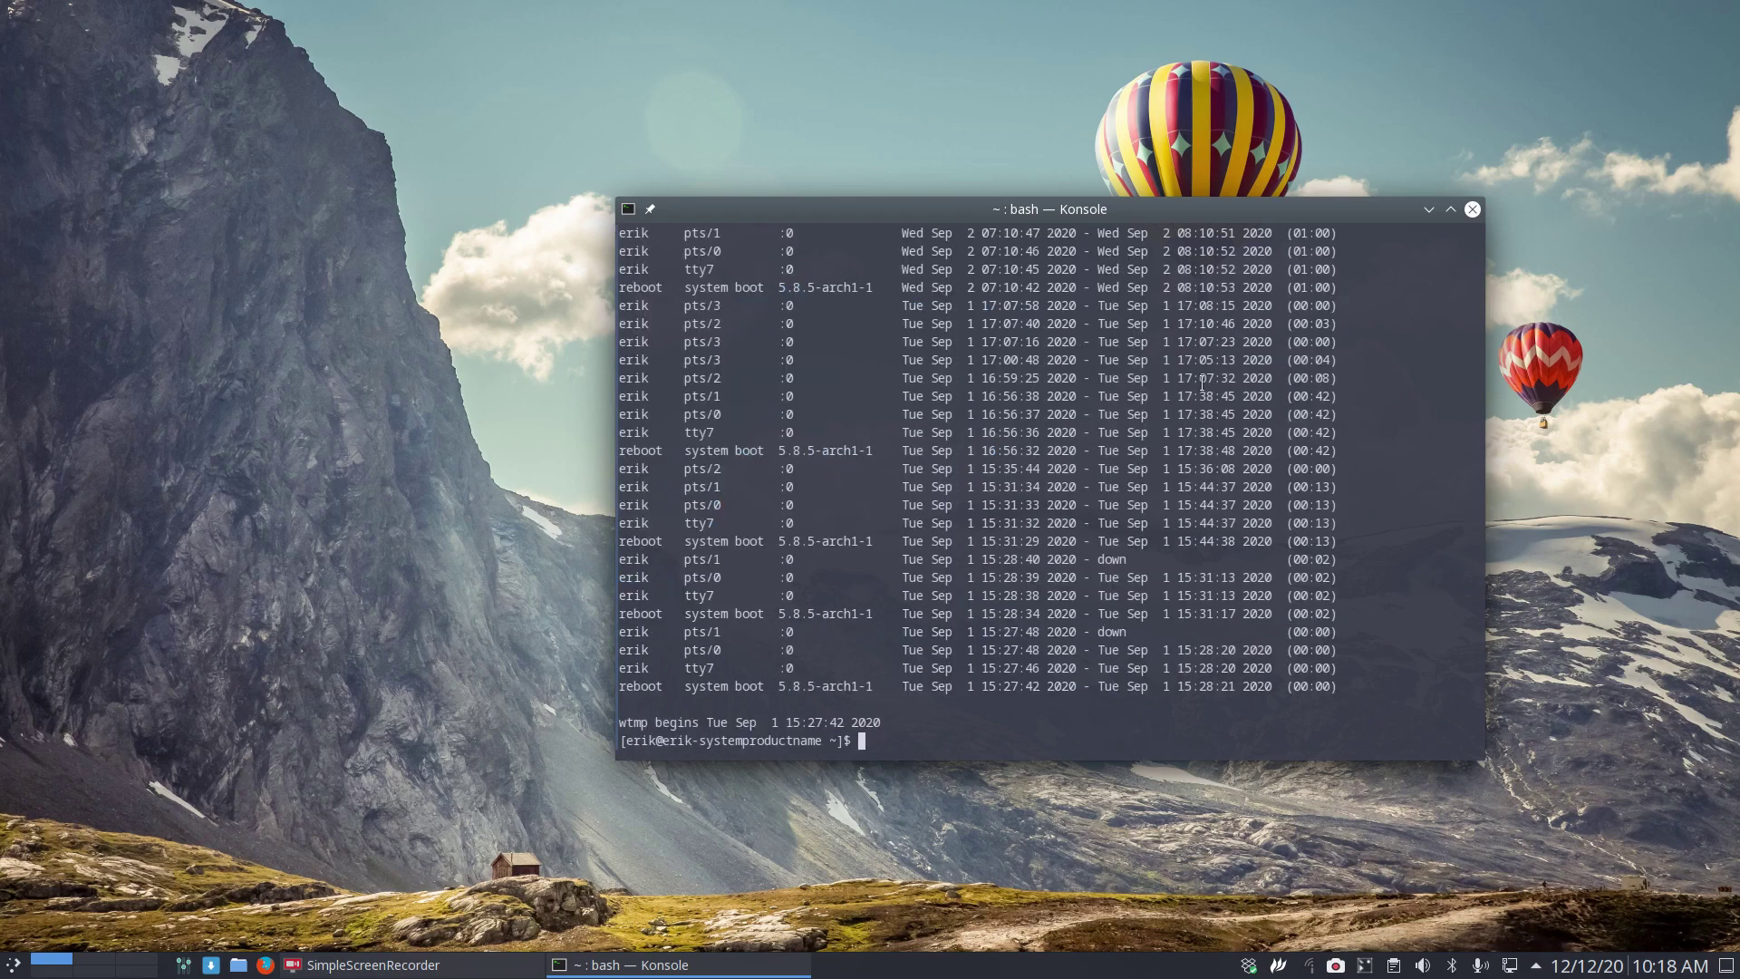
{"action": "double_click", "coordinate": [942, 686]}
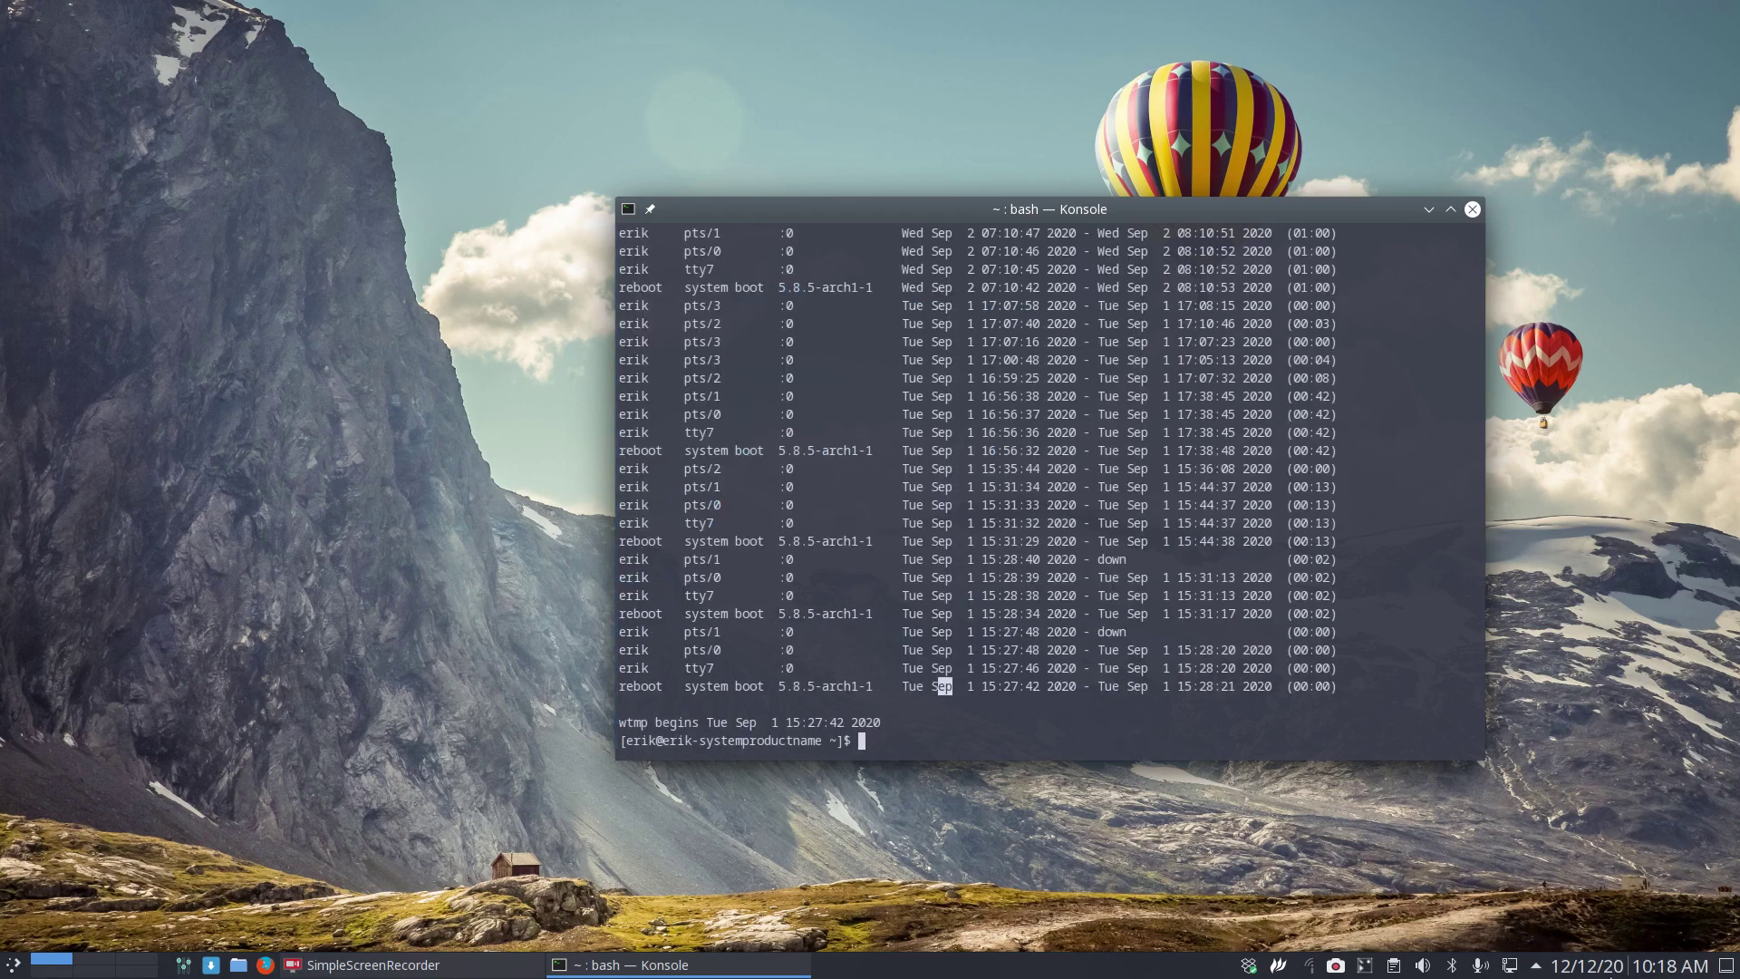
{"action": "left_click", "coordinate": [1631, 965]}
{"action": "left_click", "coordinate": [1609, 355]}
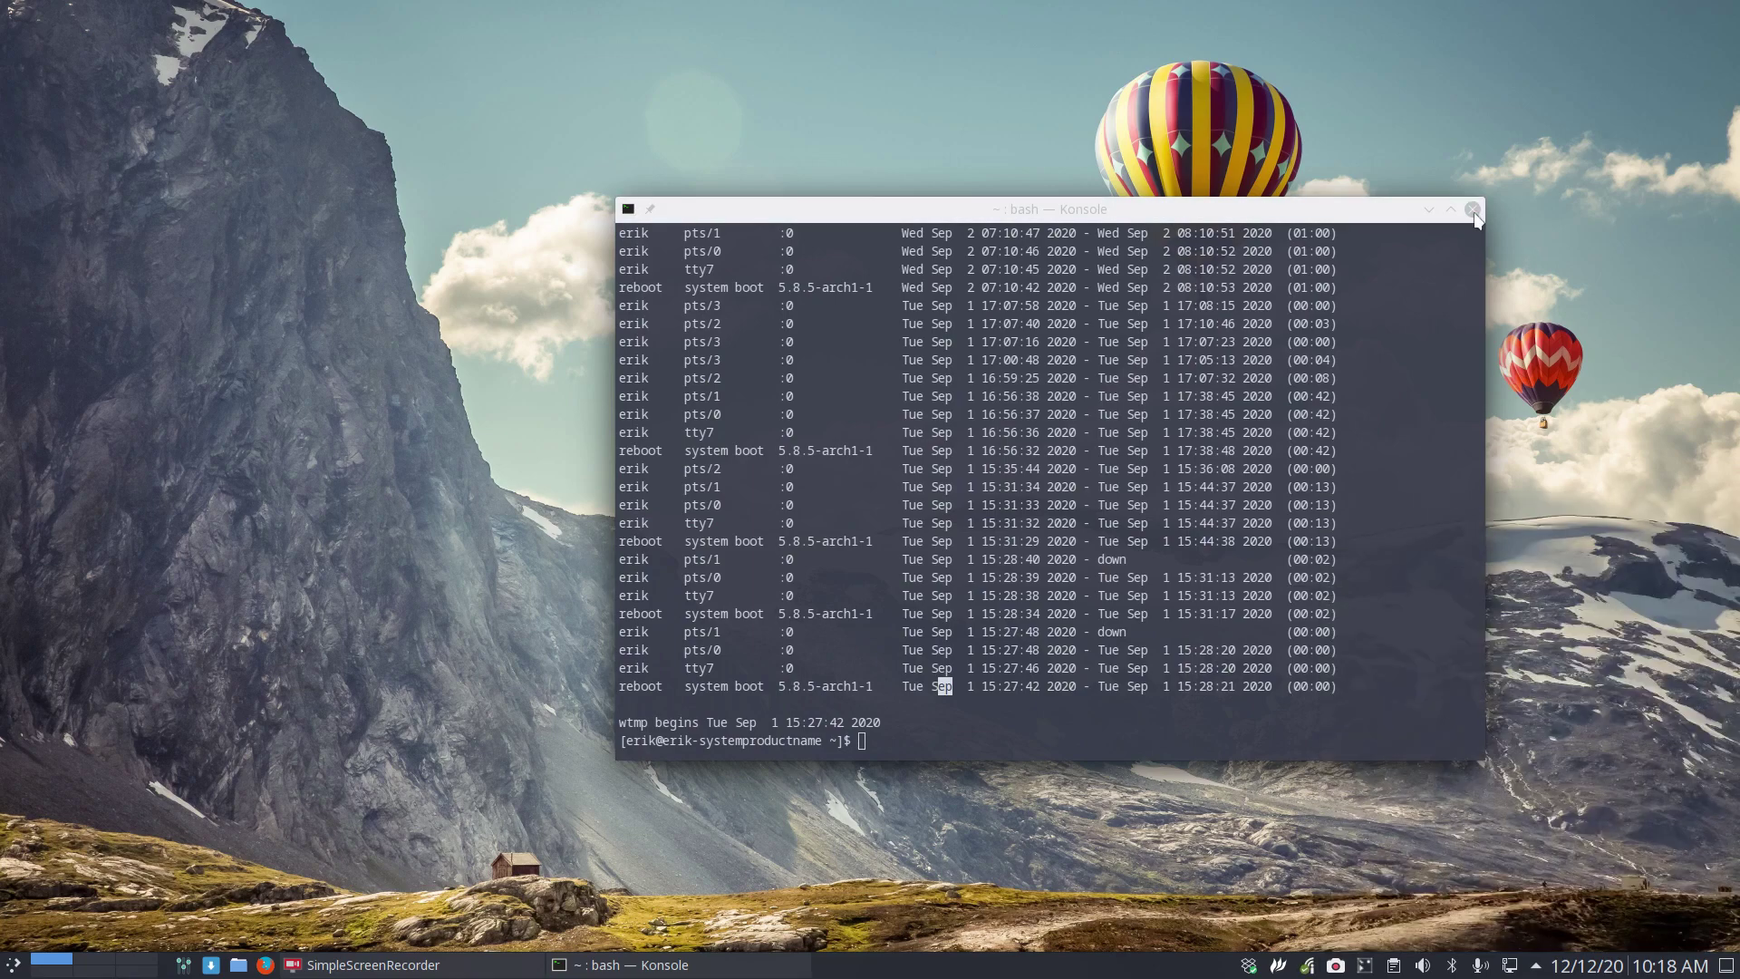
{"action": "left_click", "coordinate": [1472, 210]}
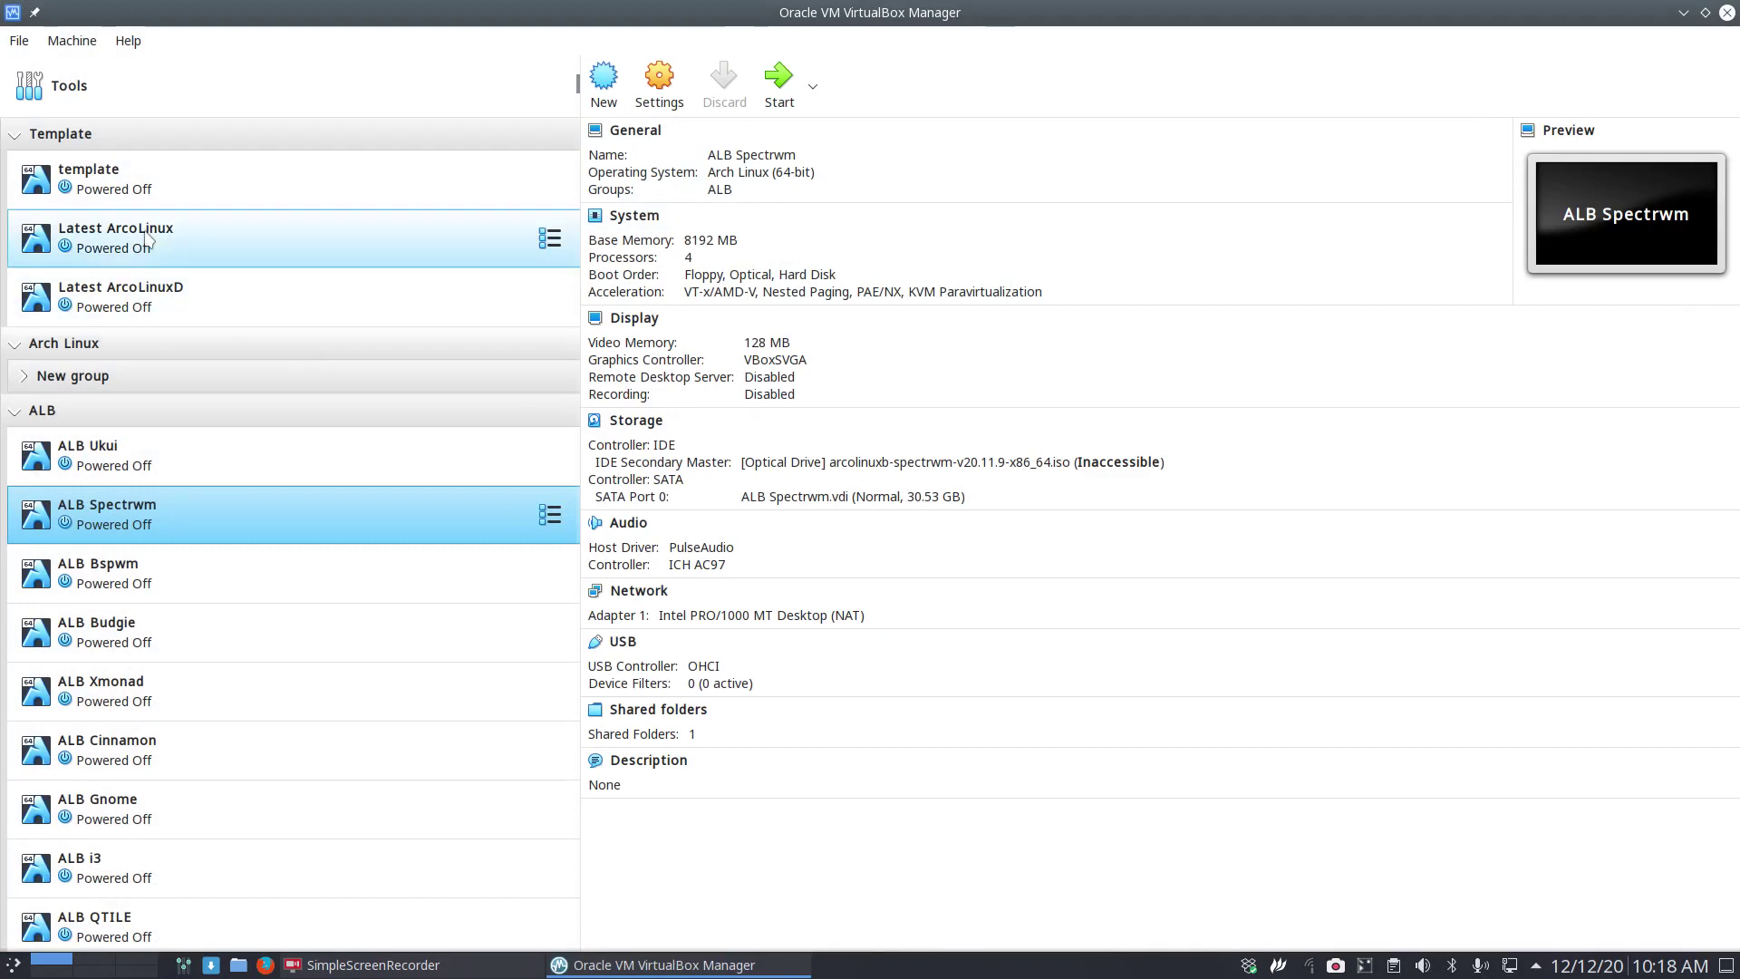
Clone the template VM into a new machine named Video.
{"action": "right_click", "coordinate": [134, 186]}
{"action": "left_click", "coordinate": [220, 220]}
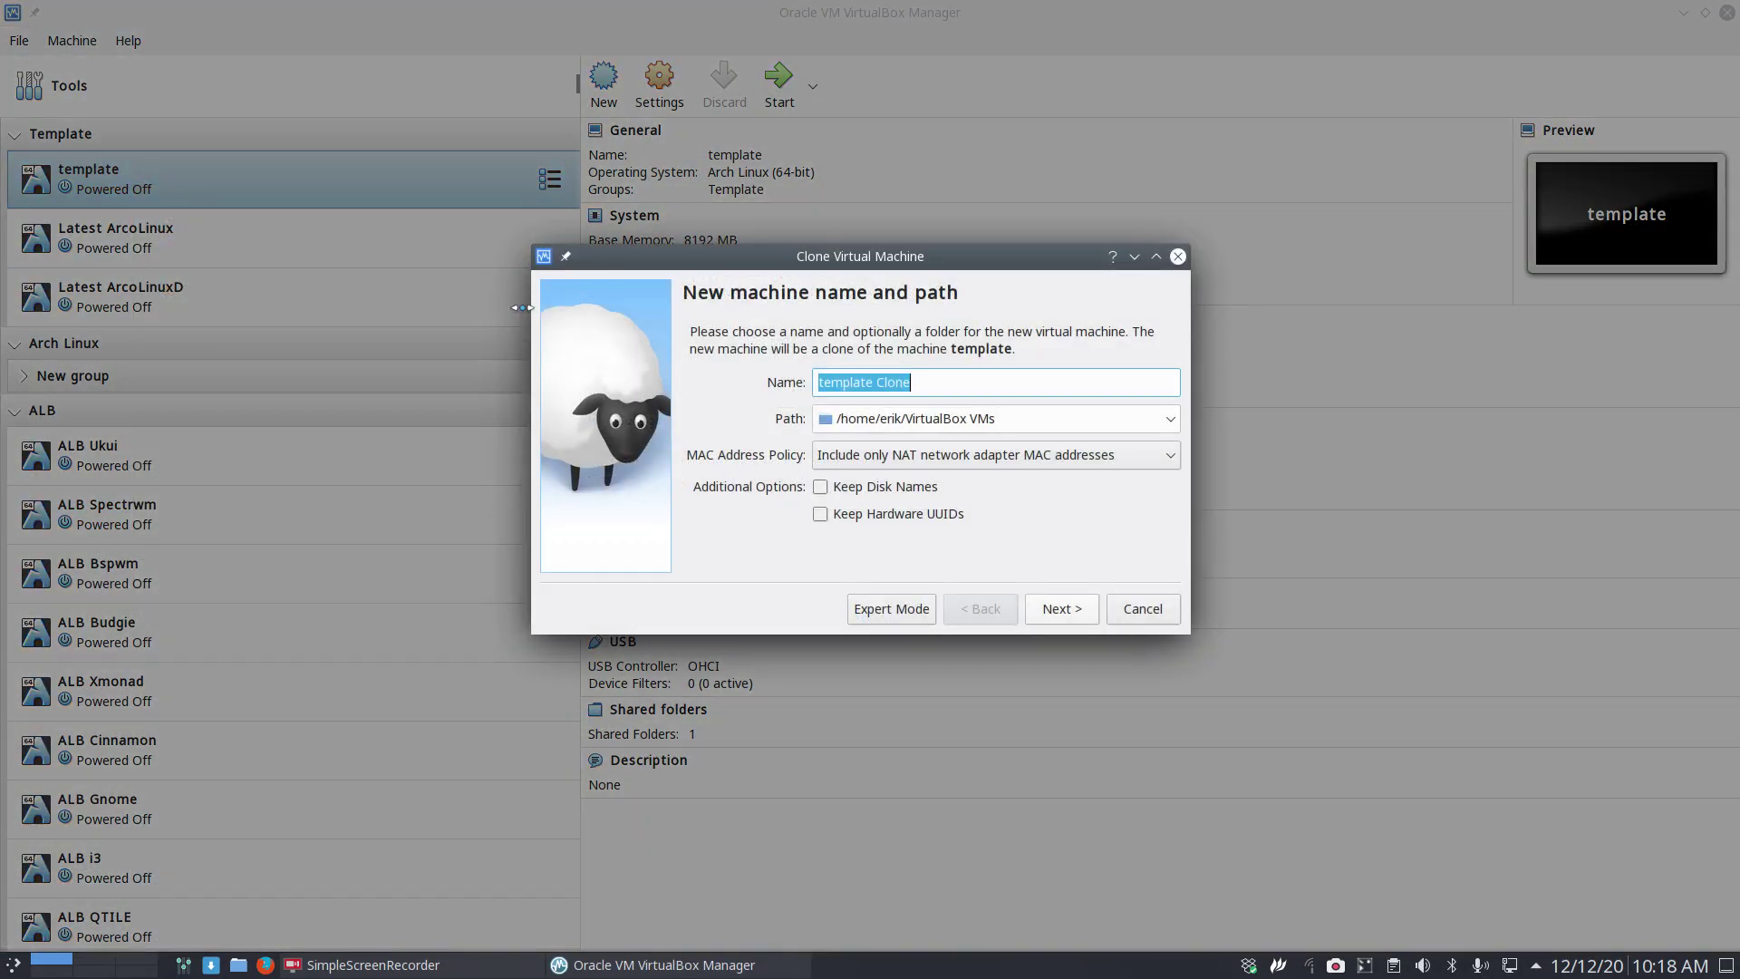
{"action": "type", "text": "Video"}
{"action": "key", "text": "Return"}
{"action": "key", "text": "Return"}
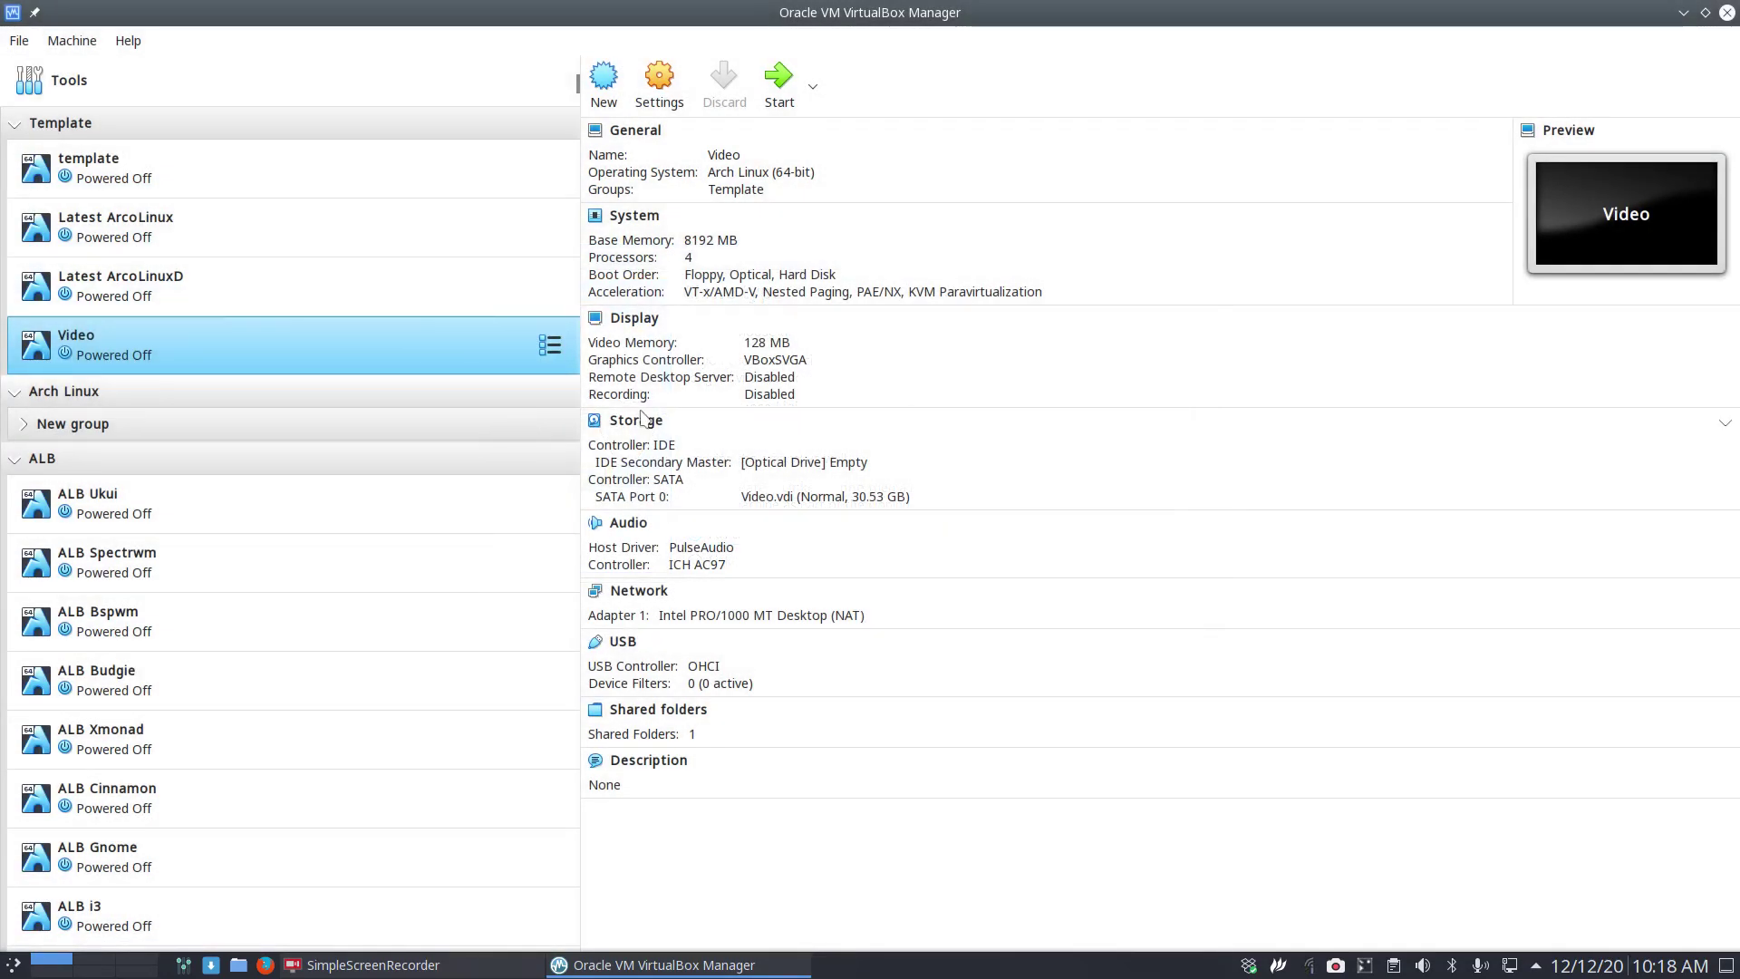
Load arcolinux-v21.01.3-x86_64.iso from the Insync/SHARED-CORETEAM folder into Video's optical drive.
{"action": "left_click", "coordinate": [794, 463]}
{"action": "left_click", "coordinate": [797, 468]}
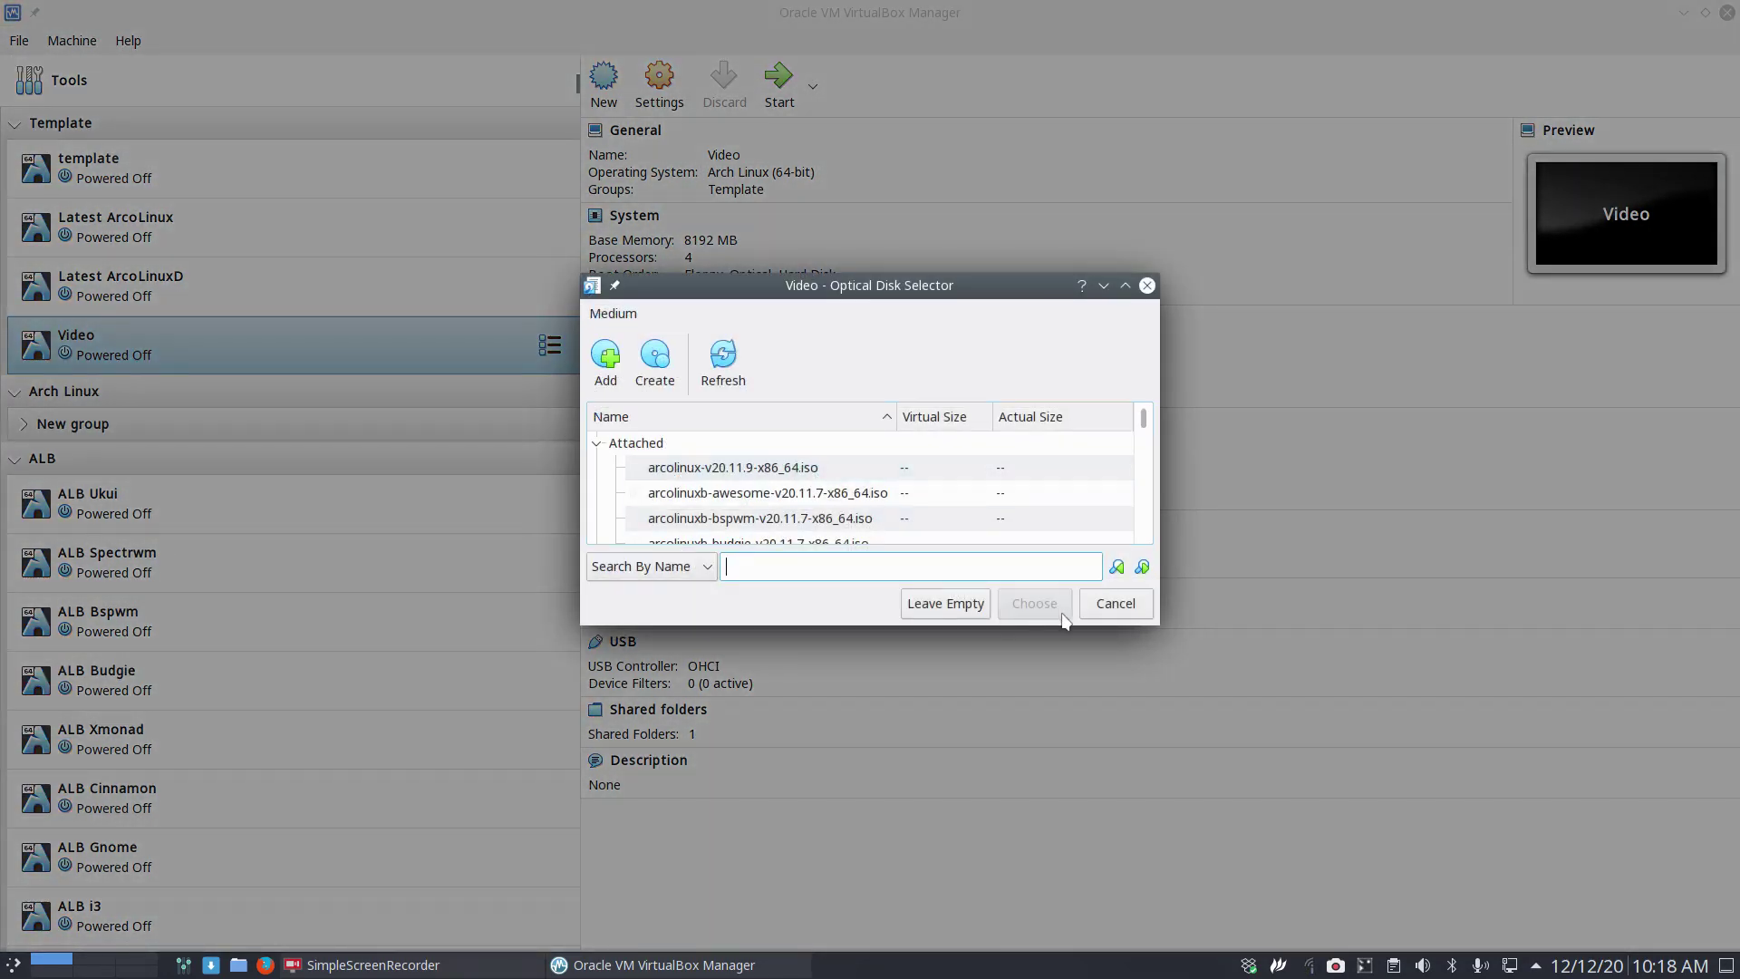
{"action": "left_click", "coordinate": [1115, 603]}
{"action": "left_click", "coordinate": [846, 464]}
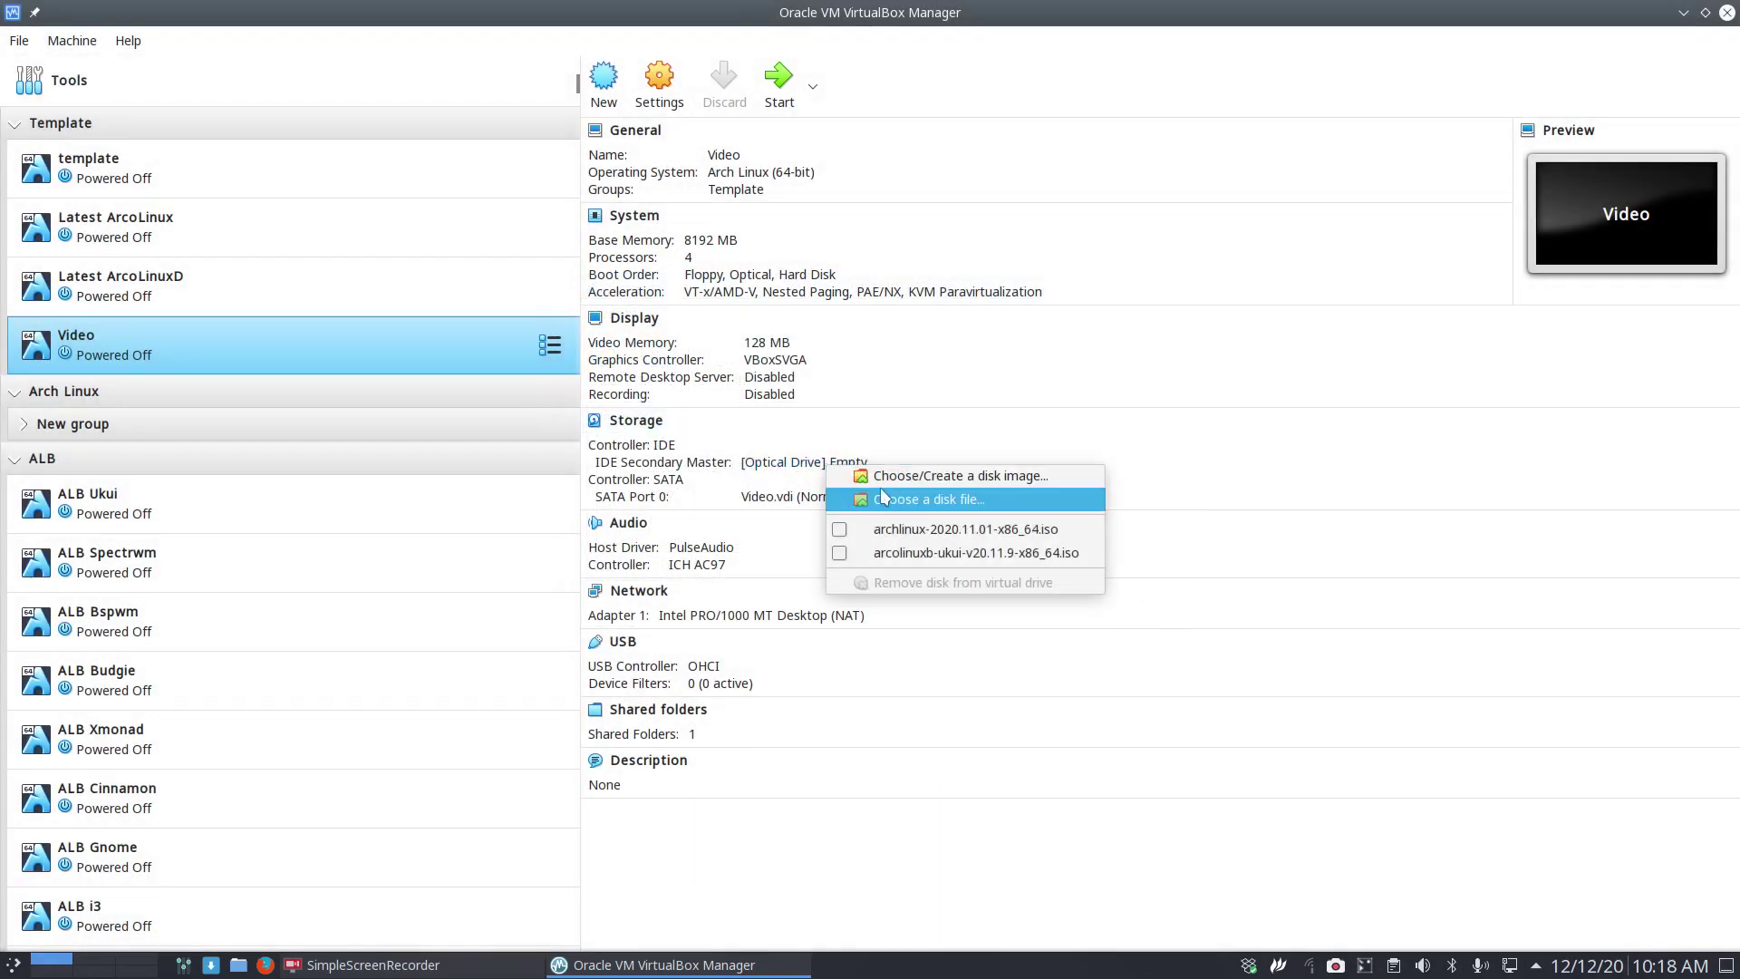
{"action": "left_click", "coordinate": [912, 504]}
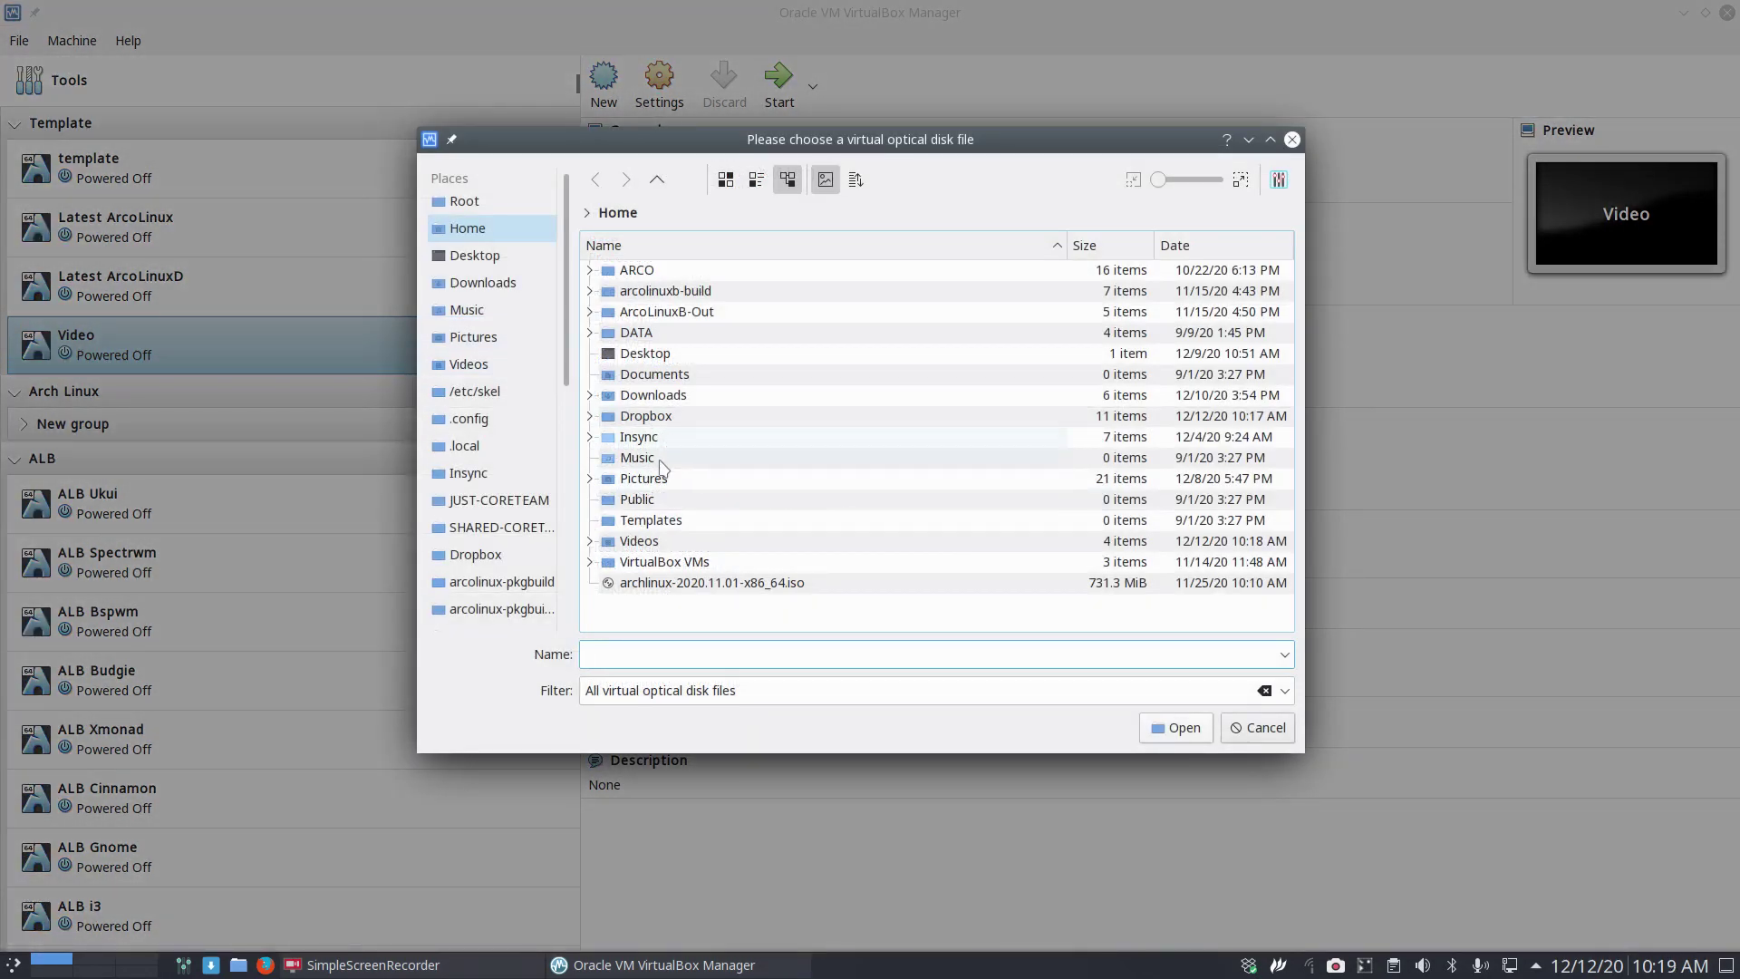
{"action": "double_click", "coordinate": [657, 439]}
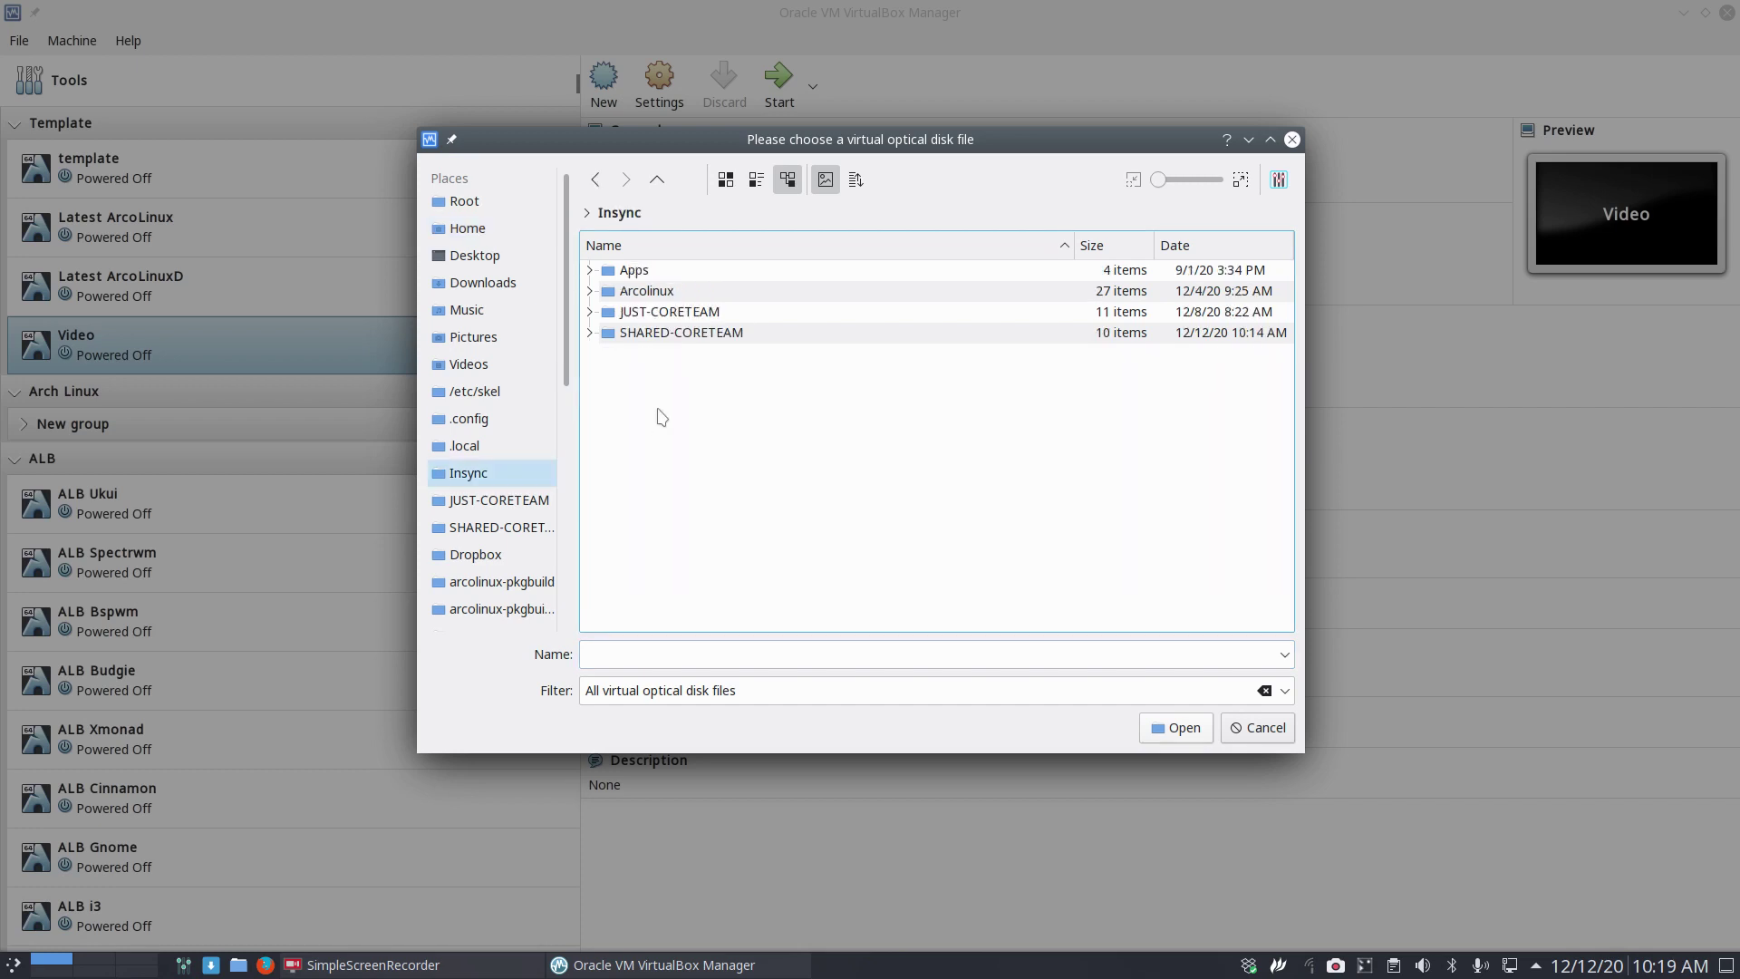
{"action": "double_click", "coordinate": [671, 333]}
{"action": "left_click", "coordinate": [722, 270]}
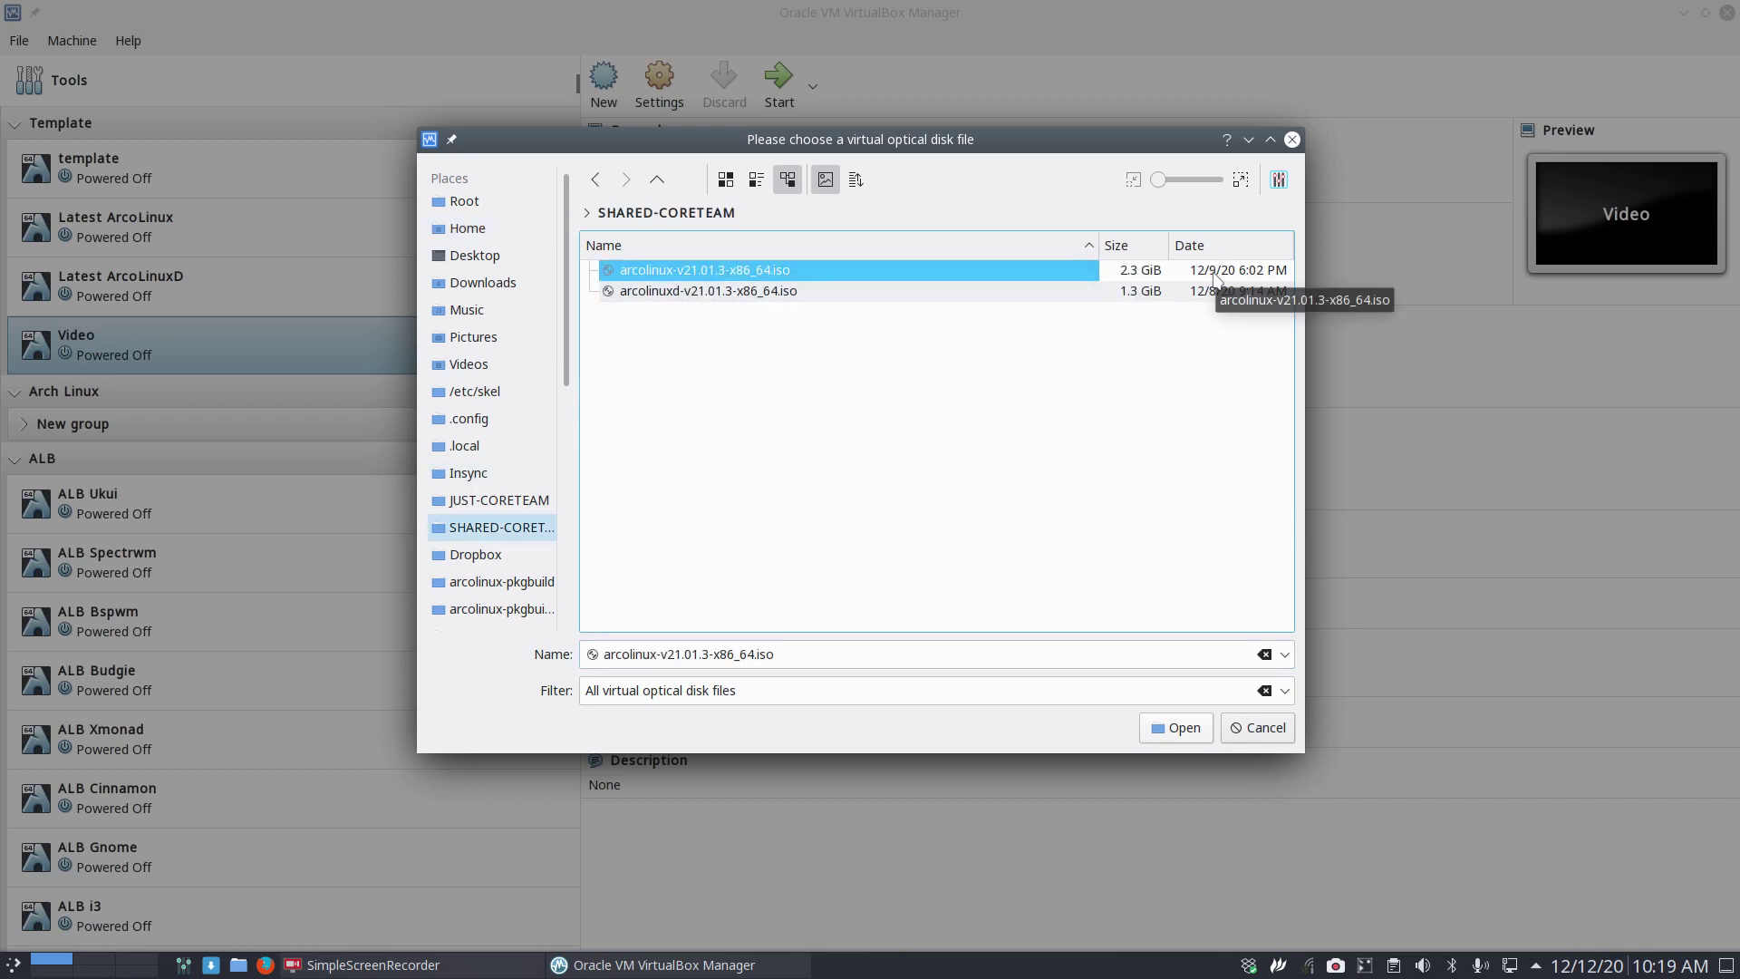
{"action": "left_click", "coordinate": [1178, 729]}
Boot the Video VM, toggling full-screen on and back off.
{"action": "left_click", "coordinate": [778, 86]}
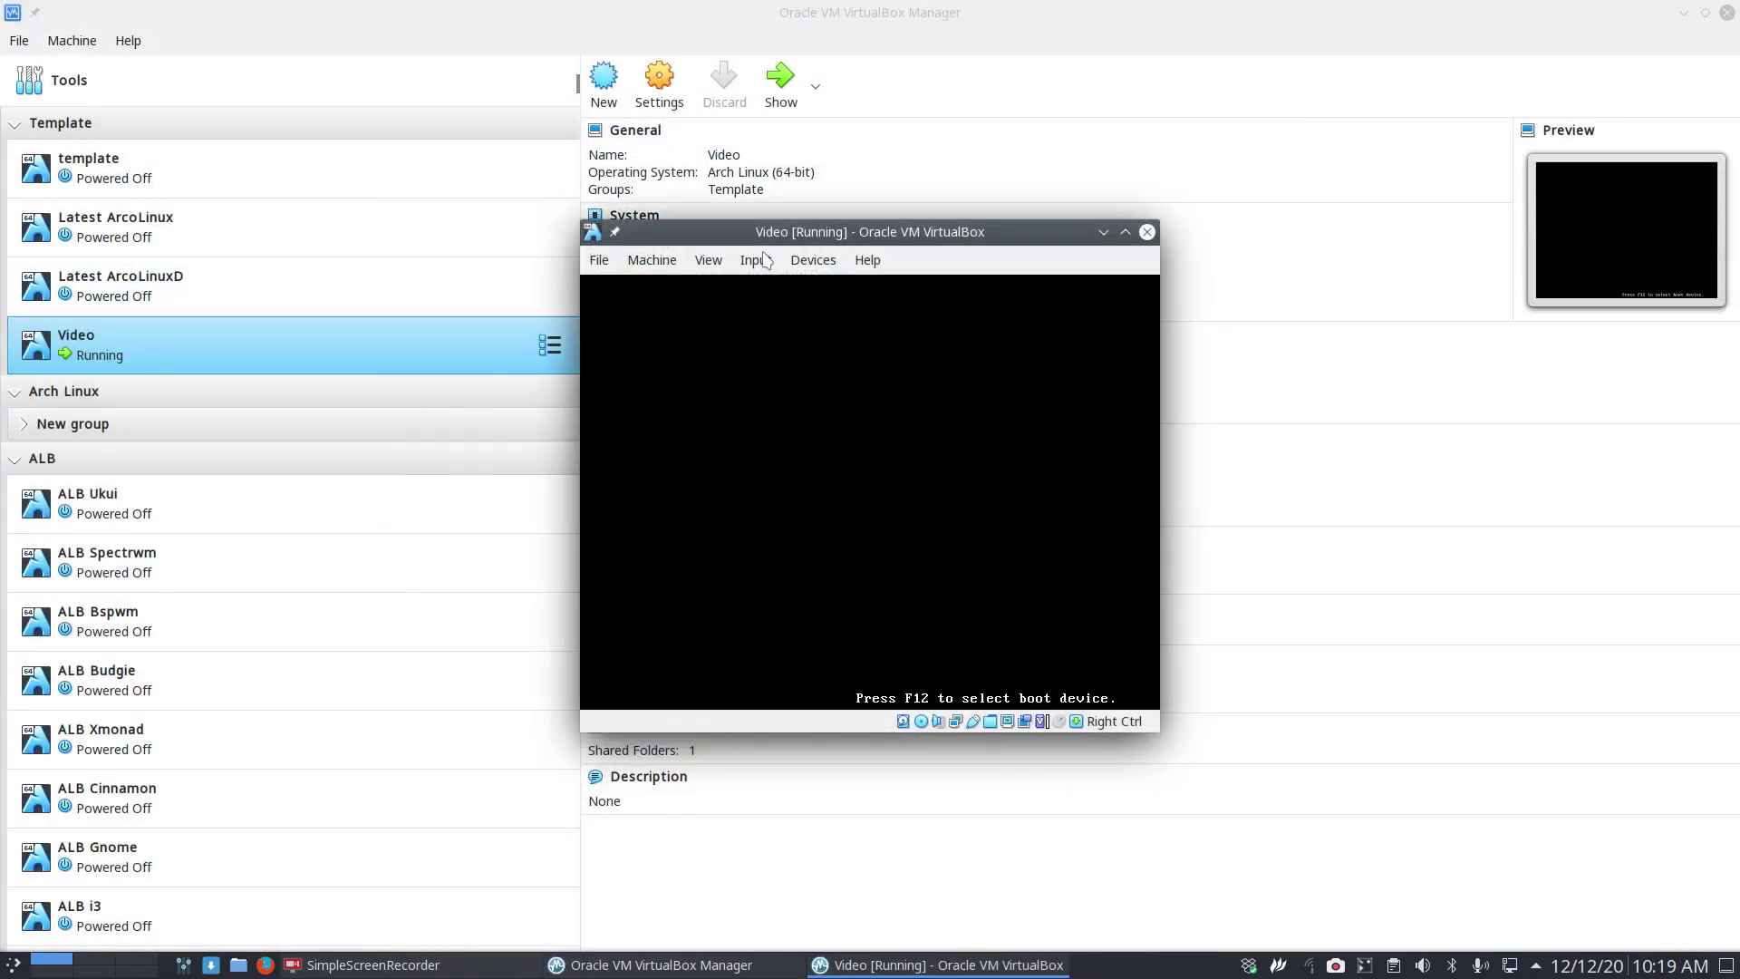
{"action": "key", "text": "Control_R+f"}
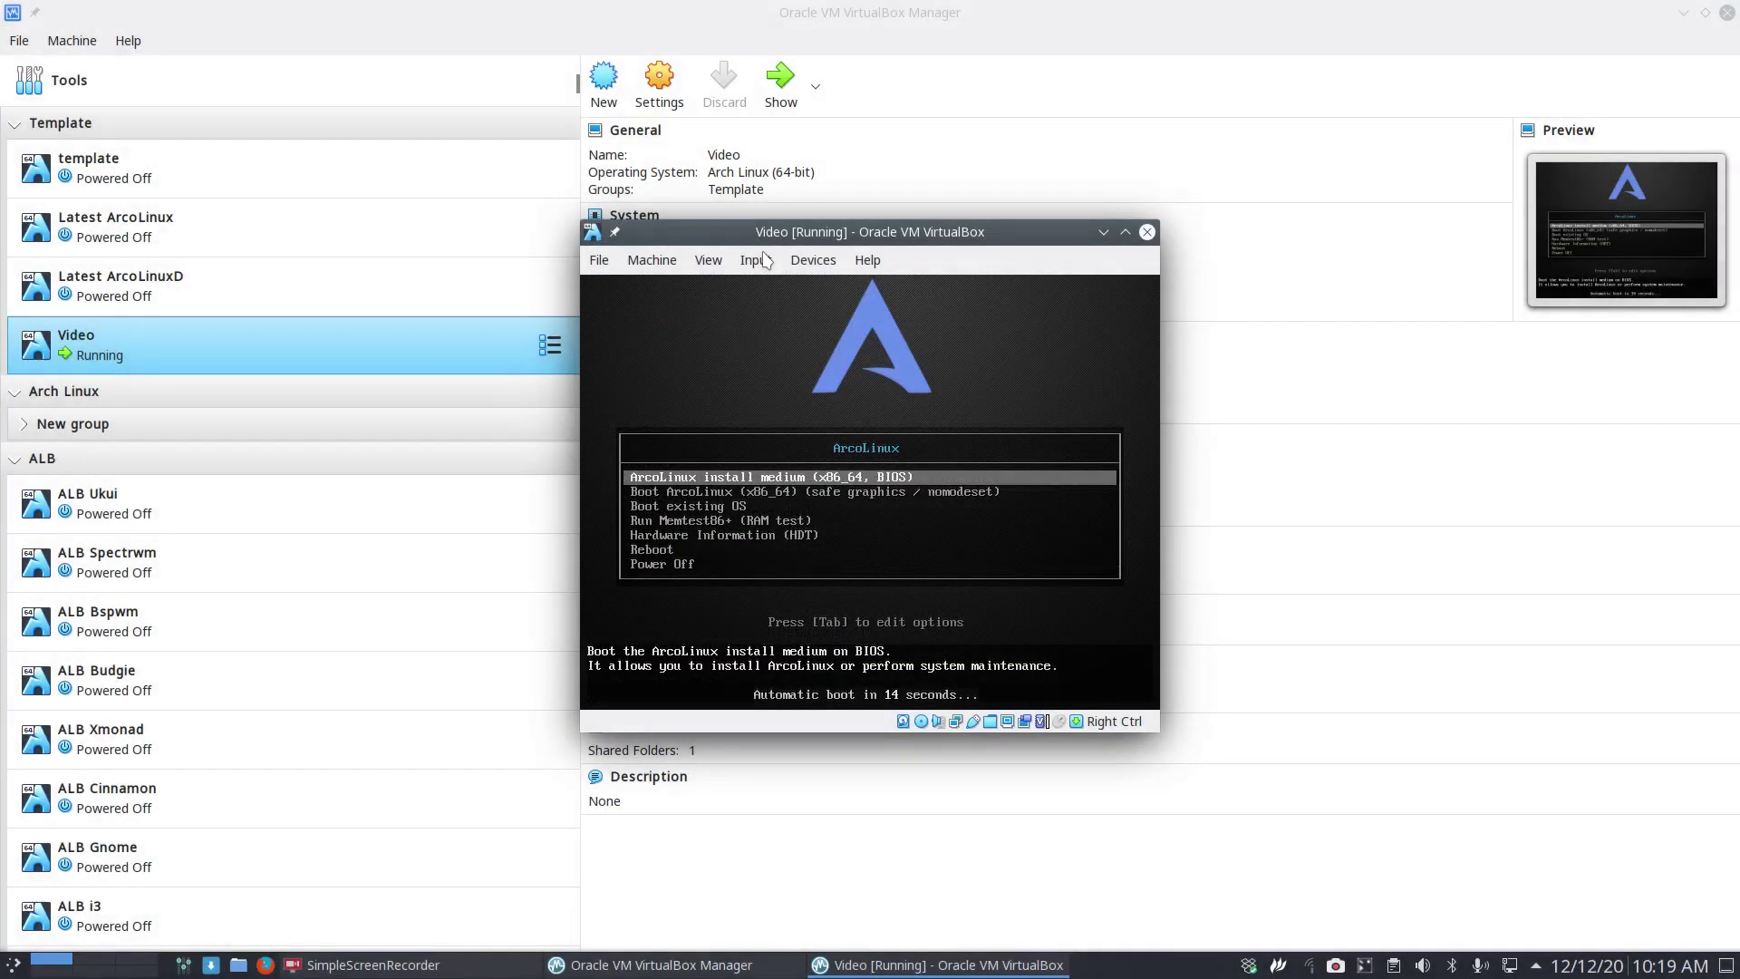
{"action": "key", "text": "Return"}
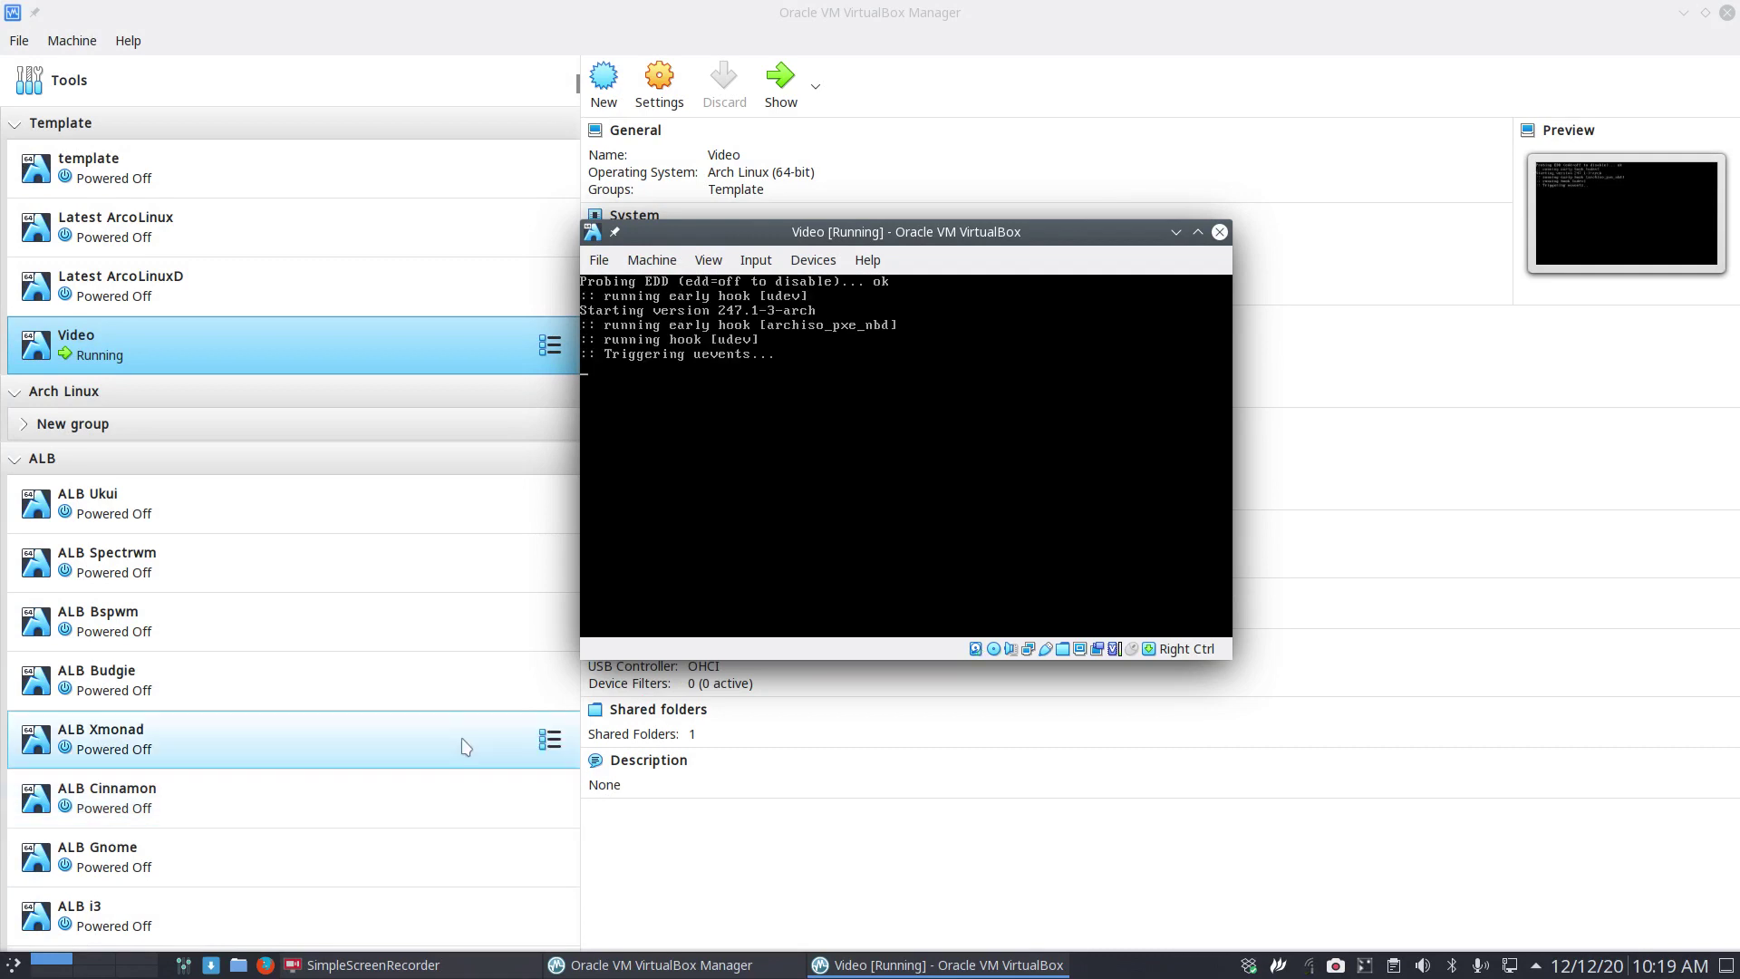
{"action": "left_click", "coordinate": [1504, 811]}
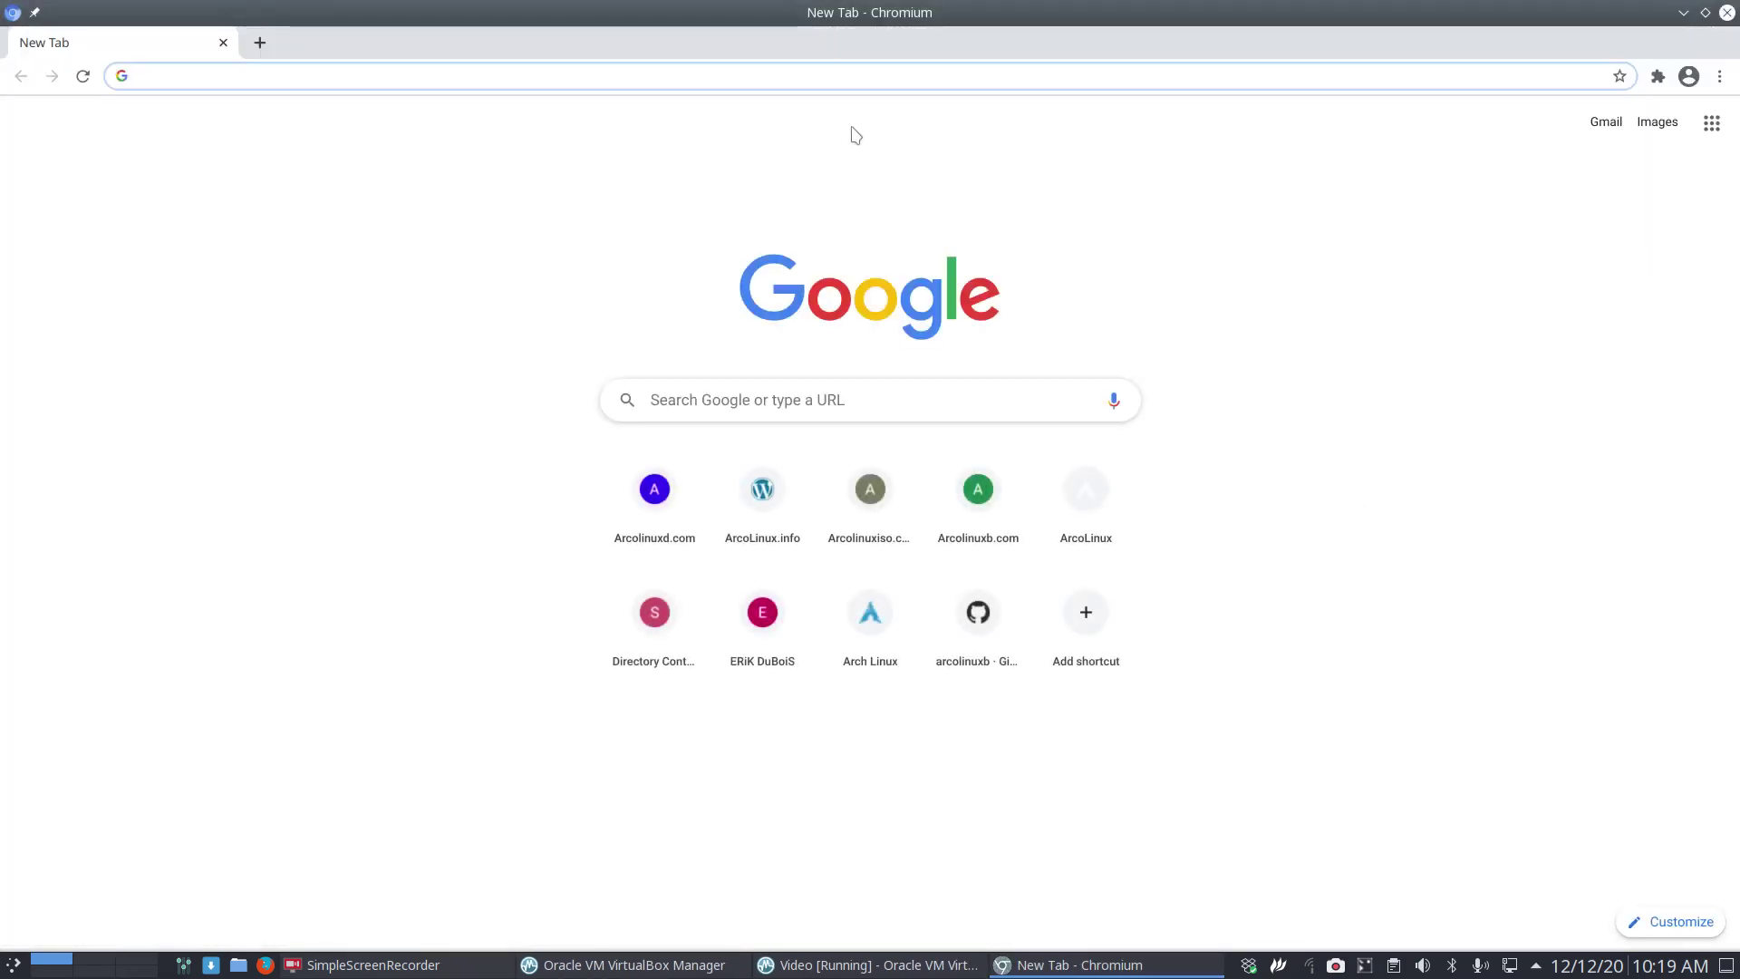
Search 'arcolinux calamares' and scroll The Calamares Series page to its EFI partitioning guides.
{"action": "type", "text": "arcolin"}
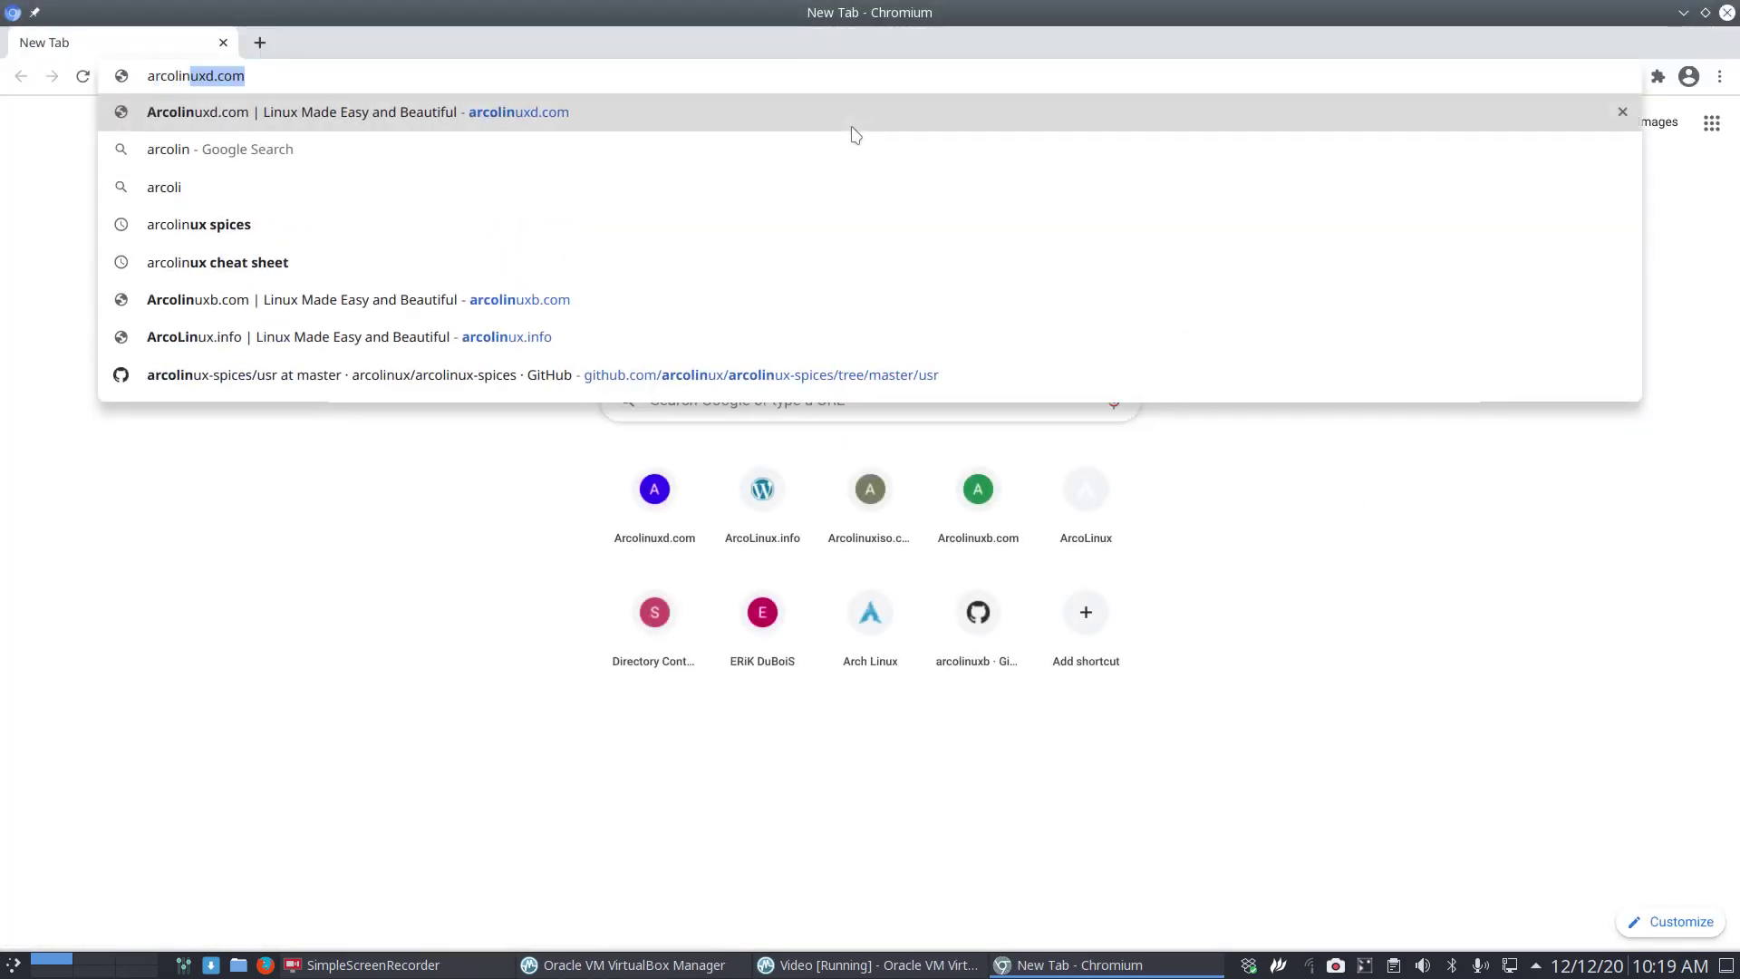
{"action": "type", "text": "ux calamares"}
{"action": "key", "text": "Return"}
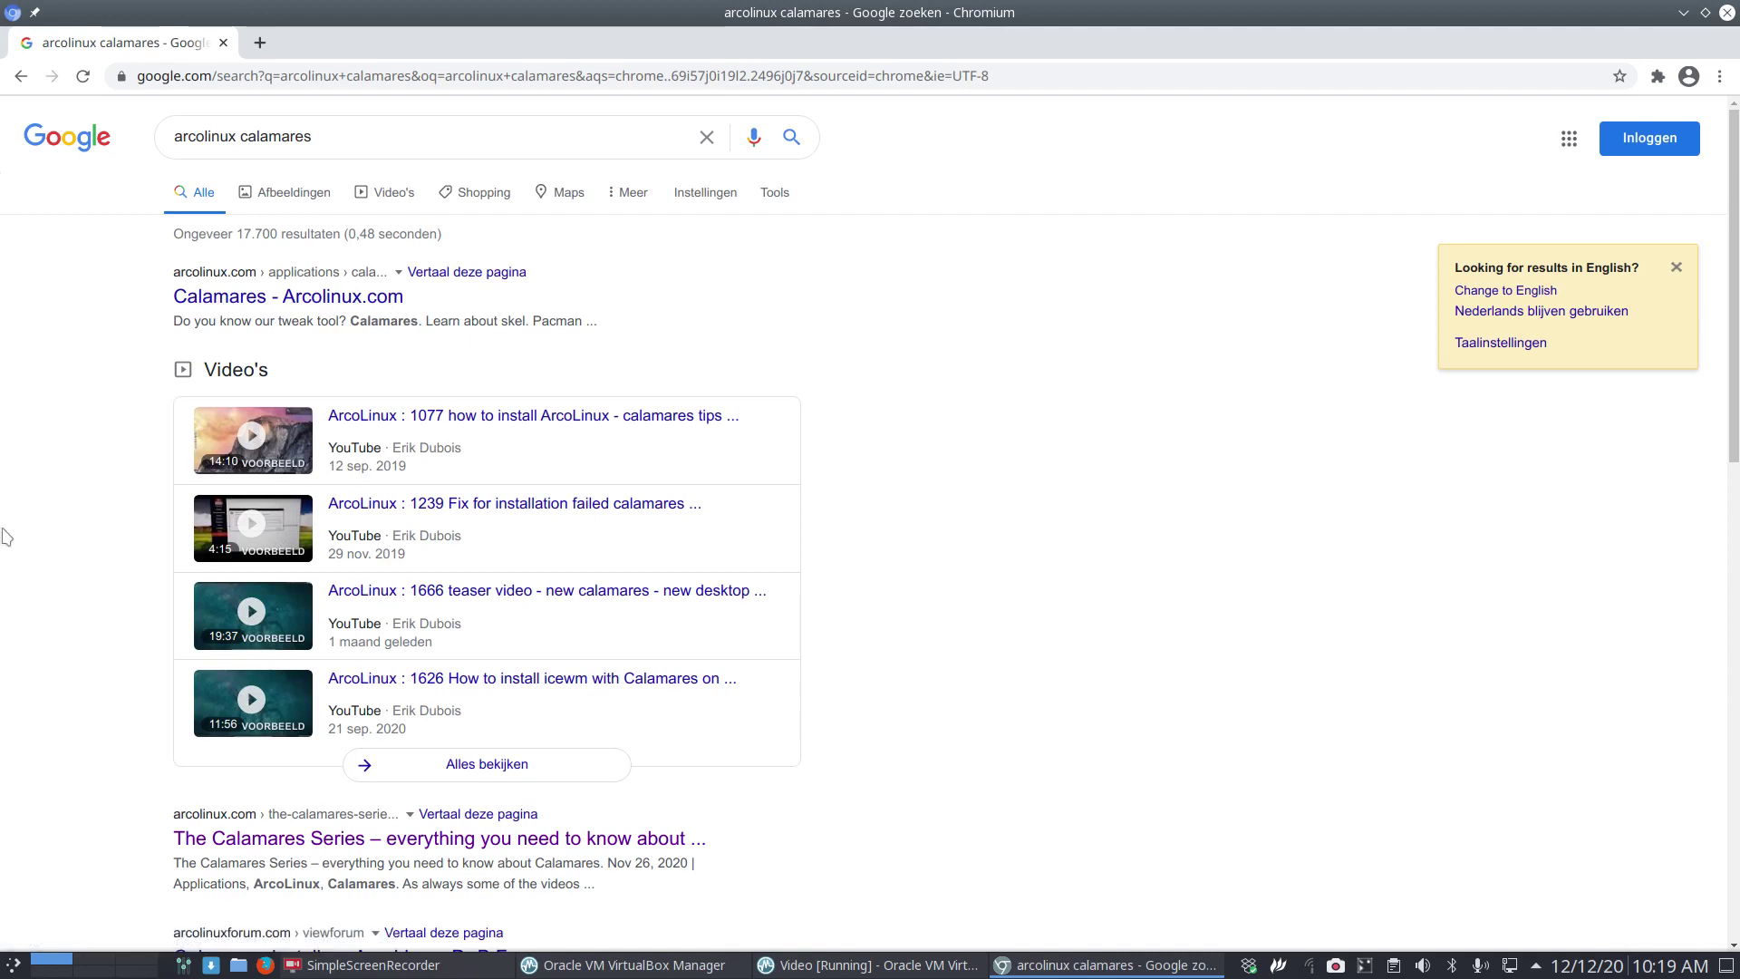
{"action": "scroll", "coordinate": [36, 580], "scroll_direction": "down", "scroll_amount": 2}
{"action": "left_click", "coordinate": [530, 745]}
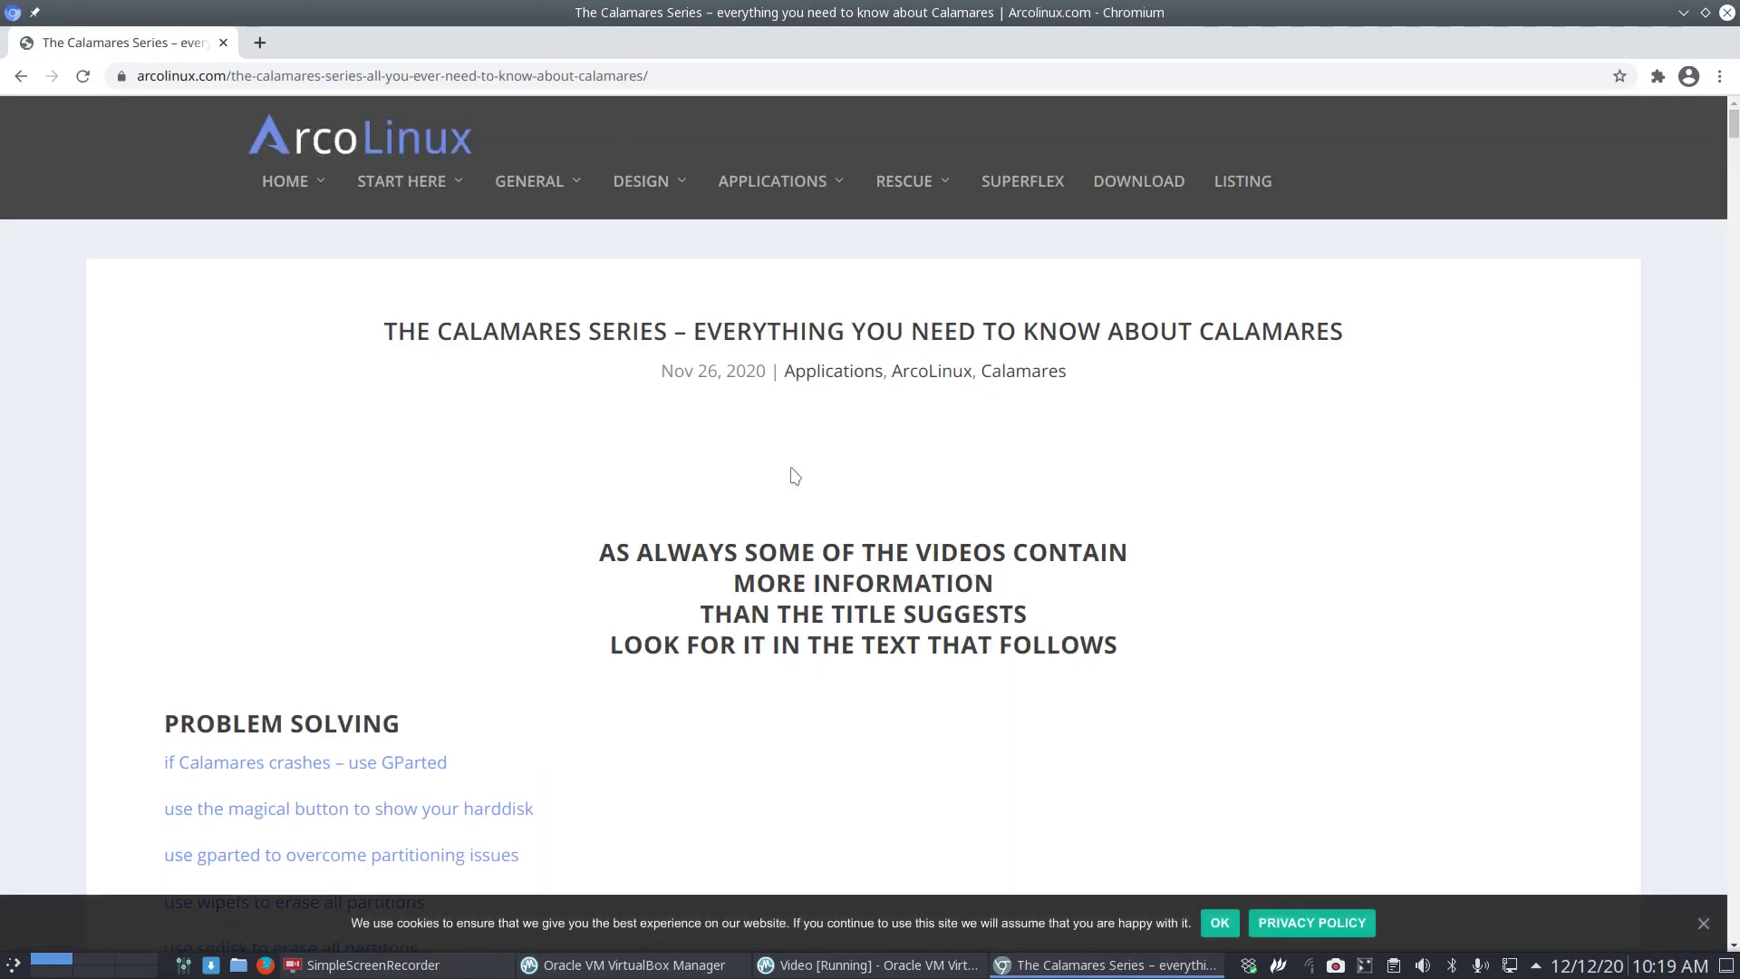
{"action": "scroll", "coordinate": [241, 307], "scroll_direction": "down", "scroll_amount": 3}
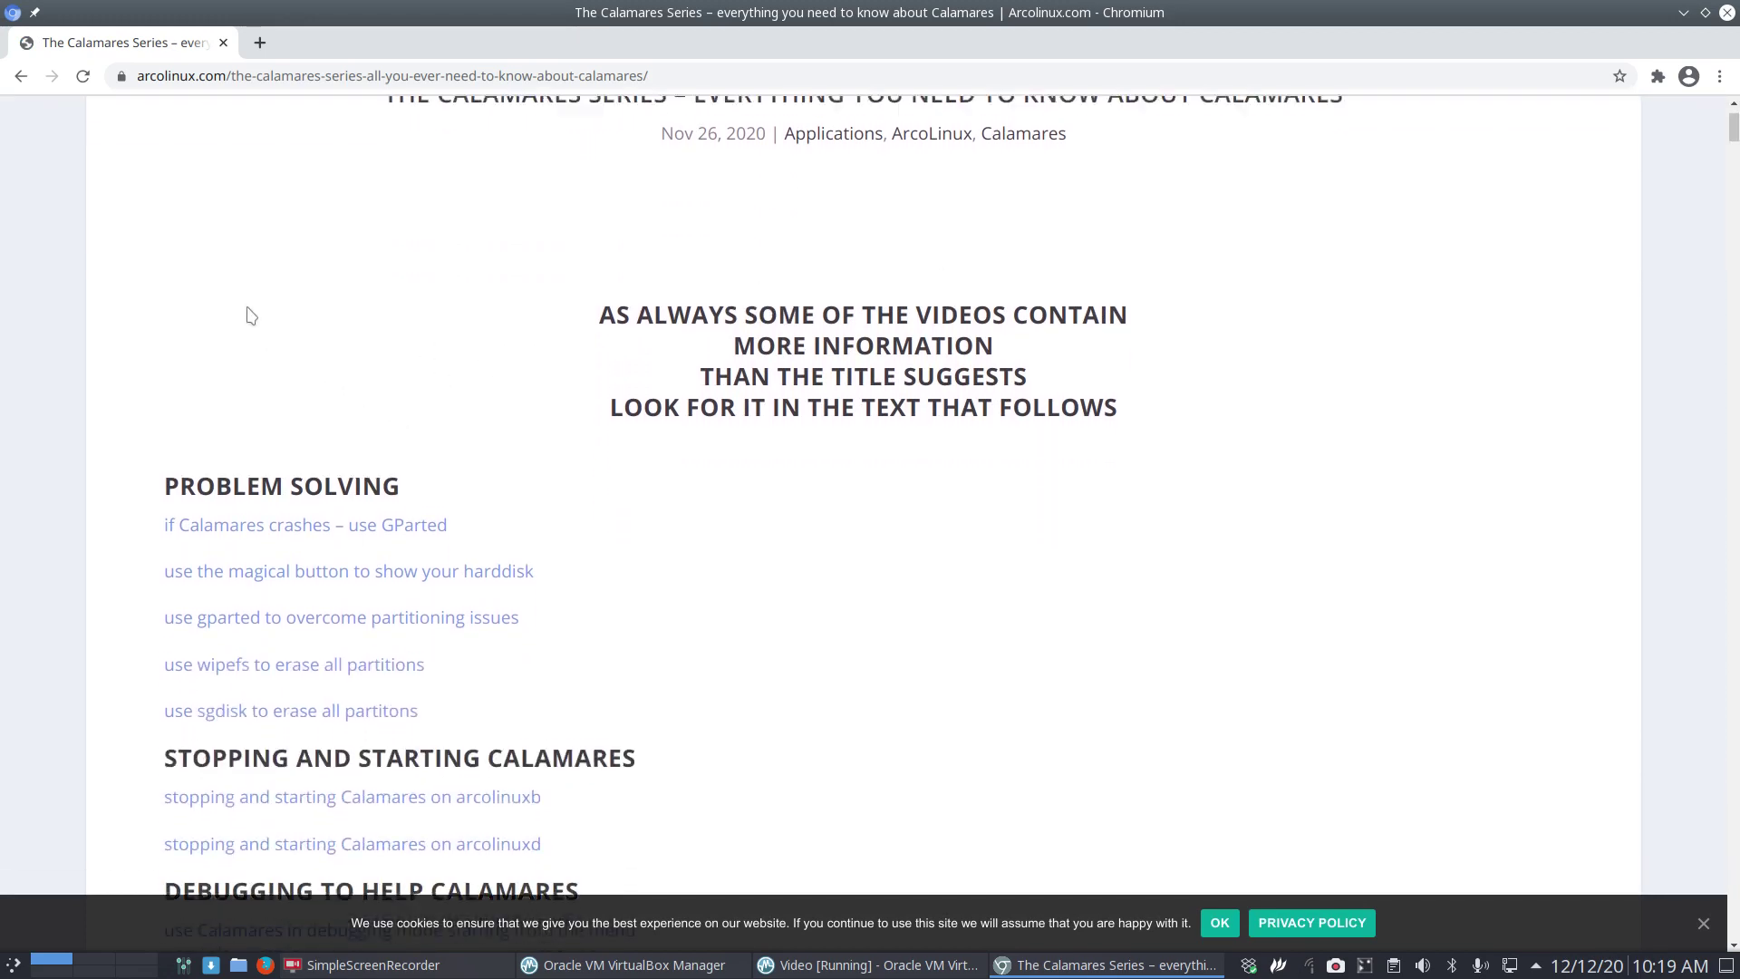
{"action": "scroll", "coordinate": [236, 299], "scroll_direction": "down", "scroll_amount": 3}
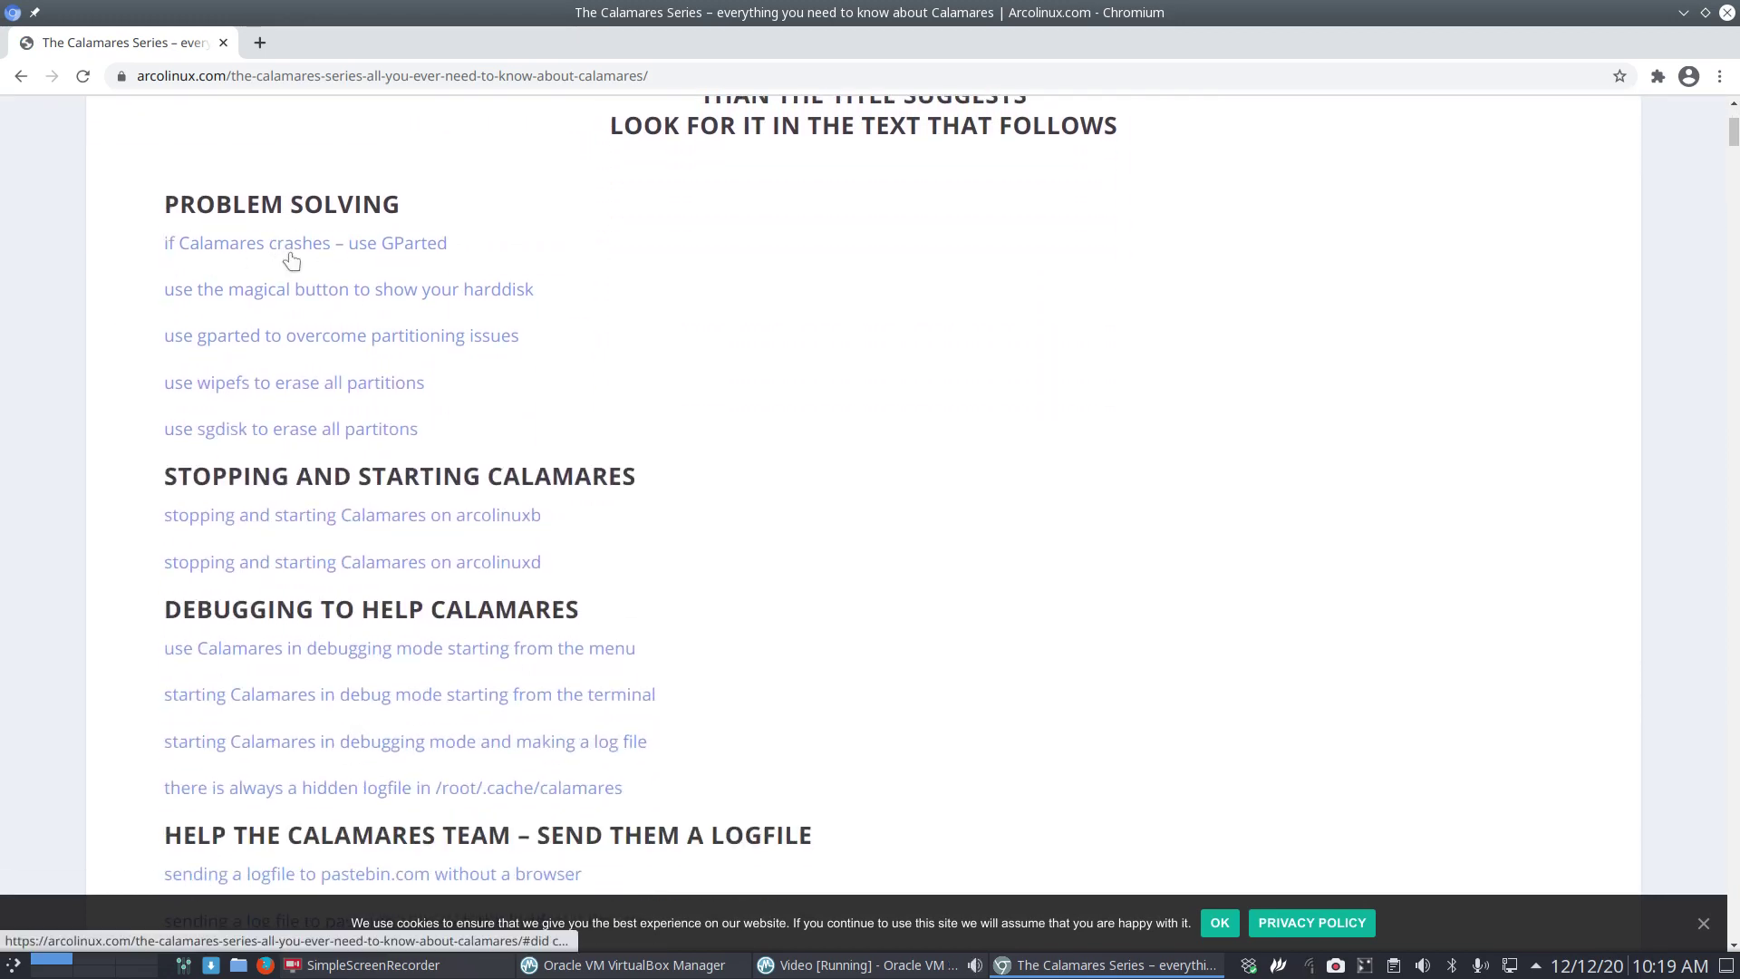
{"action": "scroll", "coordinate": [311, 314], "scroll_direction": "down", "scroll_amount": 1}
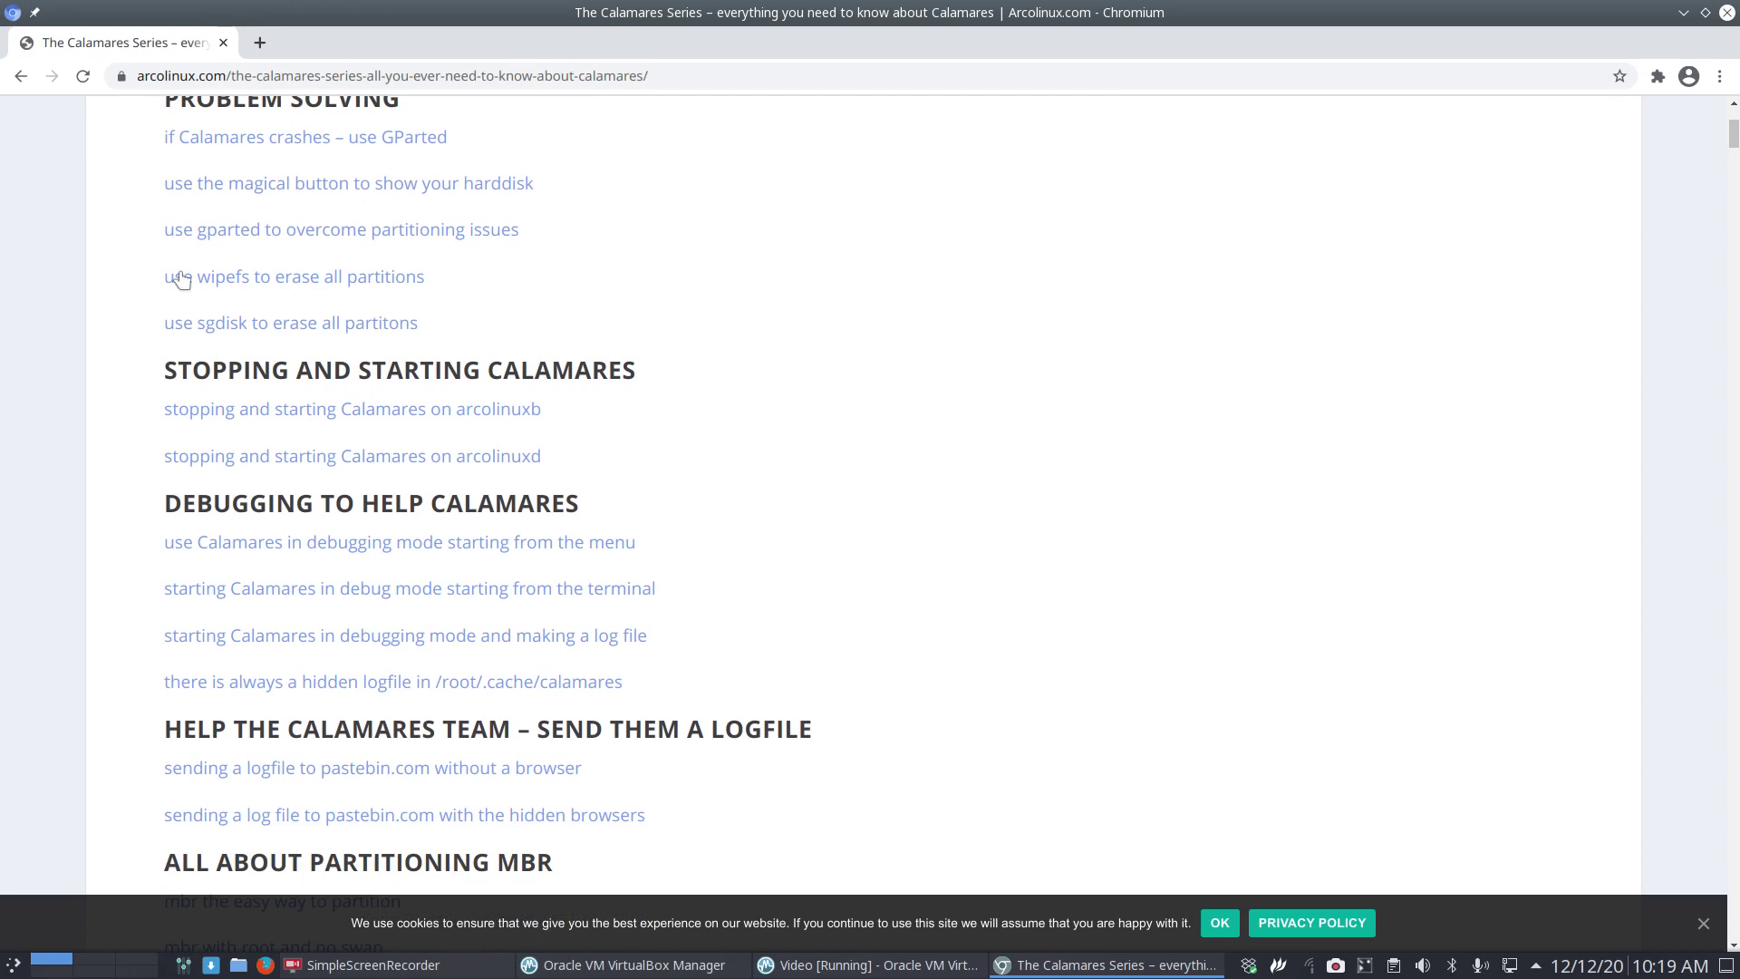
{"action": "scroll", "coordinate": [227, 475], "scroll_direction": "down", "scroll_amount": 3}
{"action": "scroll", "coordinate": [227, 476], "scroll_direction": "down", "scroll_amount": 6}
{"action": "scroll", "coordinate": [226, 478], "scroll_direction": "down", "scroll_amount": 1}
{"action": "scroll", "coordinate": [226, 477], "scroll_direction": "down", "scroll_amount": 2}
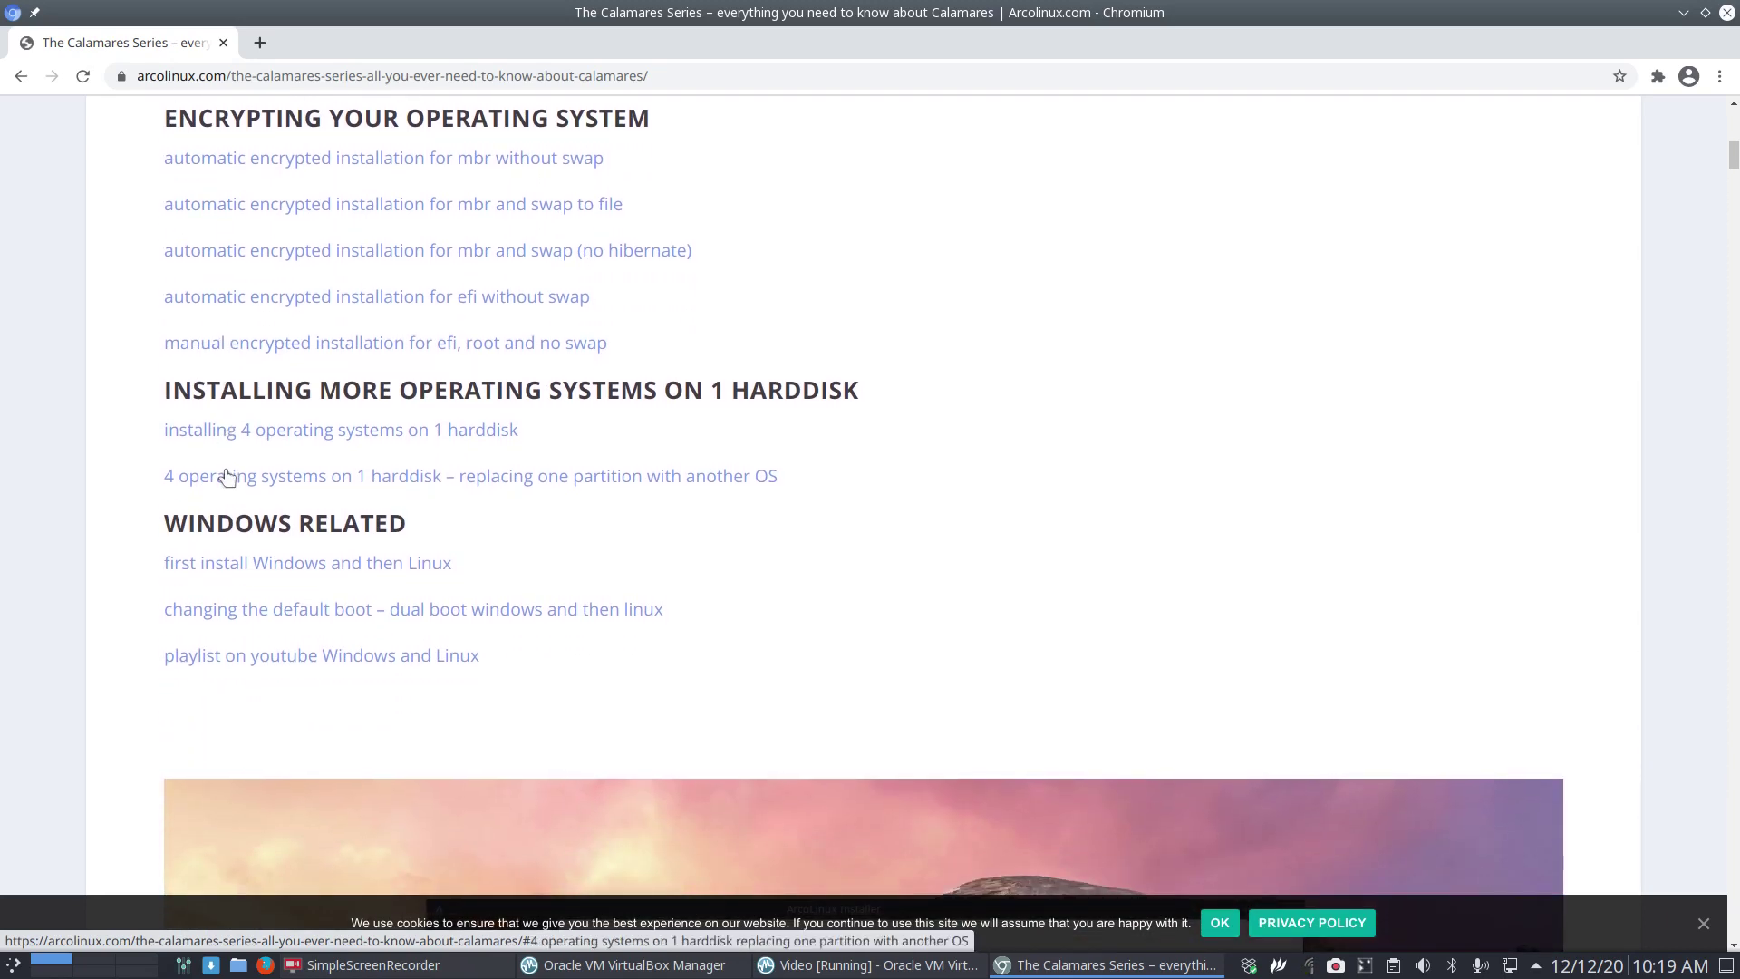
{"action": "scroll", "coordinate": [226, 477], "scroll_direction": "up", "scroll_amount": 1}
{"action": "scroll", "coordinate": [227, 477], "scroll_direction": "up", "scroll_amount": 2}
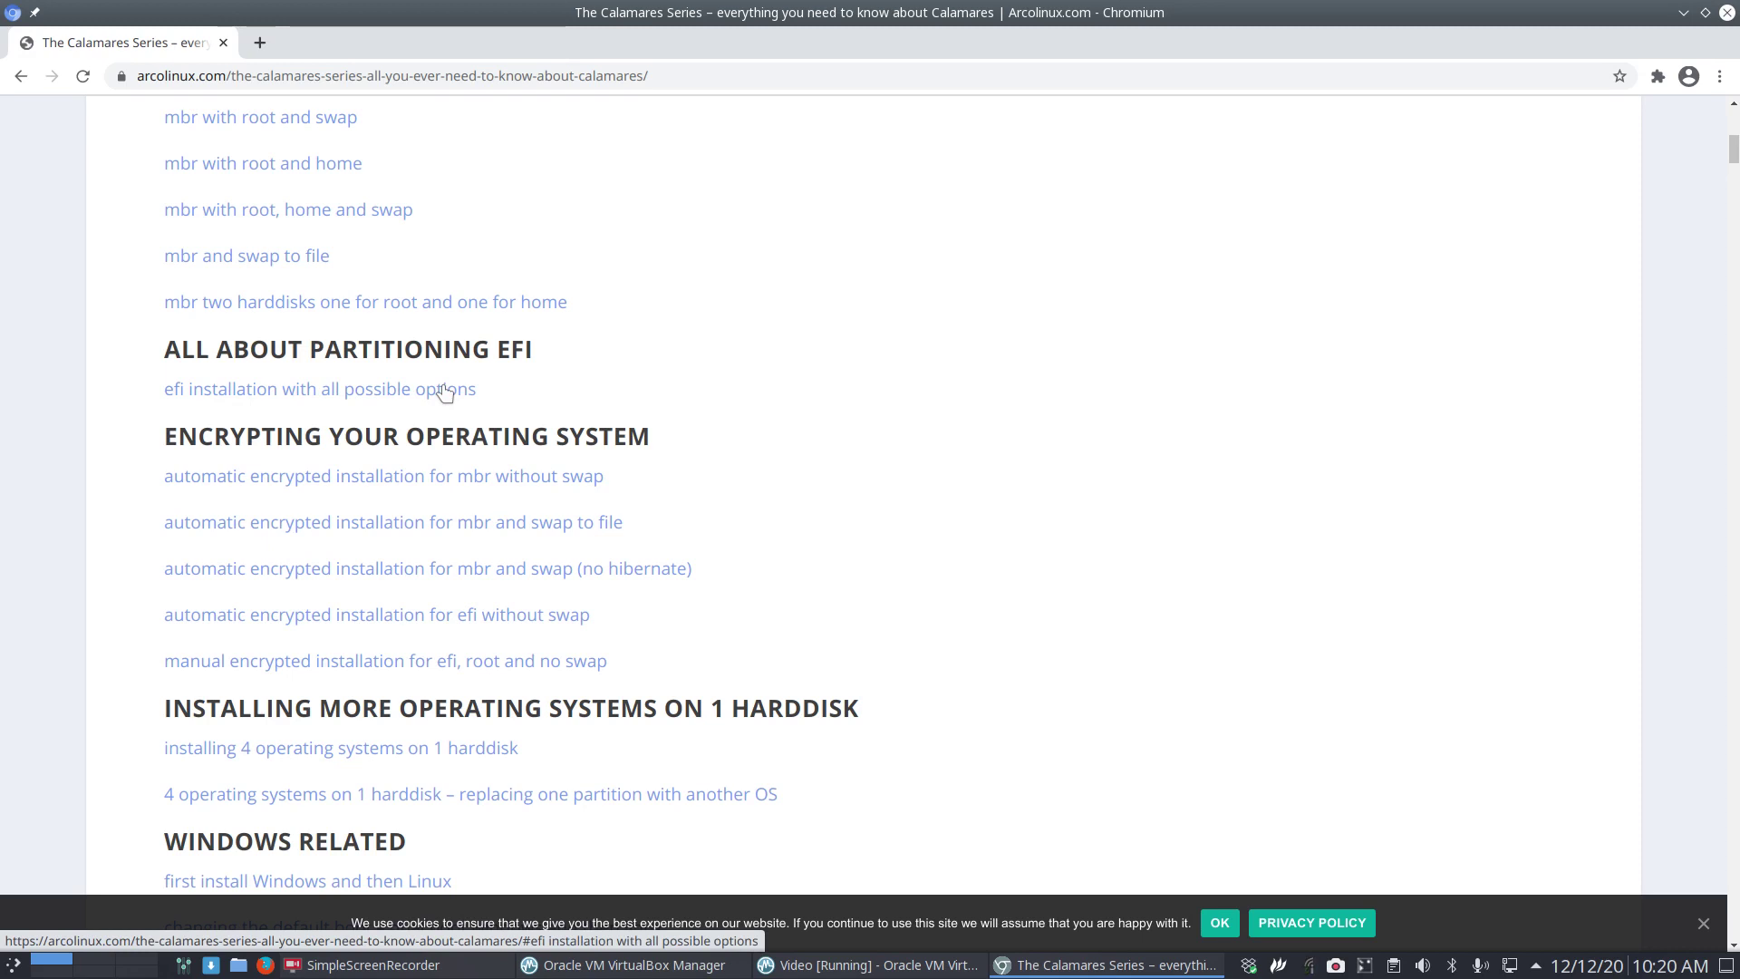
Power off the running Video VM.
{"action": "left_click", "coordinate": [867, 965]}
{"action": "left_click", "coordinate": [1292, 232]}
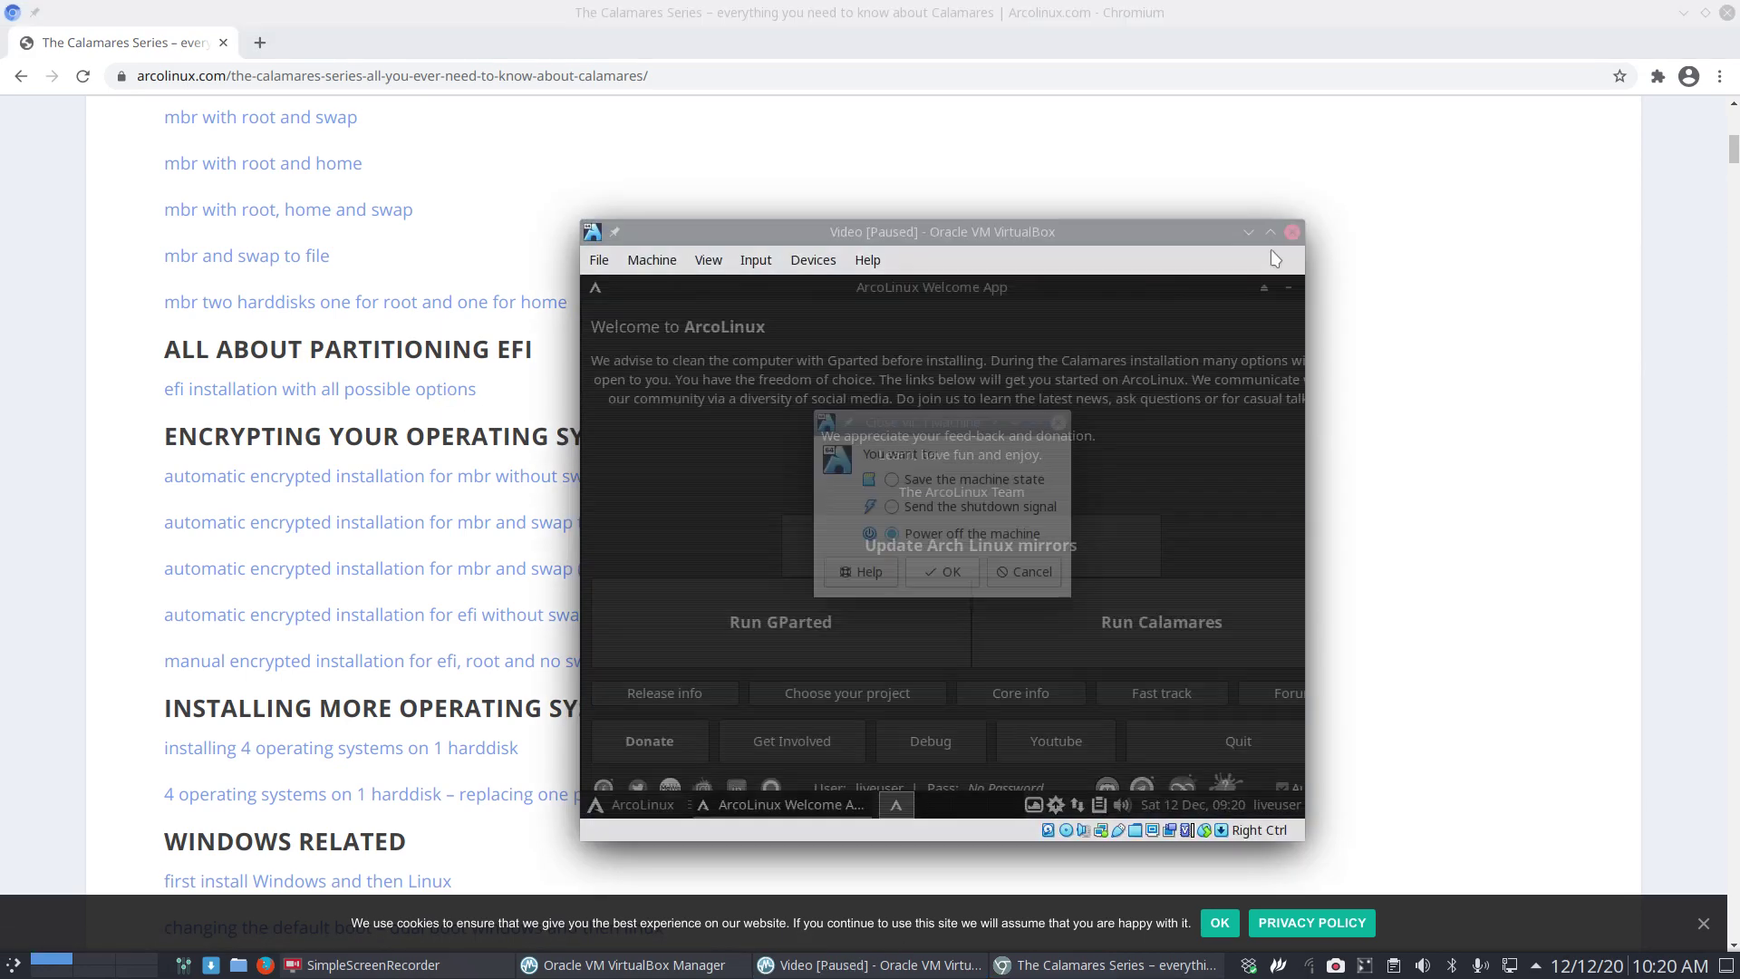
{"action": "left_click", "coordinate": [942, 572]}
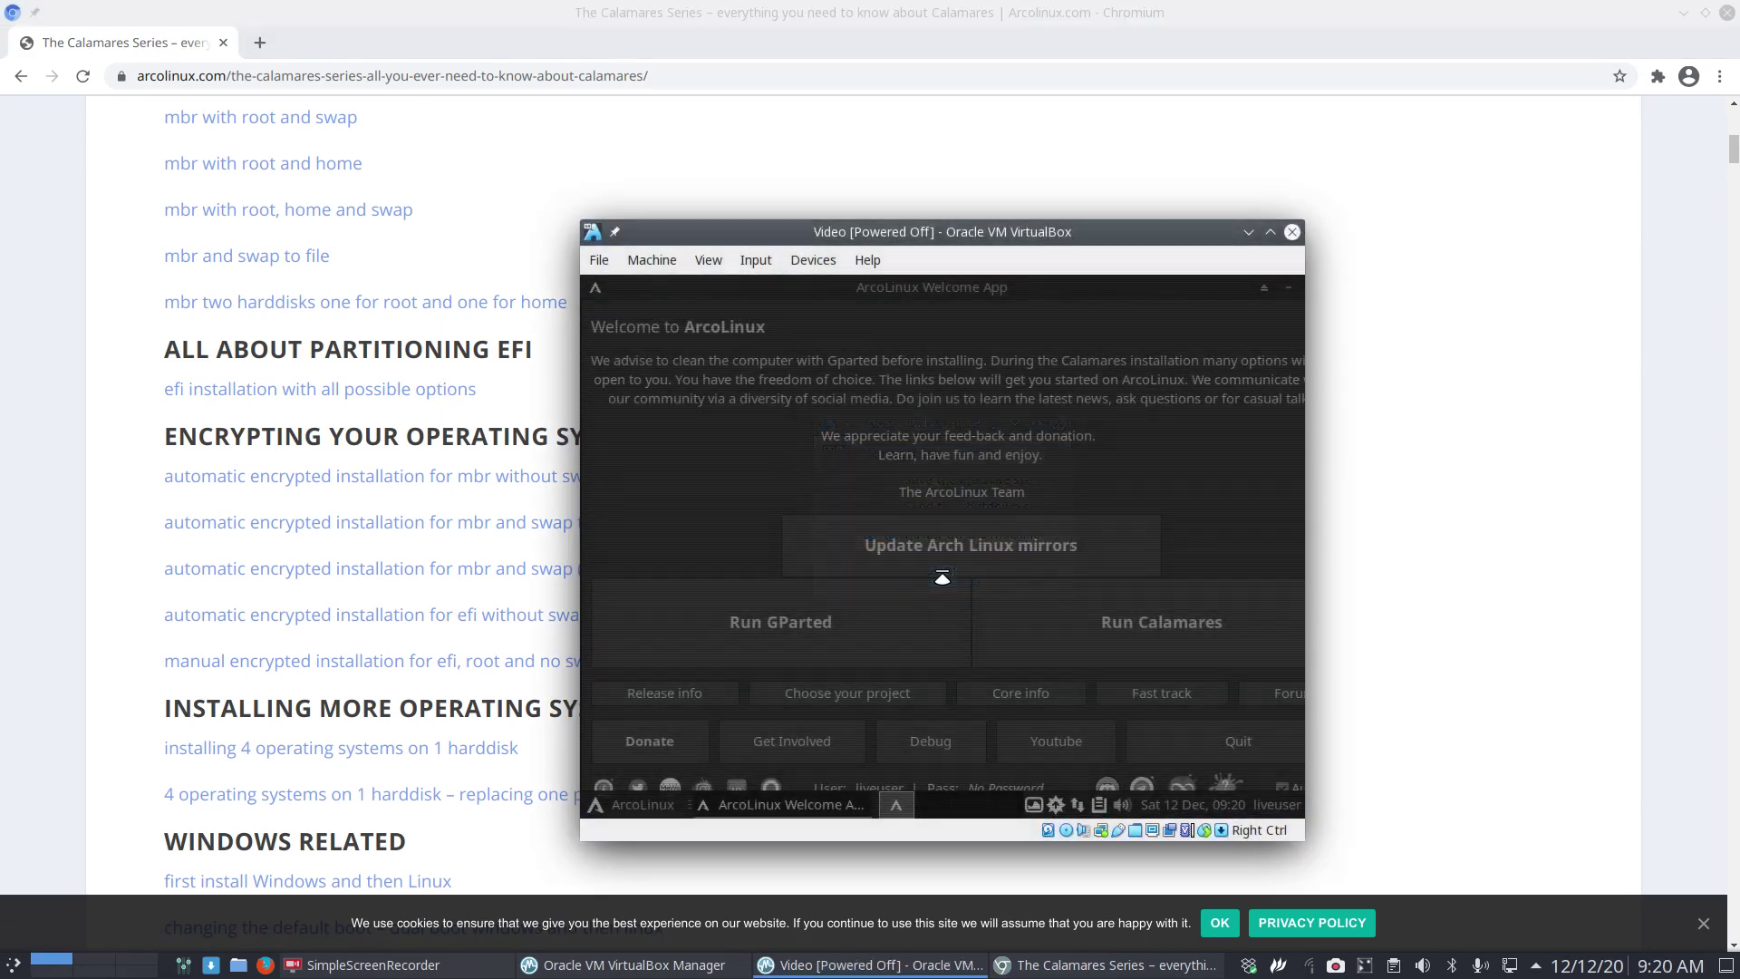
{"action": "key", "text": "alt+Tab"}
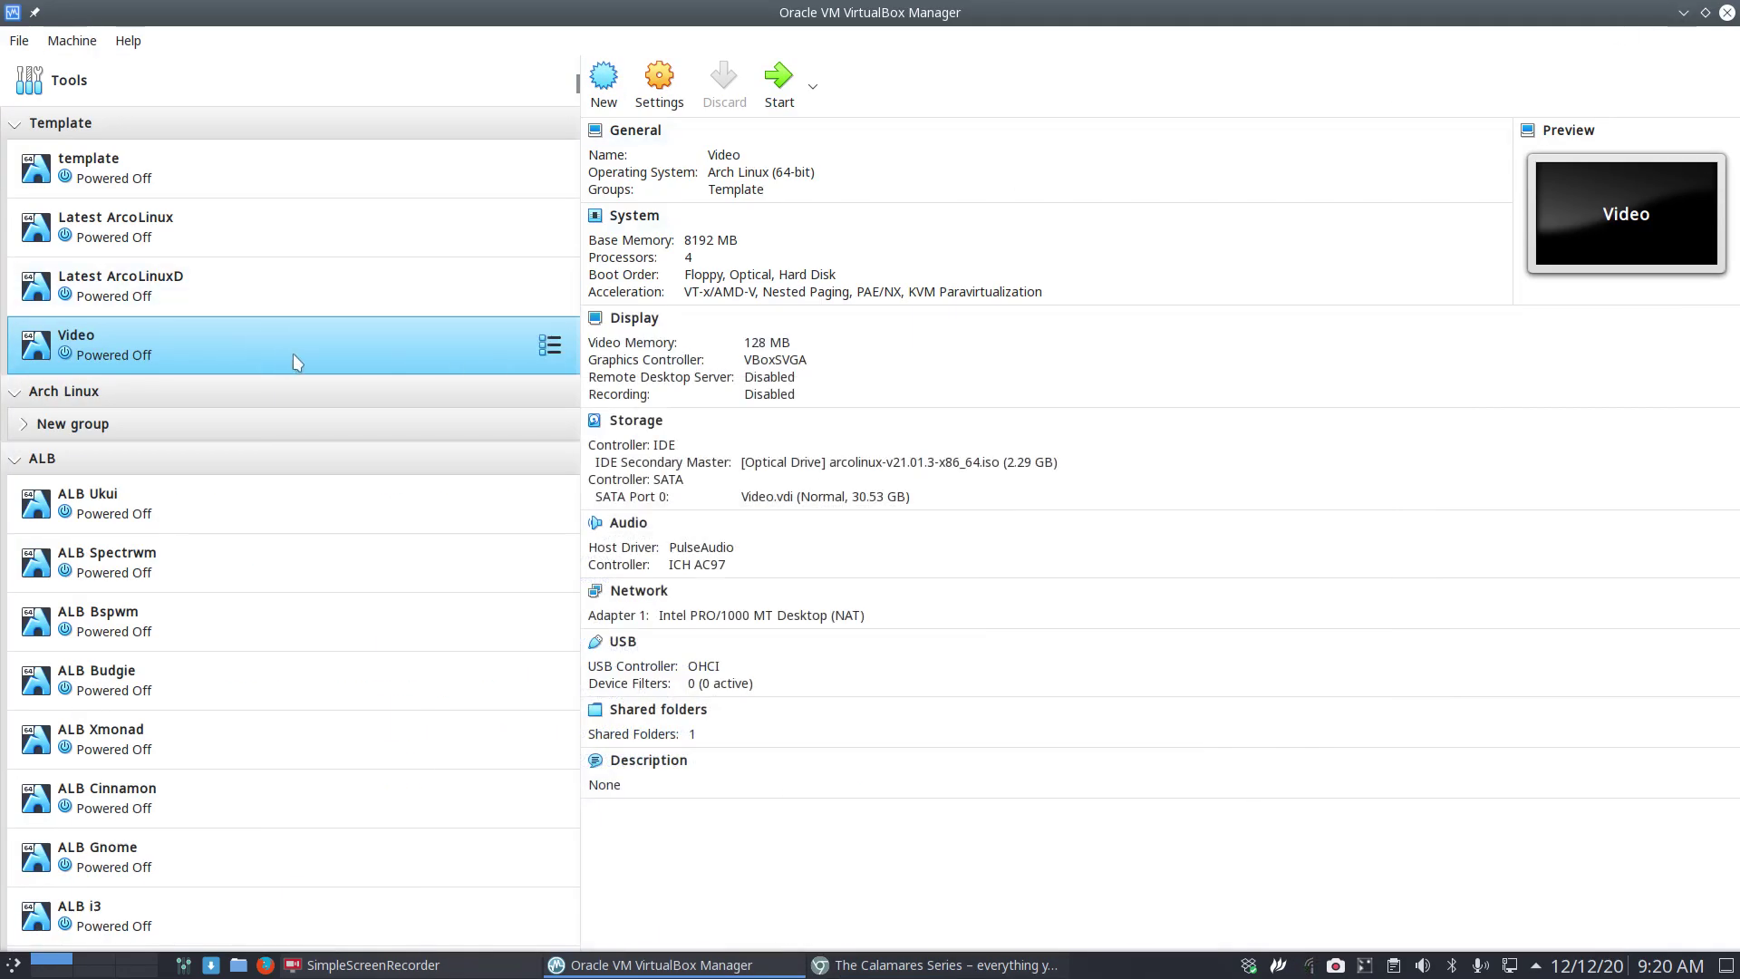
Enable EFI in the Video VM's System settings.
{"action": "left_click", "coordinate": [656, 95]}
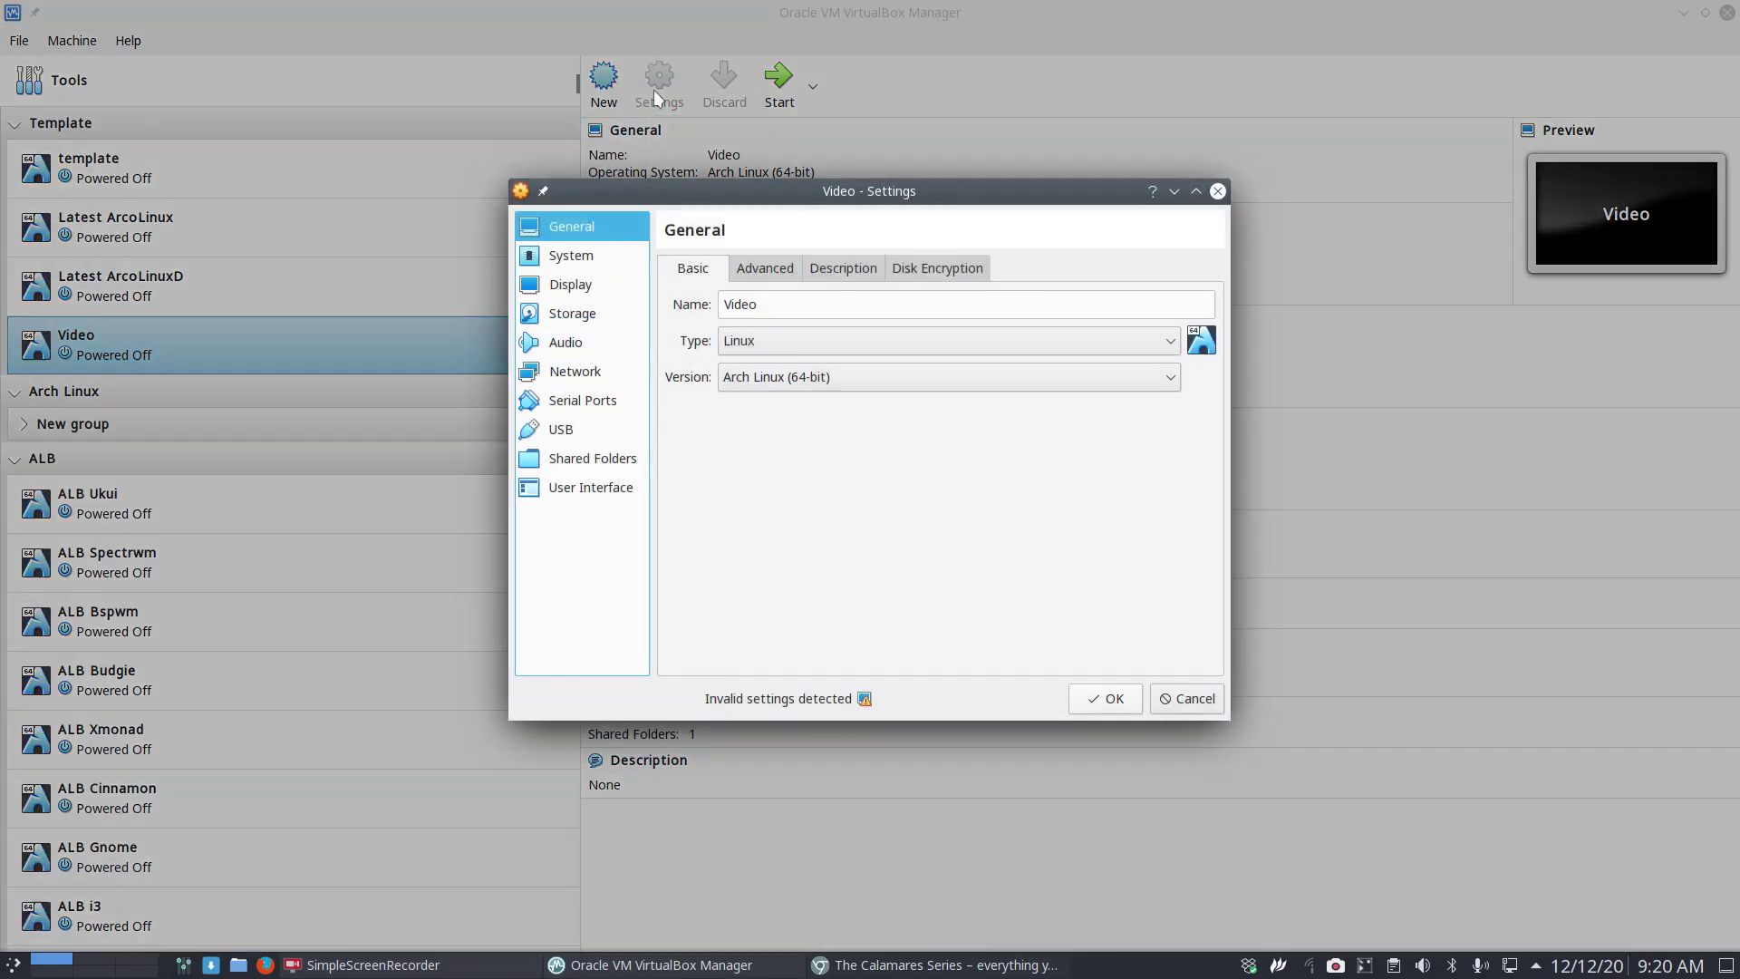
{"action": "left_click", "coordinate": [598, 259]}
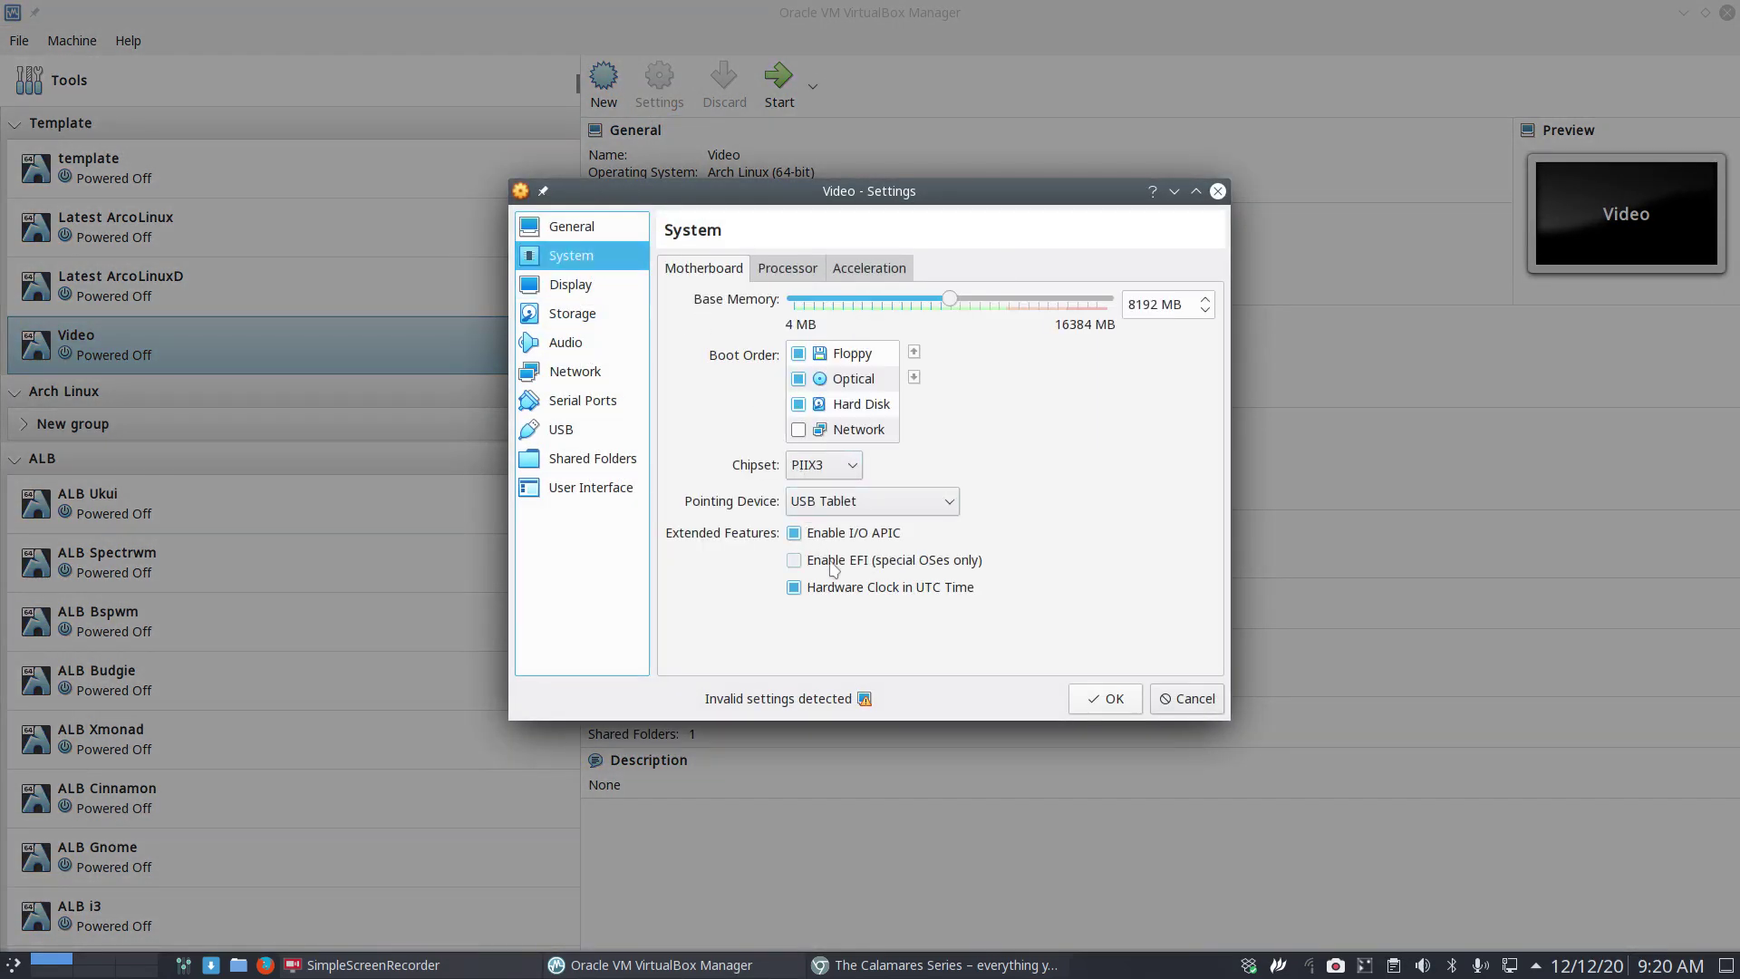
{"action": "left_click", "coordinate": [795, 564]}
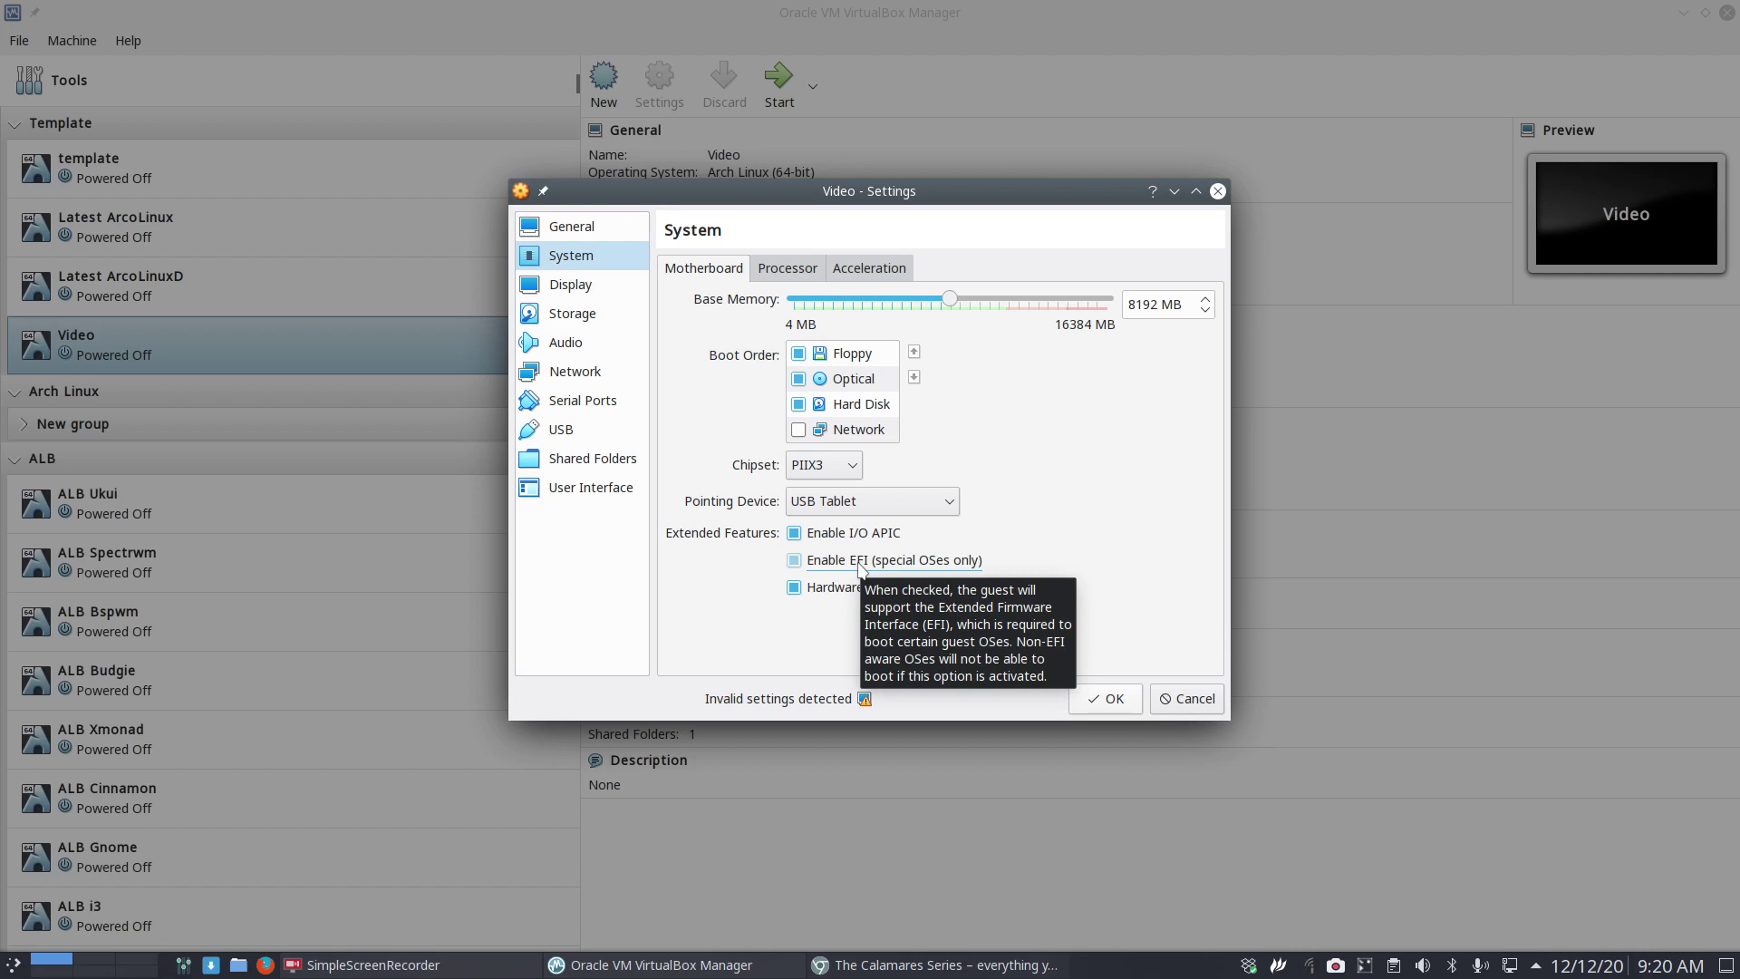
{"action": "left_click", "coordinate": [860, 562]}
{"action": "left_click", "coordinate": [1111, 699]}
Restart the Video VM and highlight the 'ArcoLinux install medium' boot entry.
{"action": "double_click", "coordinate": [345, 341]}
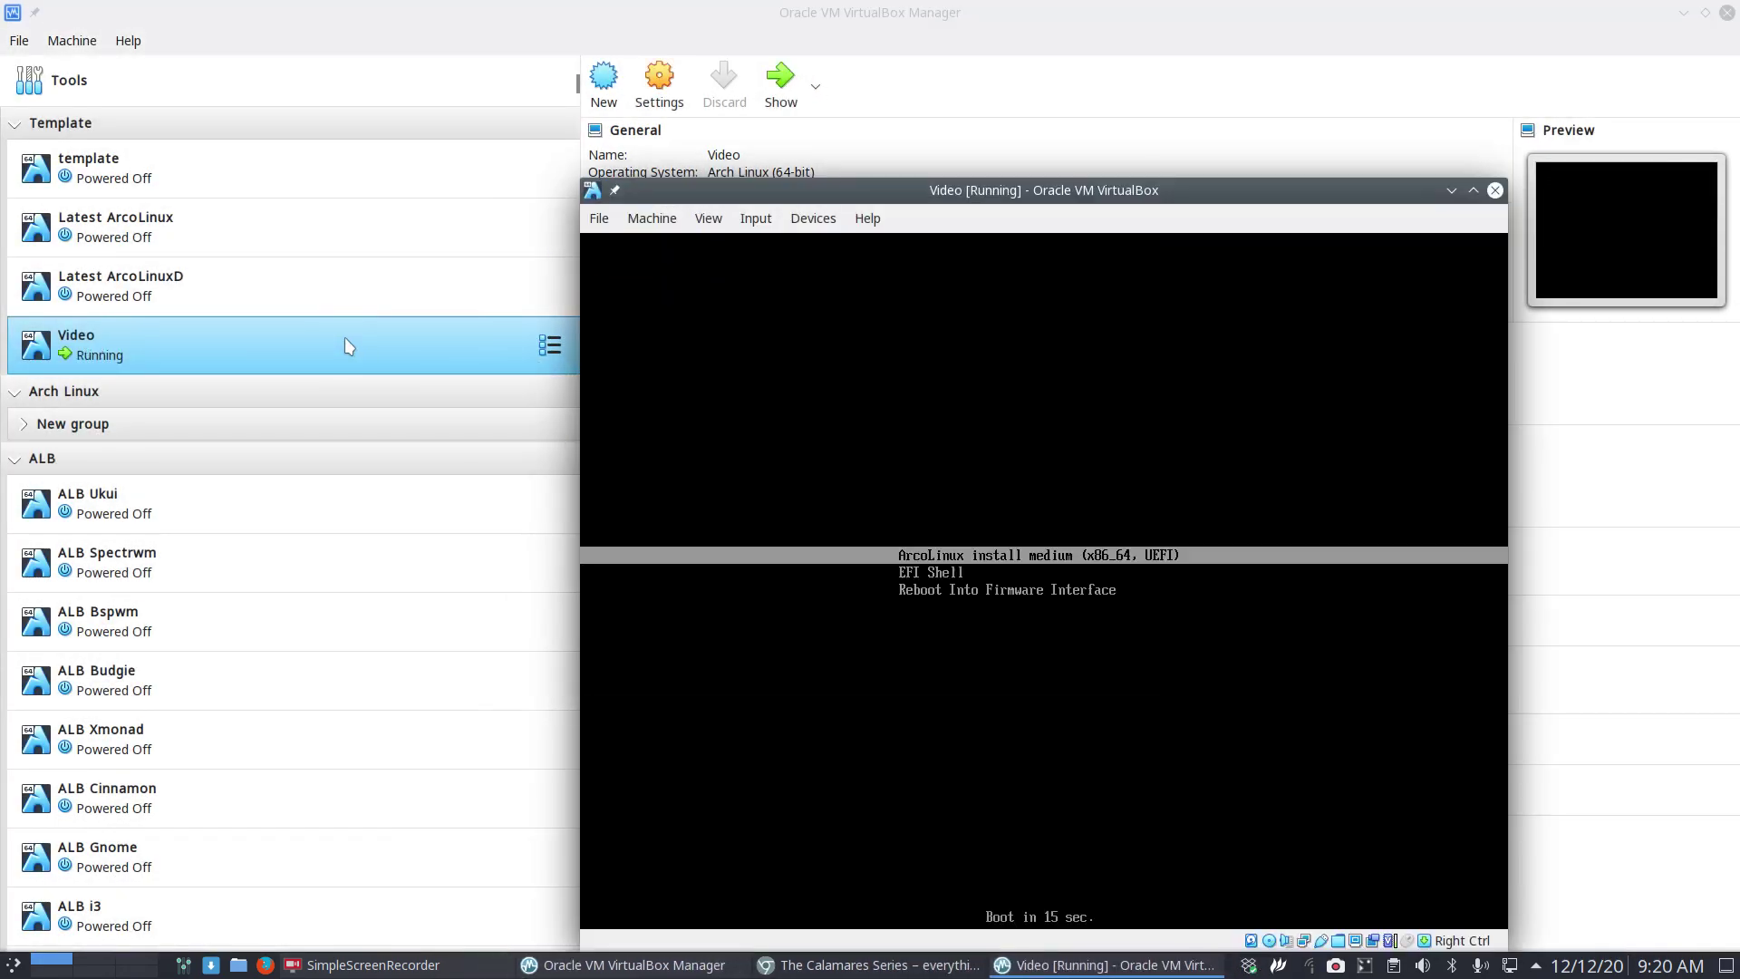
{"action": "key", "text": "Down"}
{"action": "key", "text": "Down"}
{"action": "key", "text": "Up"}
{"action": "key", "text": "Up"}
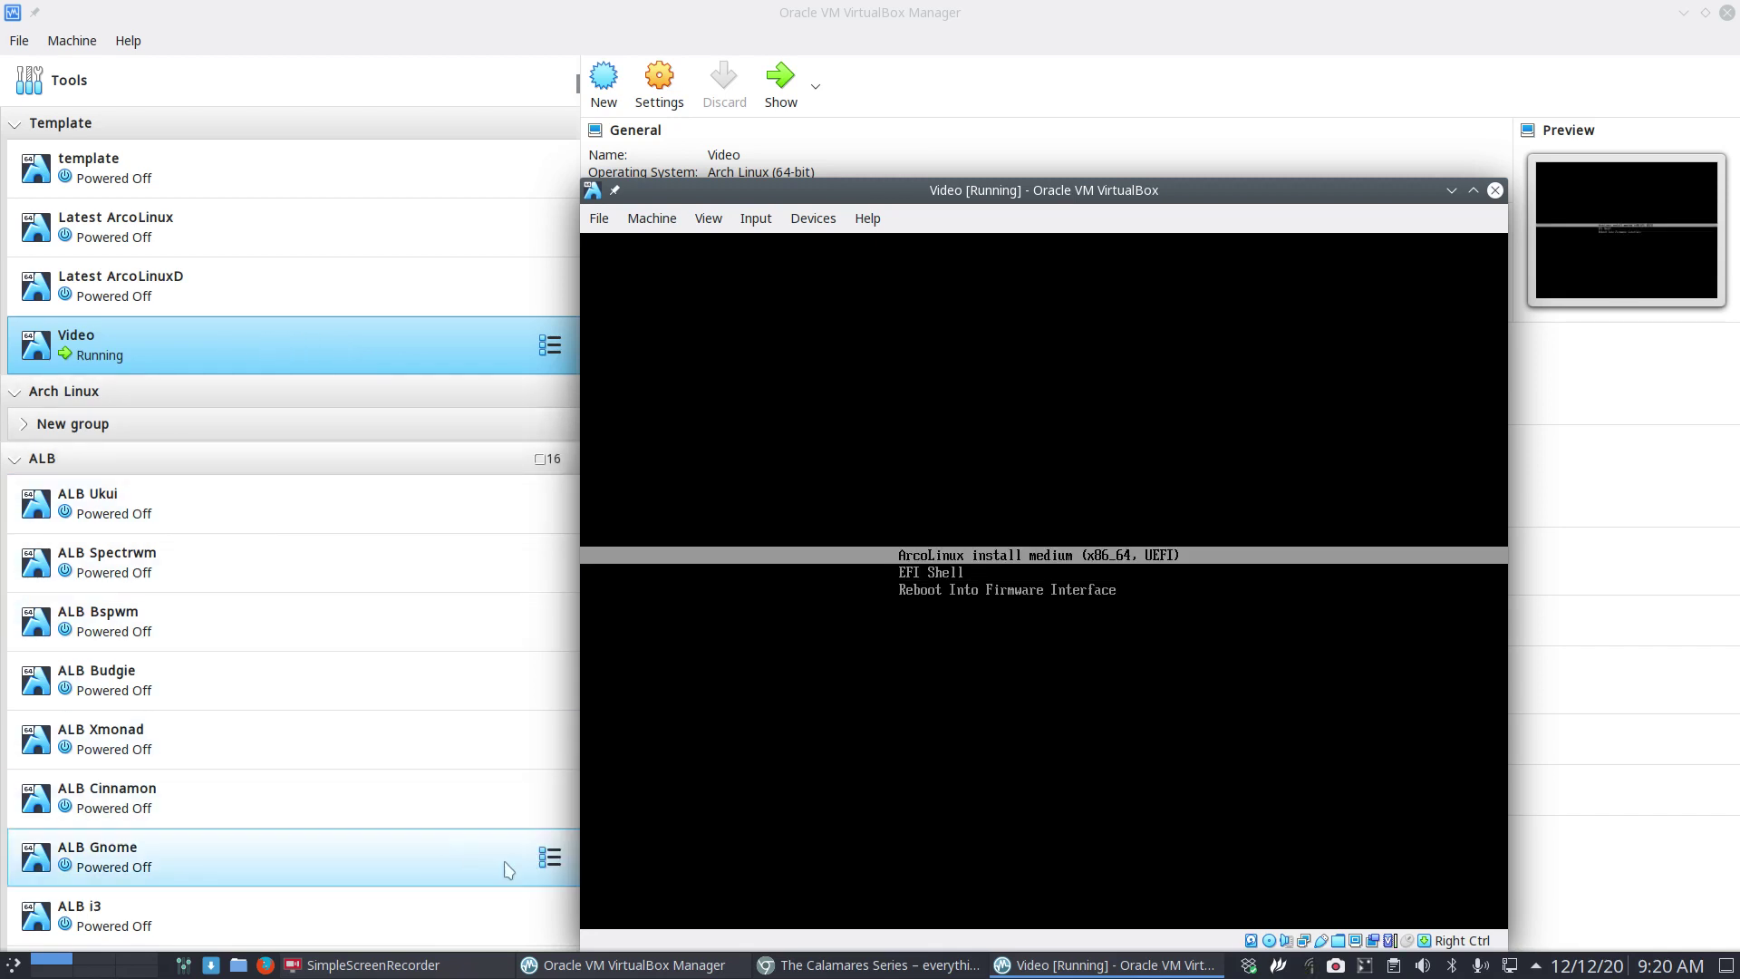
Open the guide's 'efi installation with all possible options' section, then minimize Chromium.
{"action": "left_click", "coordinate": [829, 966]}
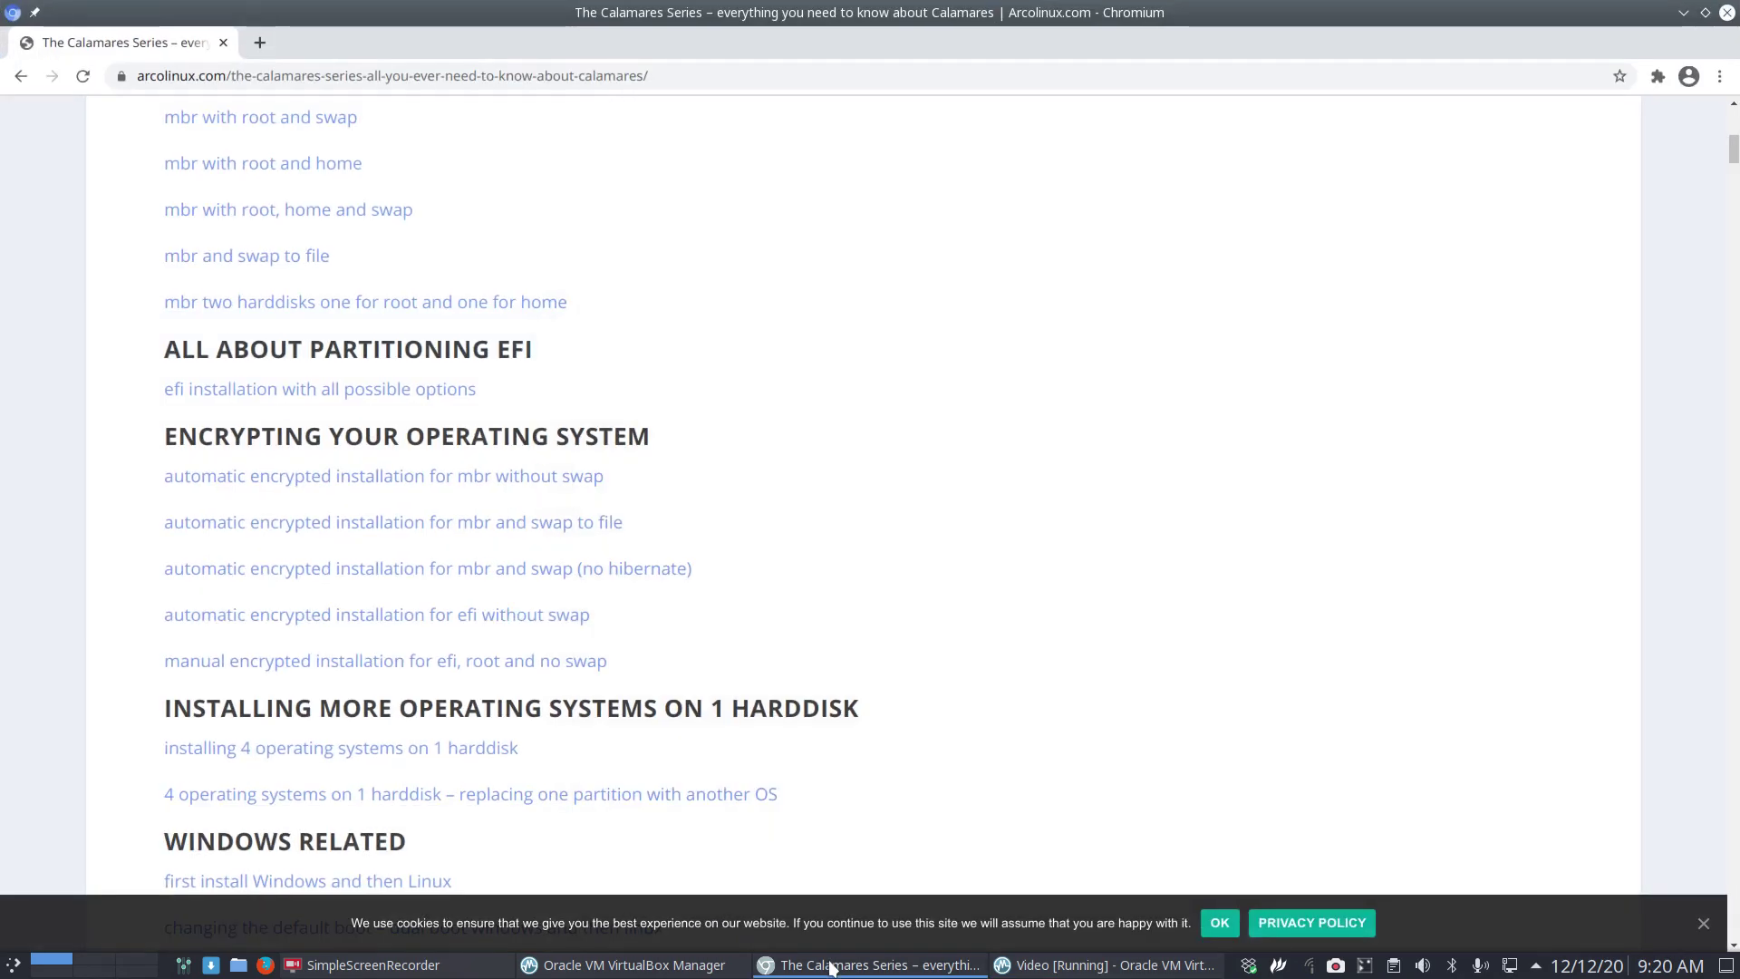
{"action": "left_click", "coordinate": [392, 392]}
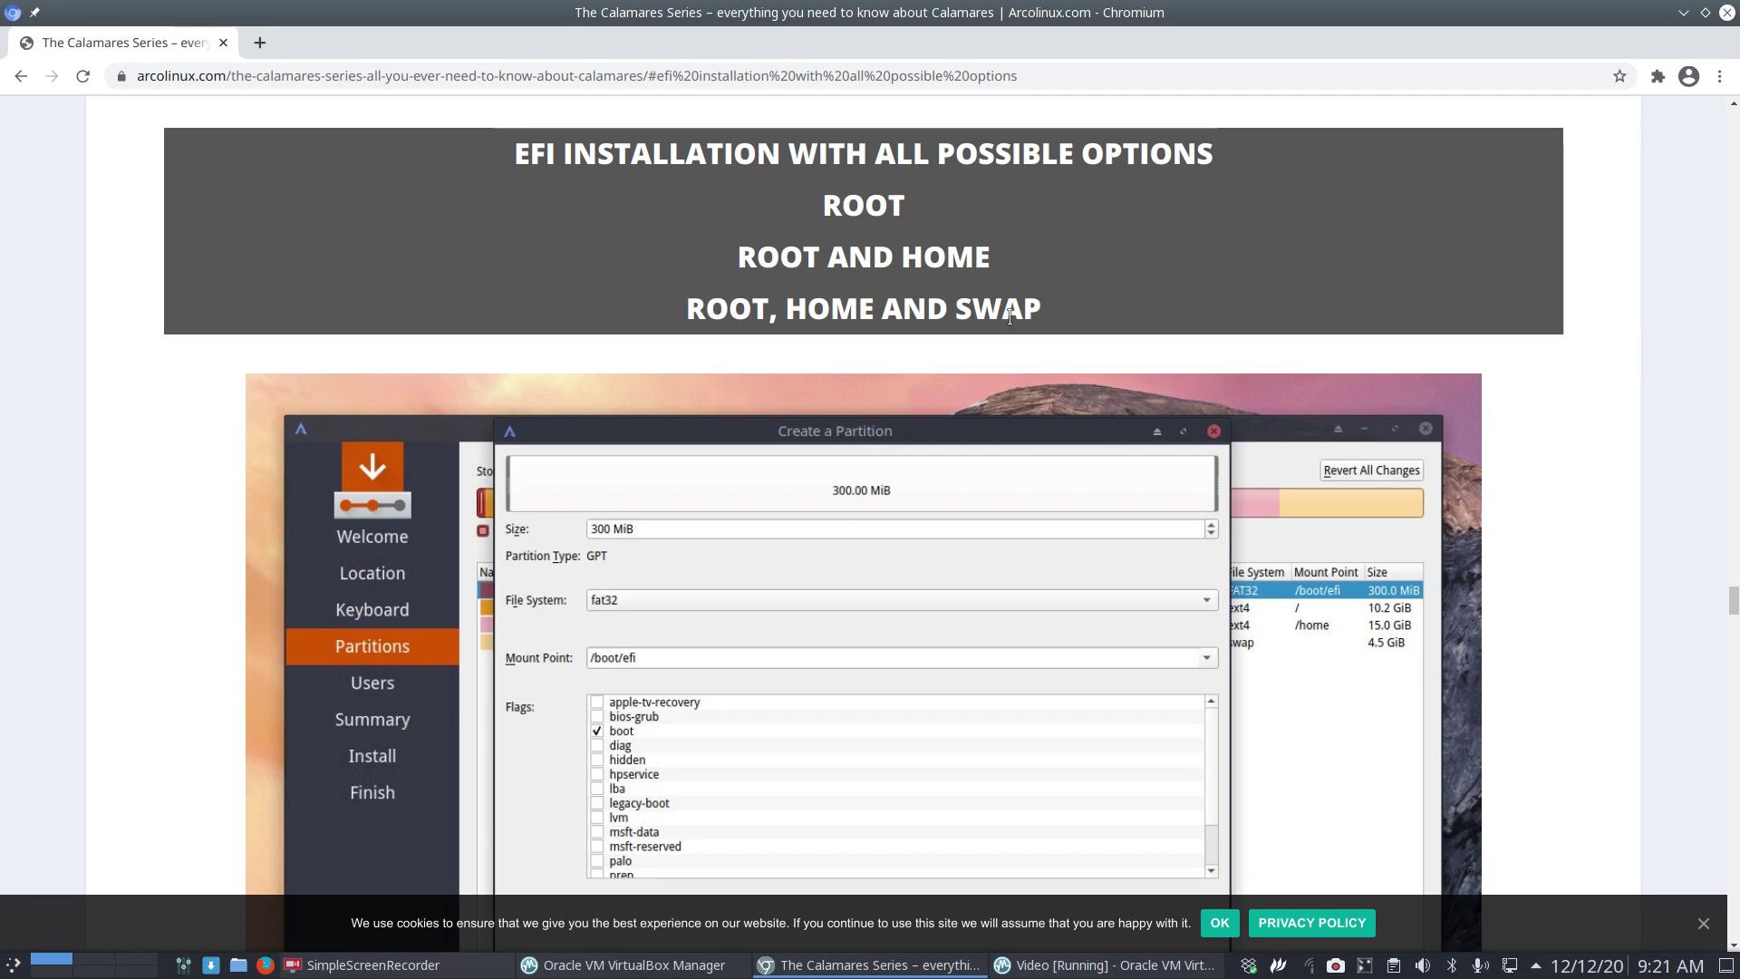
{"action": "left_click", "coordinate": [1683, 12]}
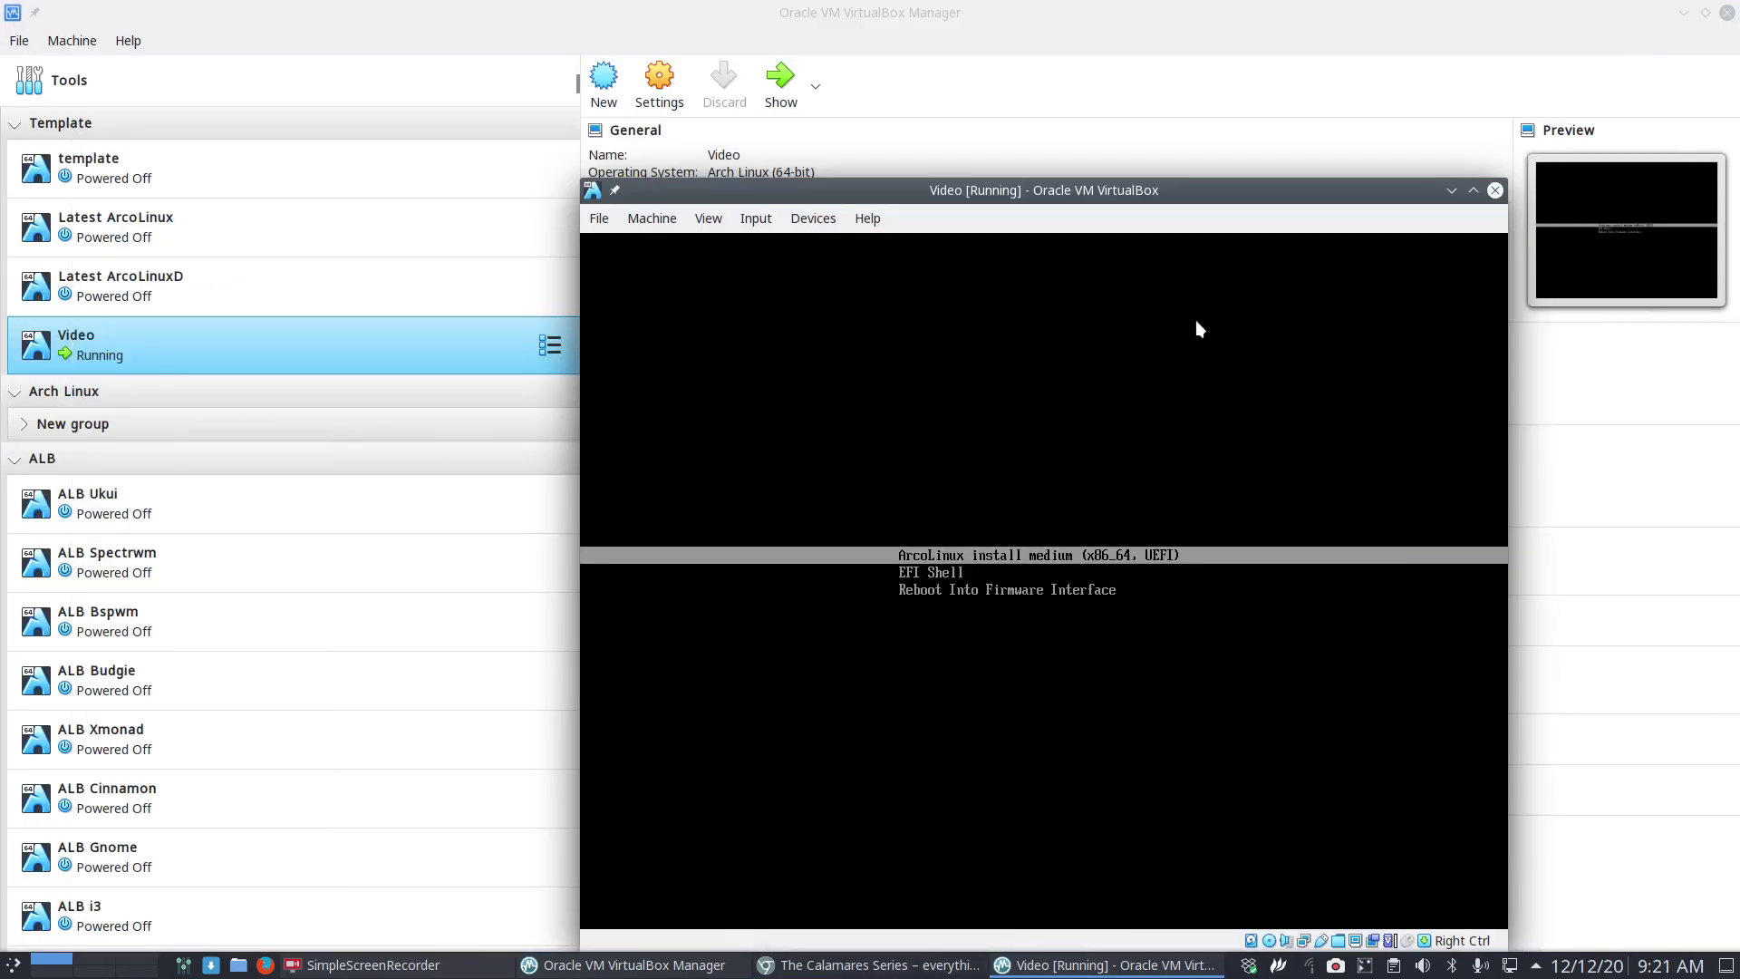
Put the Video VM in full-screen while it boots to the ArcoLinux Welcome App.
{"action": "key", "text": "Control_R+f"}
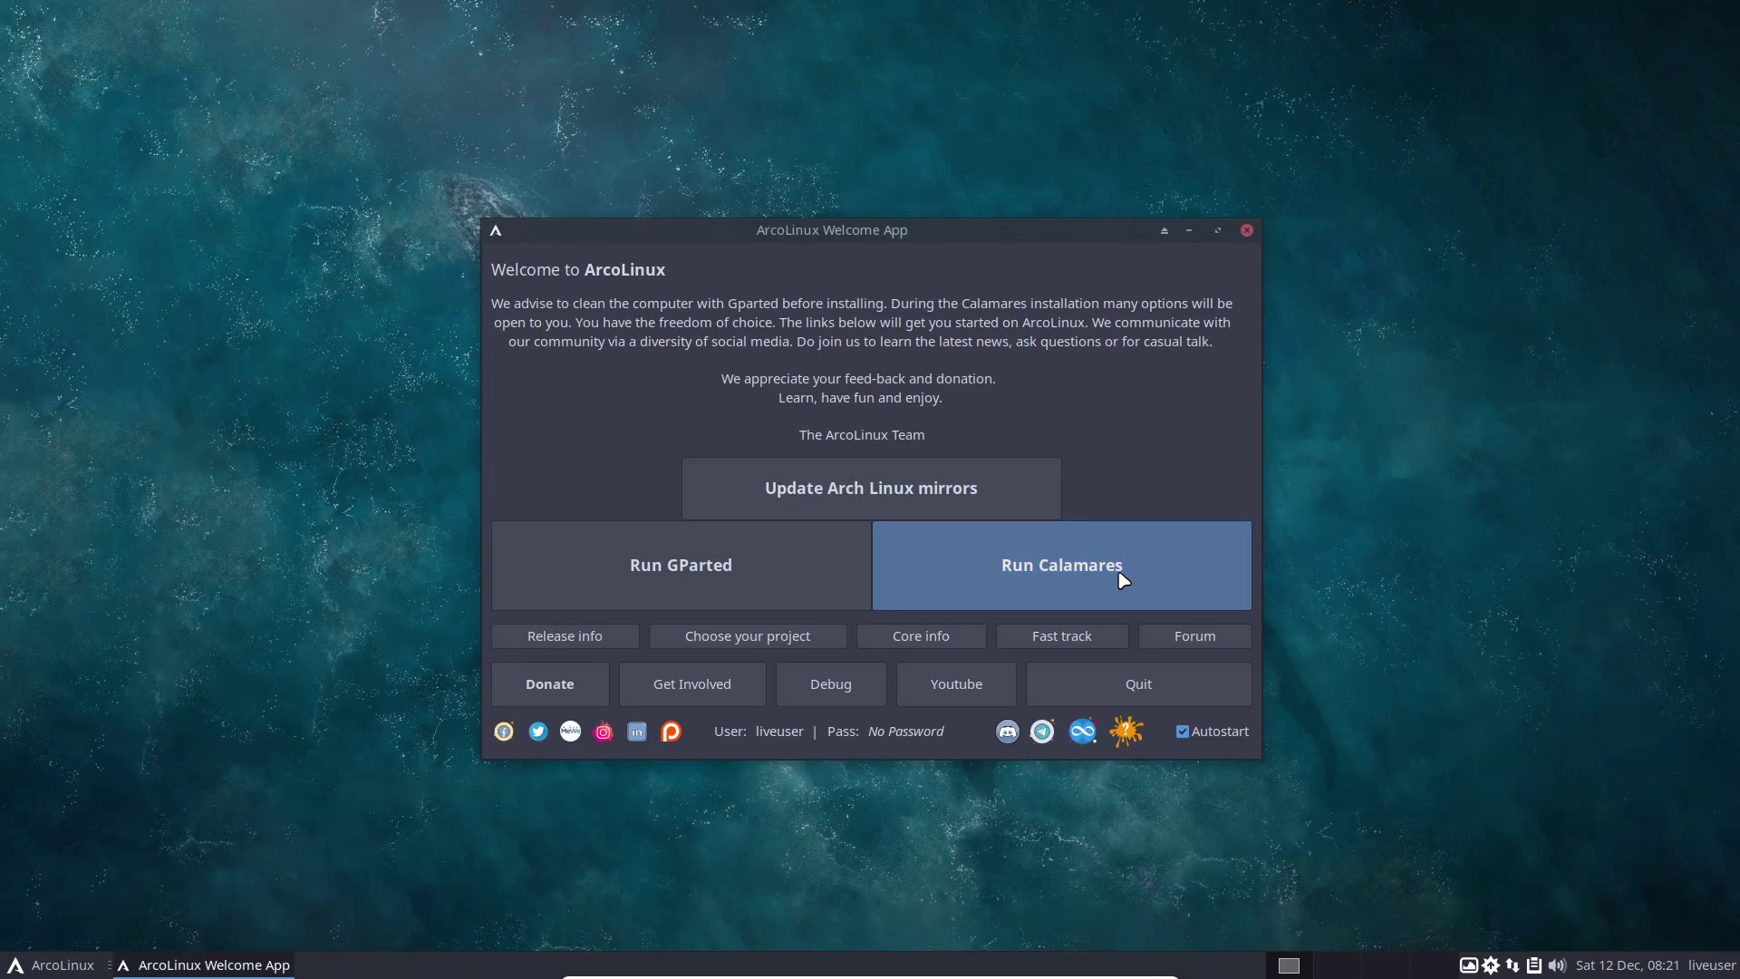
Launch Calamares and check its version, 3.2.35.1, in About.
{"action": "left_click", "coordinate": [1121, 578]}
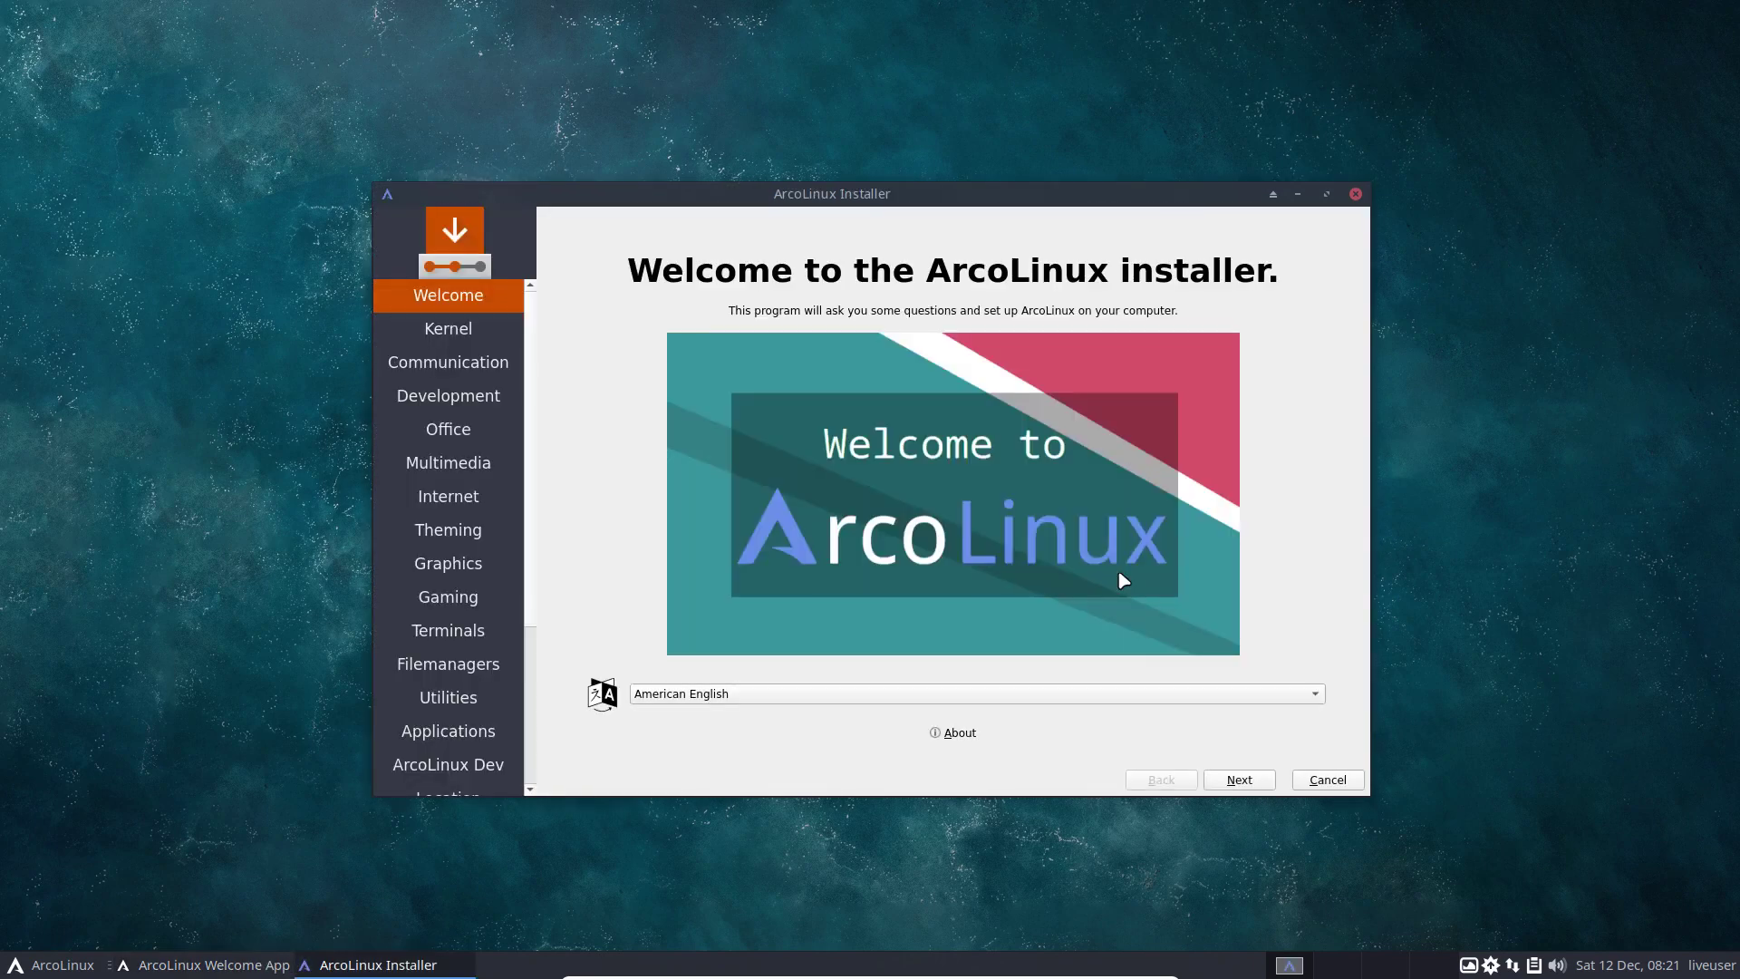
{"action": "left_click", "coordinate": [962, 736]}
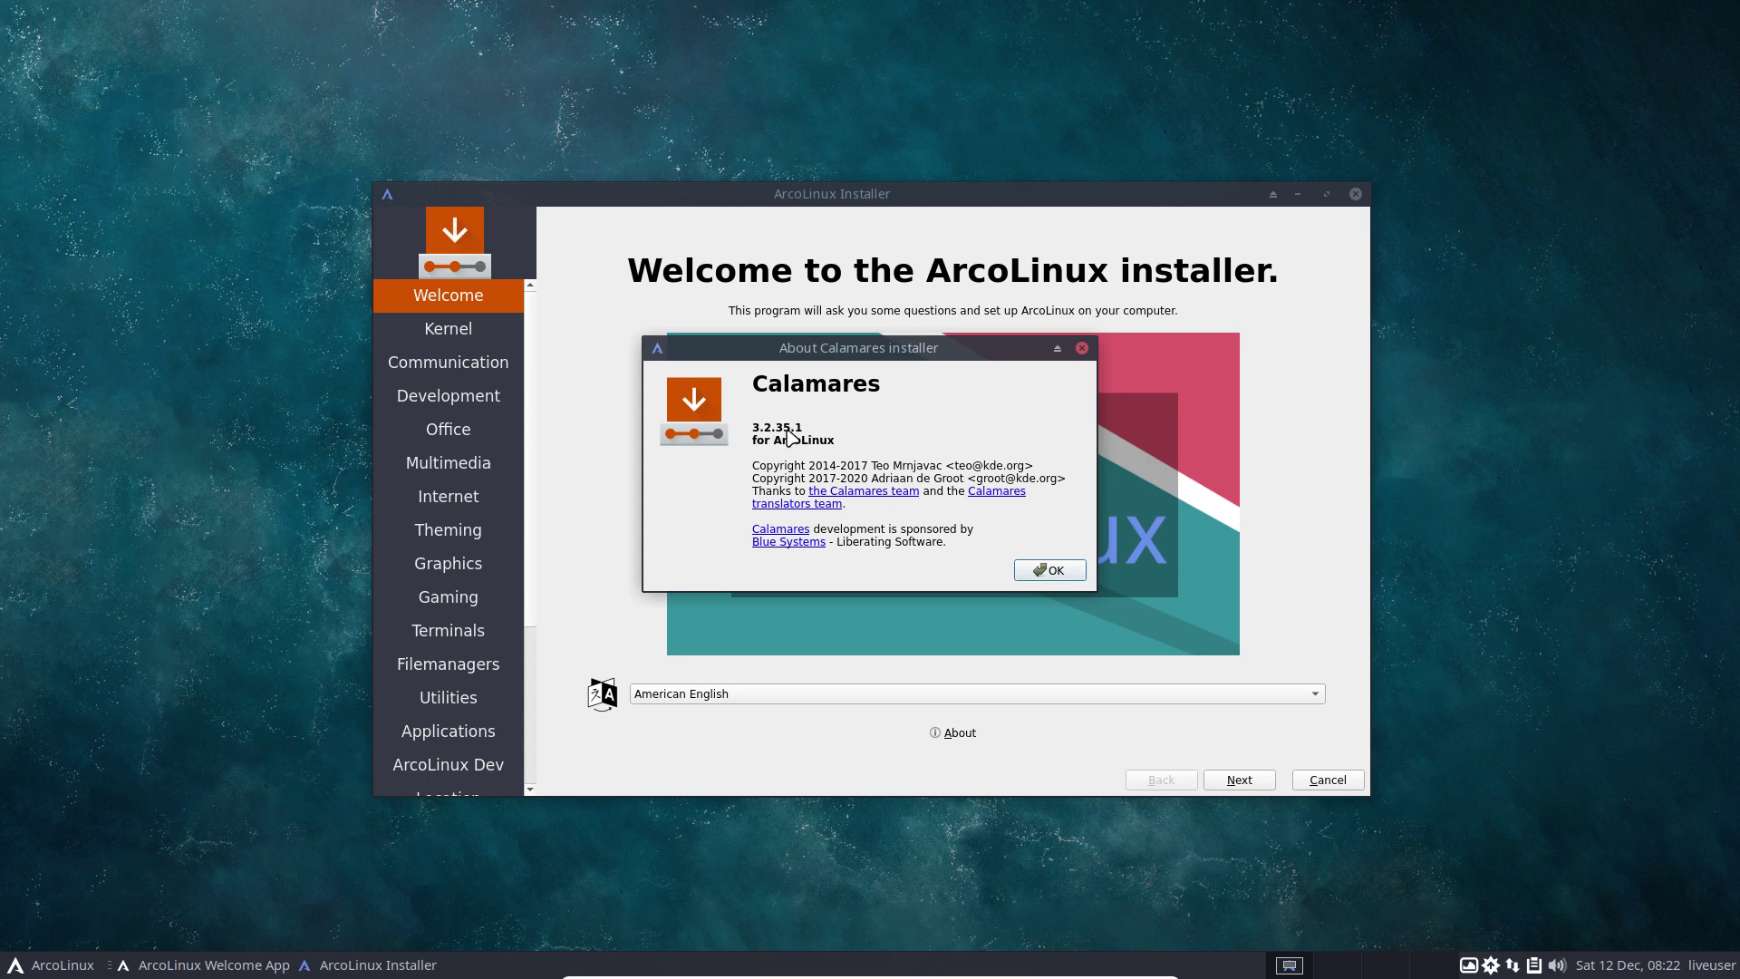
{"action": "left_click", "coordinate": [1052, 576]}
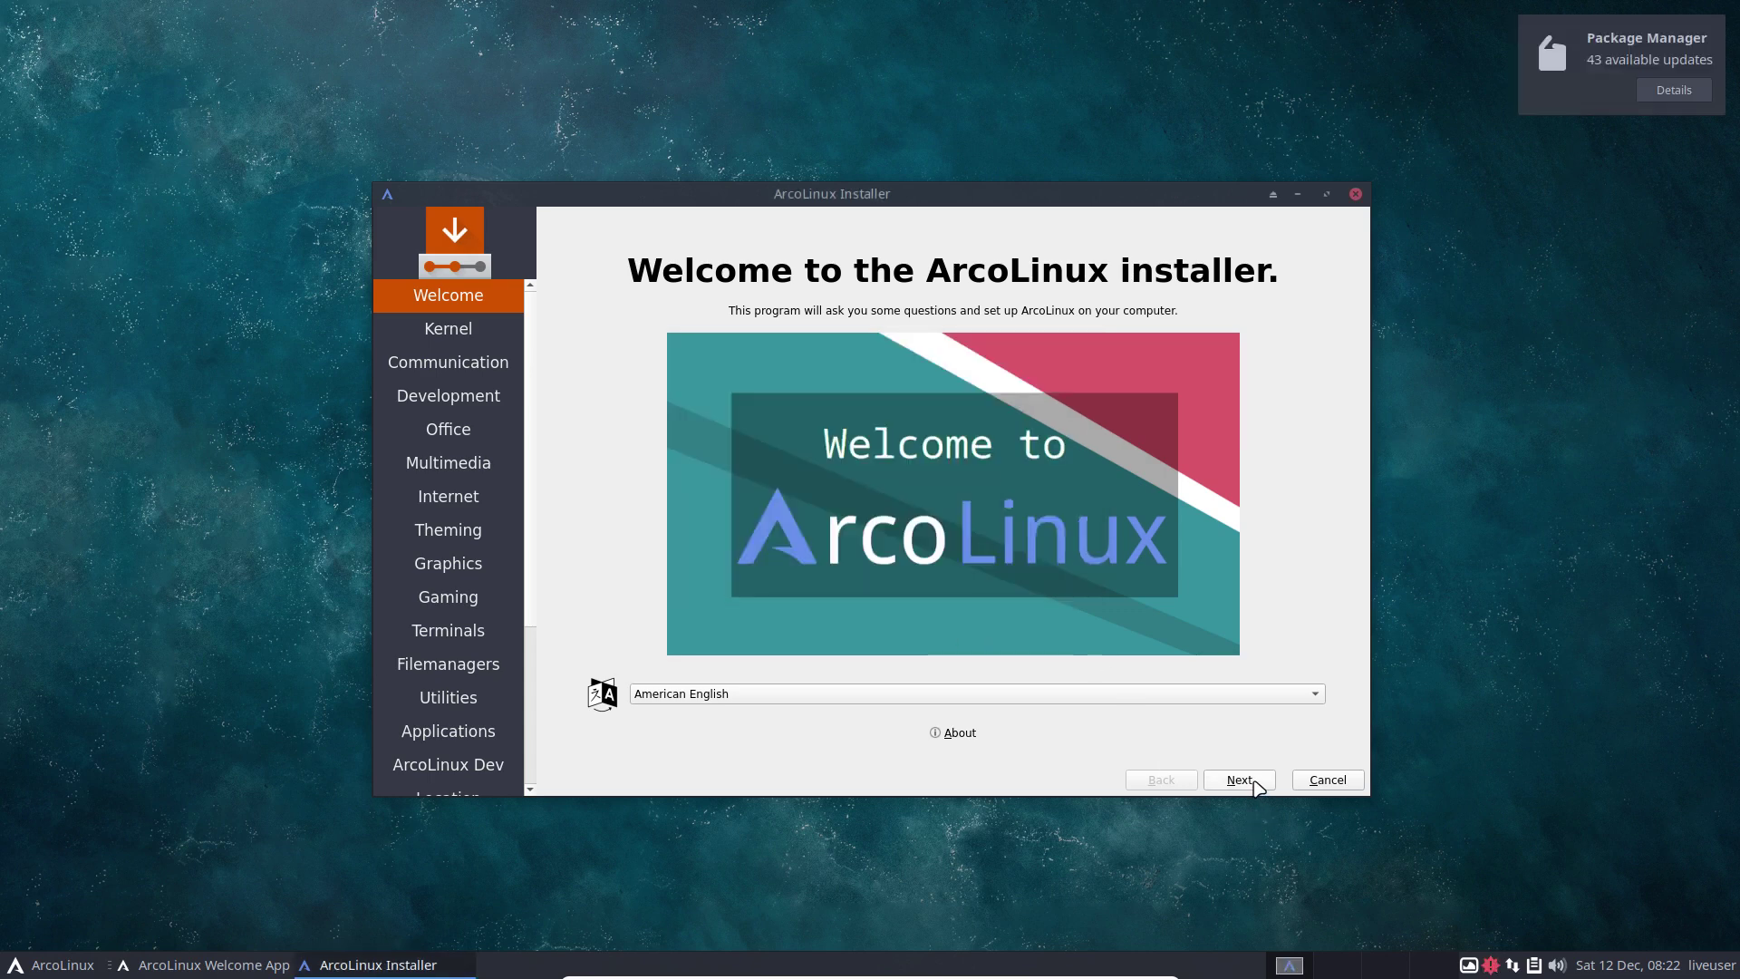
Move past the Kernel page to the Communication package page.
{"action": "left_click", "coordinate": [1256, 785]}
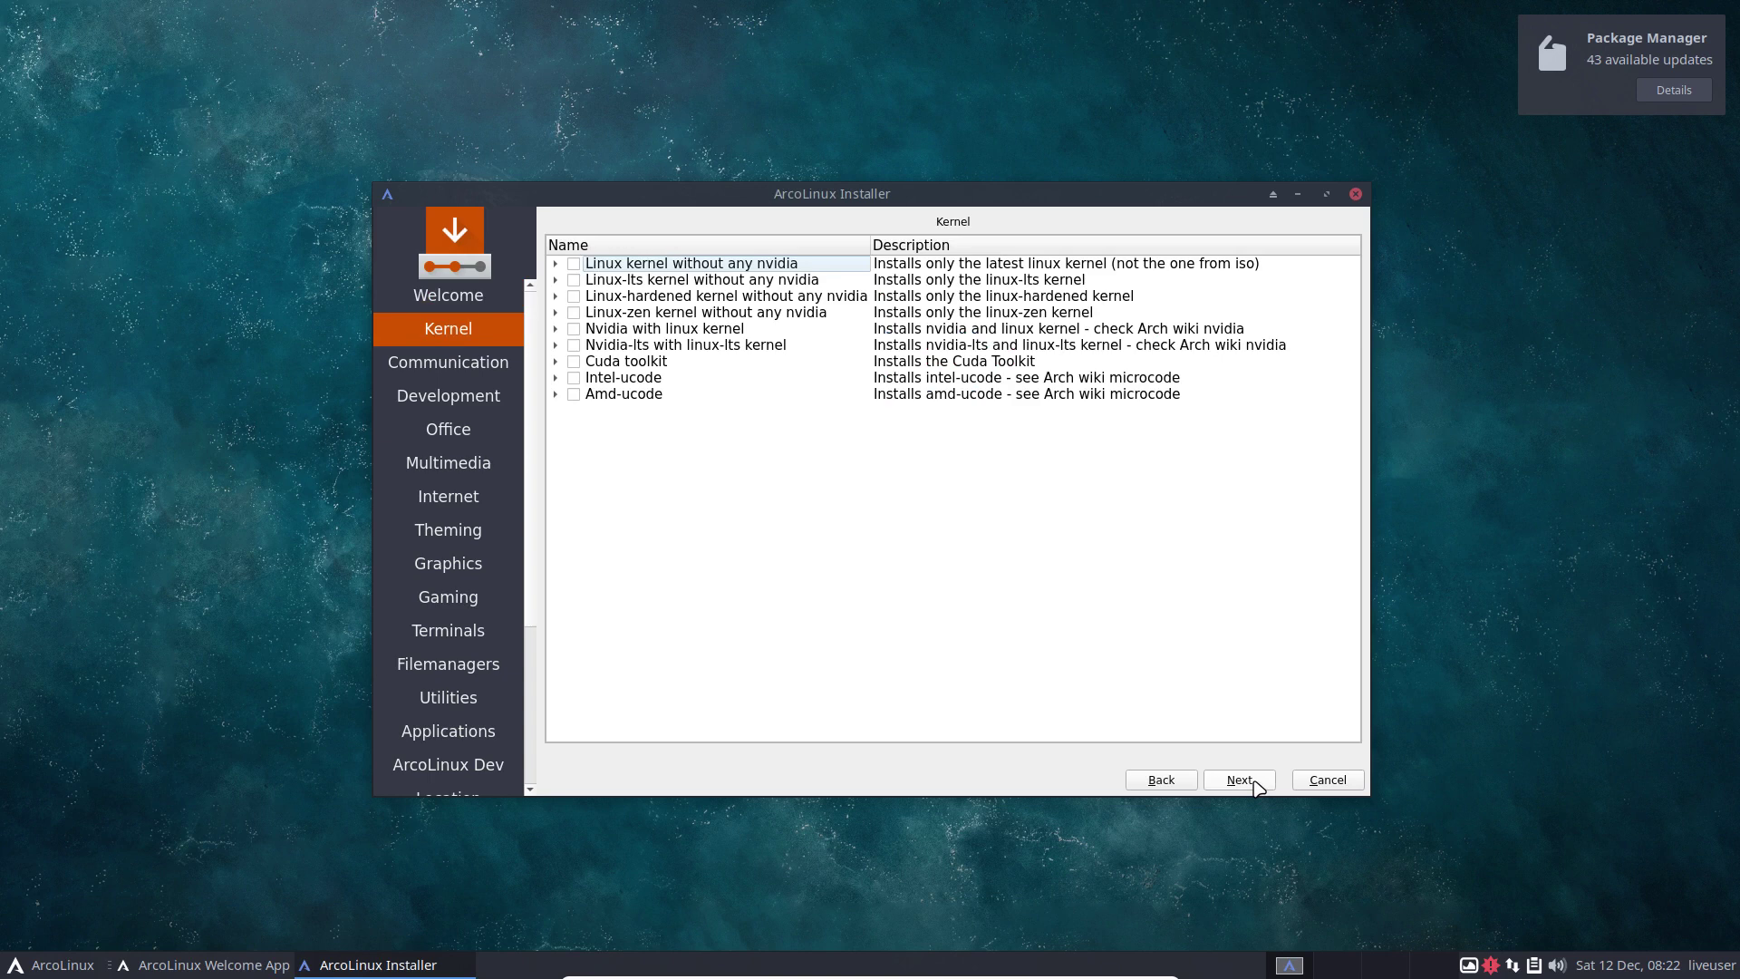
{"action": "left_click", "coordinate": [1256, 785]}
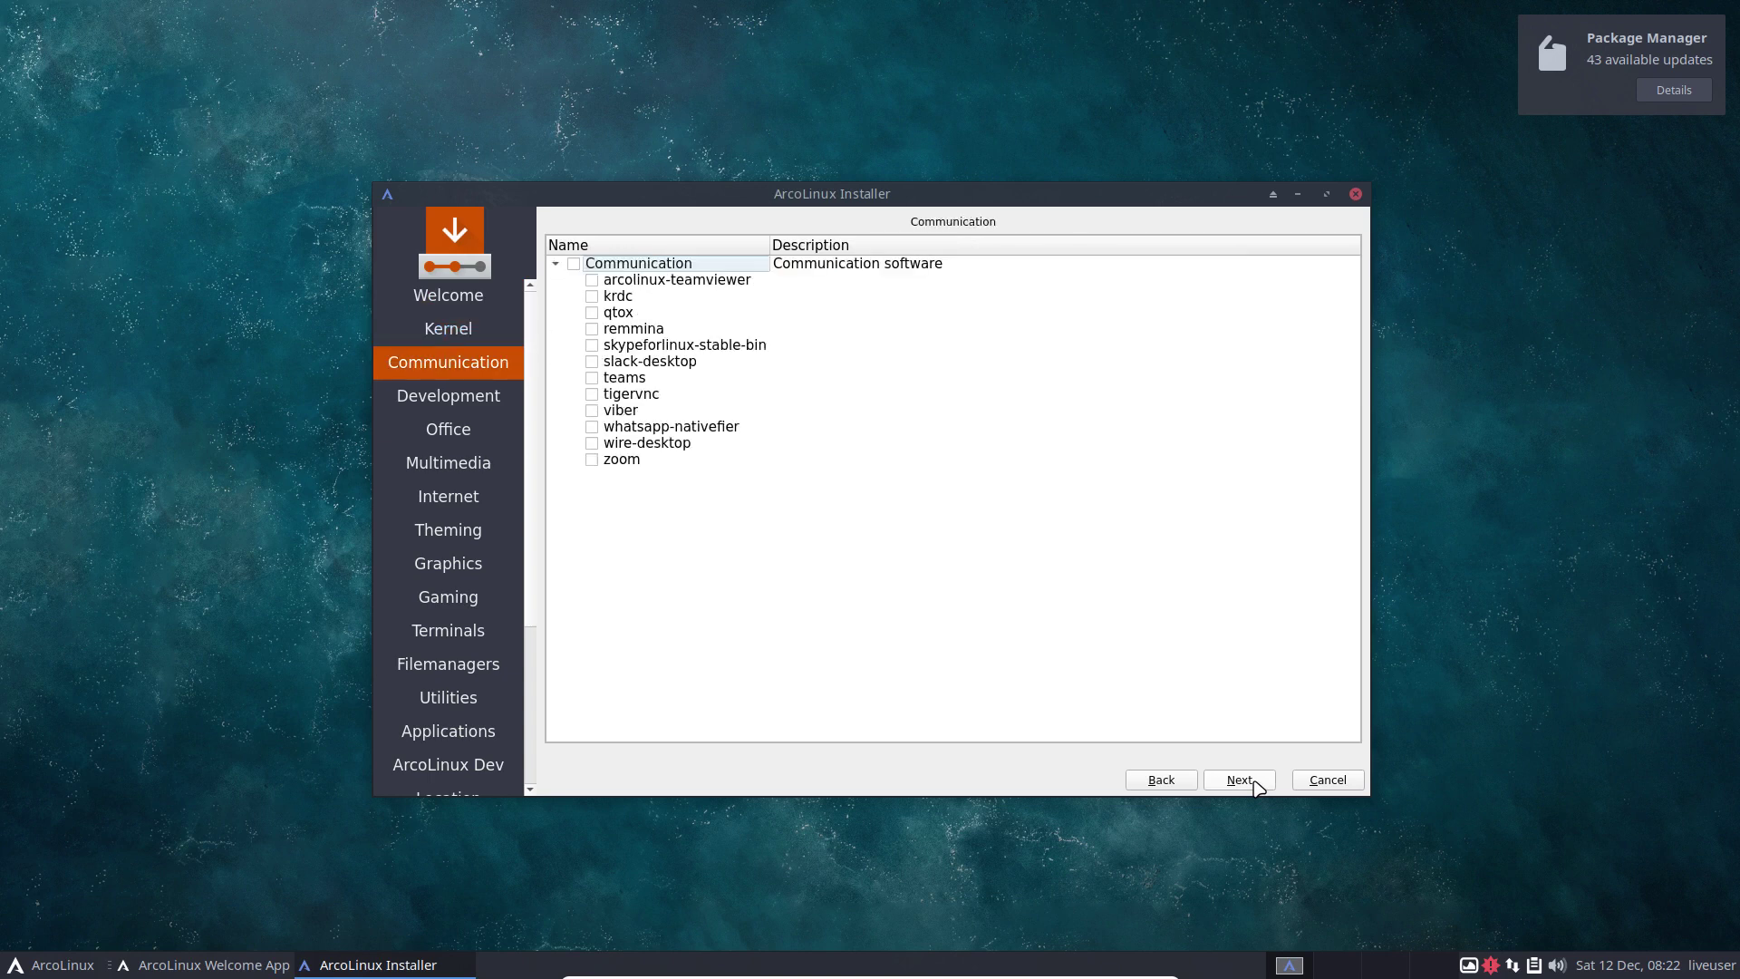
{"action": "left_click", "coordinate": [1166, 785]}
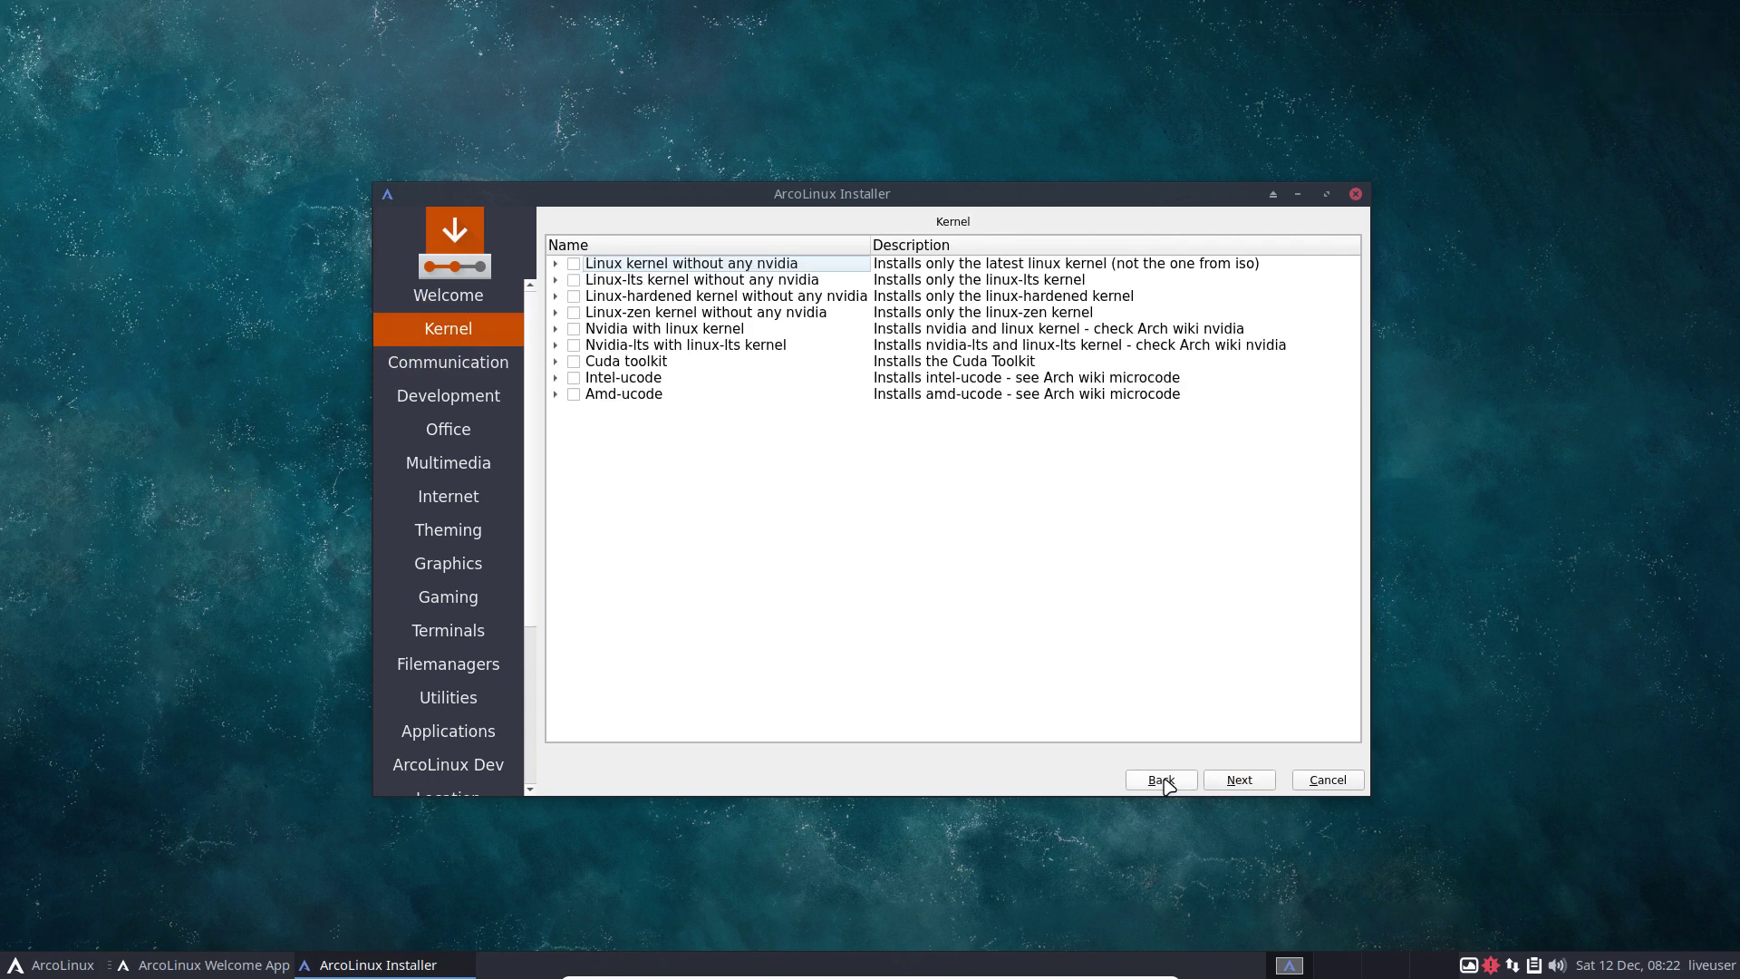
{"action": "left_click", "coordinate": [1238, 785]}
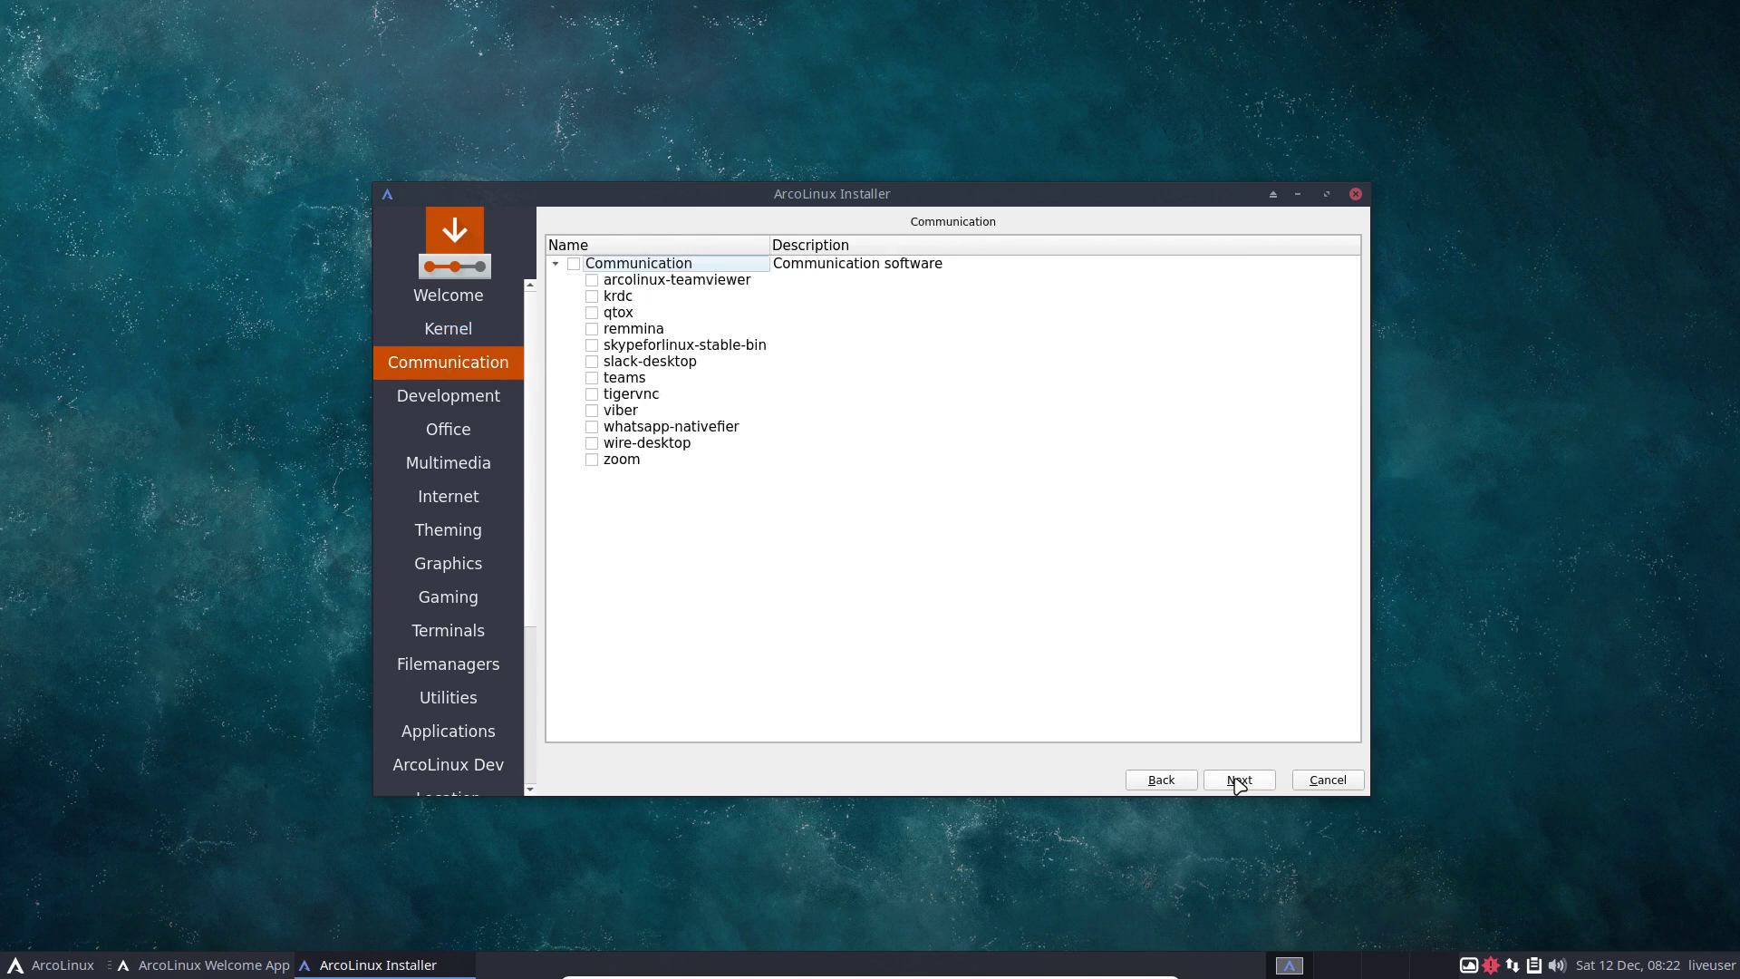
{"action": "left_click", "coordinate": [13, 970]}
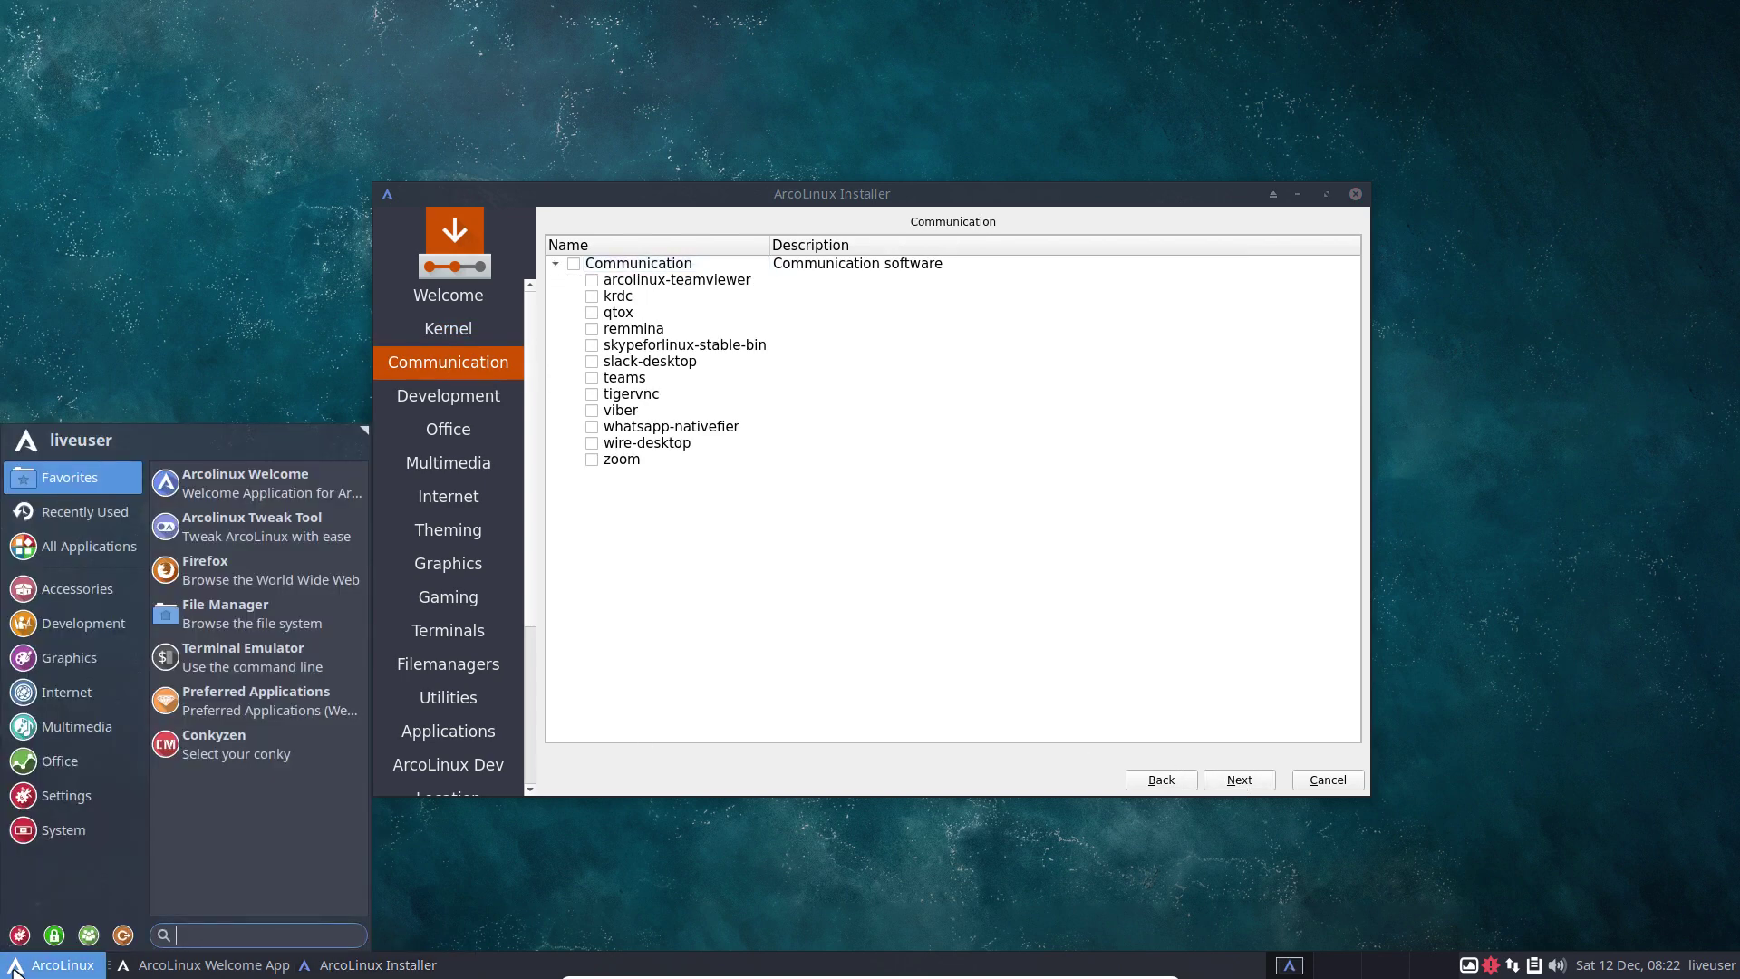
{"action": "type", "text": "dis"}
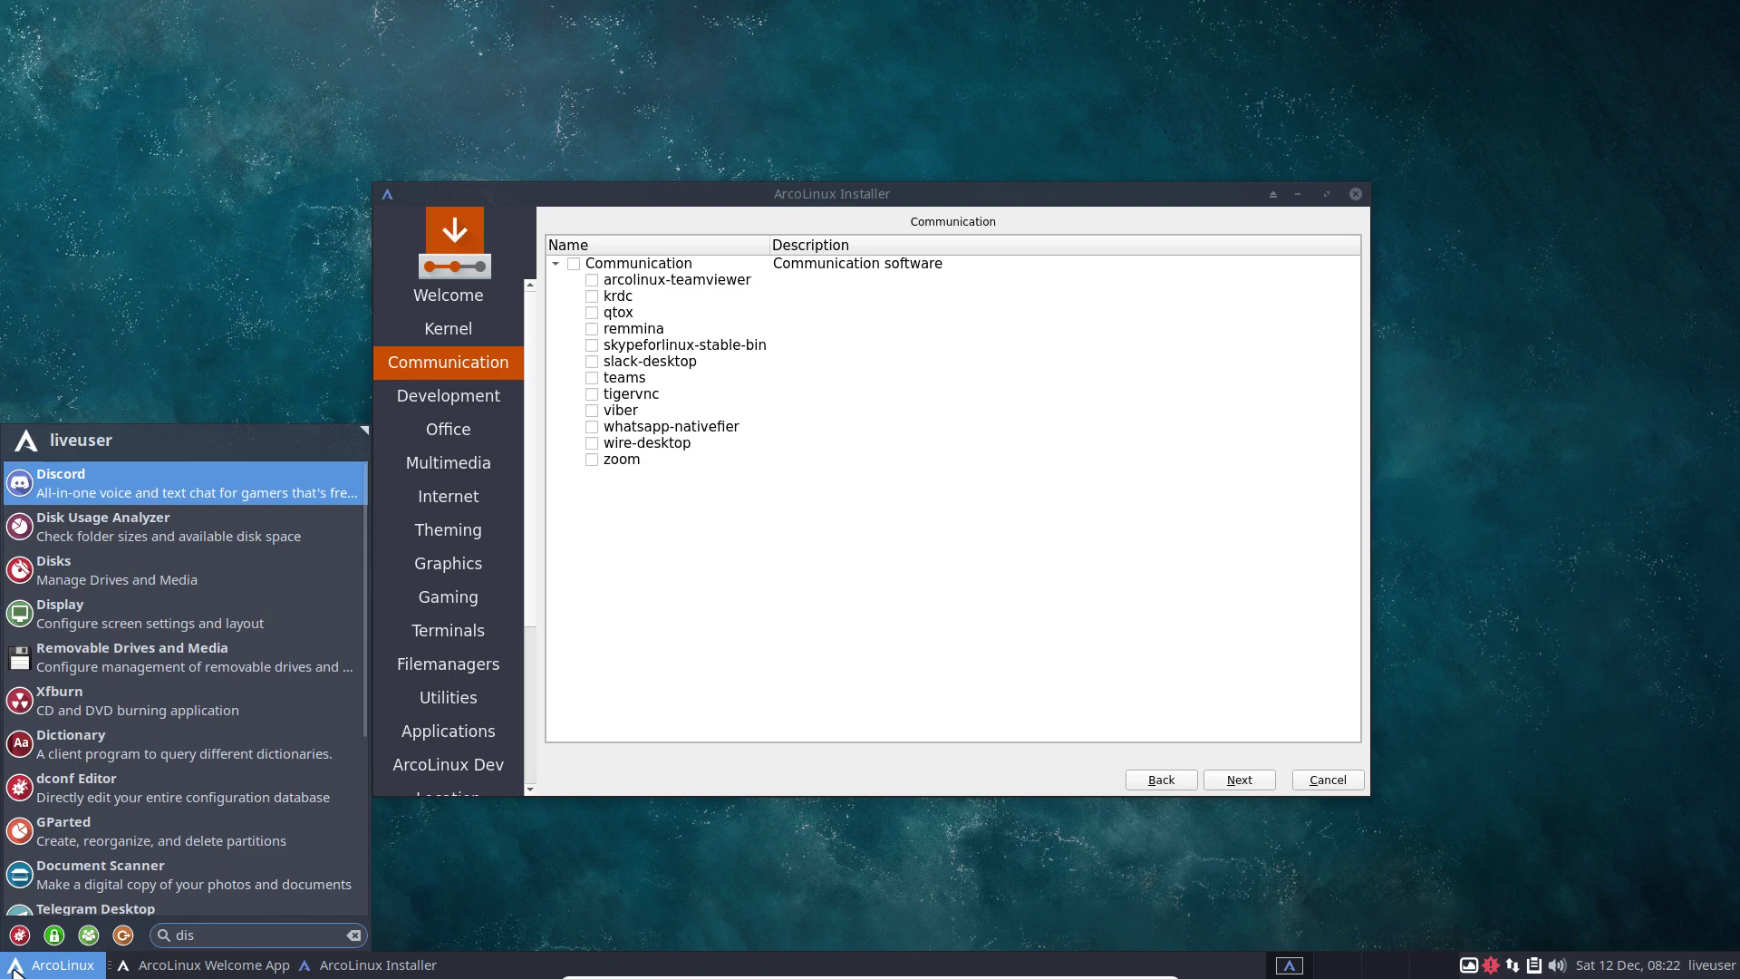
{"action": "key", "text": "BackSpace"}
{"action": "key", "text": "BackSpace"}
{"action": "key", "text": "BackSpace"}
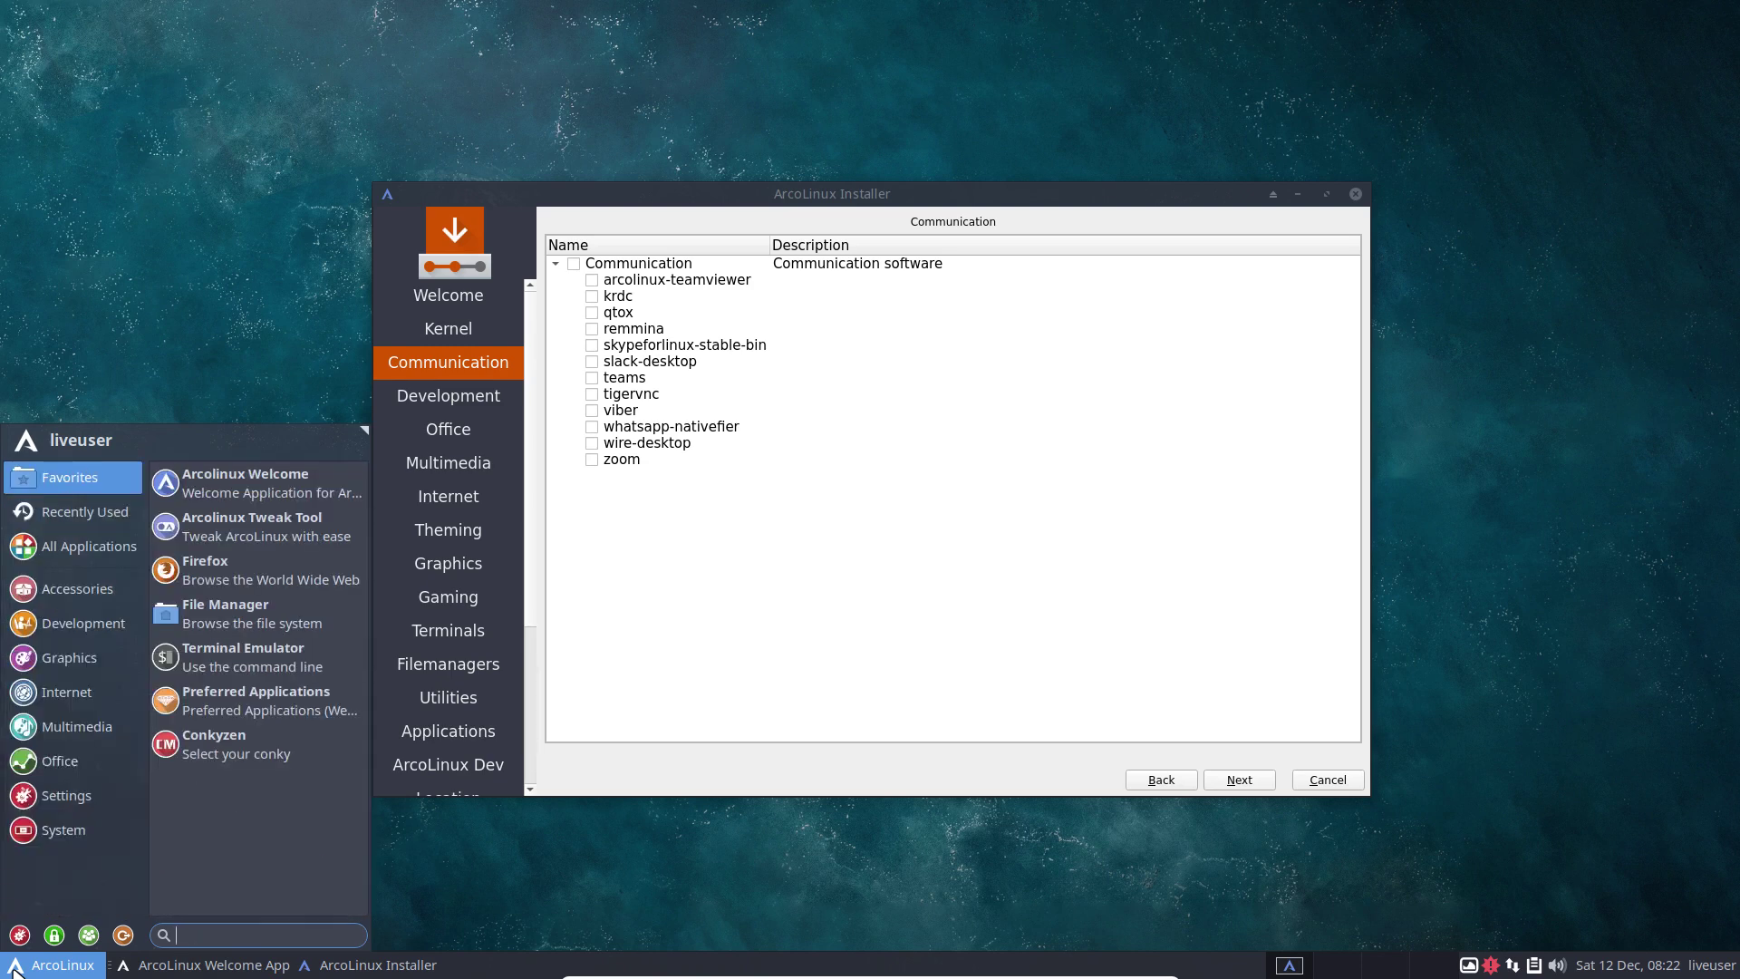
{"action": "type", "text": "tel"}
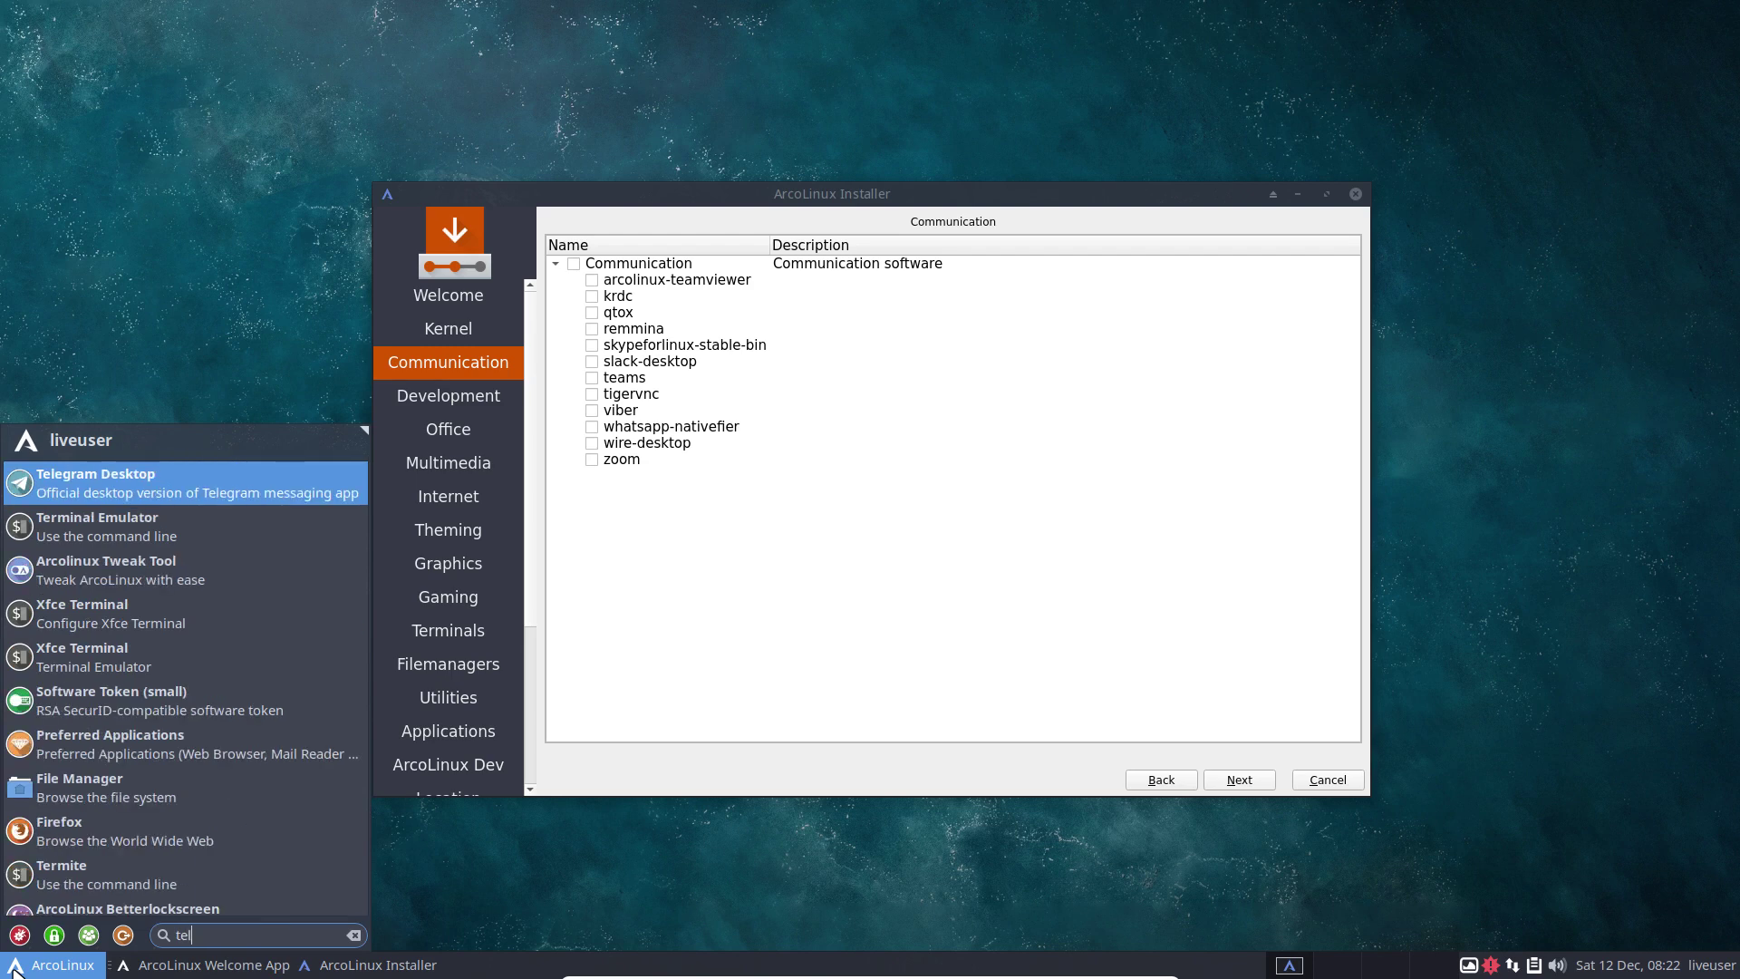
{"action": "key", "text": "BackSpace"}
{"action": "key", "text": "BackSpace"}
{"action": "key", "text": "BackSpace"}
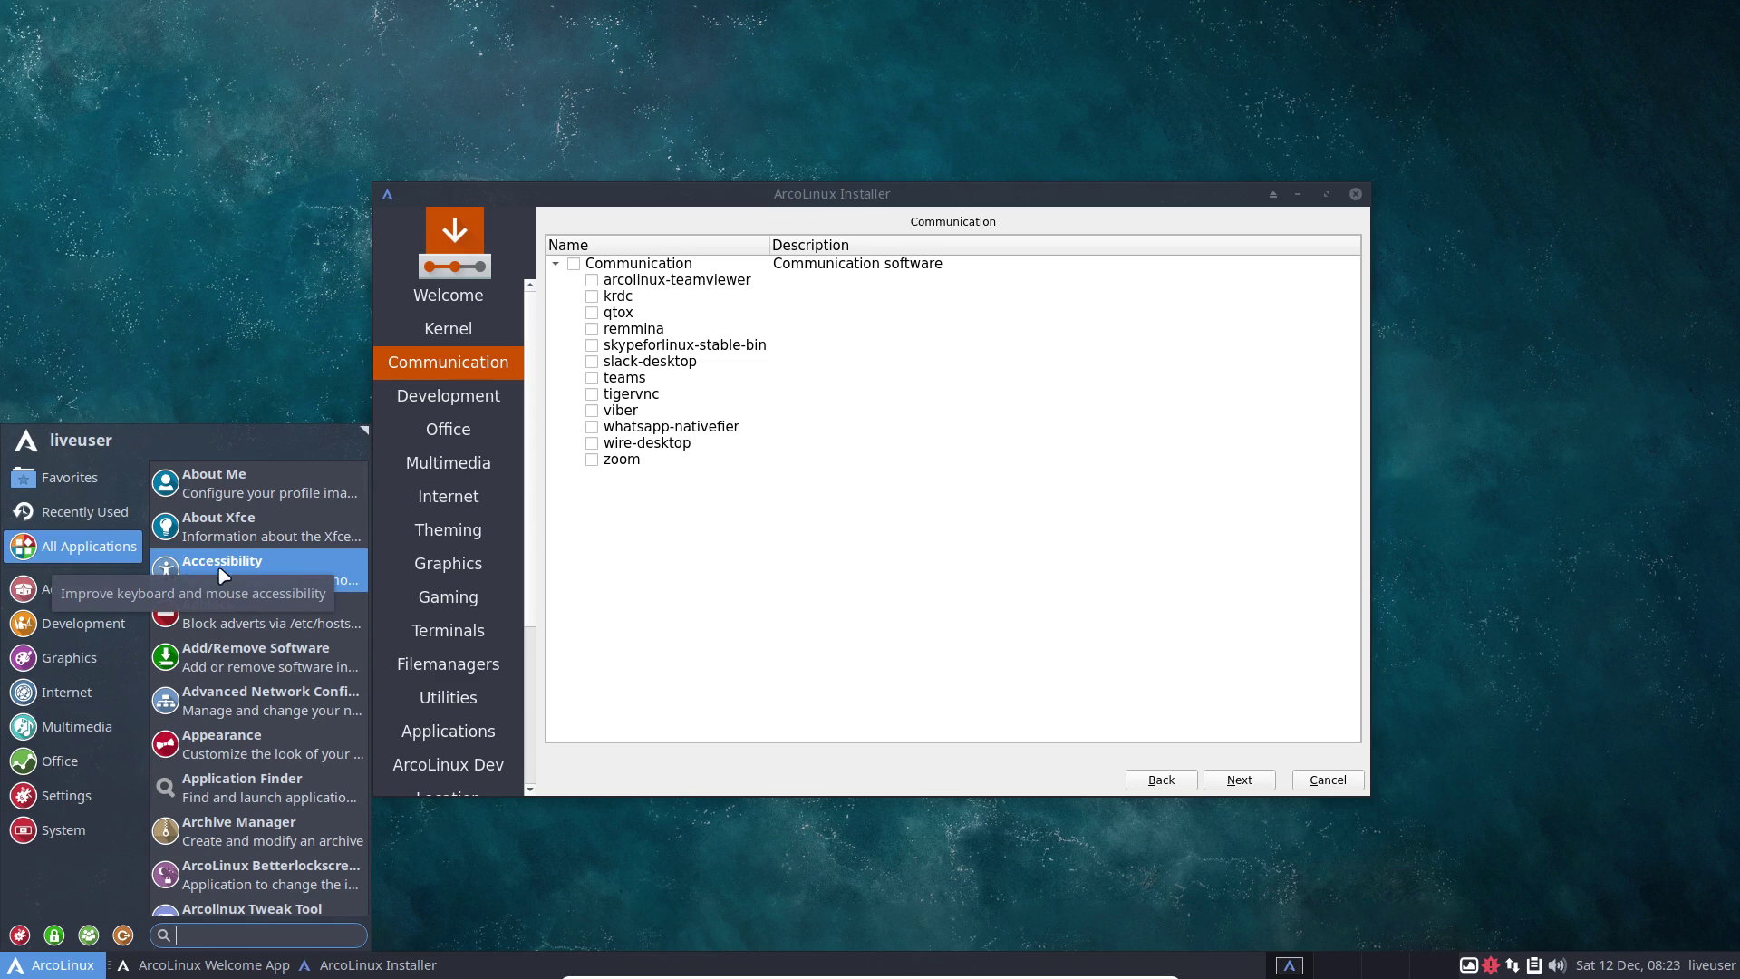
{"action": "left_click", "coordinate": [660, 554]}
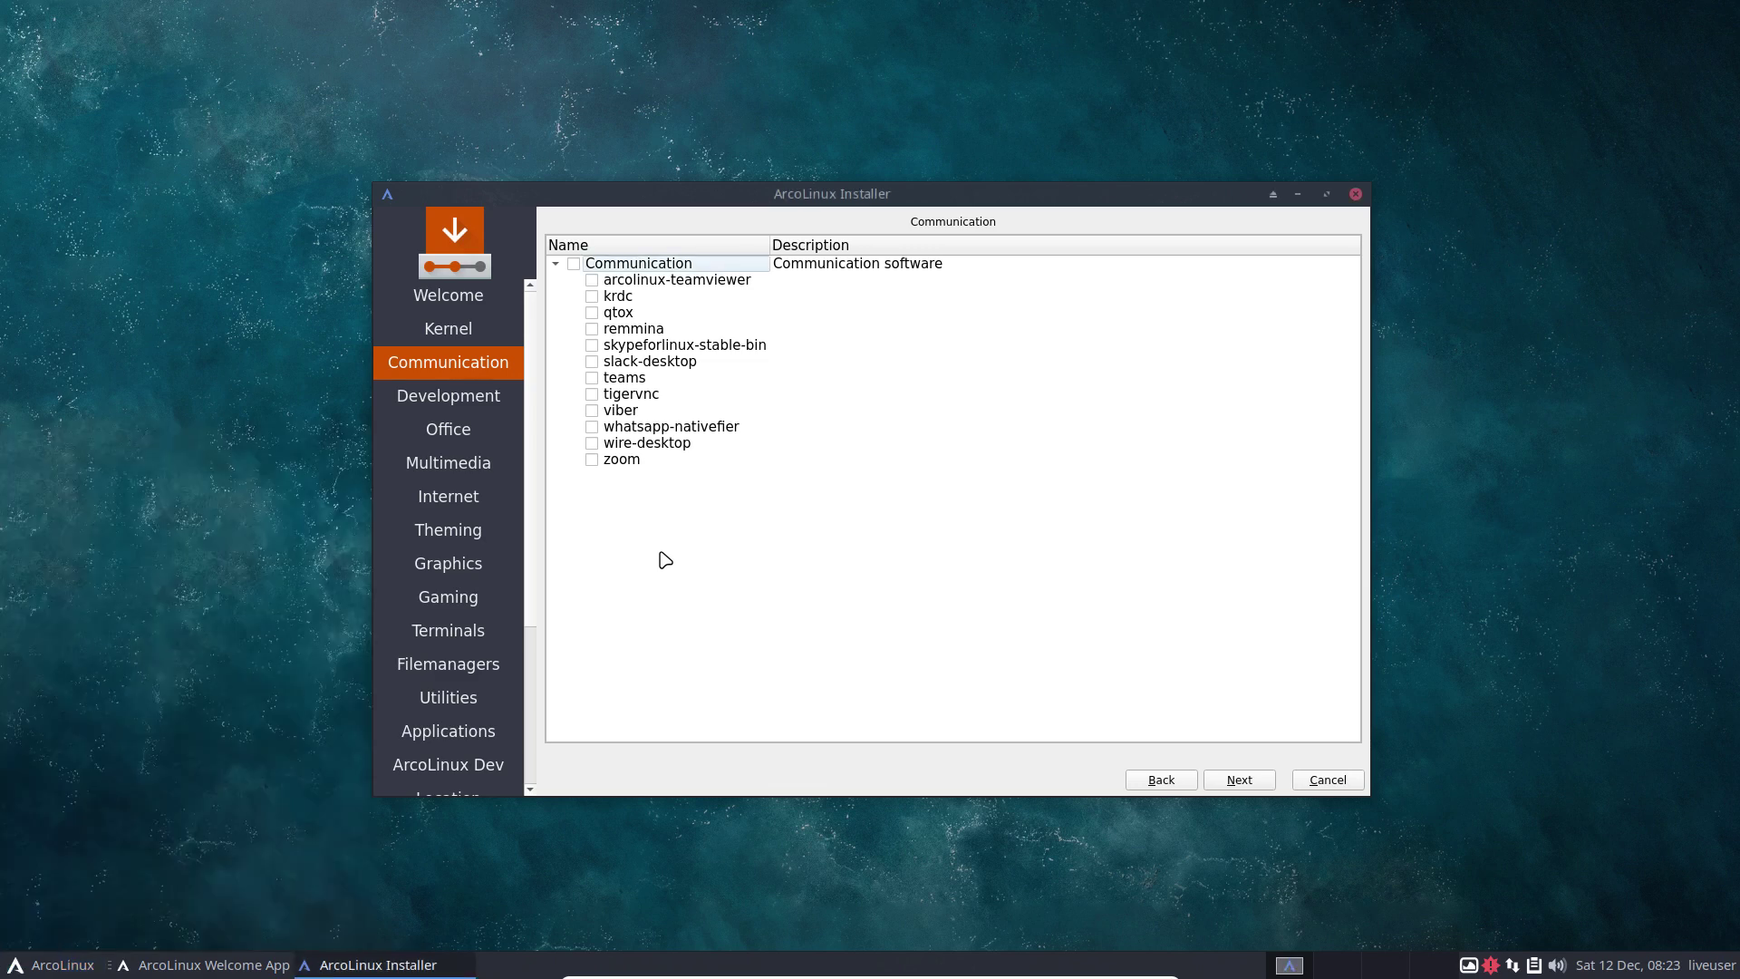
Advance through Development, Office, Multimedia, Internet and Theming to the Graphics page.
{"action": "left_click", "coordinate": [1239, 780]}
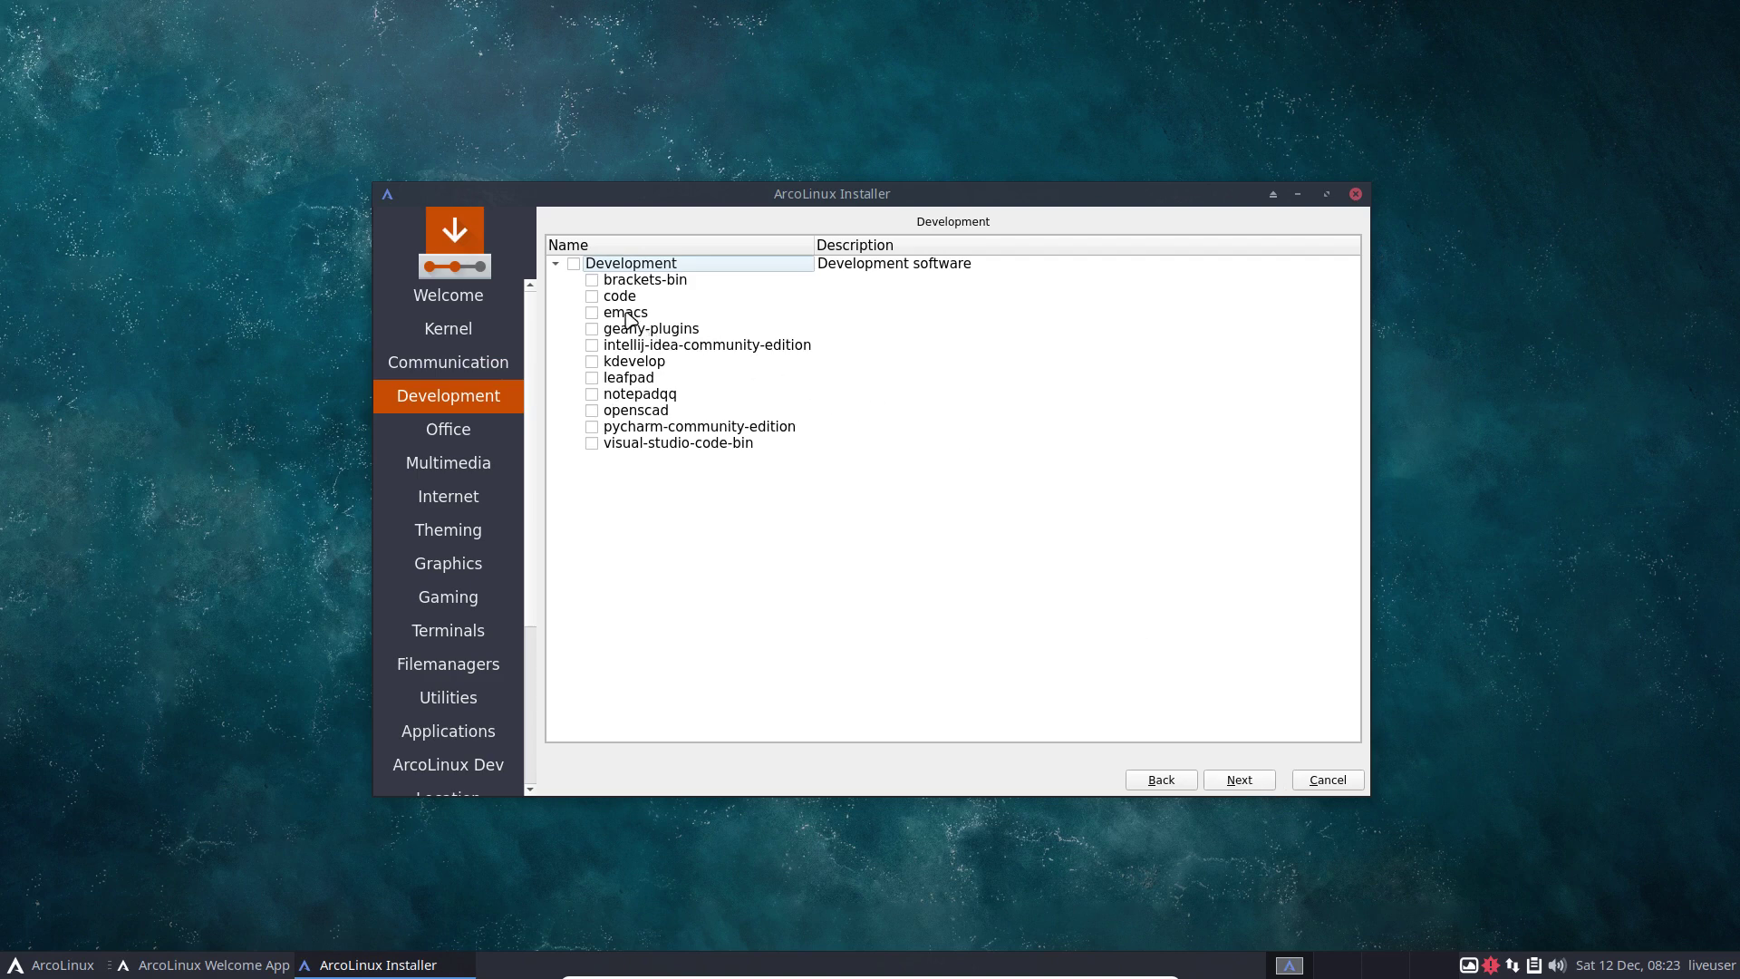
{"action": "left_click", "coordinate": [1244, 781]}
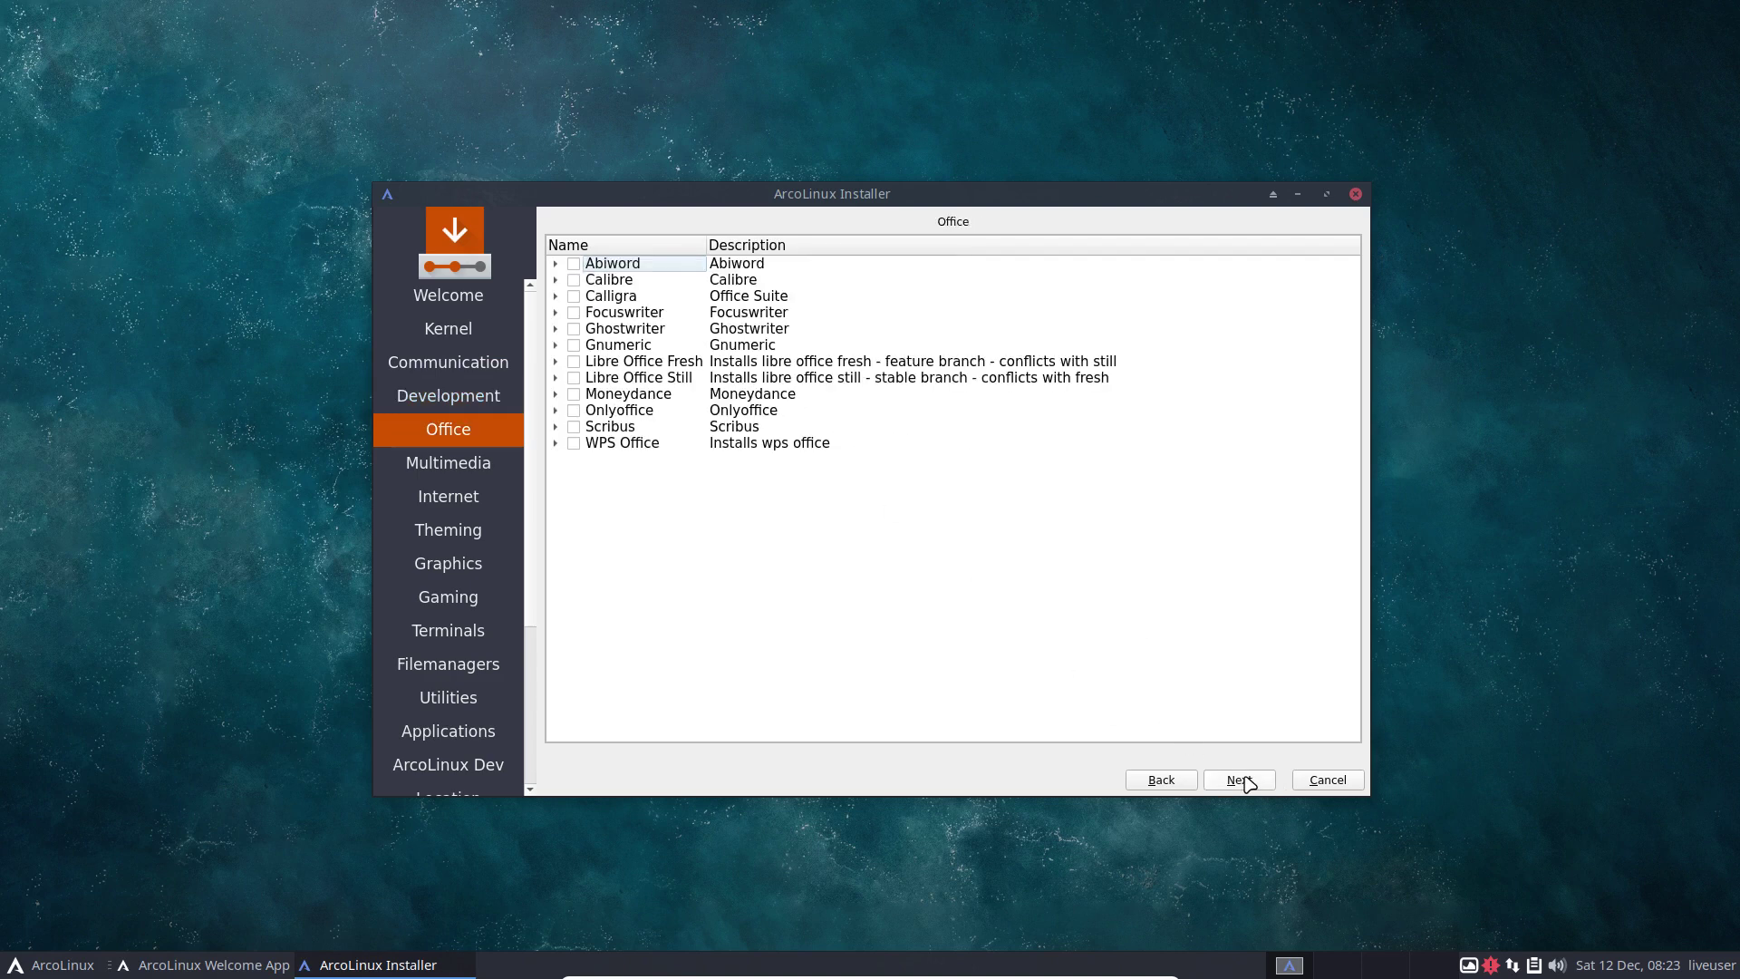
{"action": "left_click", "coordinate": [1240, 780]}
{"action": "left_click", "coordinate": [1239, 780]}
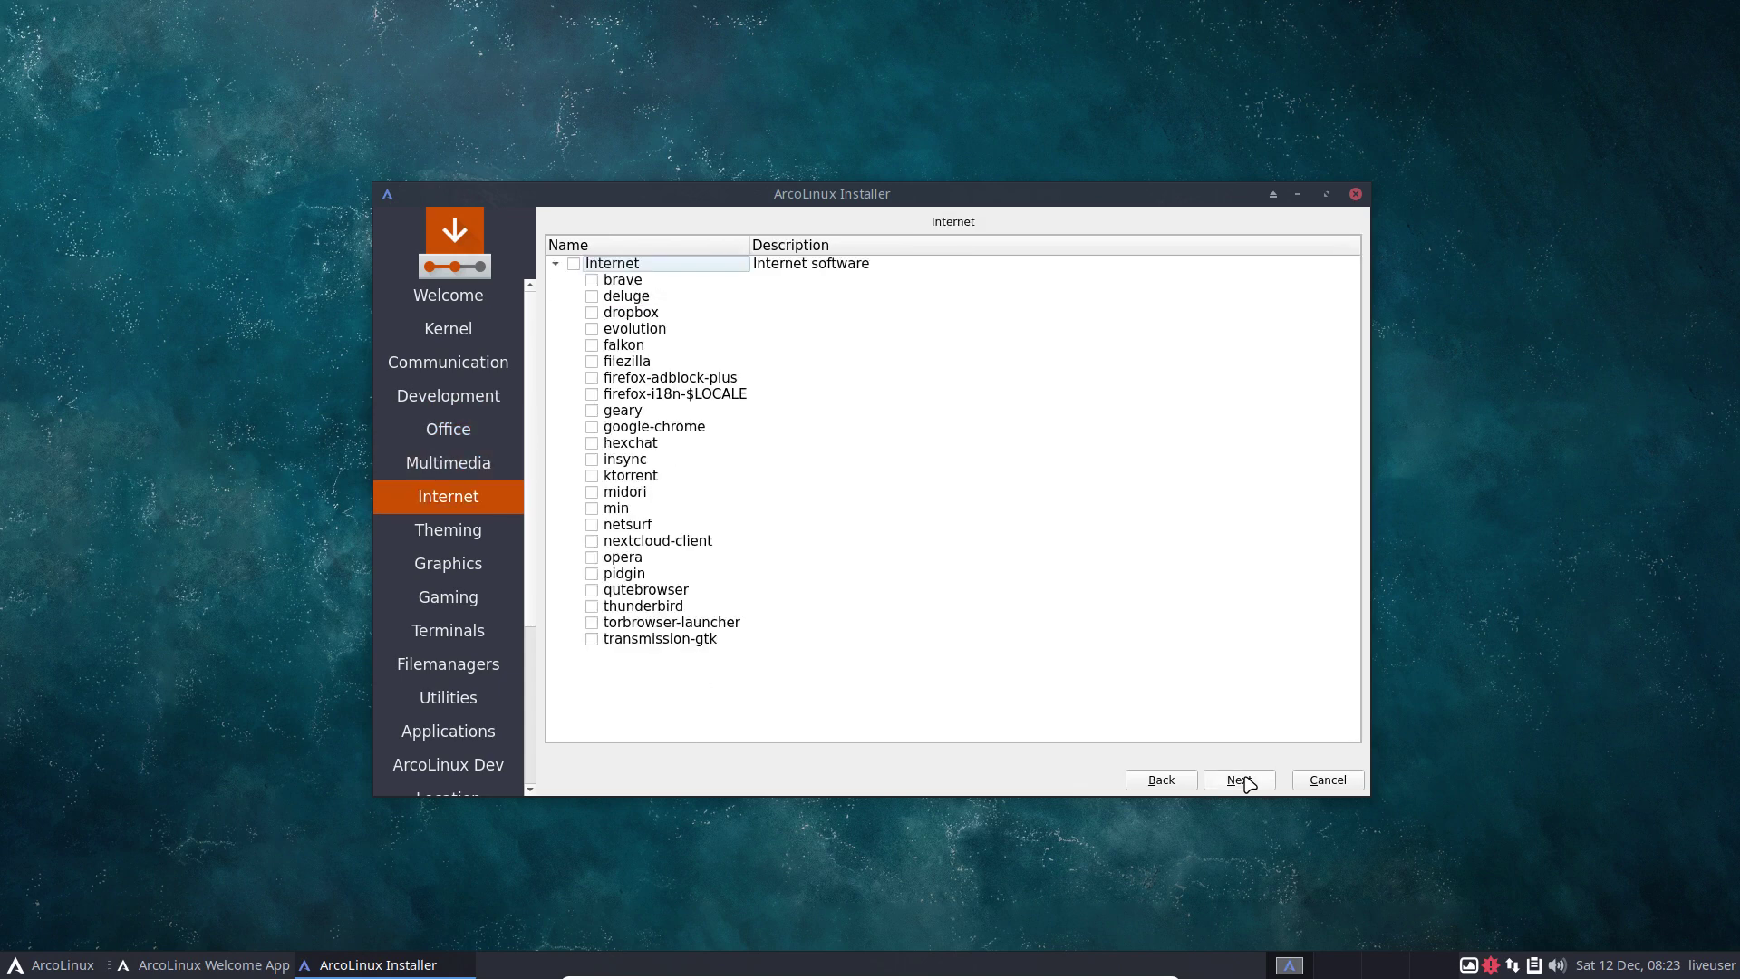
{"action": "left_click", "coordinate": [1169, 781]}
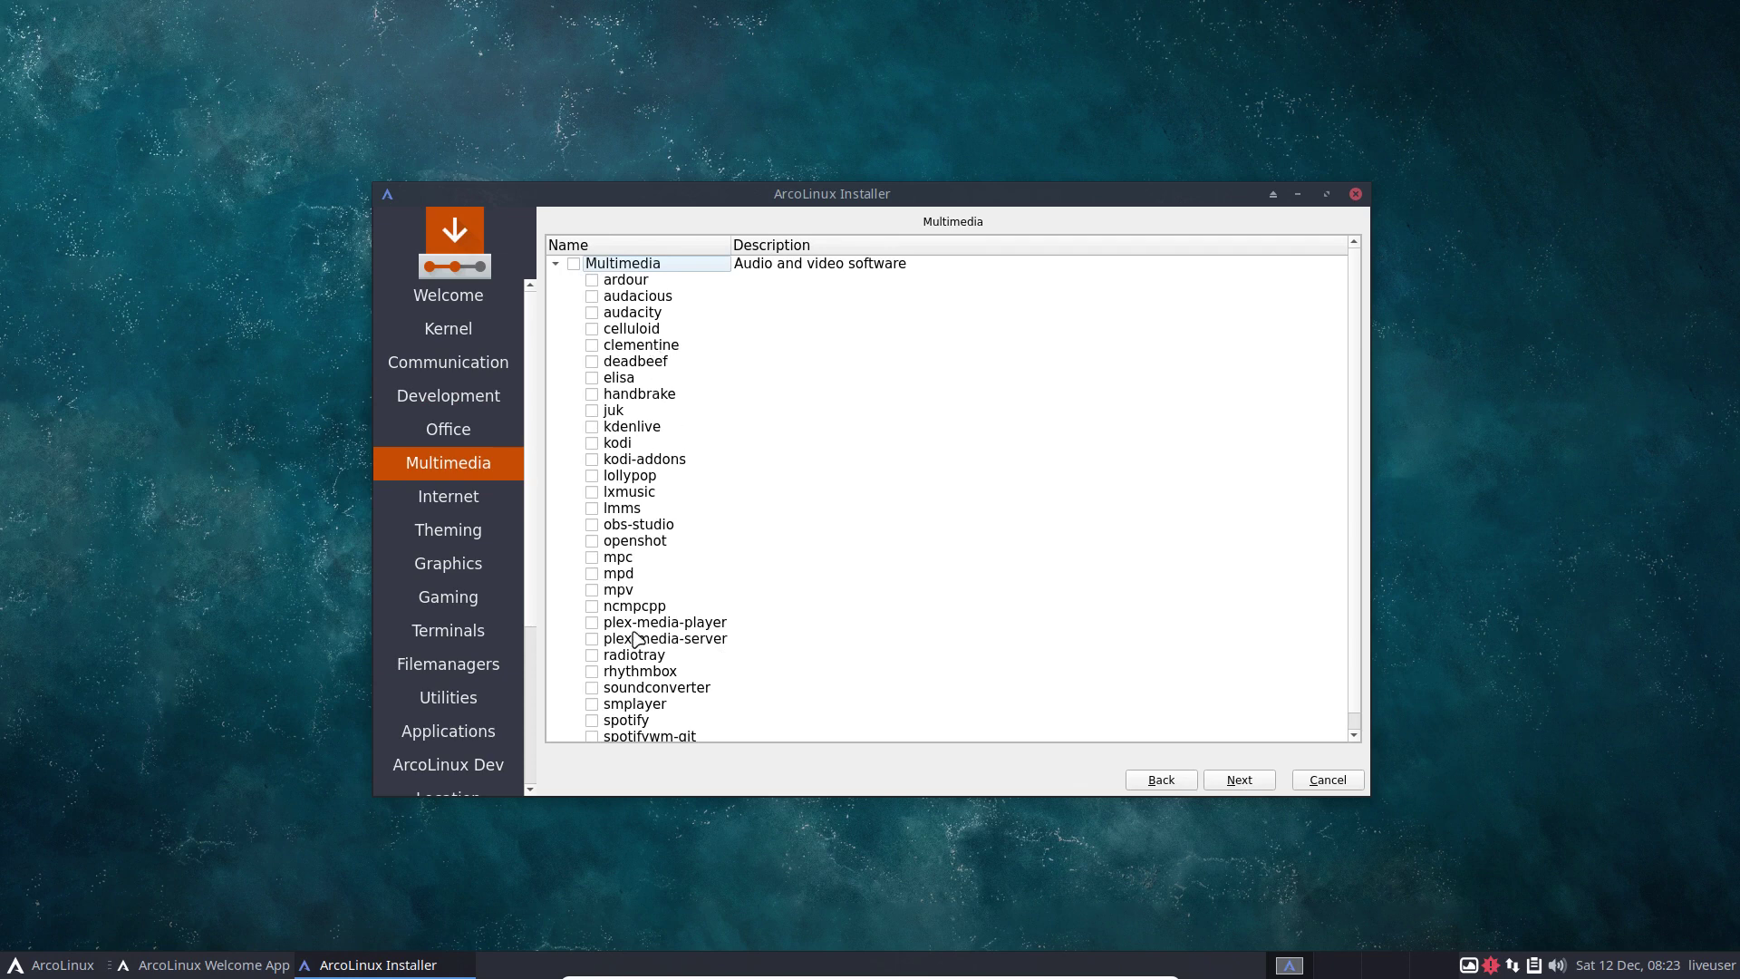
{"action": "left_click", "coordinate": [1243, 785]}
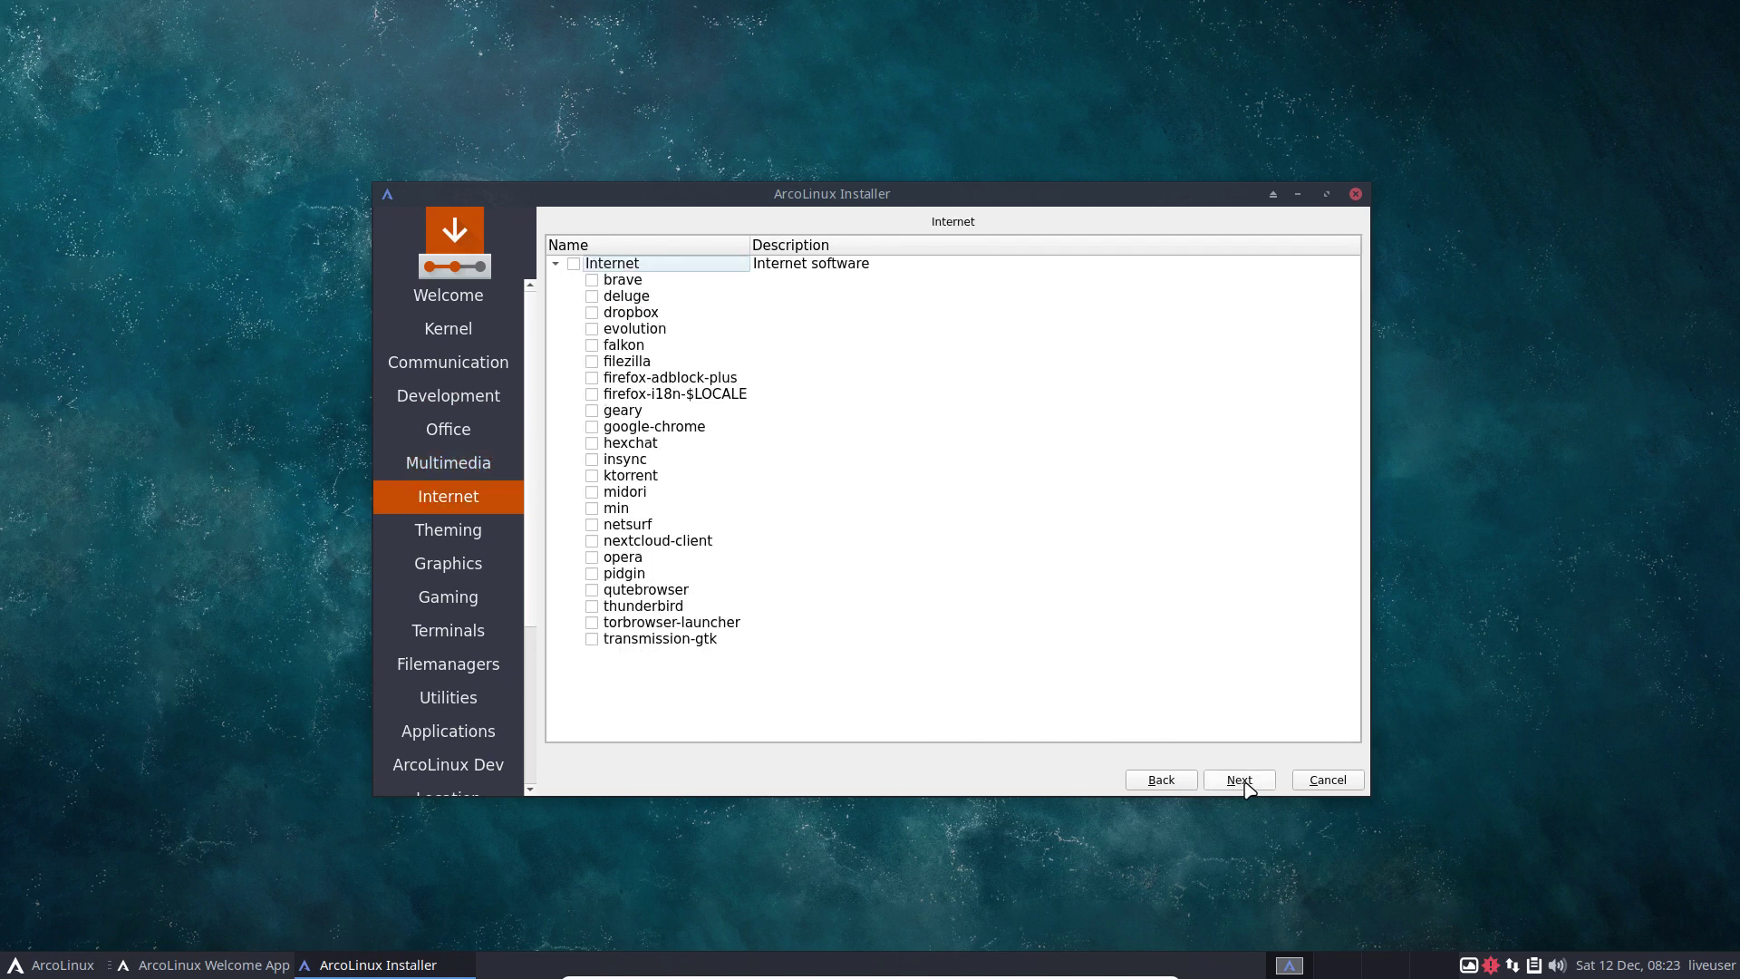
{"action": "left_click", "coordinate": [1243, 782]}
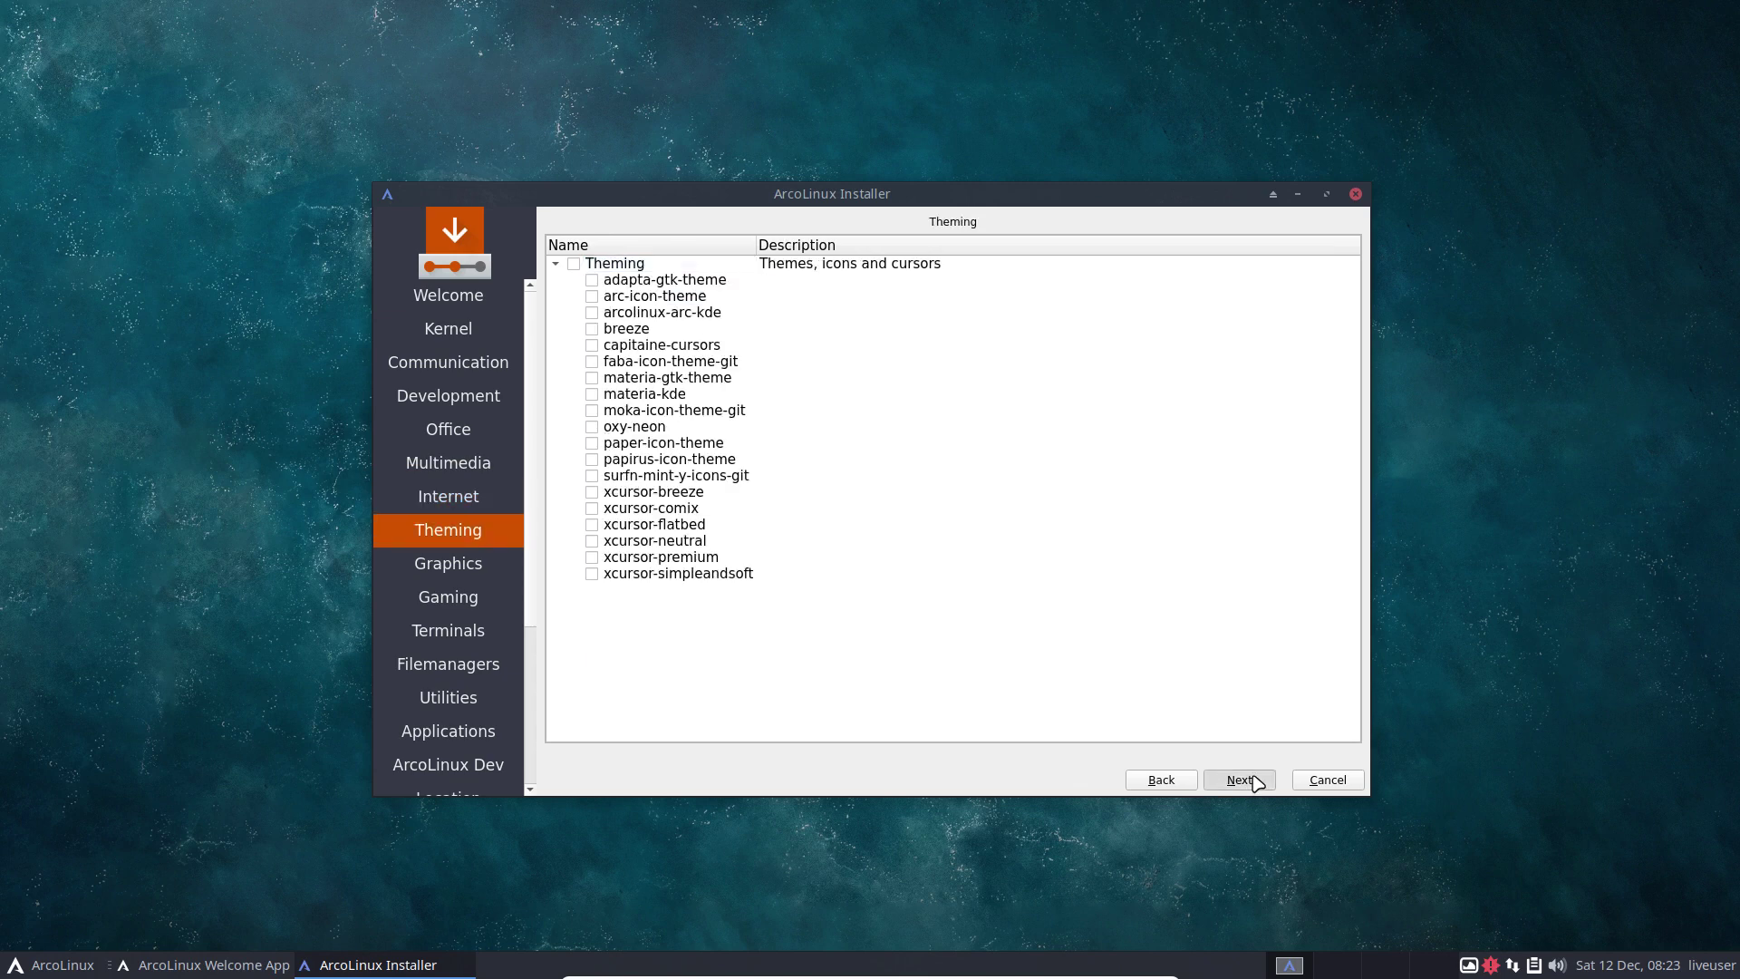
{"action": "left_click", "coordinate": [1254, 781]}
{"action": "left_click", "coordinate": [1240, 781]}
{"action": "left_click", "coordinate": [1159, 778]}
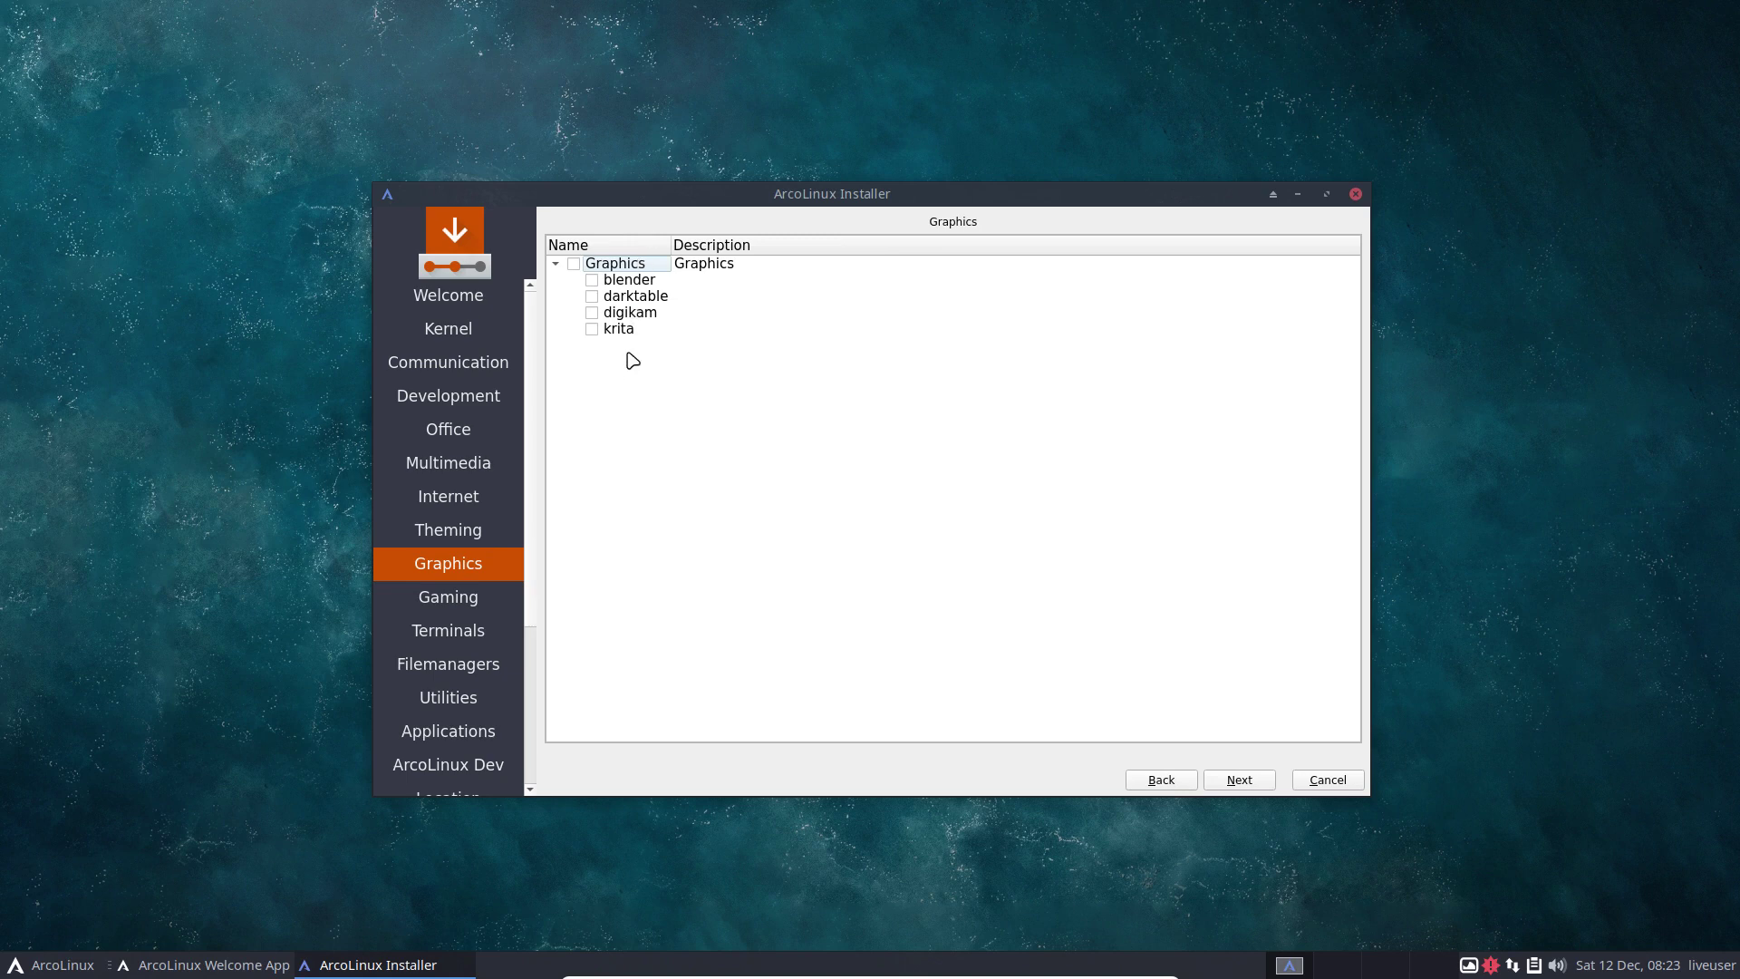
Continue through Gaming, Terminals and Filemanagers to the ArcoLinux Dev page, ticking nothing.
{"action": "left_click", "coordinate": [52, 966]}
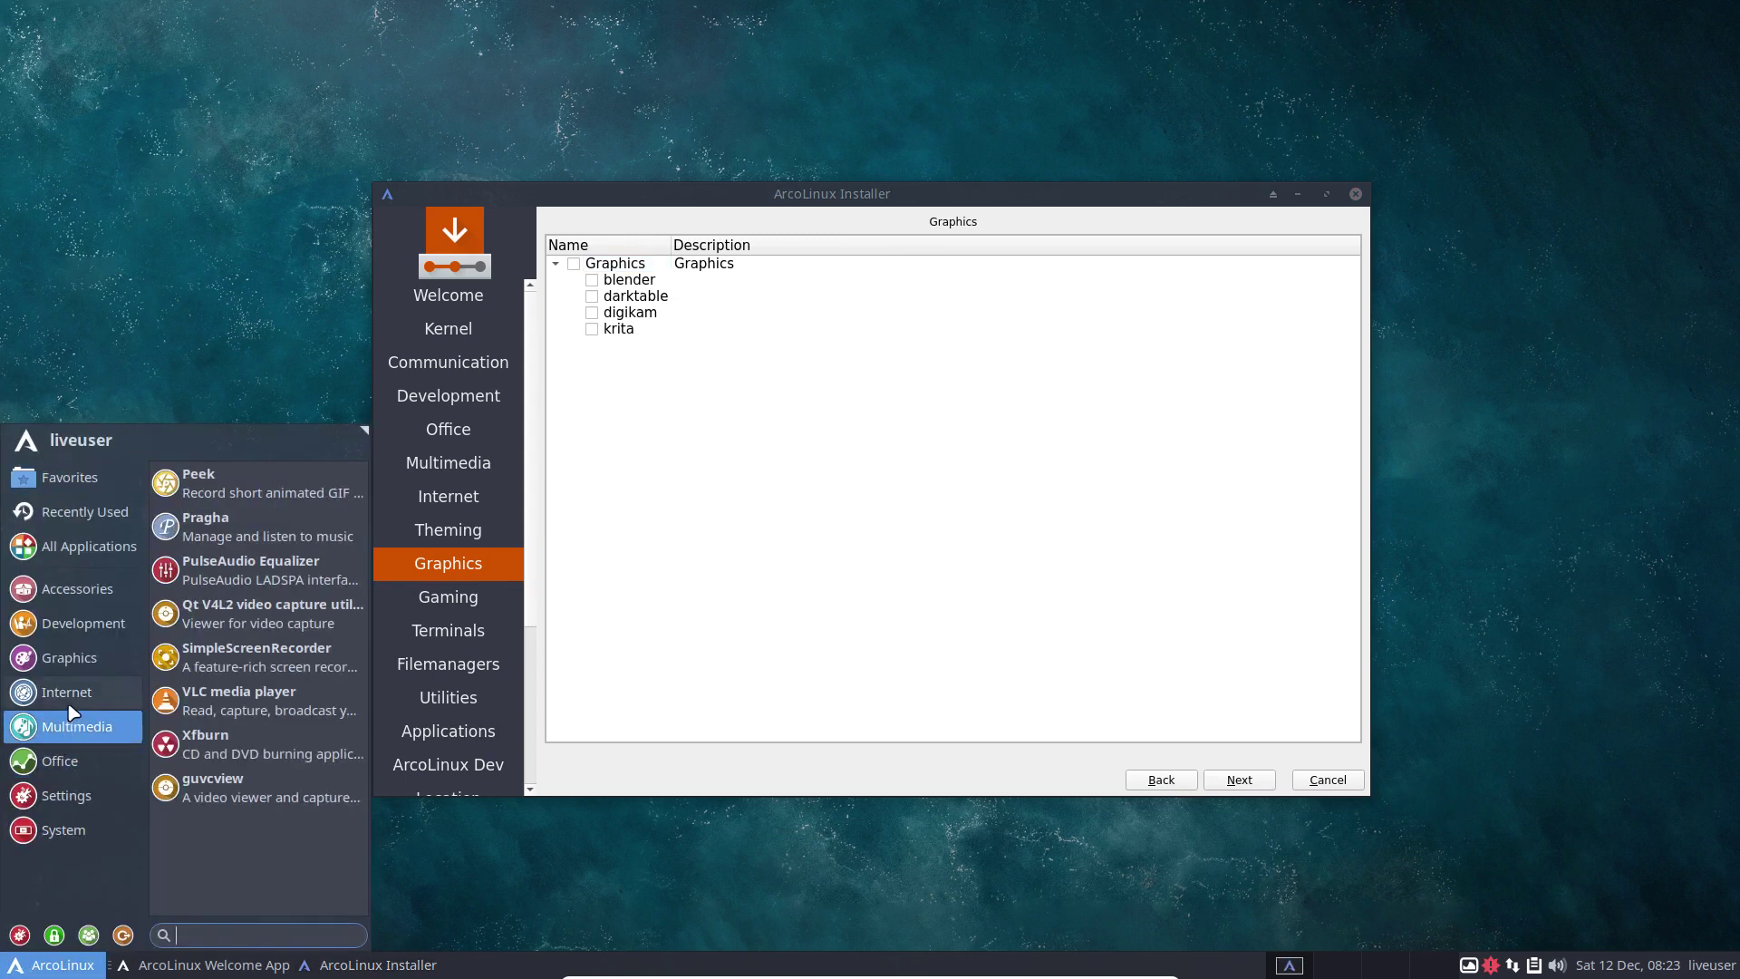
{"action": "mouse_move", "coordinate": [75, 692]}
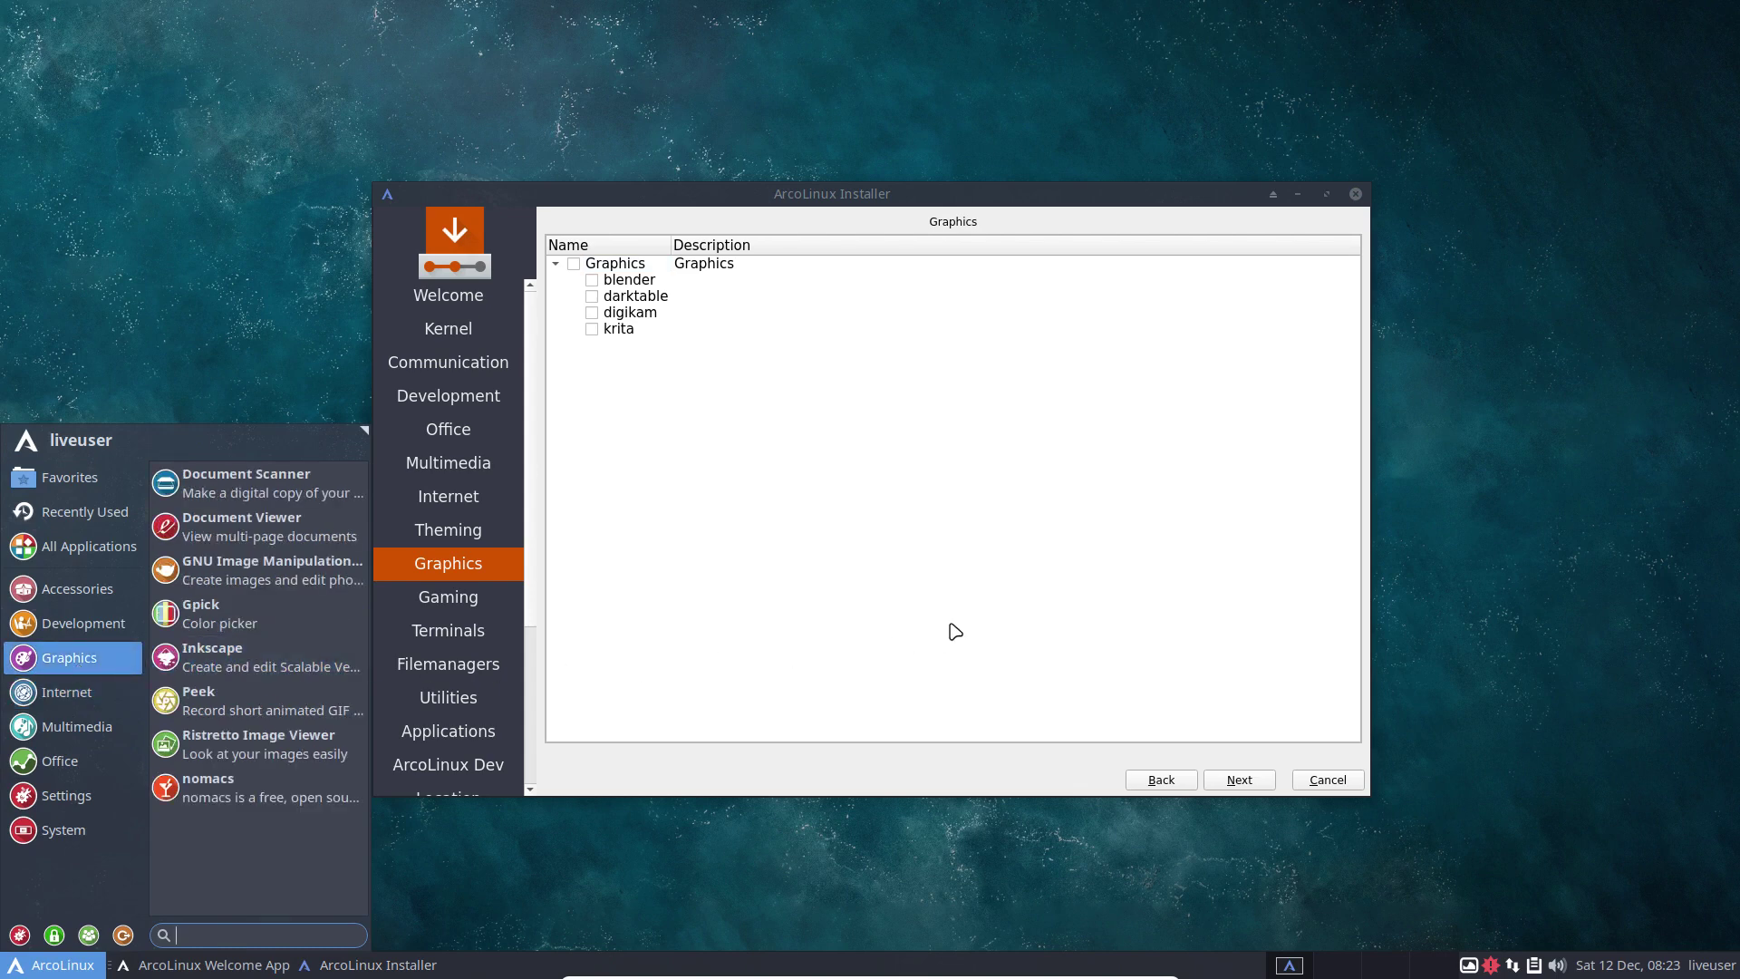
{"action": "left_click", "coordinate": [903, 553]}
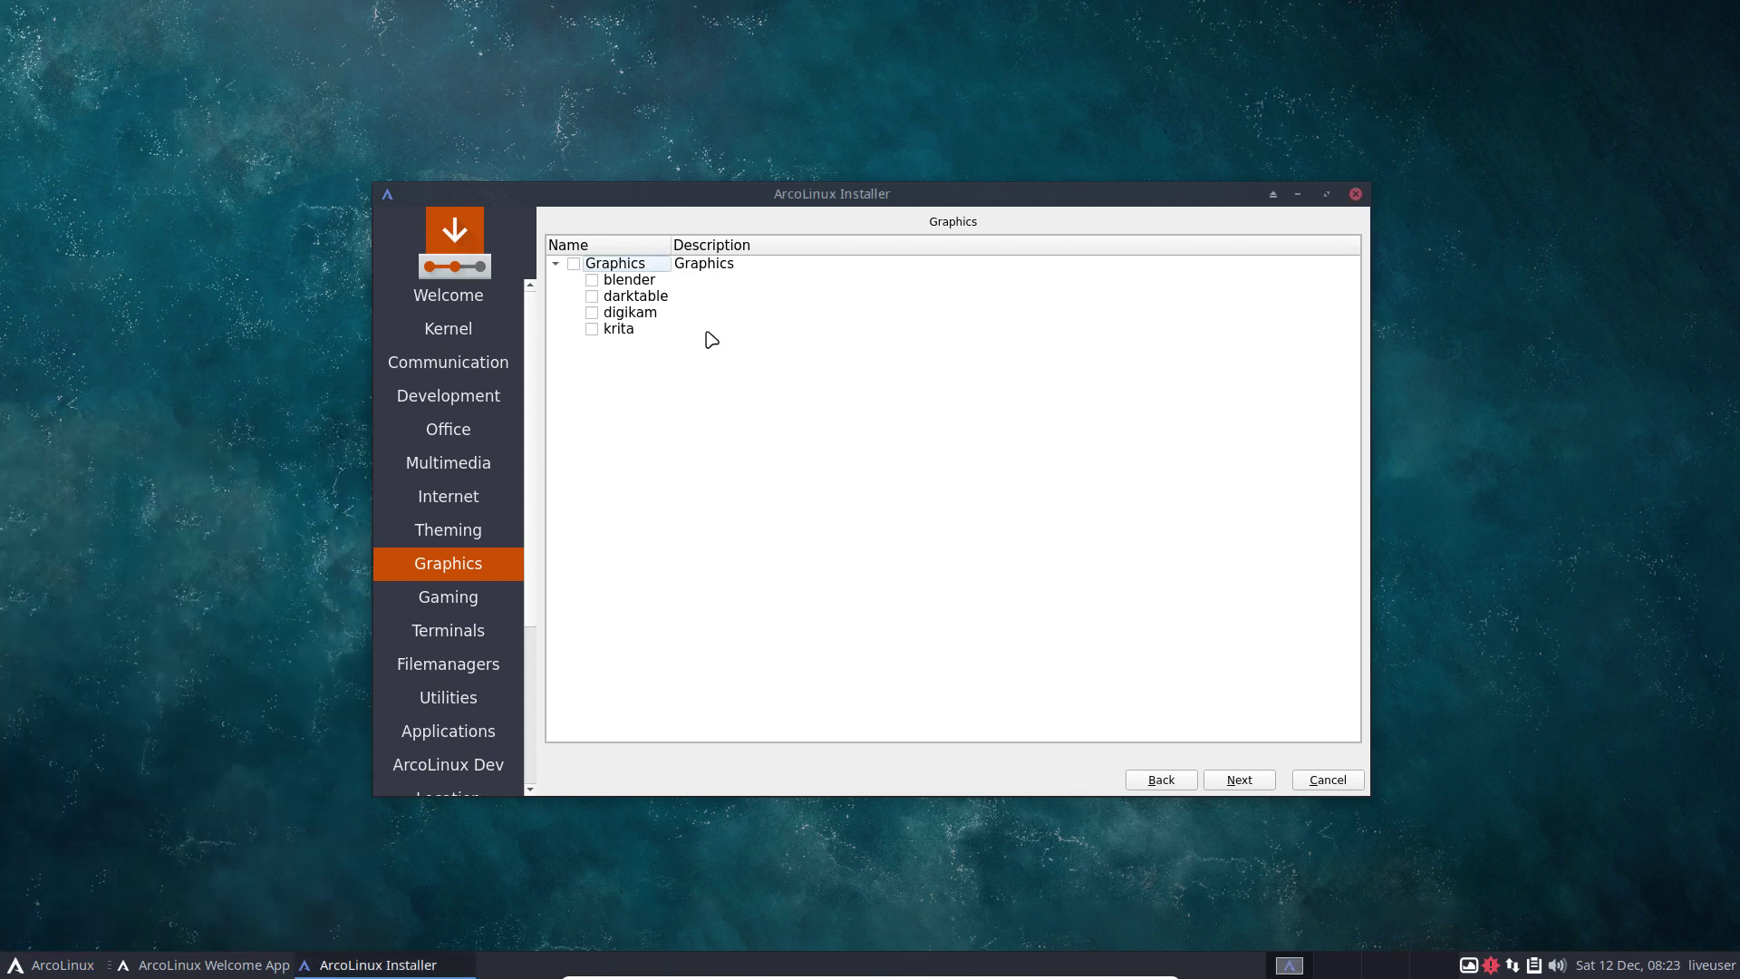
{"action": "left_click", "coordinate": [1237, 781]}
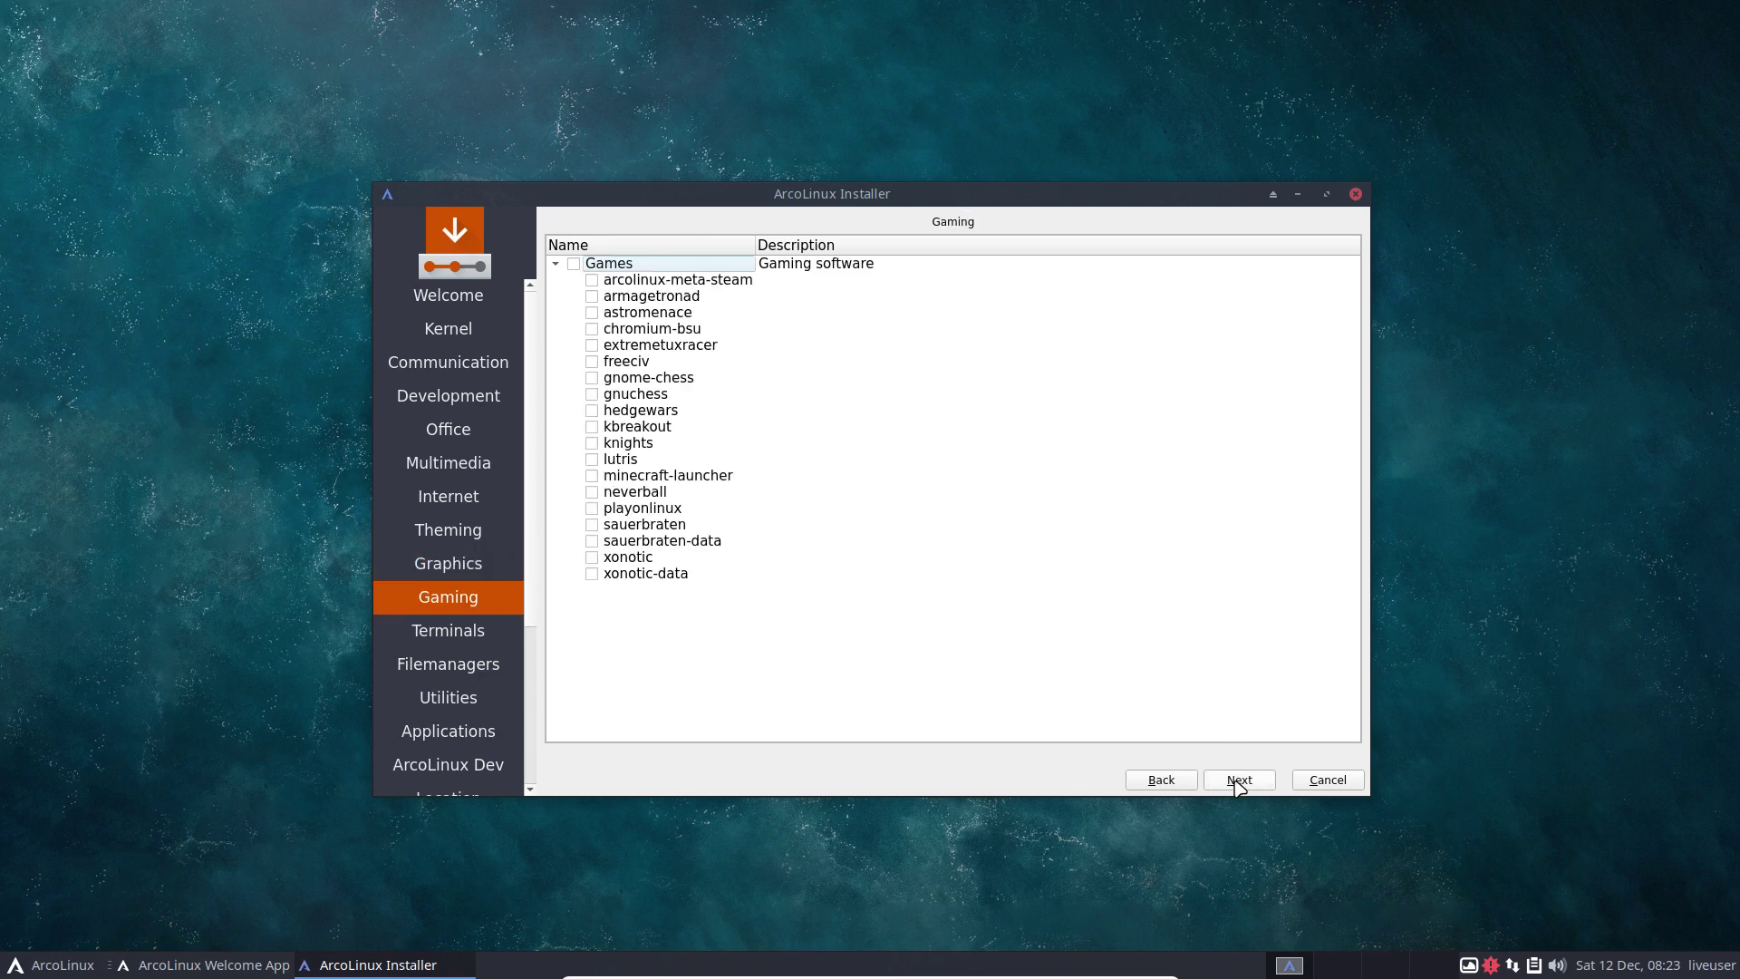
{"action": "left_click", "coordinate": [1237, 781]}
{"action": "left_click", "coordinate": [1238, 782]}
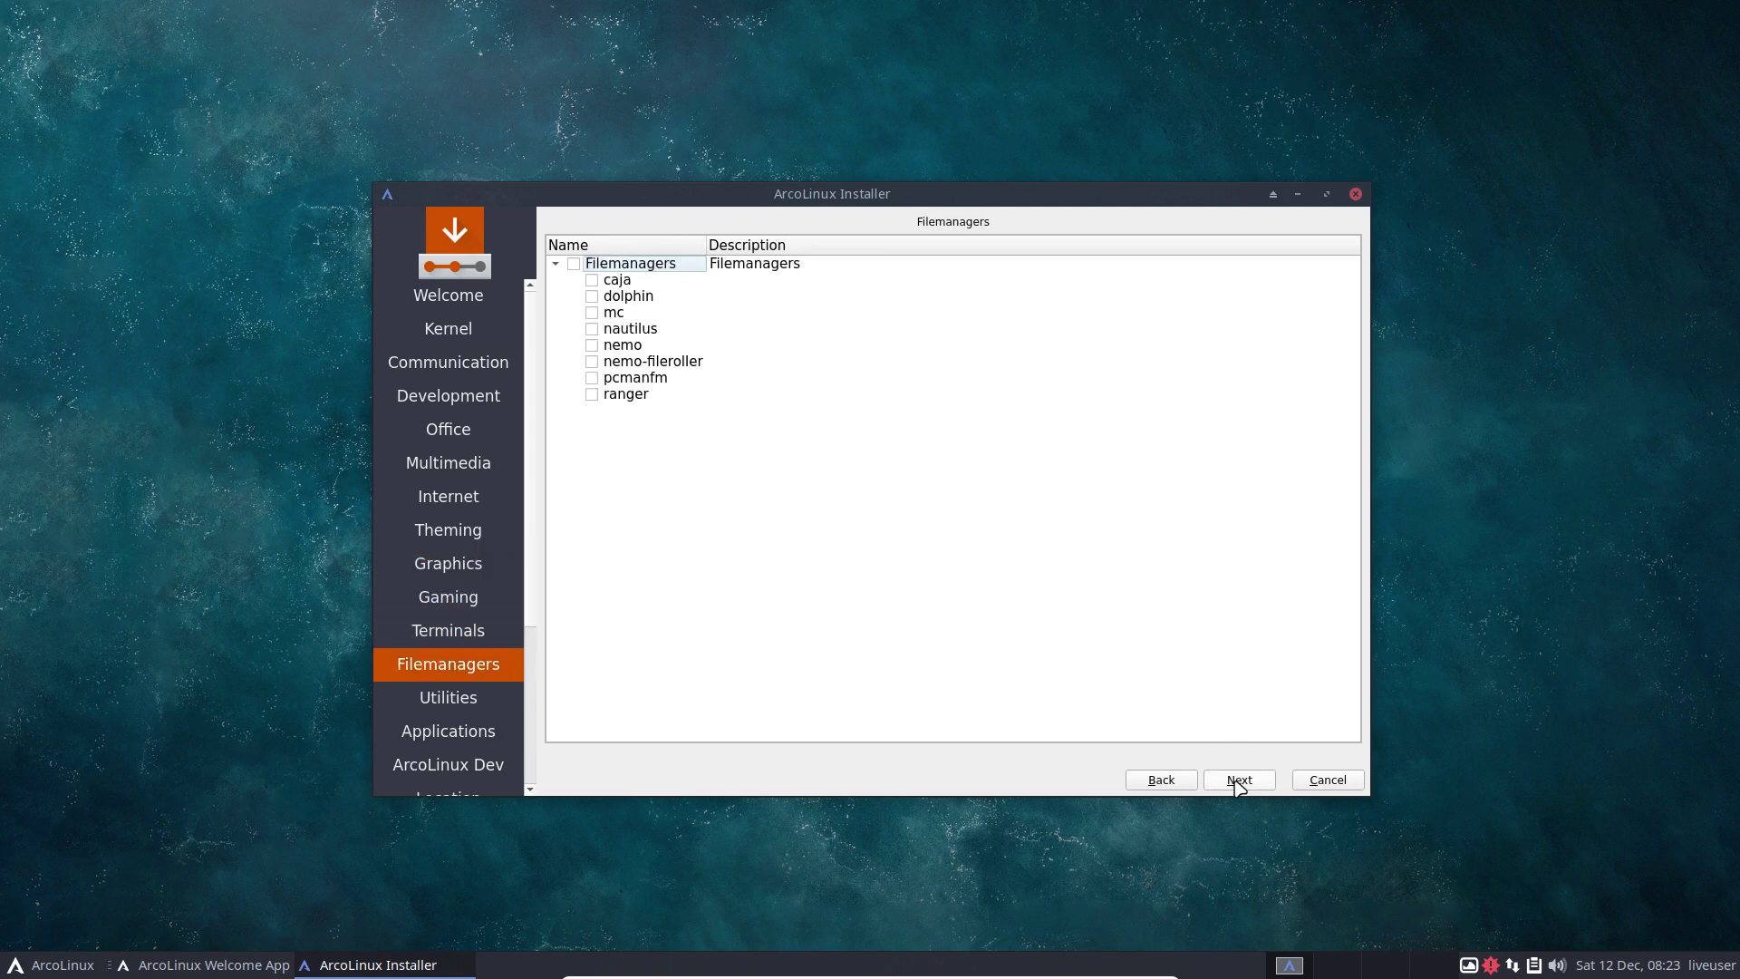
{"action": "left_click", "coordinate": [1238, 781]}
{"action": "left_click", "coordinate": [1237, 782]}
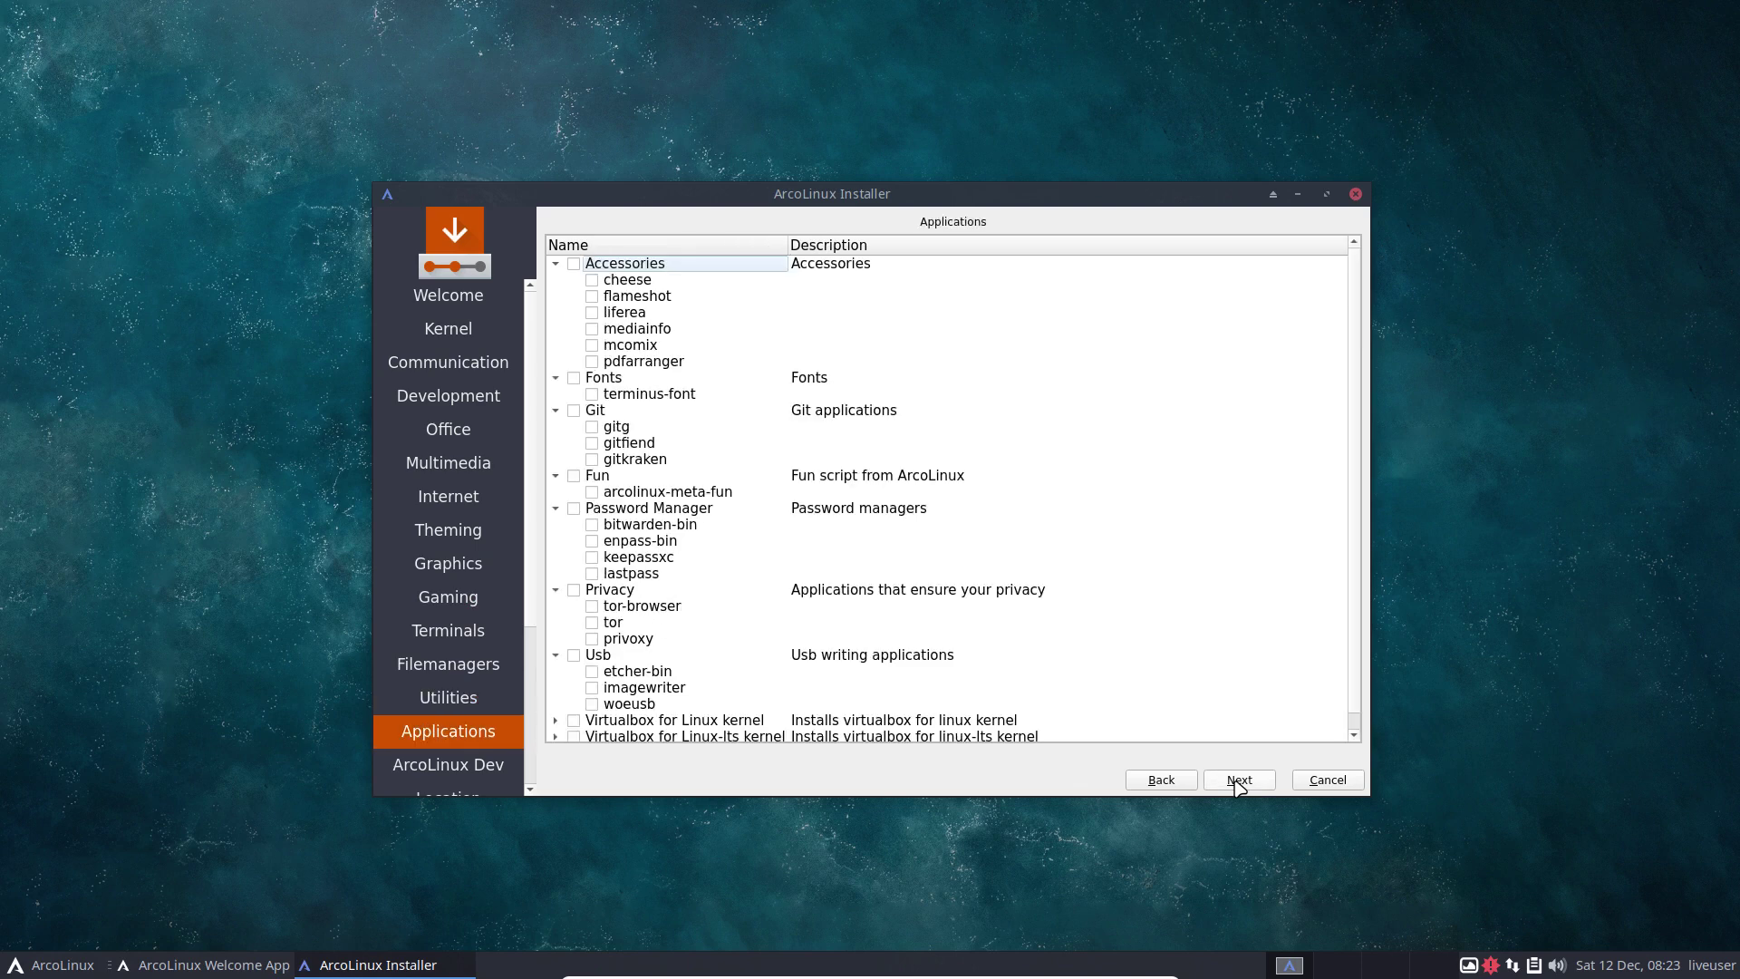
{"action": "left_click", "coordinate": [1238, 781]}
{"action": "left_click", "coordinate": [1238, 781]}
{"action": "left_click", "coordinate": [1160, 779]}
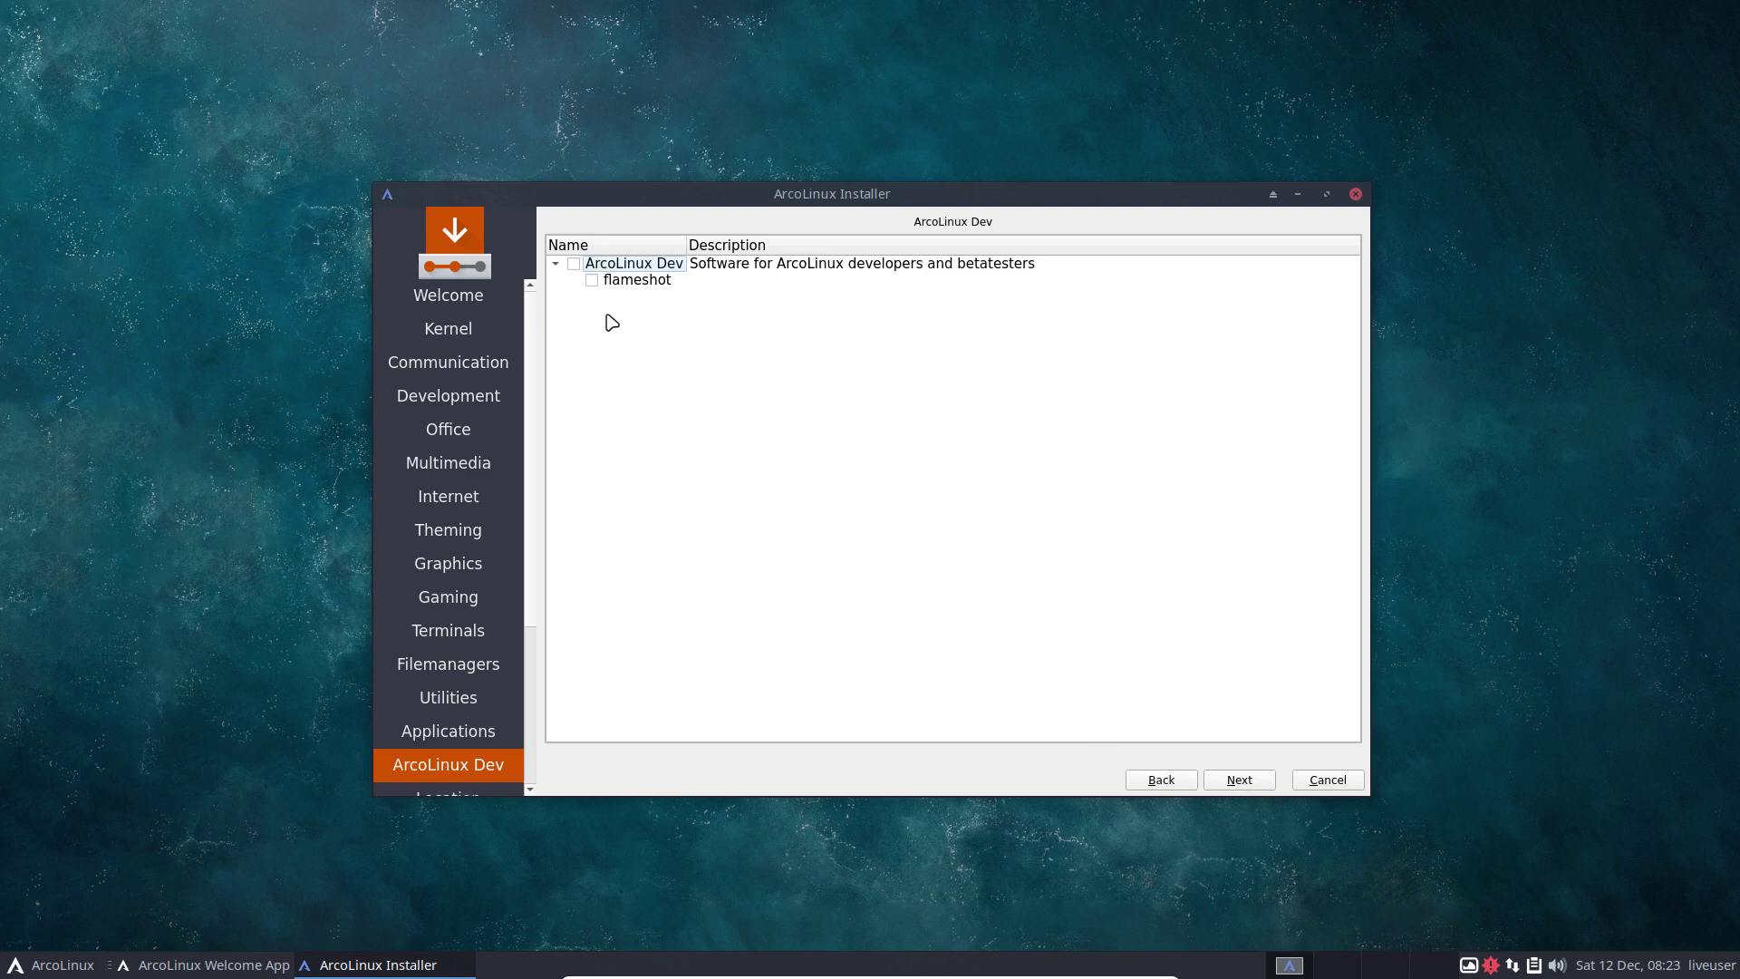
Keep the Brussels time zone and pick the Belgian keyboard layout.
{"action": "left_click", "coordinate": [1238, 782]}
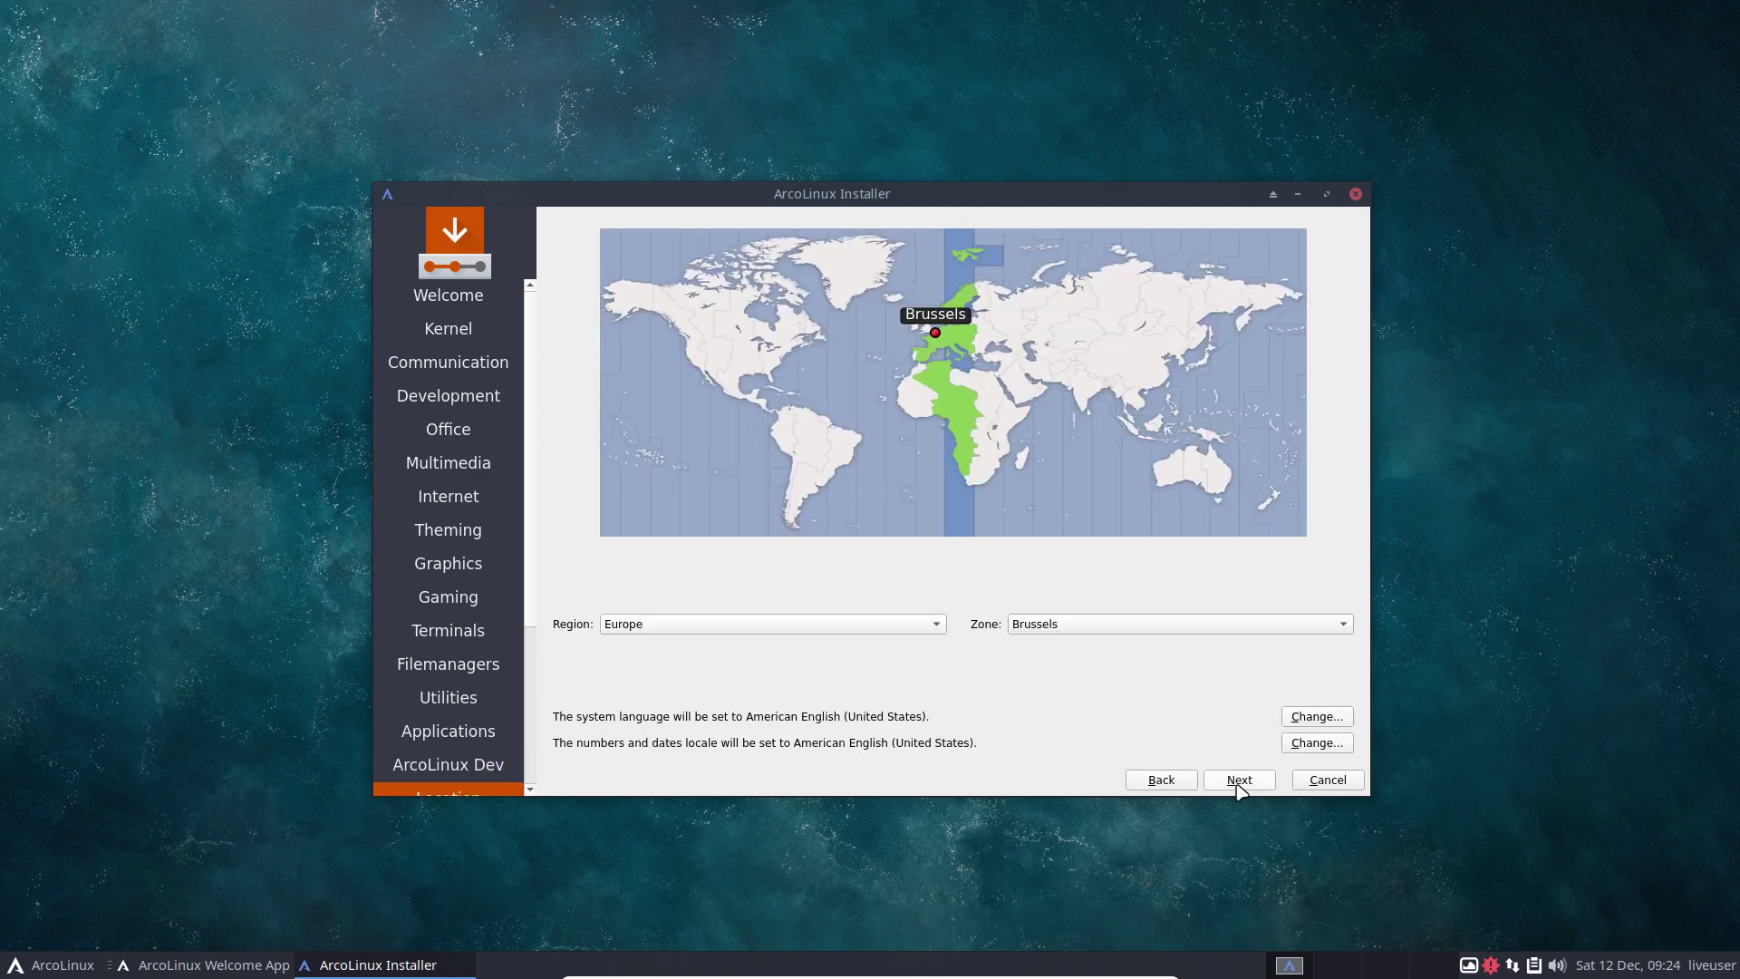
{"action": "left_click", "coordinate": [1239, 787]}
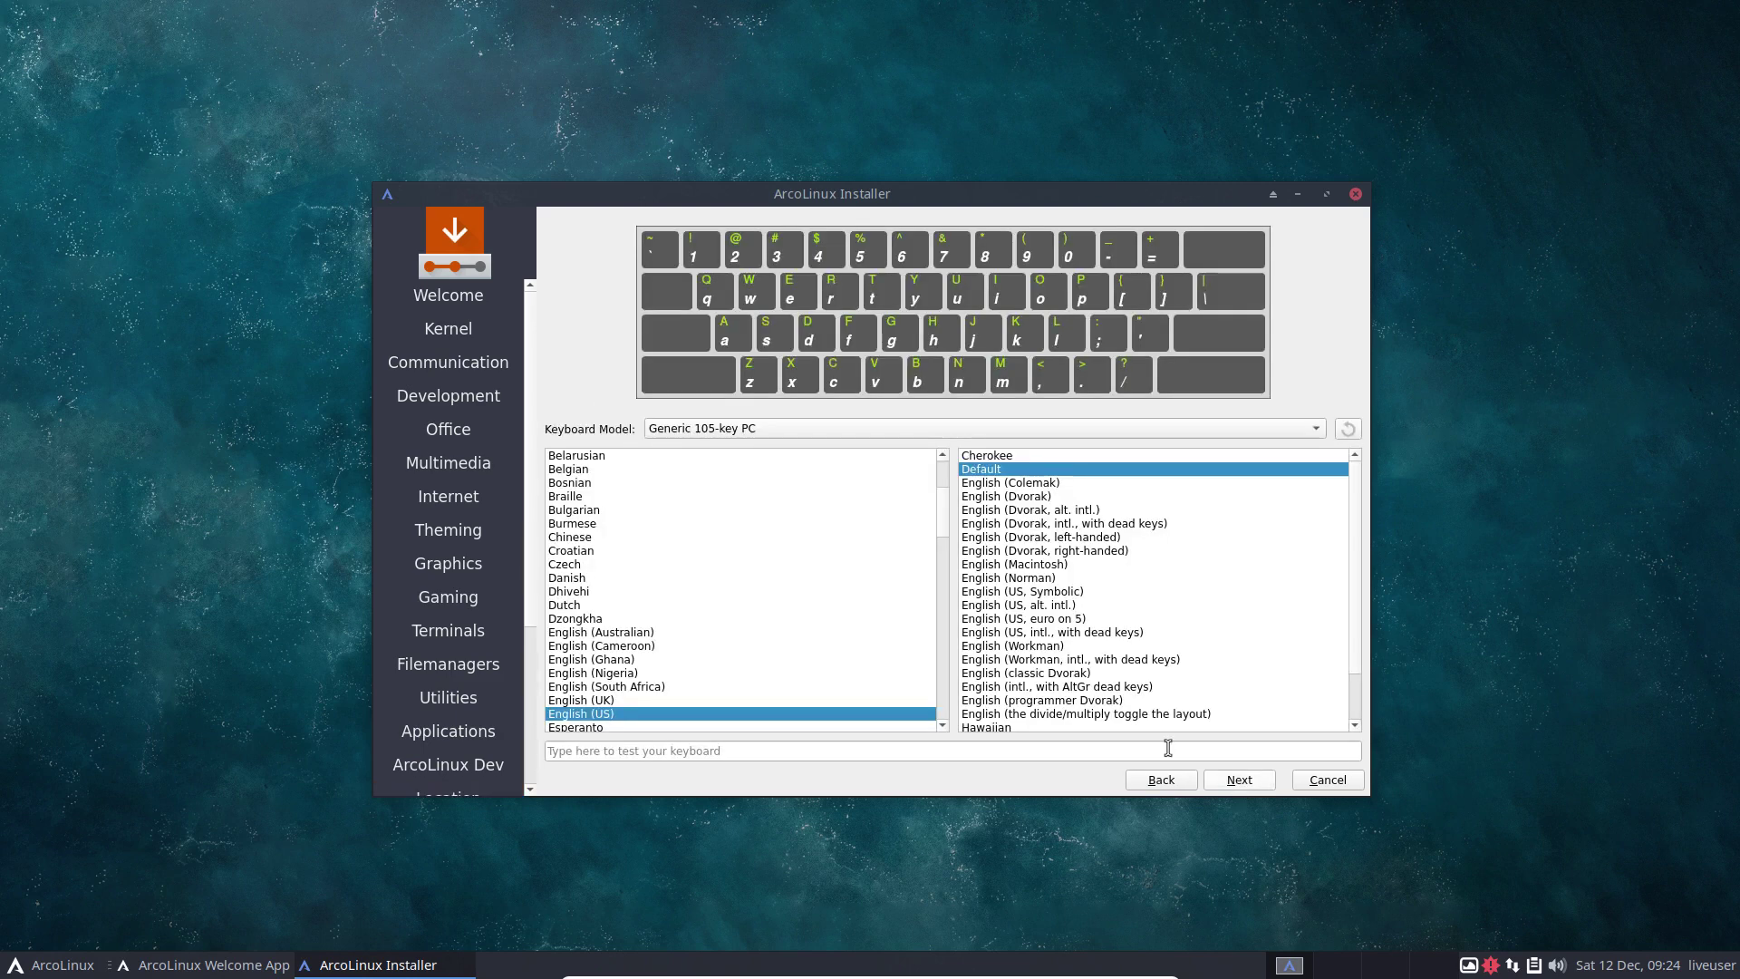
{"action": "left_click", "coordinate": [571, 468]}
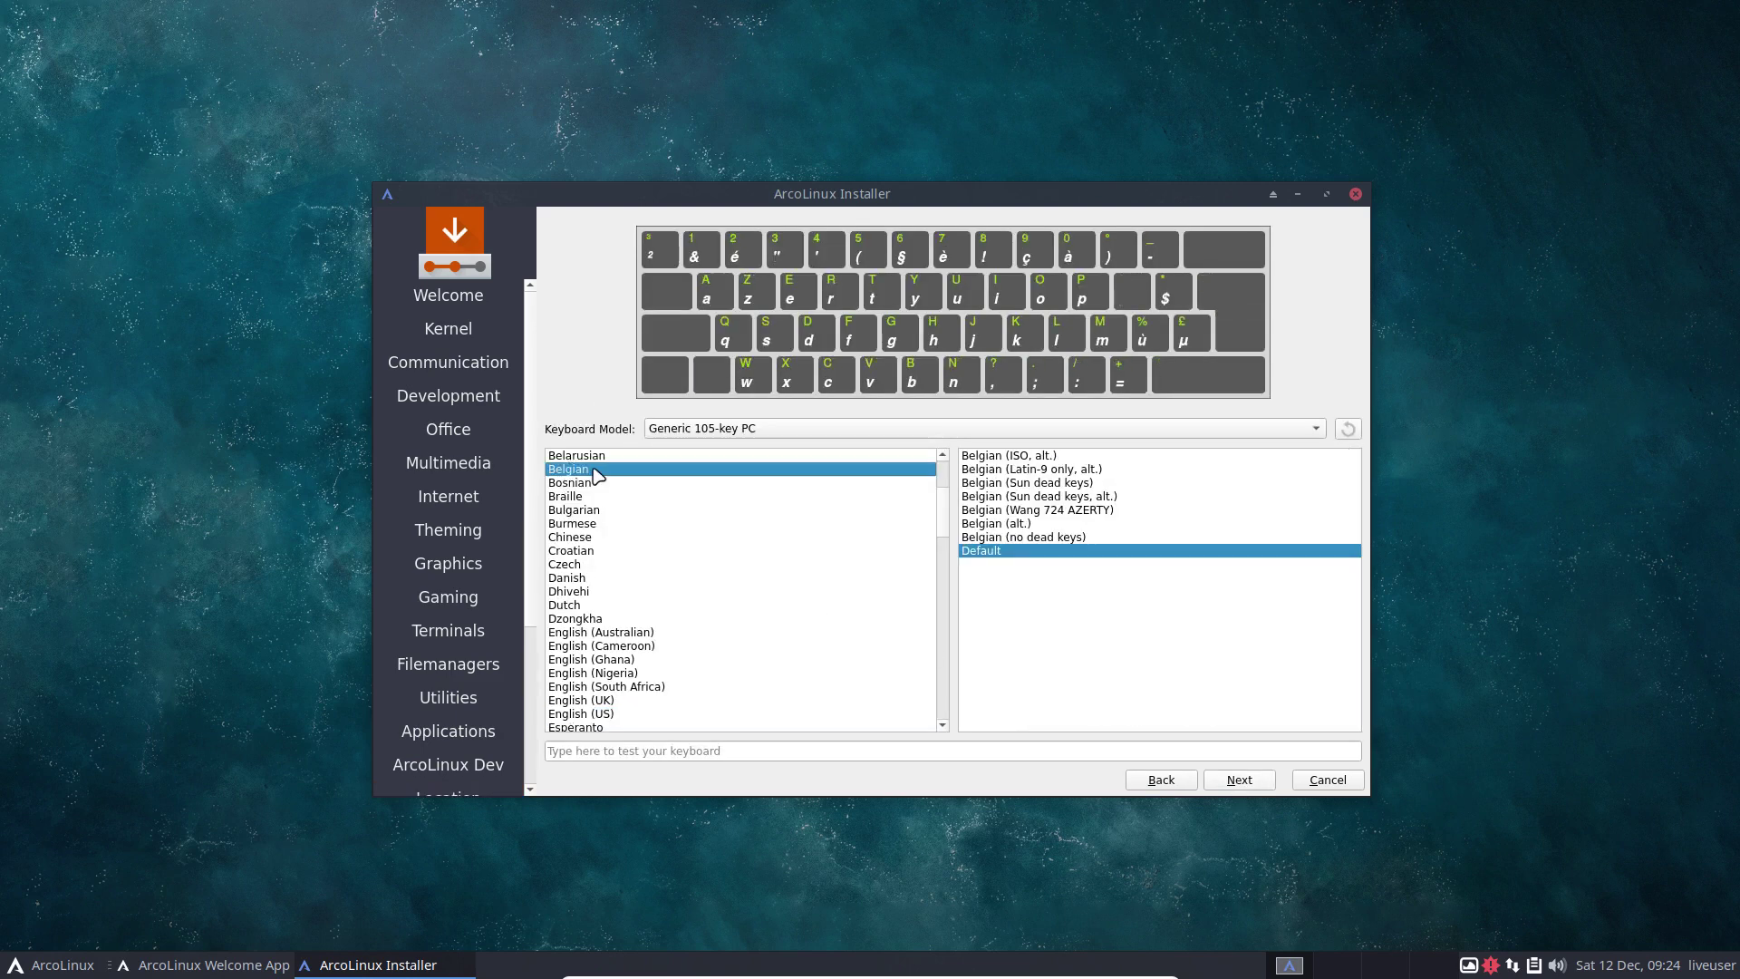
Choose Manual partitioning to open the editor for /dev/sda.
{"action": "left_click", "coordinate": [1239, 781]}
{"action": "left_click", "coordinate": [674, 317]}
{"action": "left_click", "coordinate": [1239, 780]}
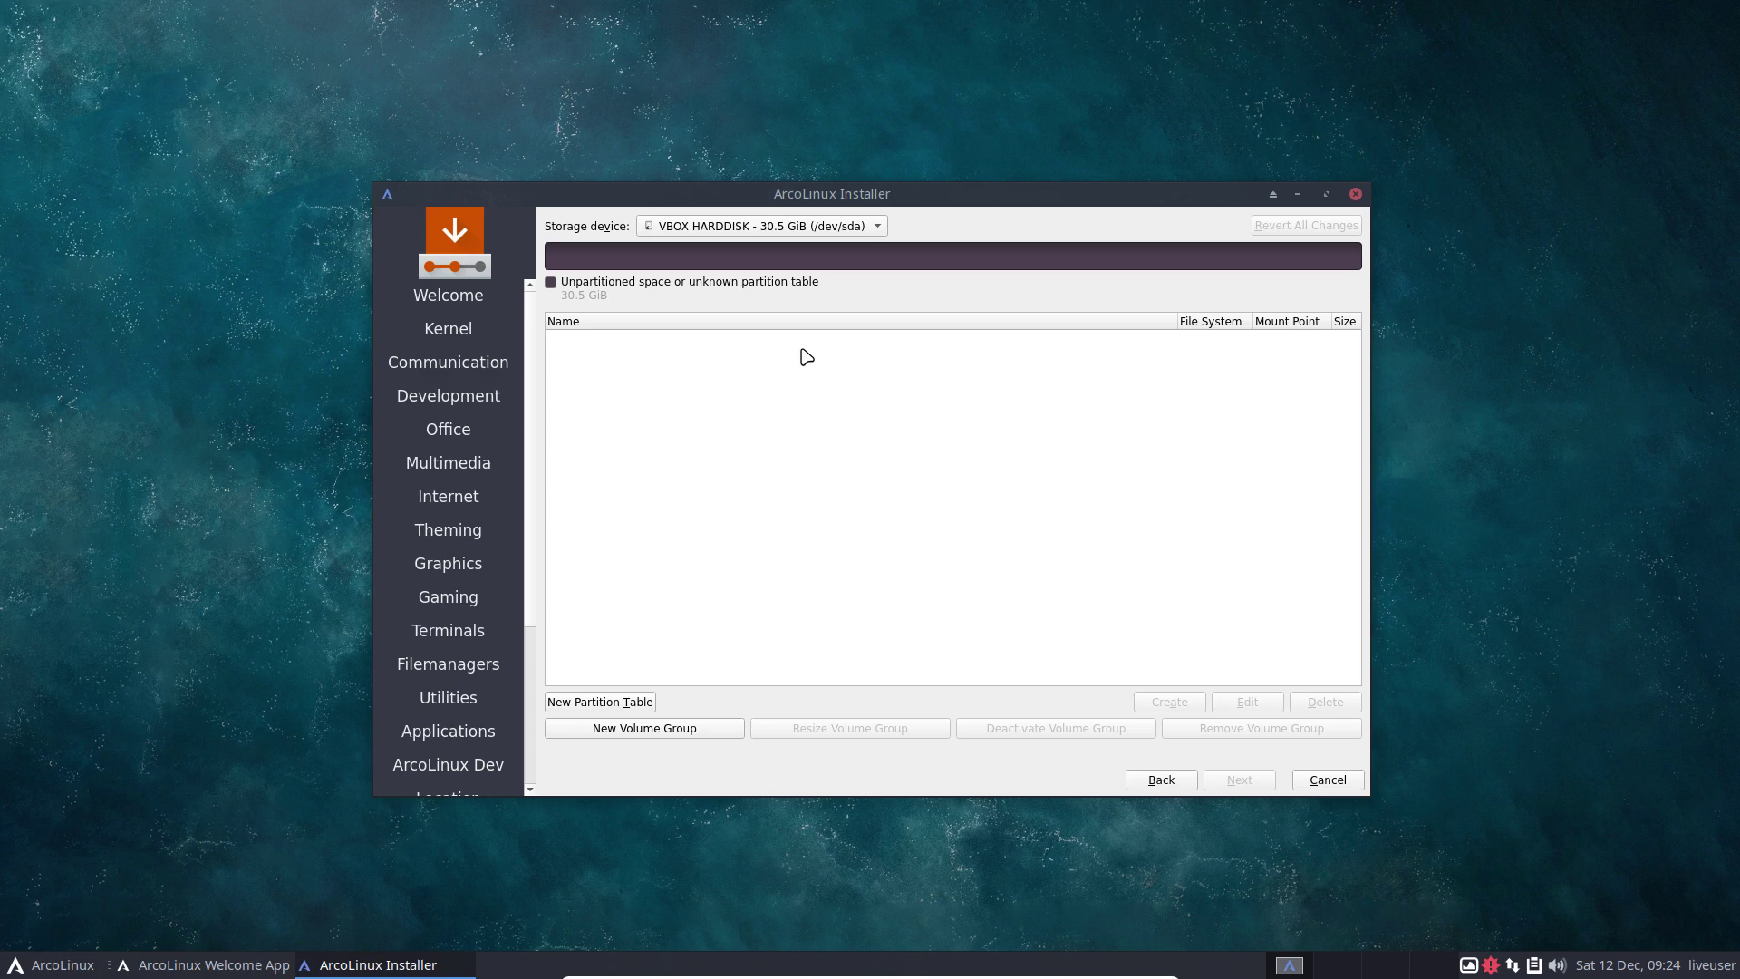
Choose a GUID Partition Table (GPT) for the 30.5 GiB VBOX disk.
{"action": "left_click", "coordinate": [624, 702]}
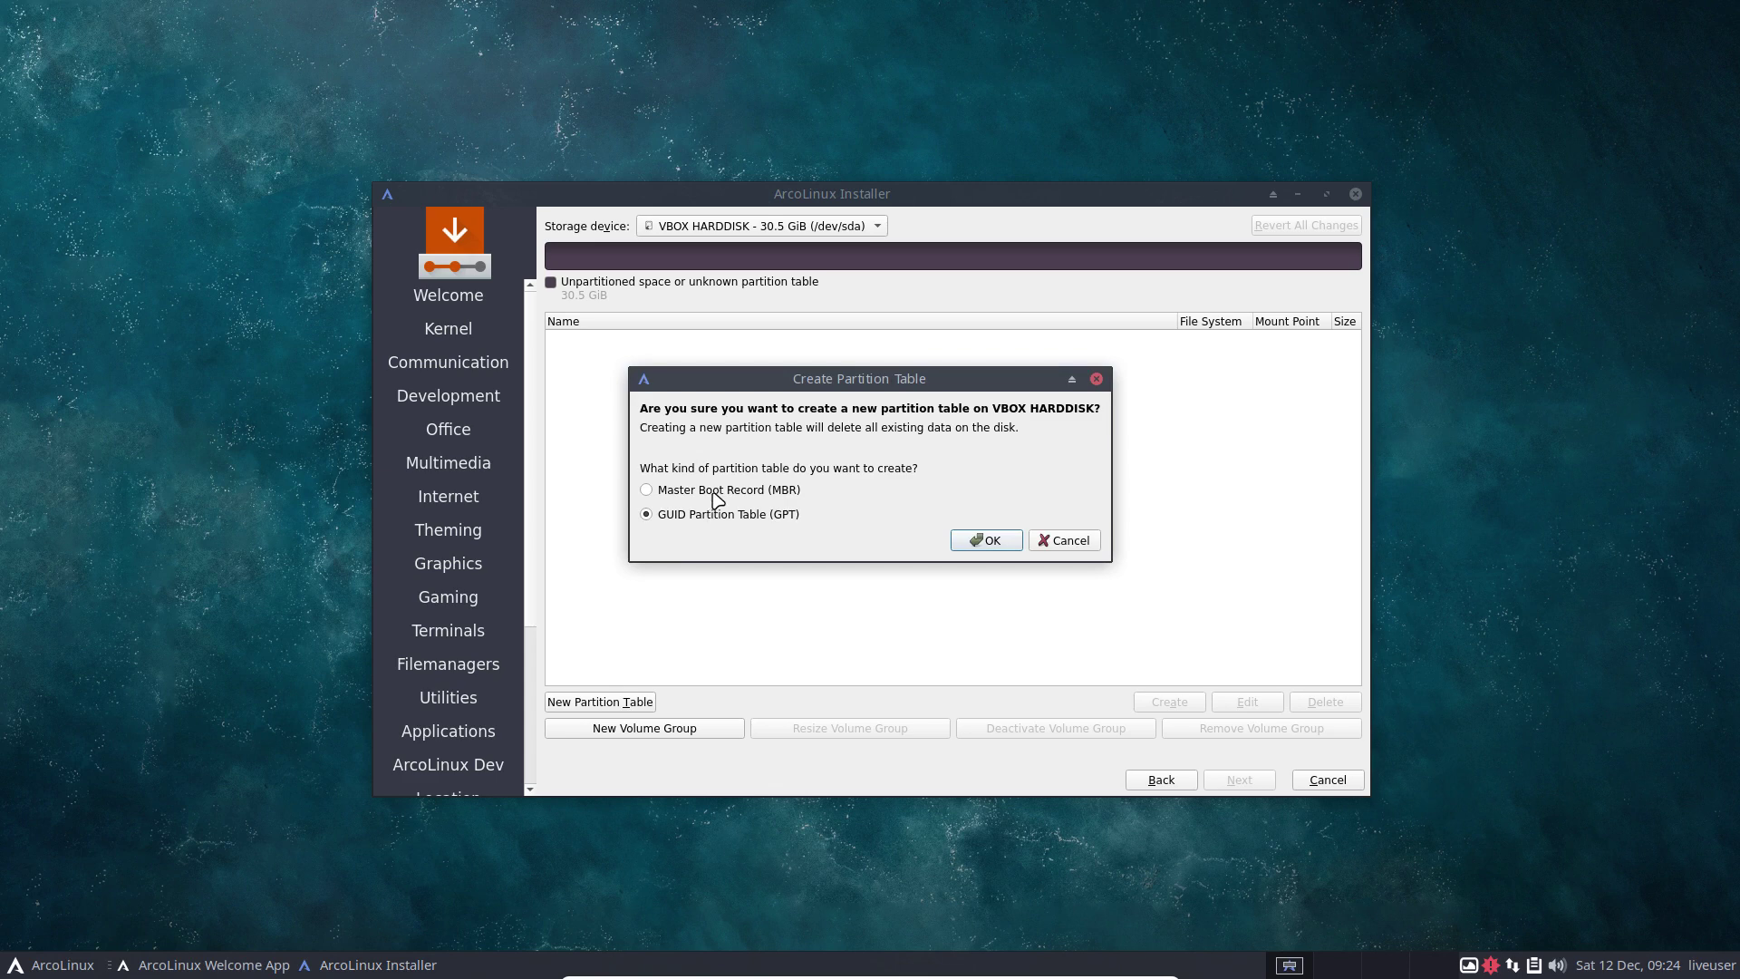
{"action": "left_click", "coordinate": [703, 490]}
{"action": "left_click", "coordinate": [725, 519]}
Confirm the GPT table and start a bootable fat32 partition in the free space.
{"action": "left_click", "coordinate": [986, 541]}
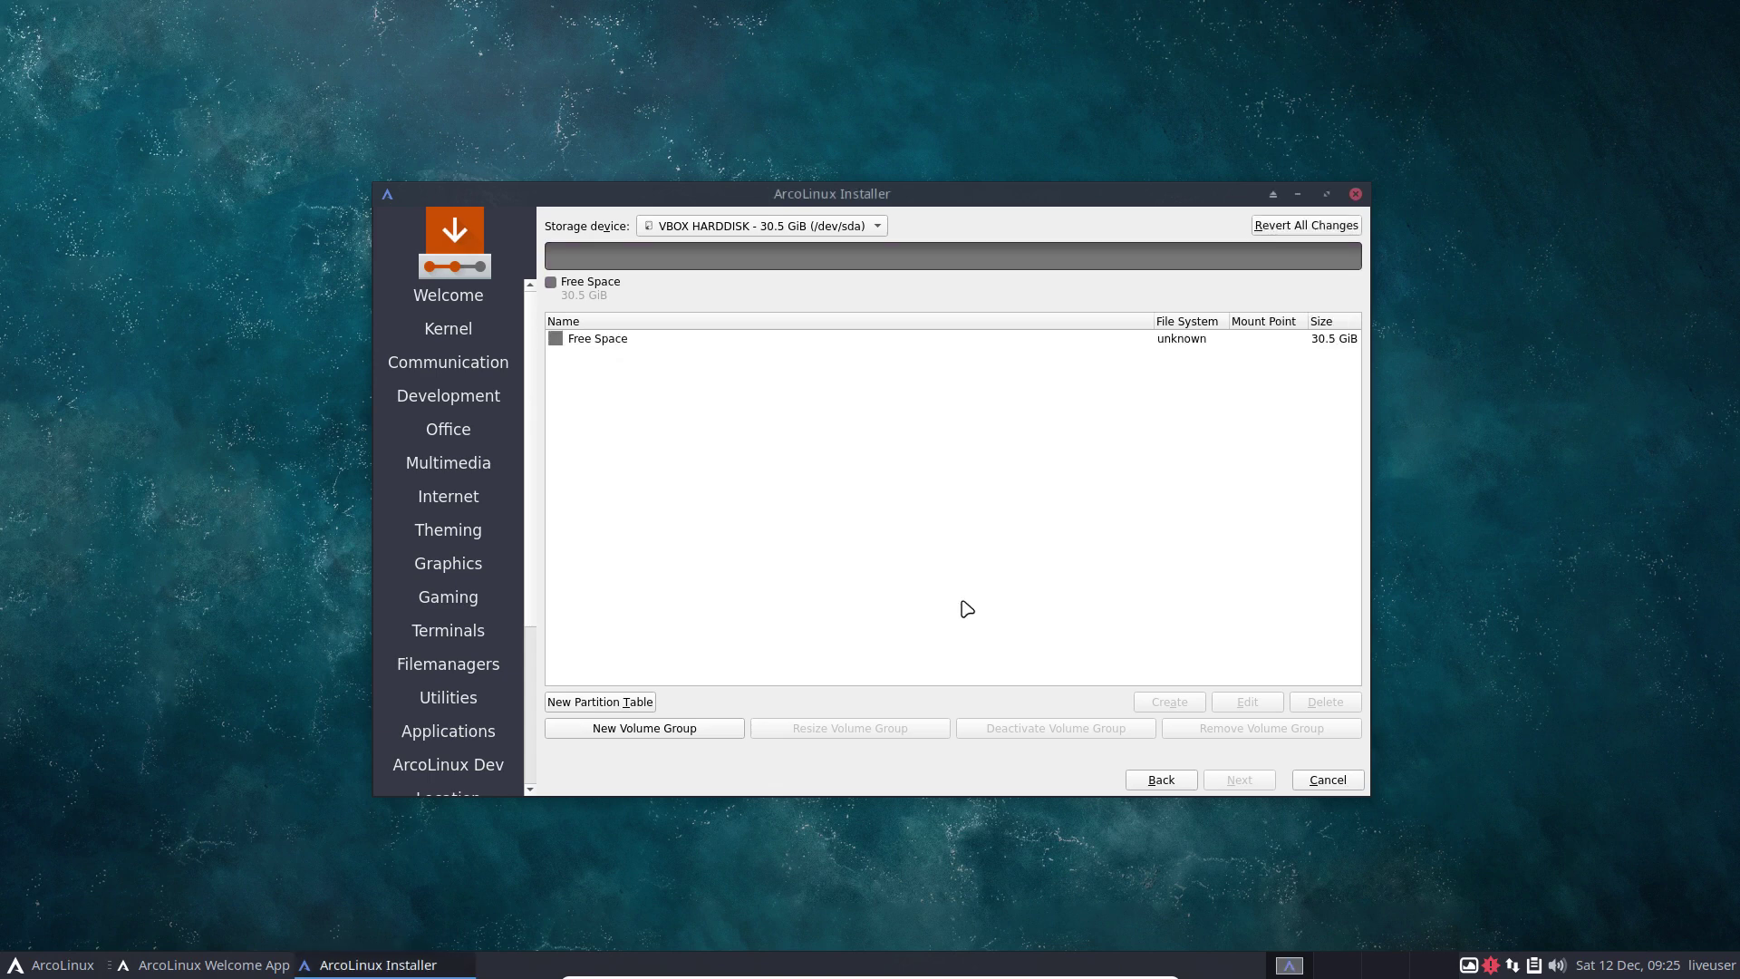
{"action": "left_click", "coordinate": [607, 343]}
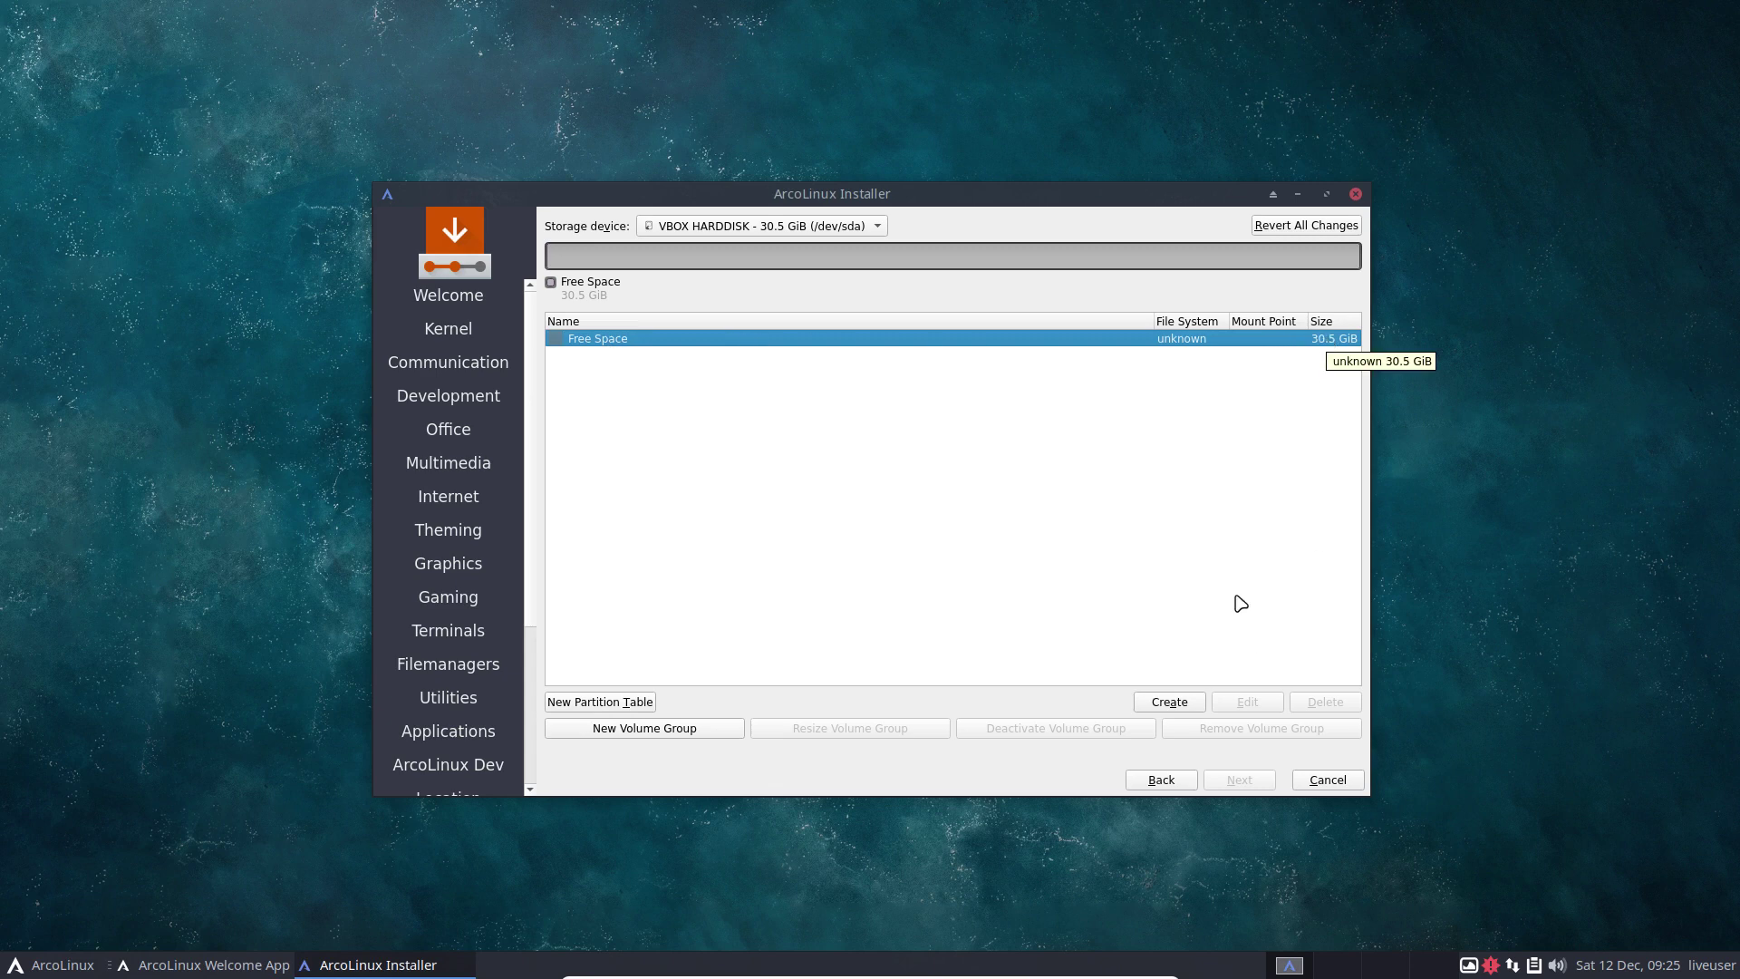
{"action": "left_click", "coordinate": [1169, 703]}
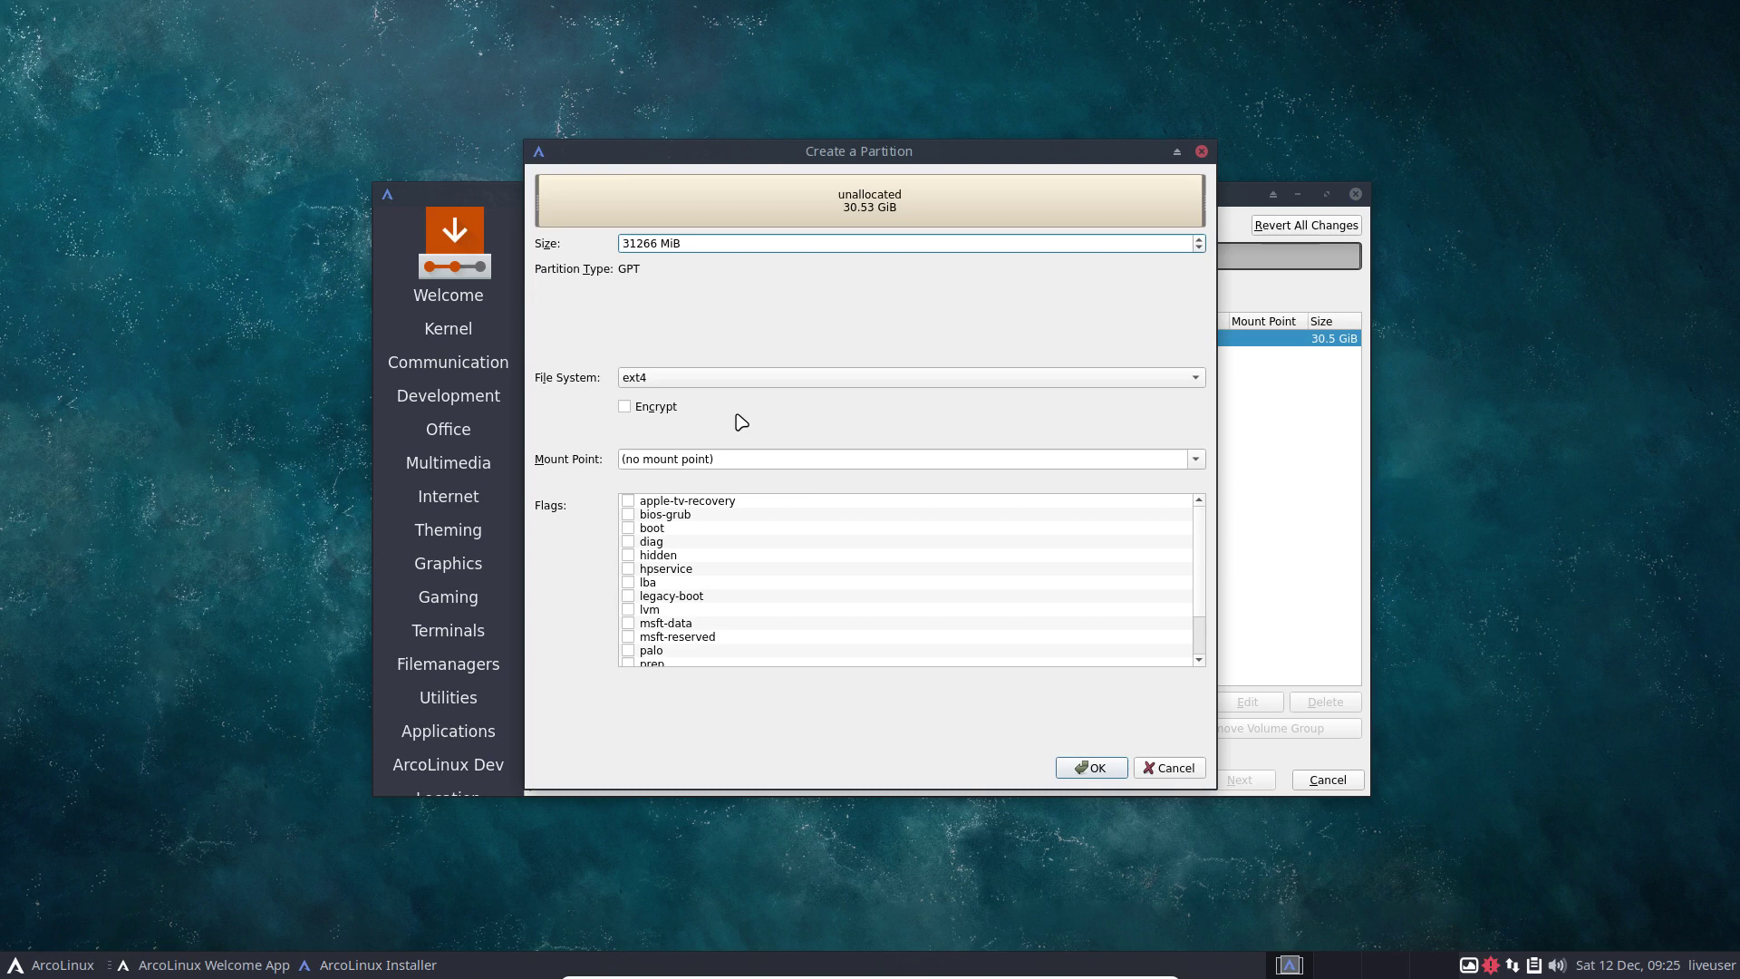
{"action": "left_click", "coordinate": [622, 243]}
{"action": "left_click", "coordinate": [647, 380]}
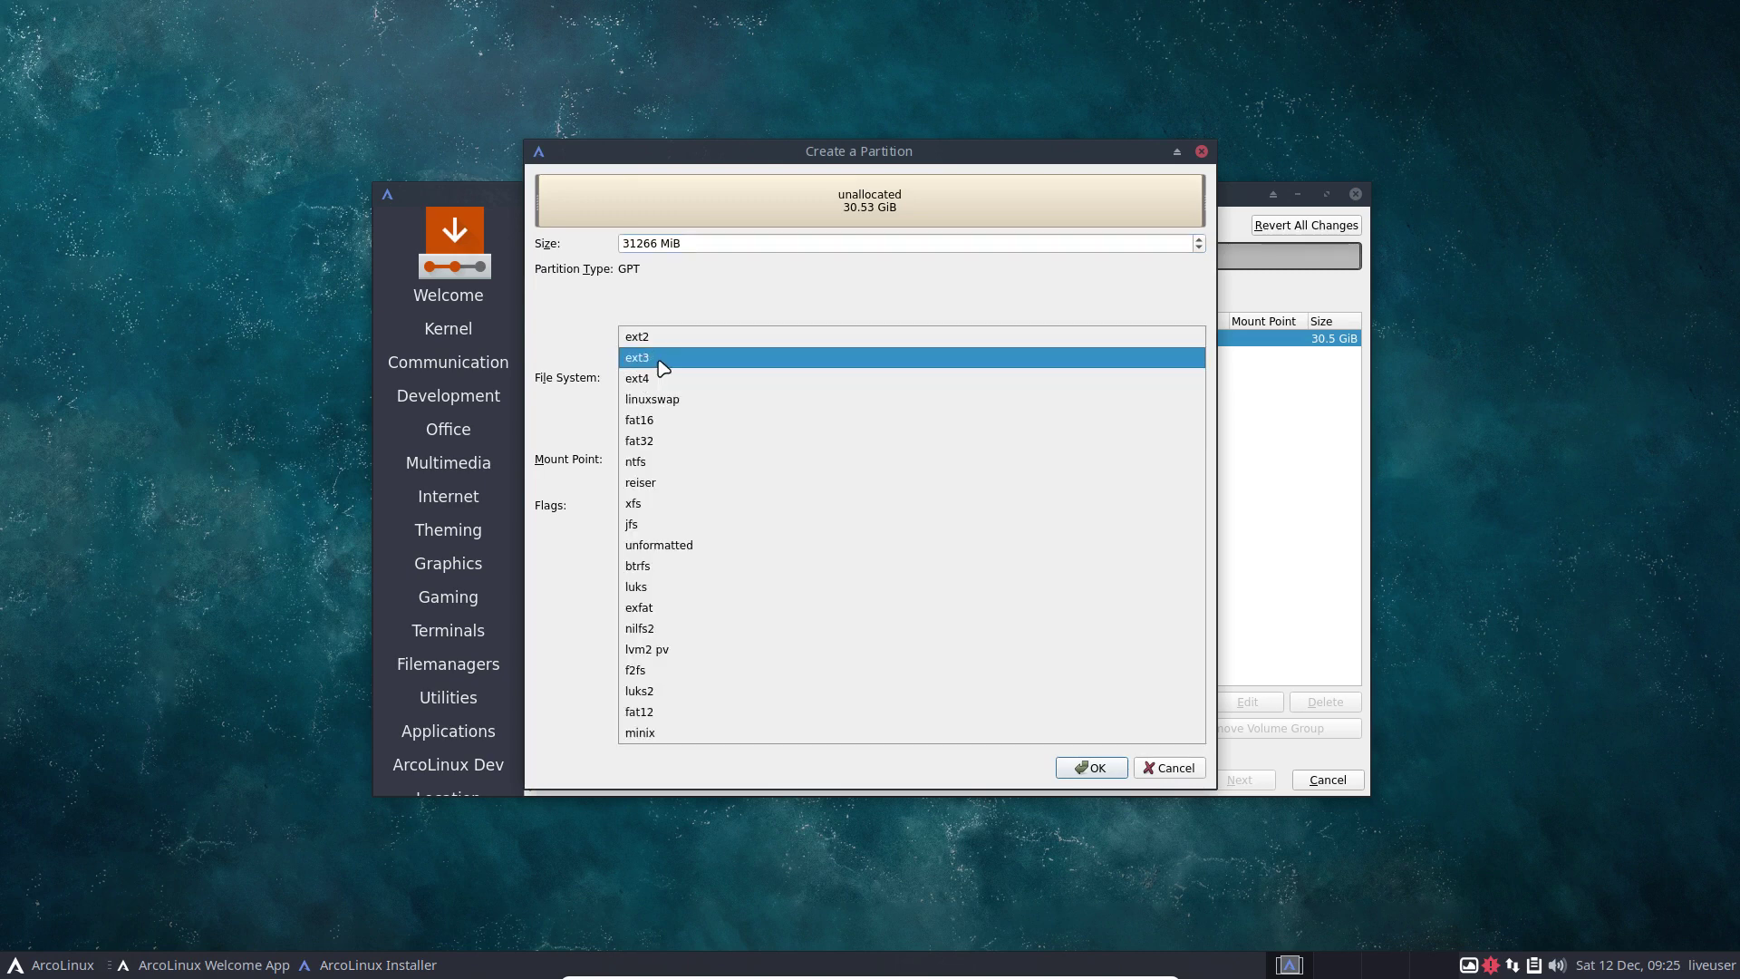
{"action": "left_click", "coordinate": [669, 443]}
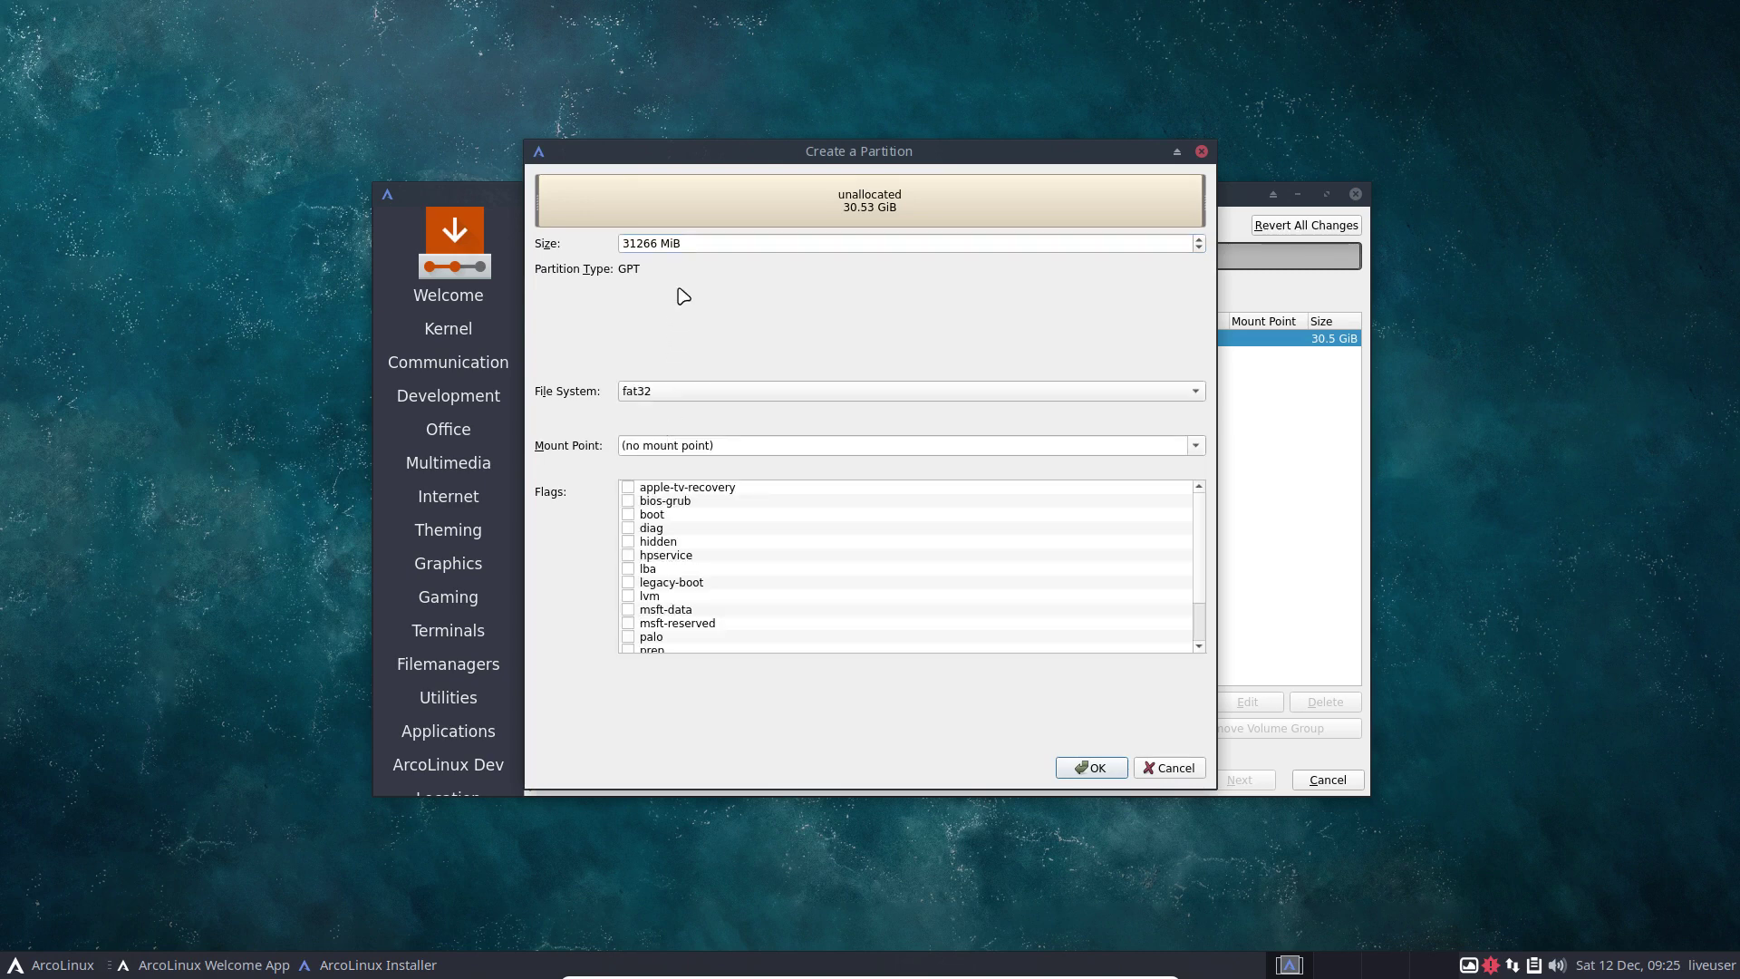
{"action": "left_click", "coordinate": [628, 514]}
Set the partition size to 300 MiB and mount point /boot/efi, then create it.
{"action": "left_click_drag", "start_coordinate": [707, 243], "coordinate": [502, 230]}
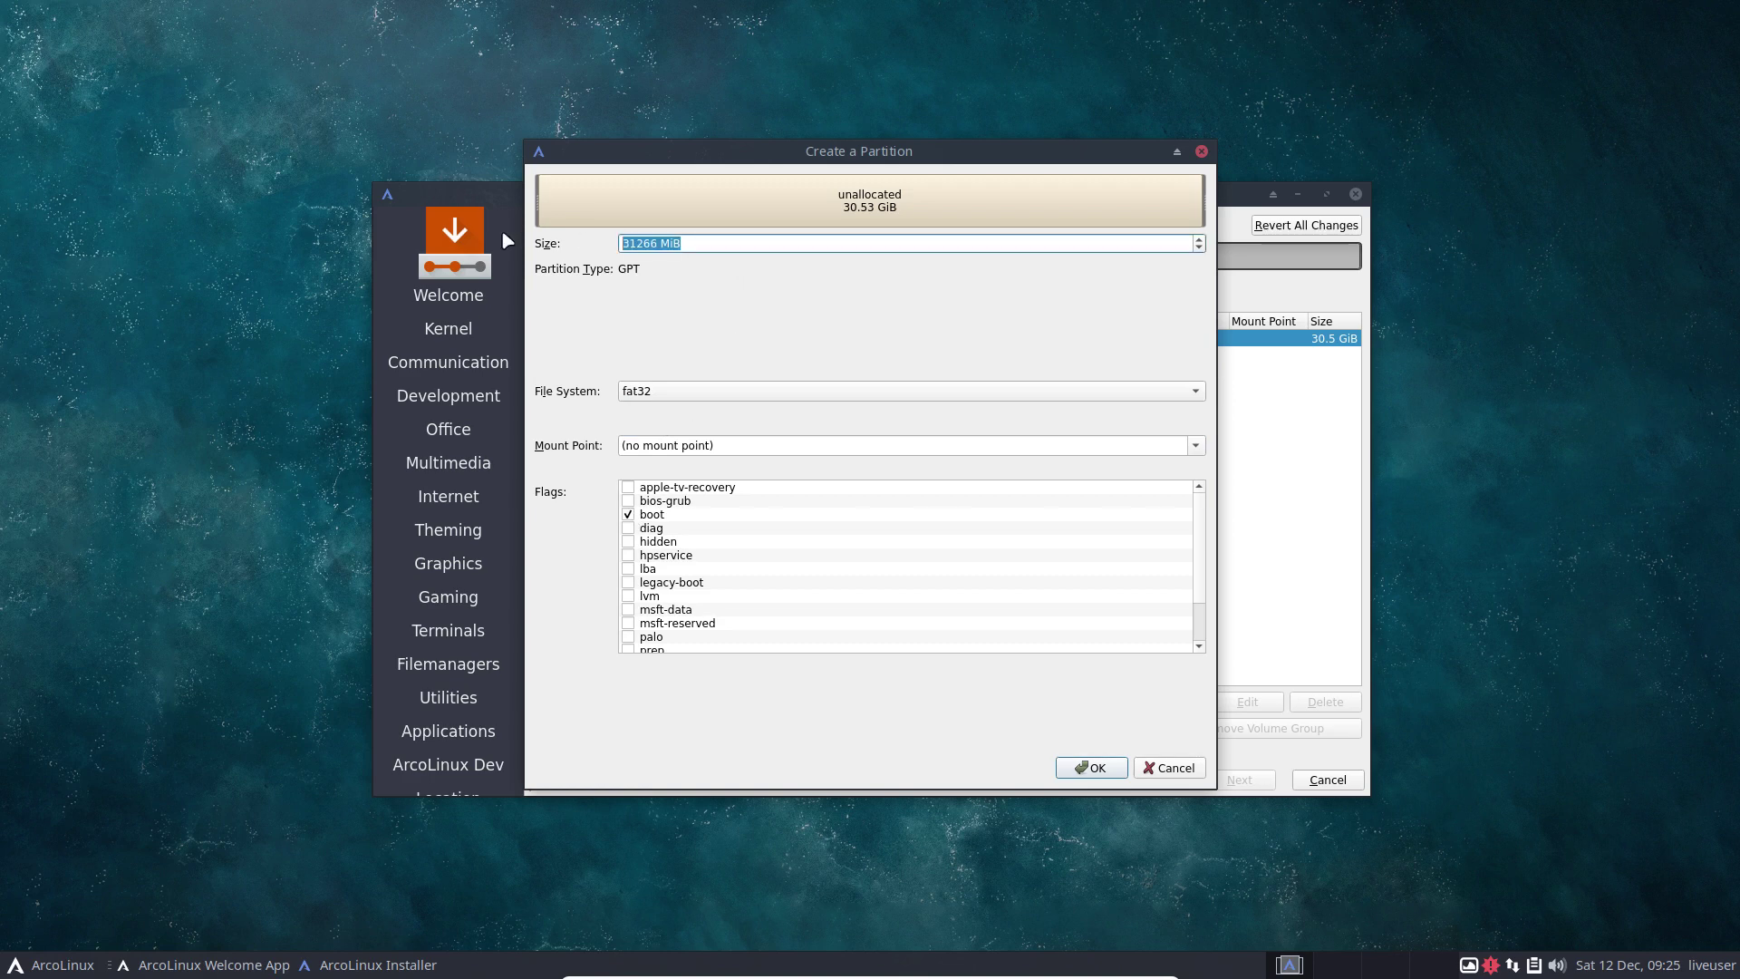
{"action": "type", "text": "5"}
{"action": "type", "text": "00"}
{"action": "key", "text": "BackSpace"}
{"action": "key", "text": "BackSpace"}
{"action": "key", "text": "BackSpace"}
{"action": "type", "text": "300"}
{"action": "left_click", "coordinate": [1094, 768]}
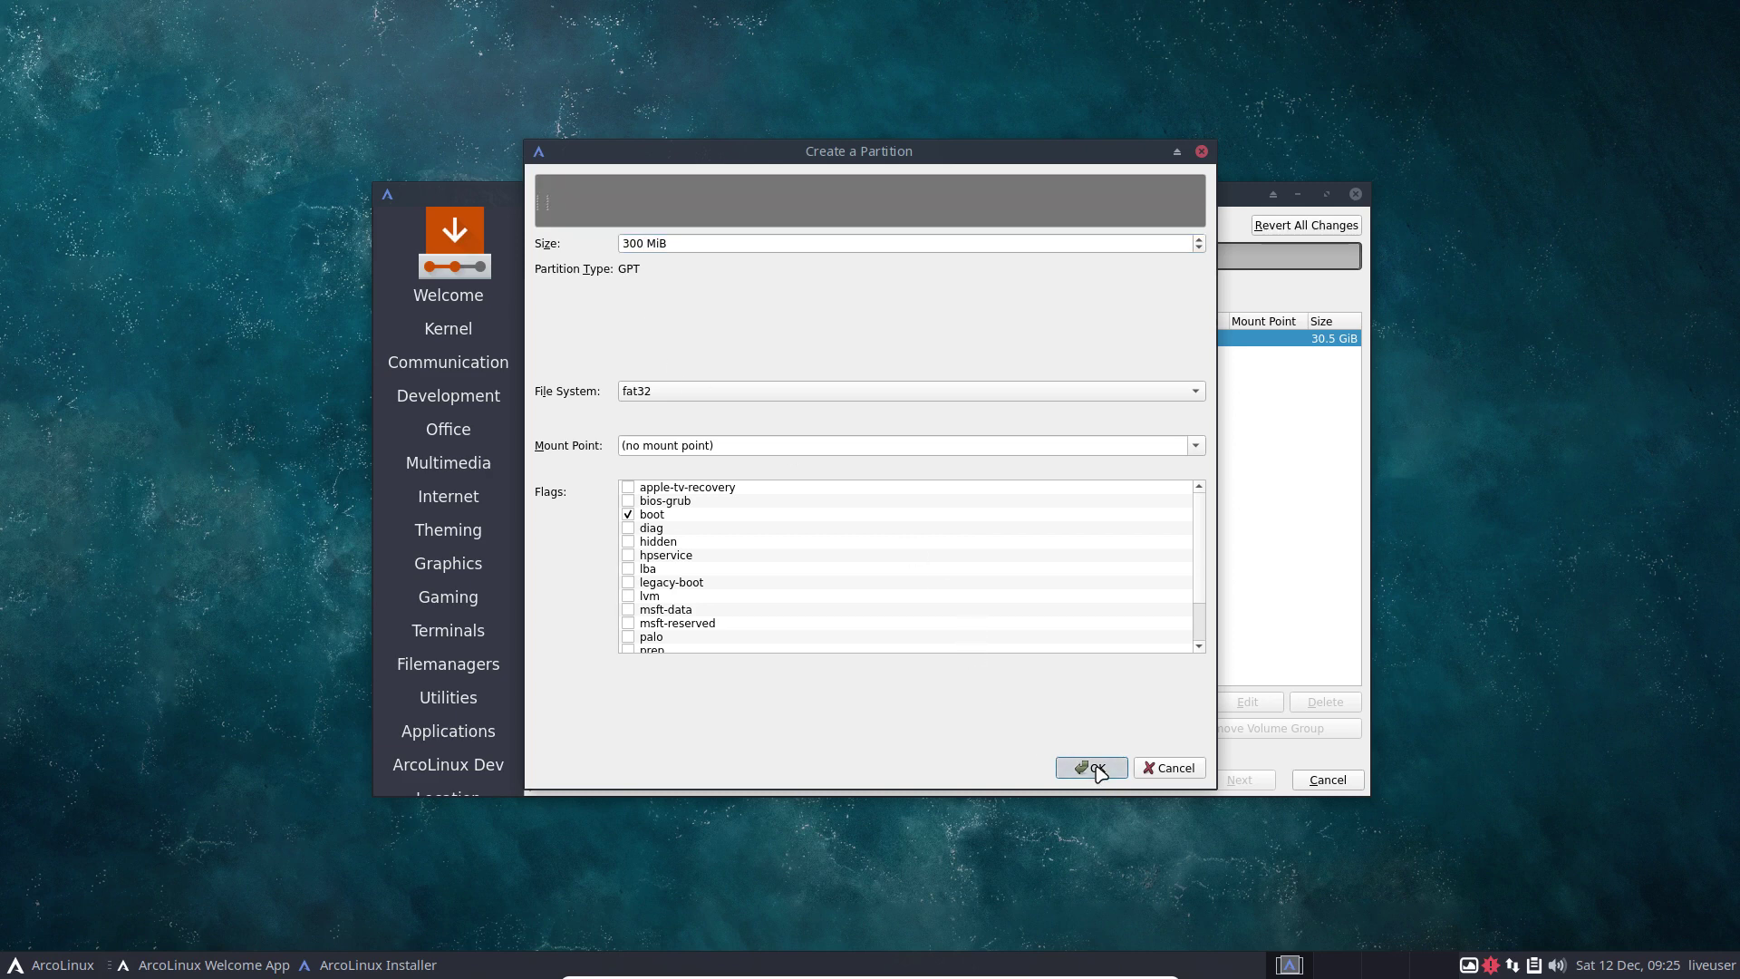
{"action": "left_click", "coordinate": [1196, 446]}
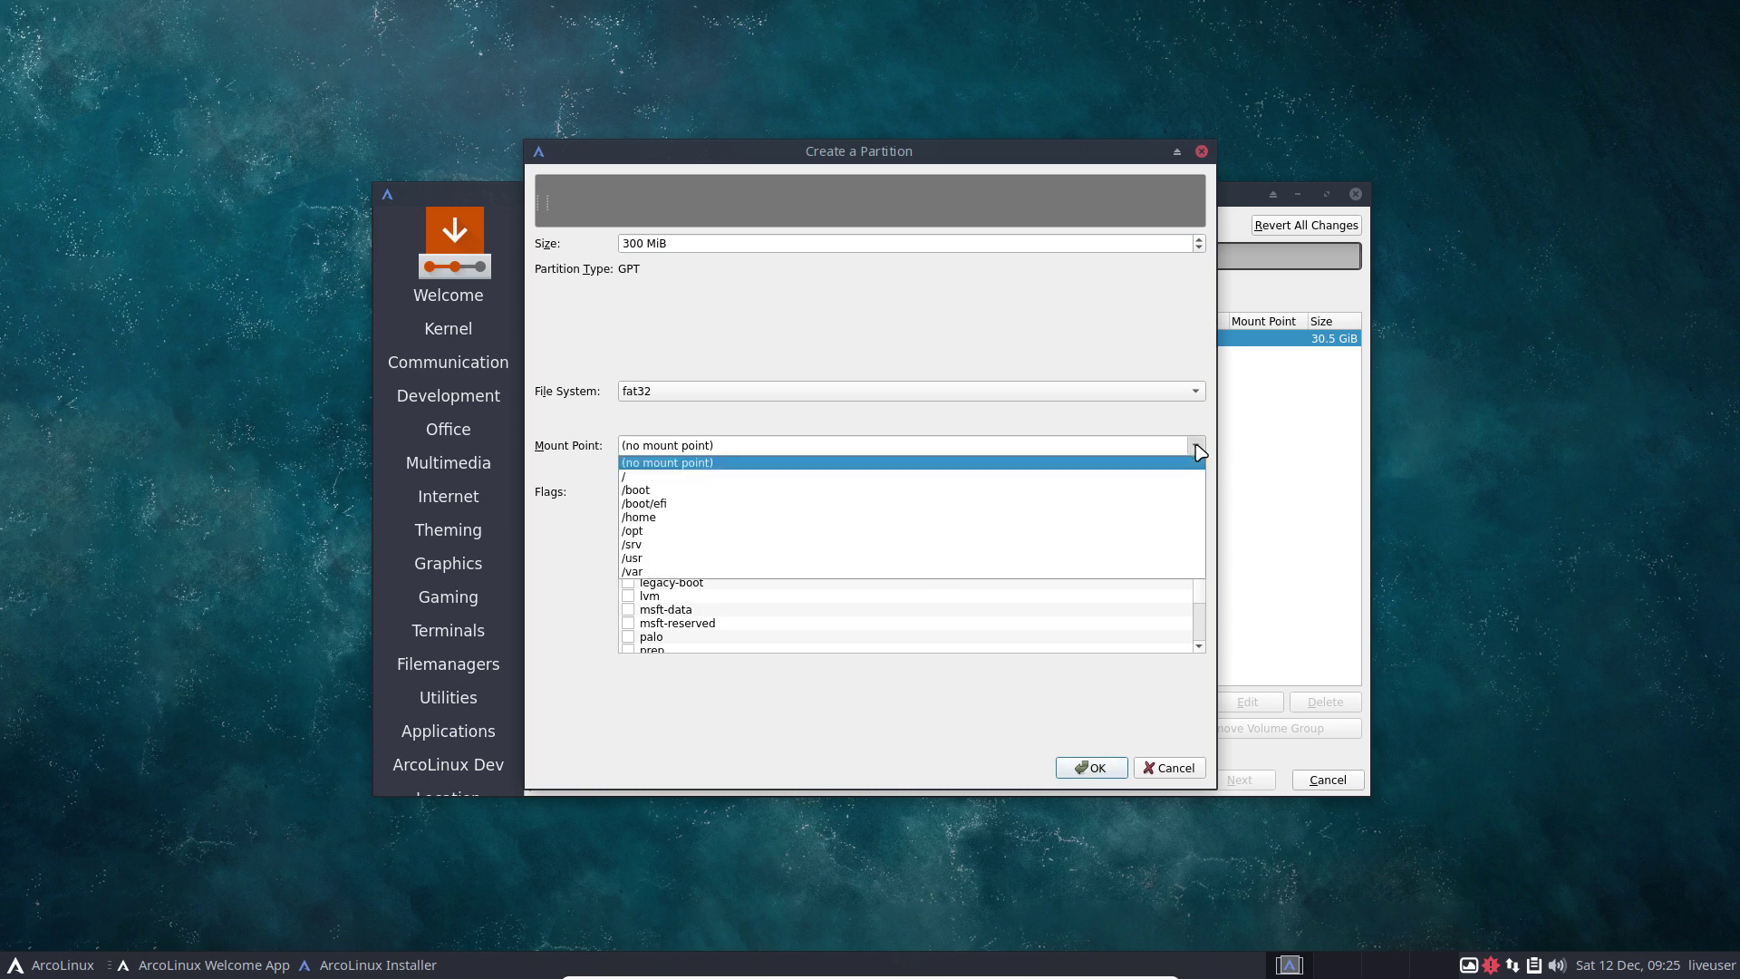
{"action": "left_click", "coordinate": [688, 504]}
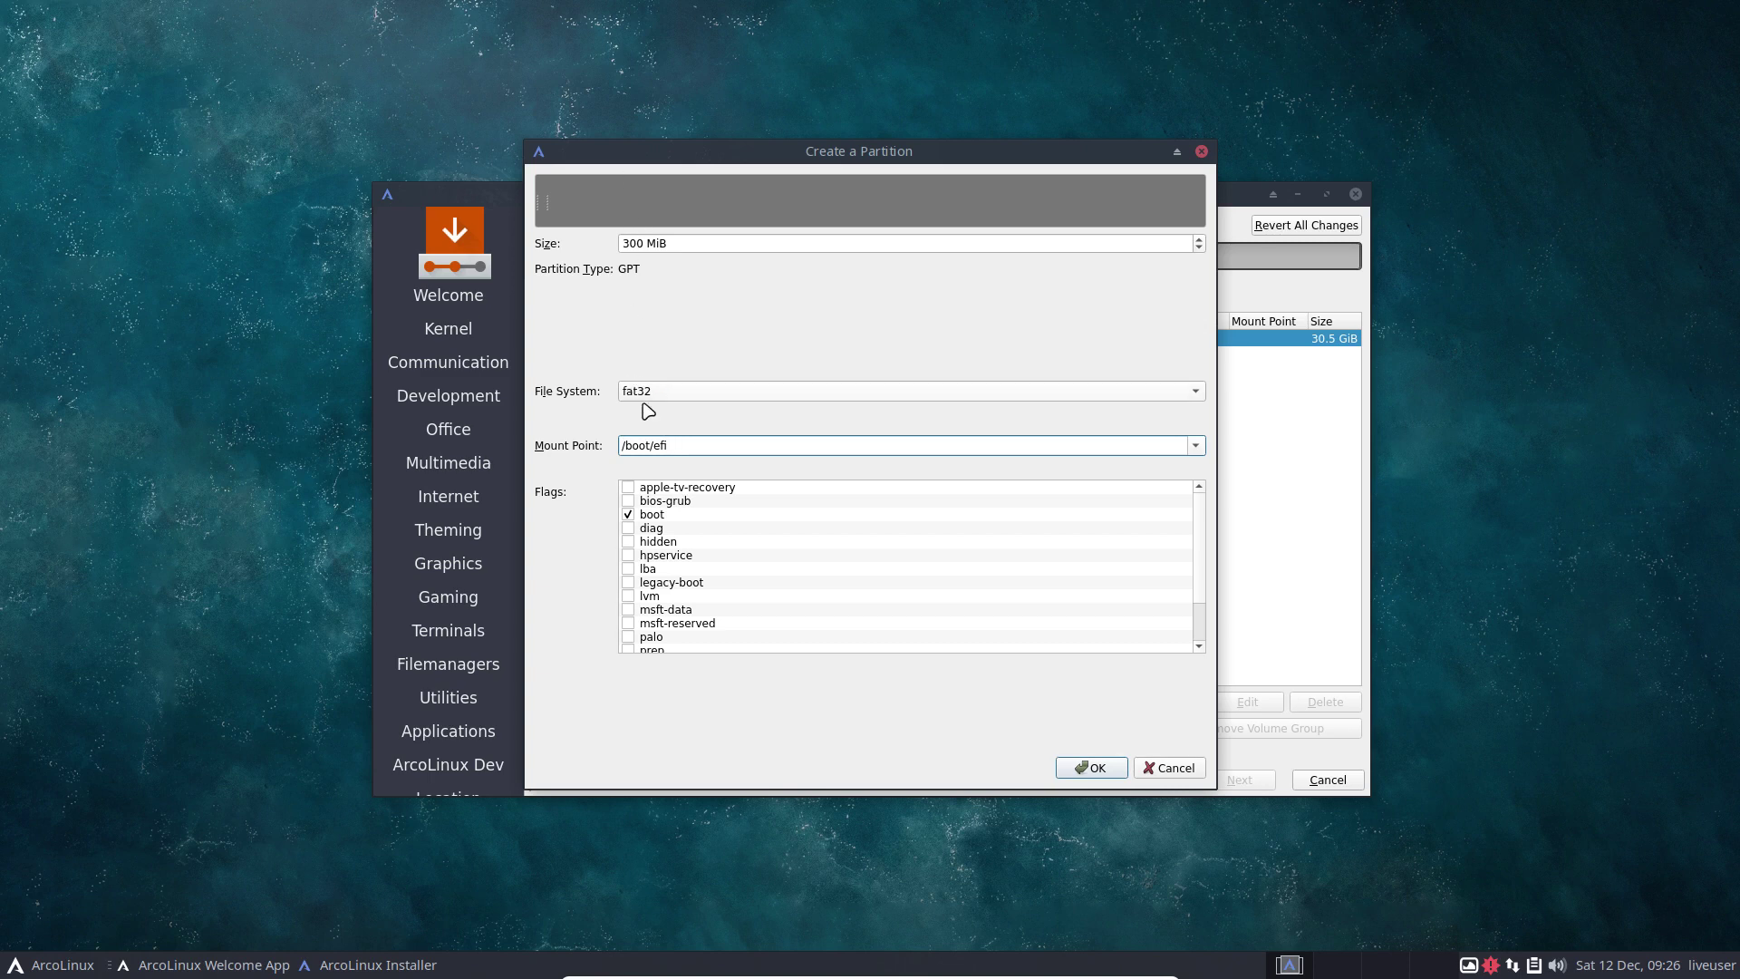
{"action": "left_click", "coordinate": [1098, 771]}
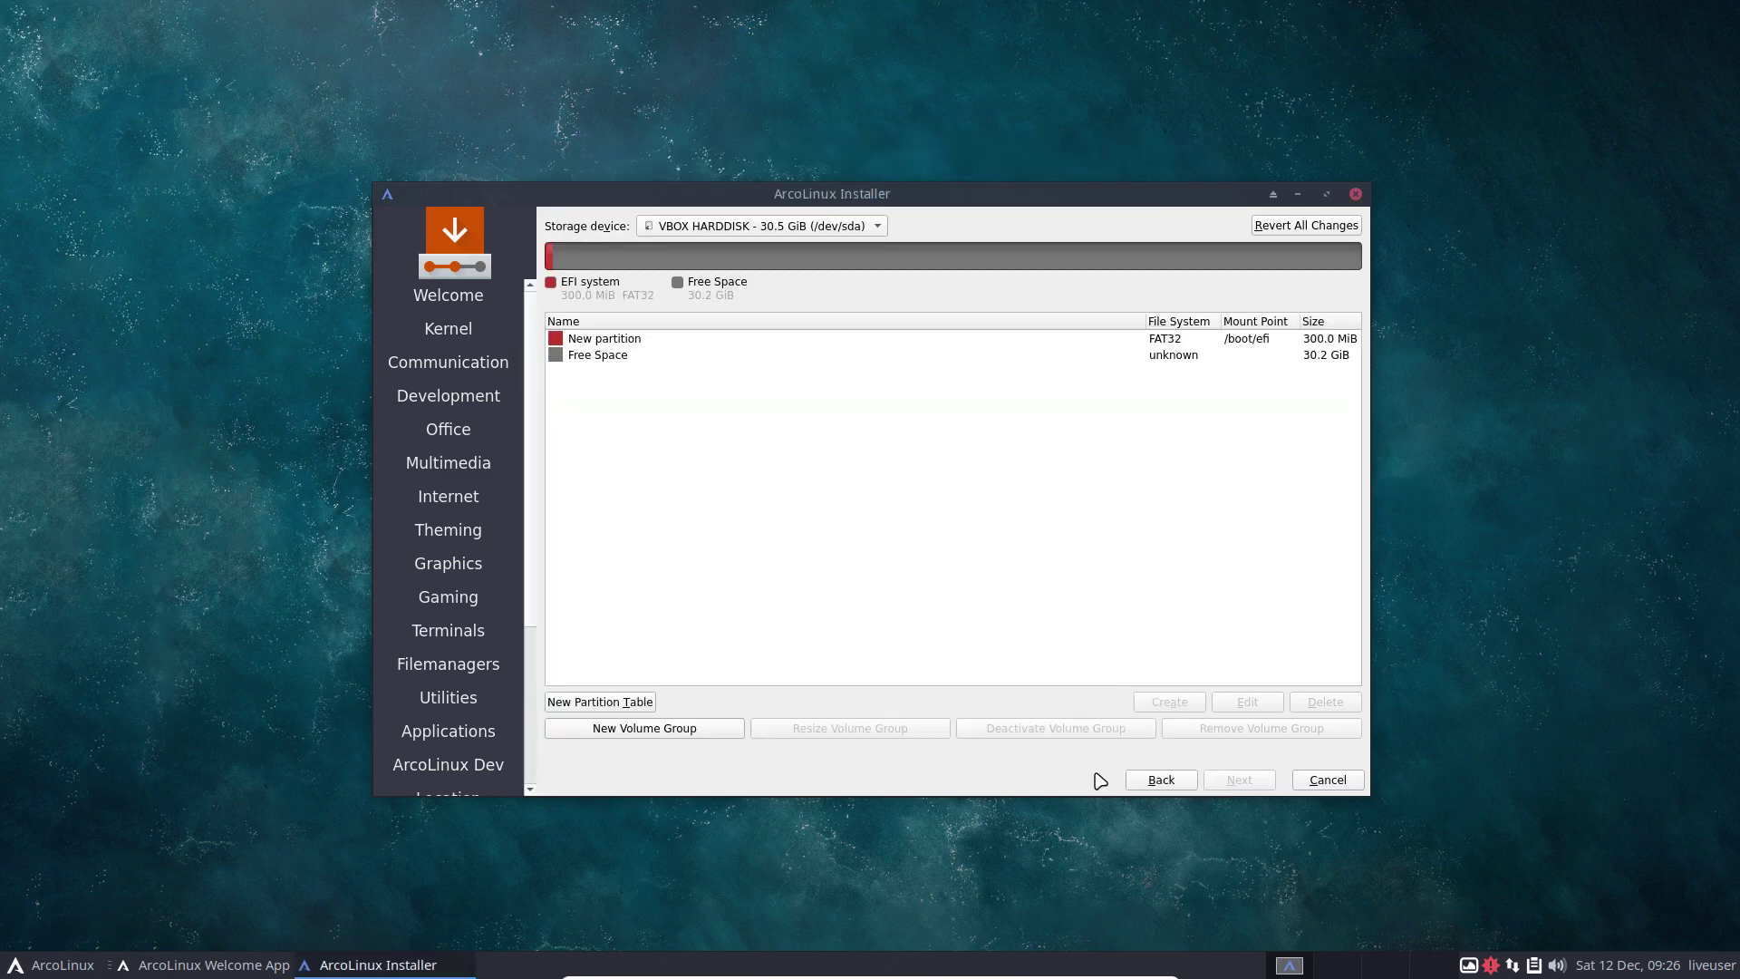
Create a 10000 MiB ext4 partition mounted at / from the free space on /dev/sda.
{"action": "left_click", "coordinate": [1233, 337]}
{"action": "left_click", "coordinate": [614, 357]}
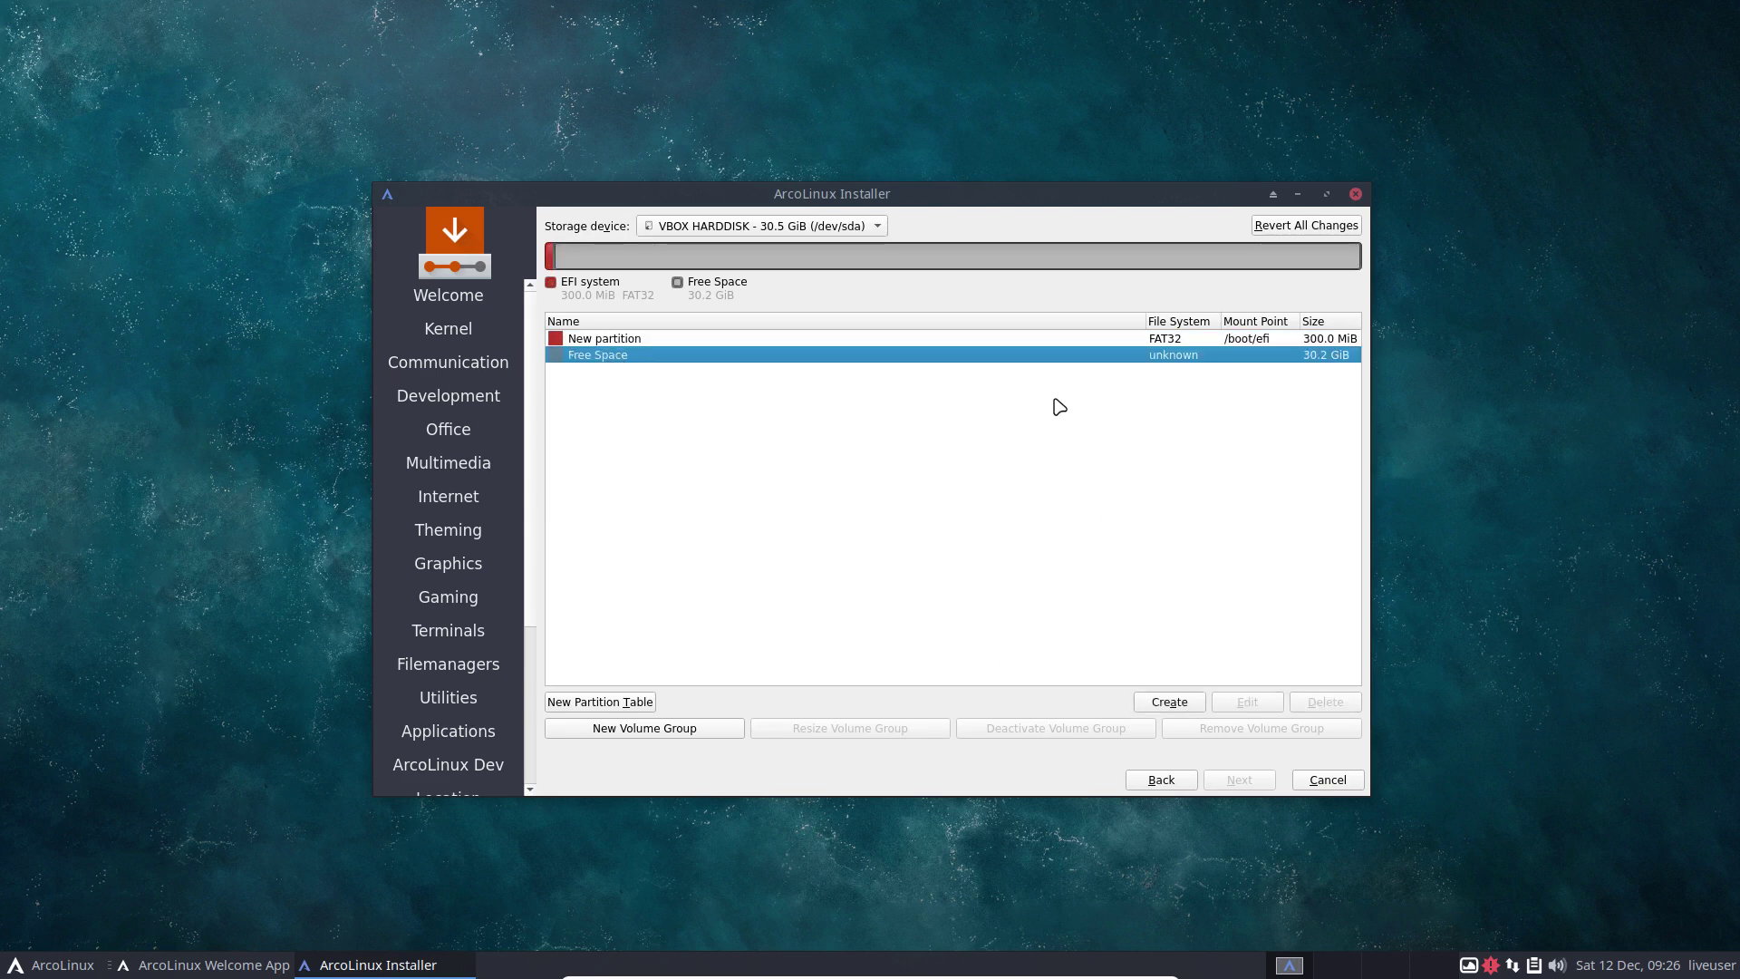
{"action": "left_click", "coordinate": [1168, 705]}
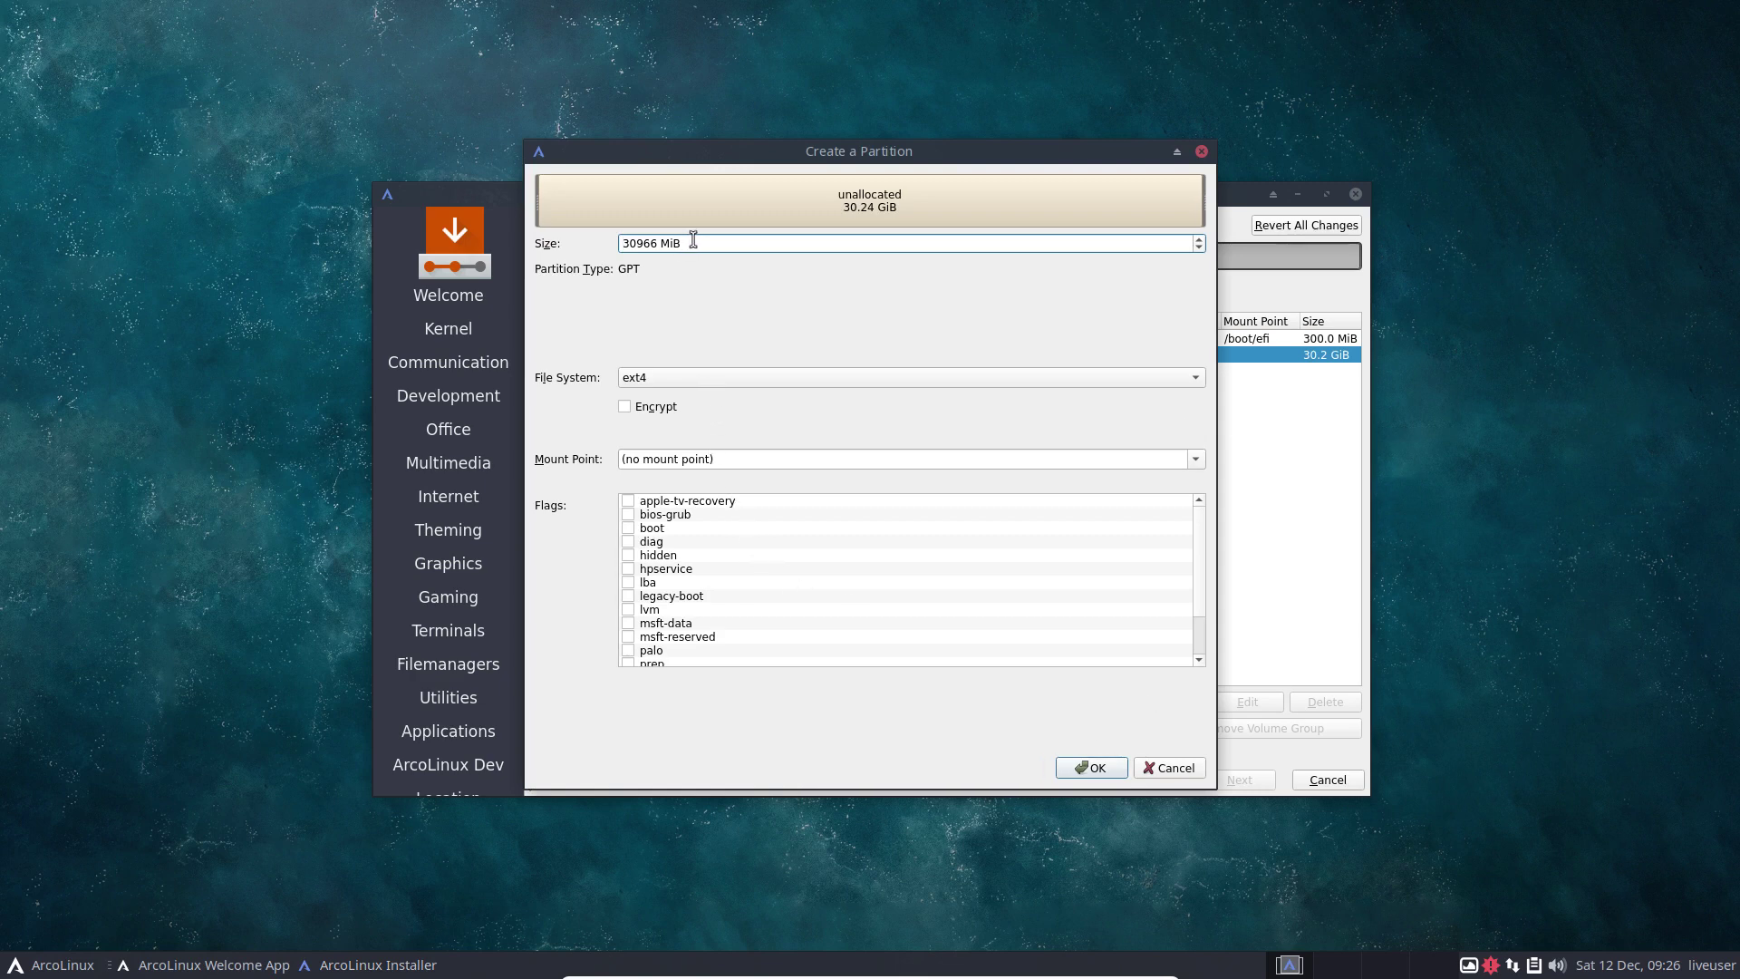
{"action": "left_click_drag", "start_coordinate": [693, 239], "coordinate": [595, 241]}
{"action": "type", "text": "10000"}
{"action": "left_click", "coordinate": [1196, 460]}
{"action": "left_click", "coordinate": [913, 495]}
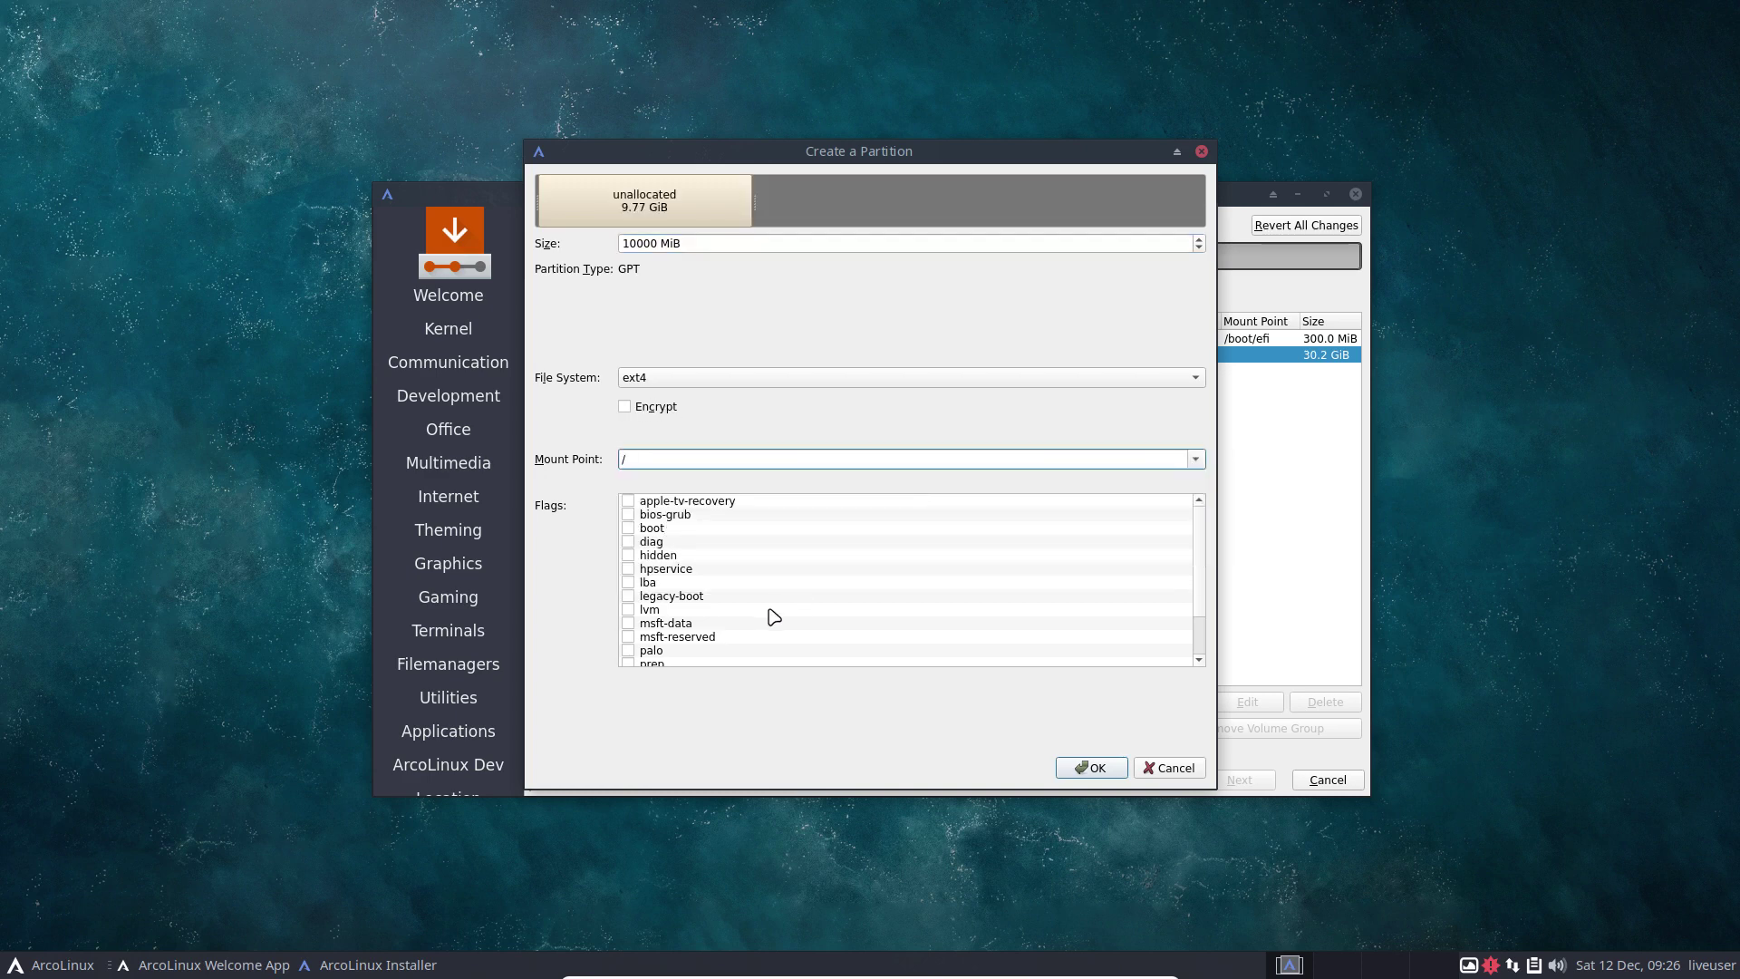
{"action": "left_click", "coordinate": [1096, 768]}
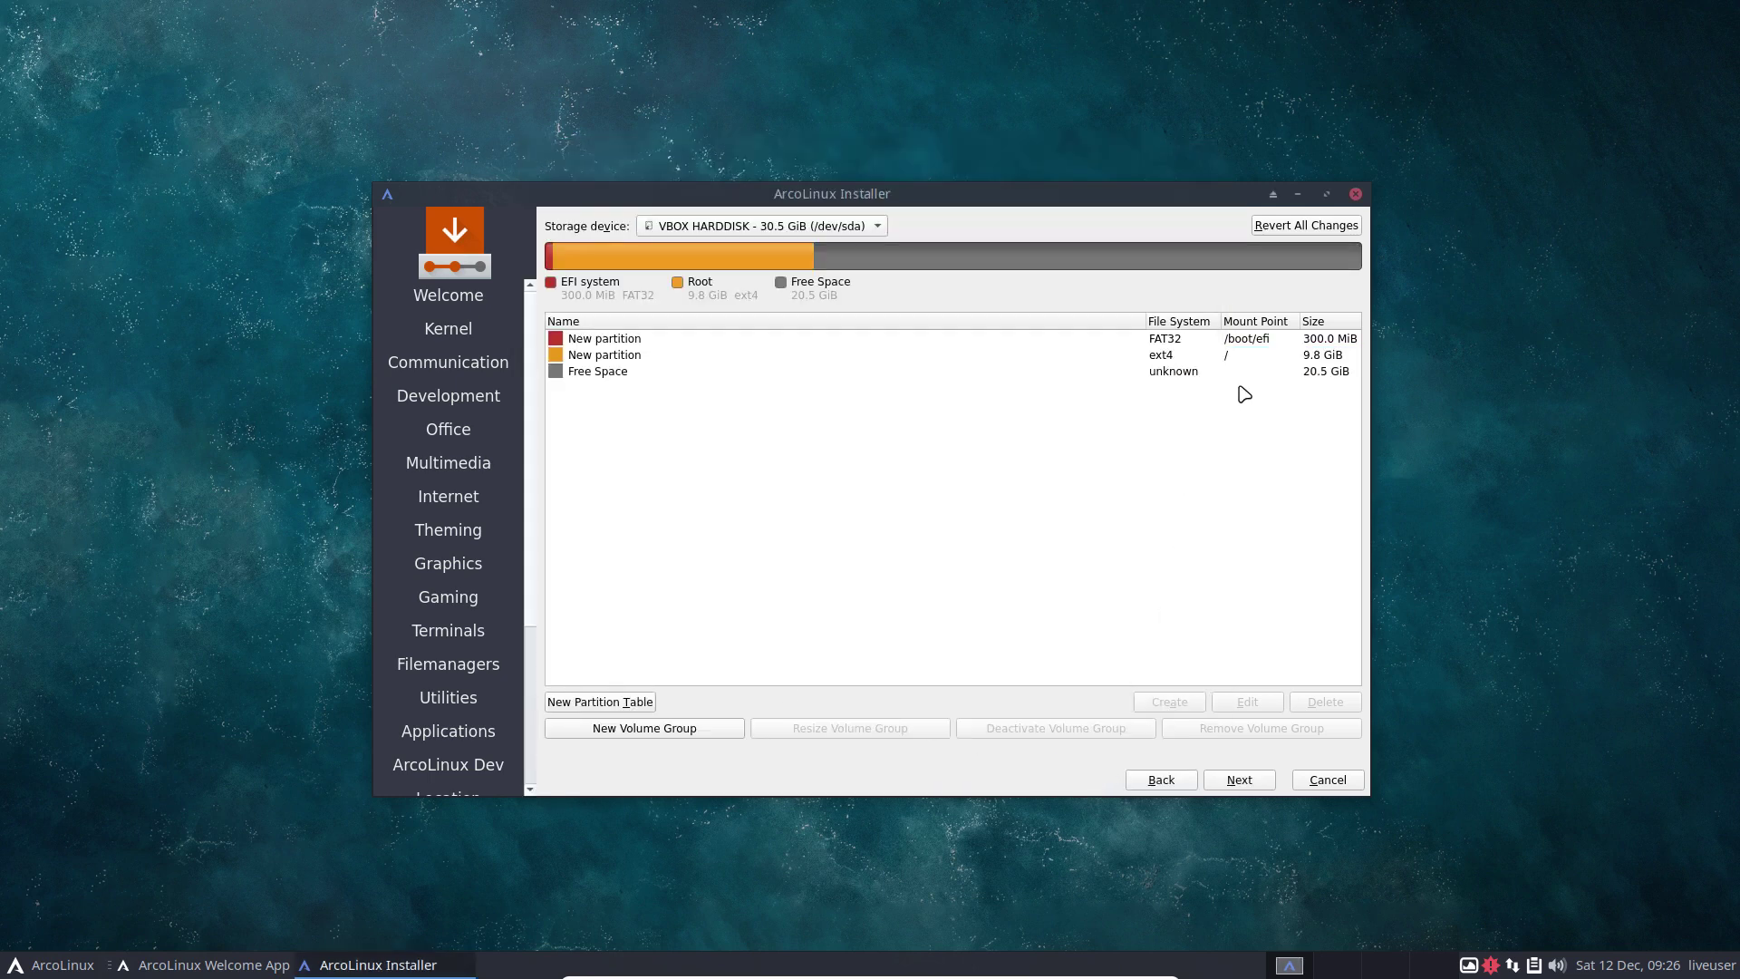
{"action": "left_click", "coordinate": [1325, 358]}
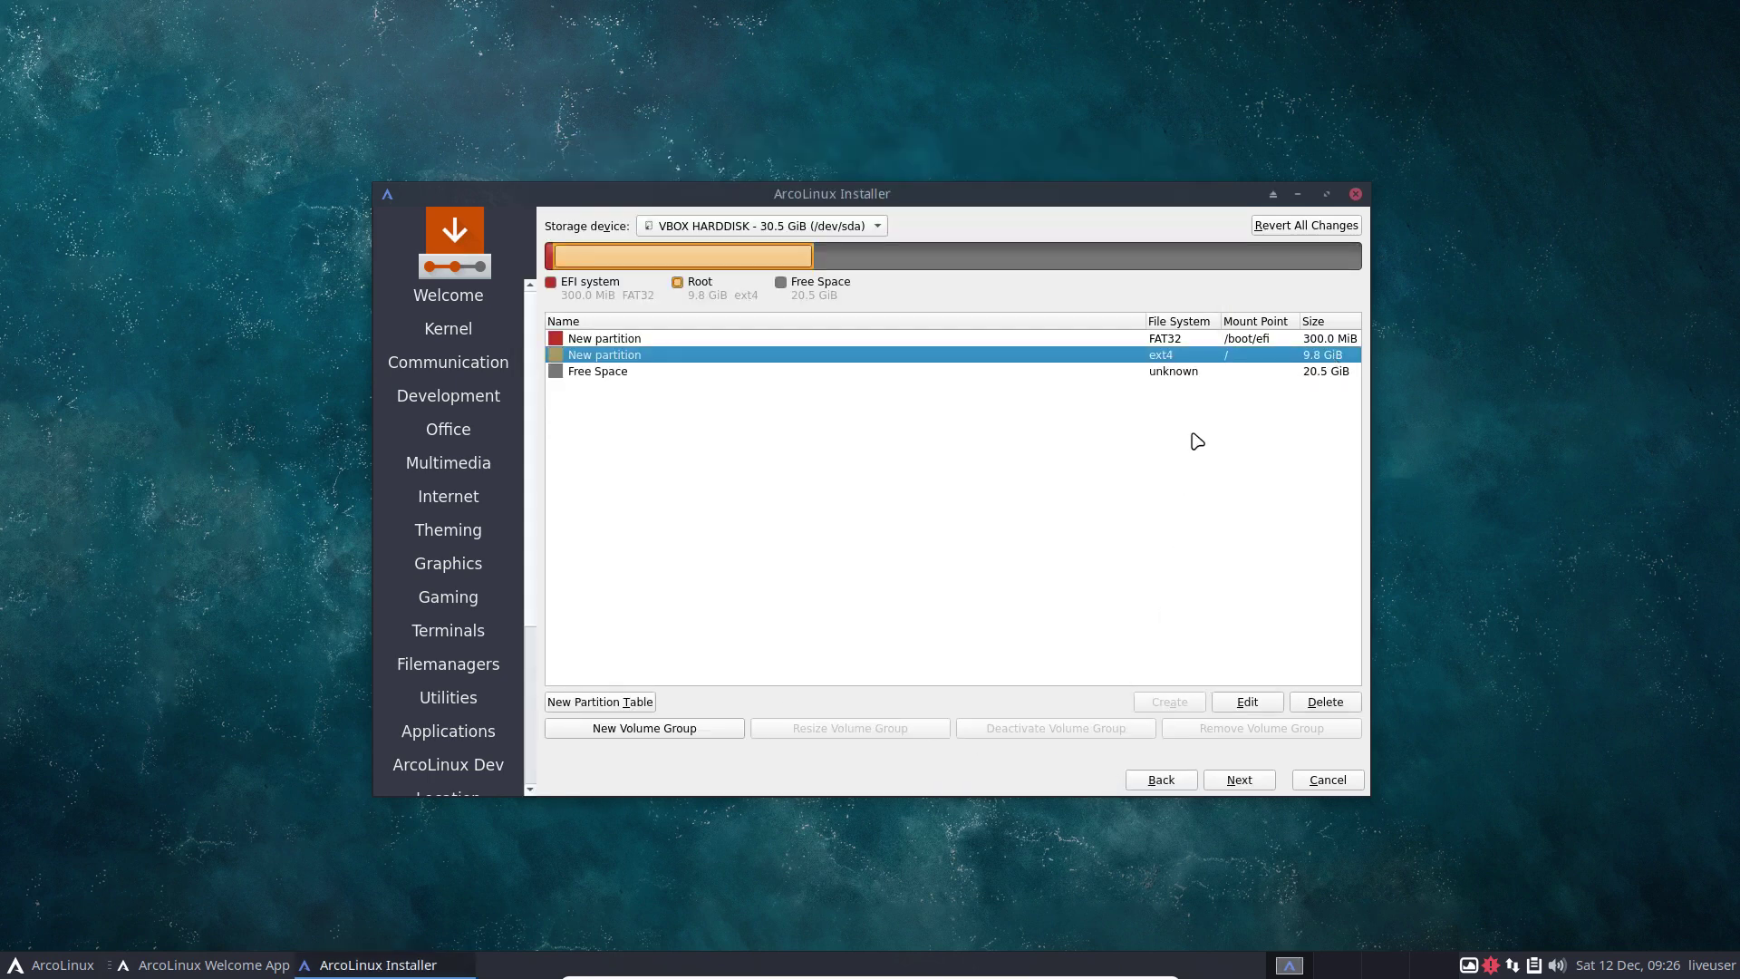
{"action": "left_click", "coordinate": [654, 372]}
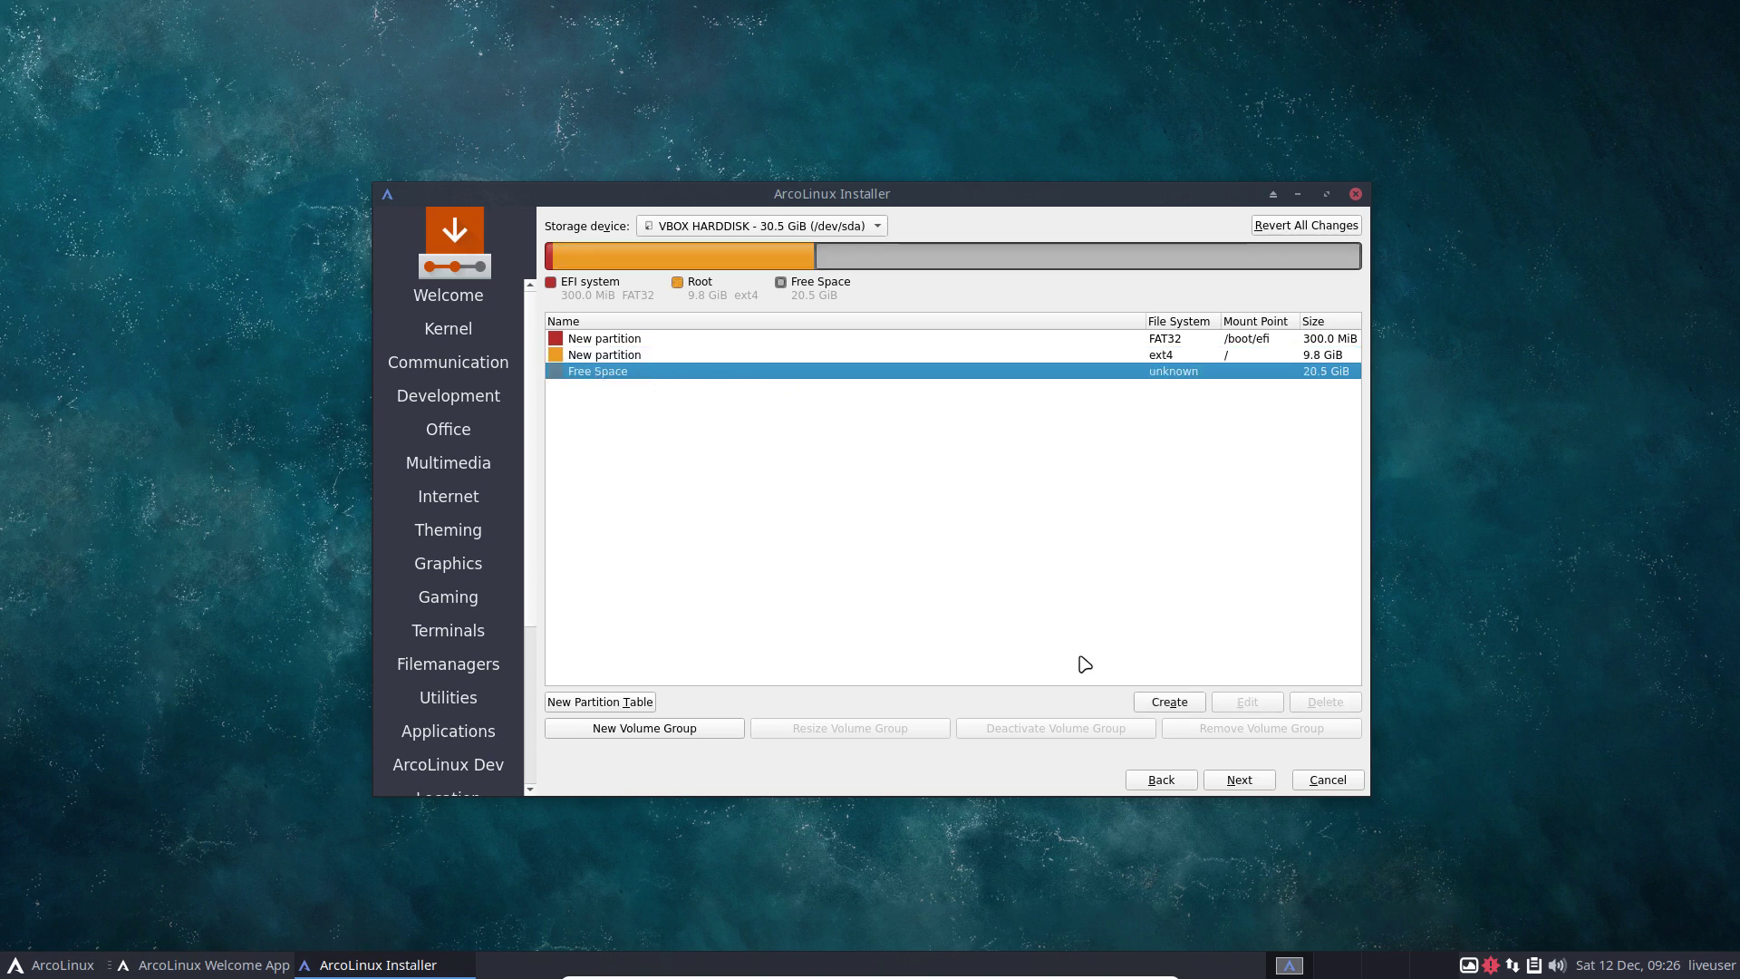
Add a 10000 MiB ext4 partition mounted at /home, leaving 10.7 GiB free on /dev/sda.
{"action": "left_click", "coordinate": [1171, 705]}
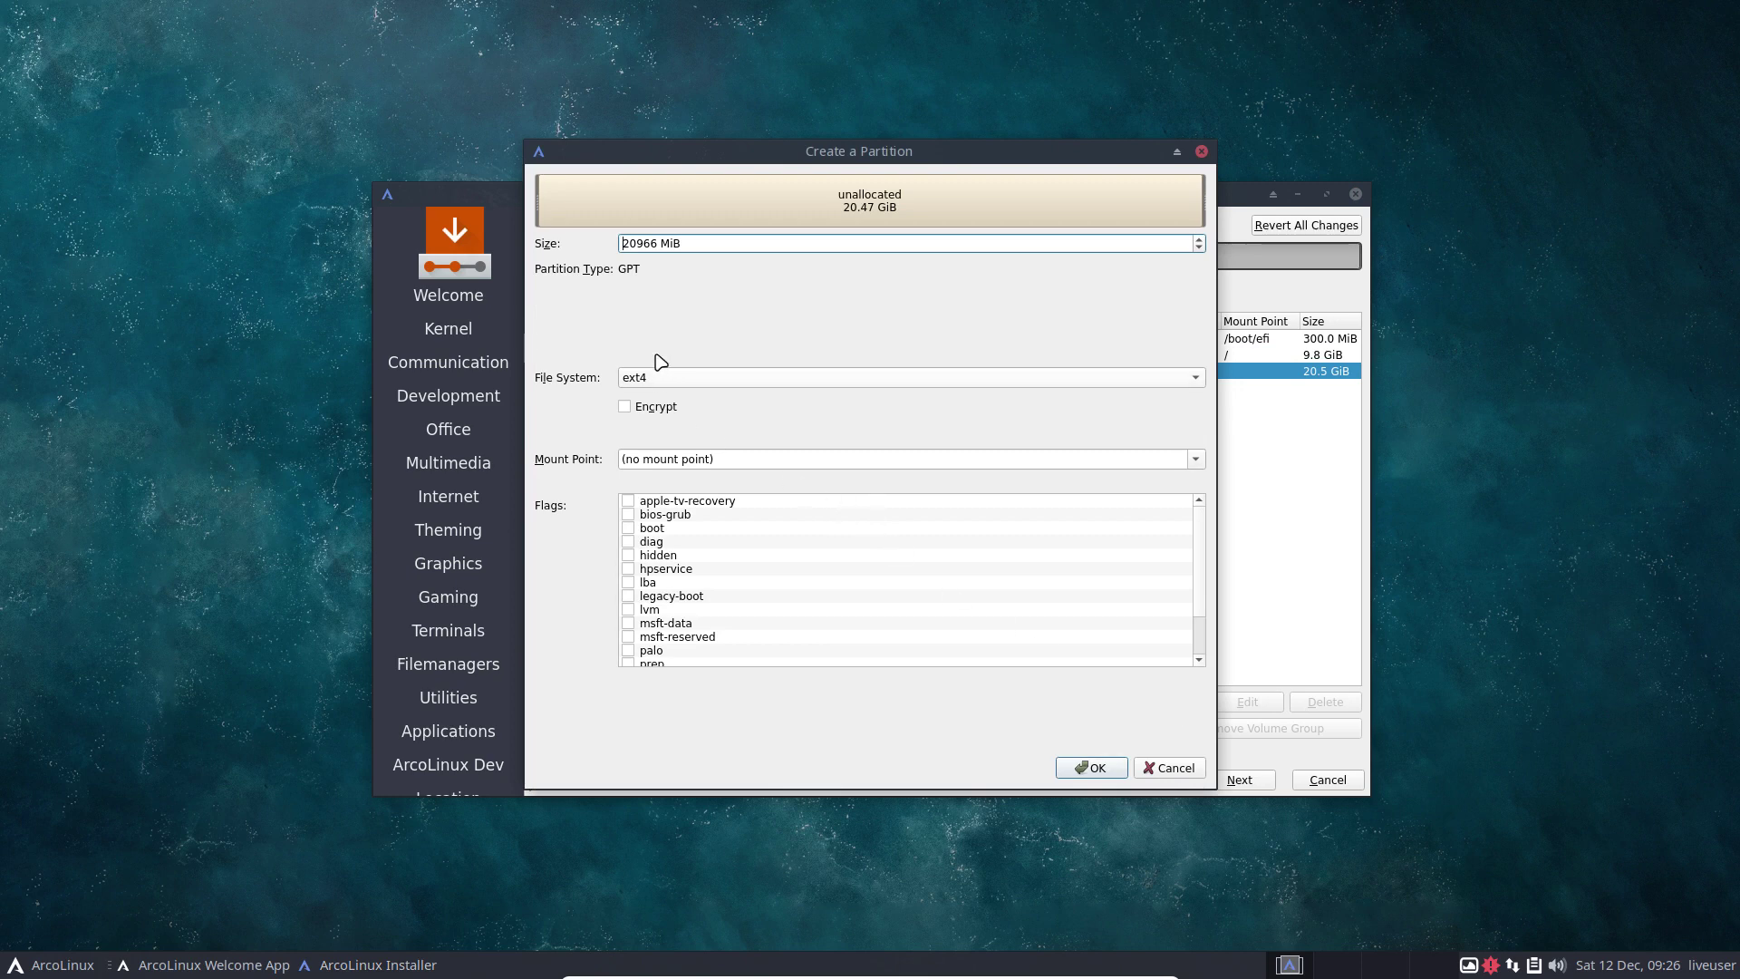
{"action": "double_click", "coordinate": [655, 238]}
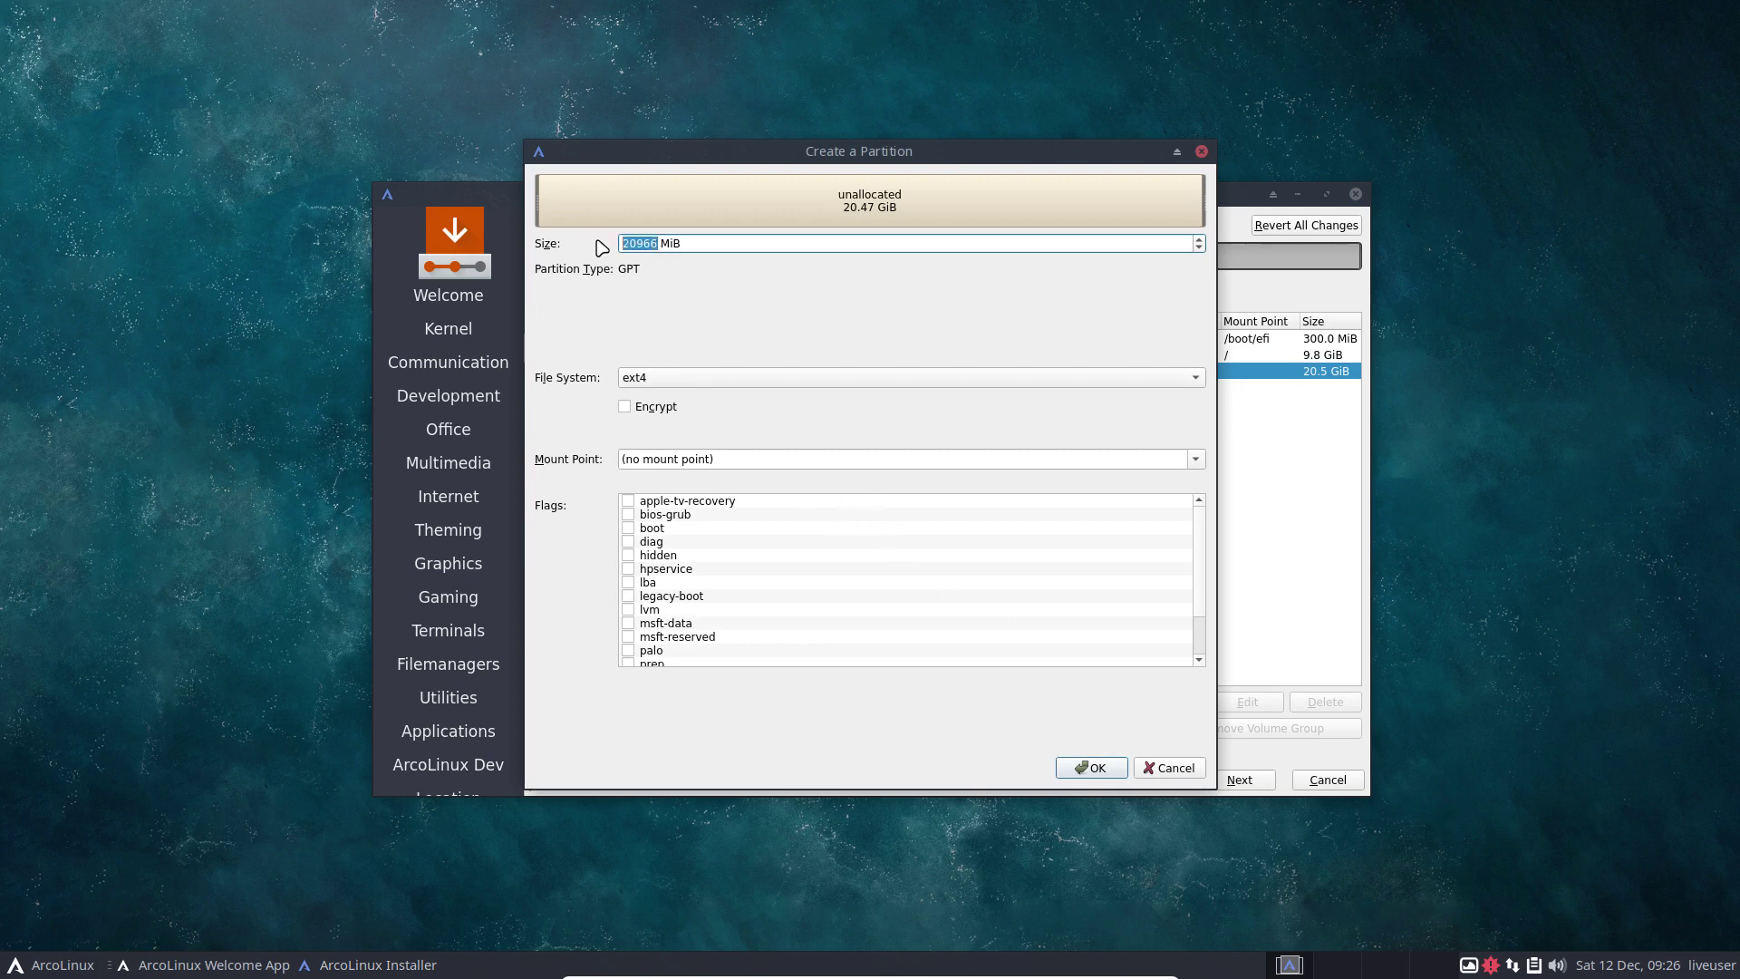
{"action": "type", "text": "10000"}
{"action": "left_click", "coordinate": [1204, 459]}
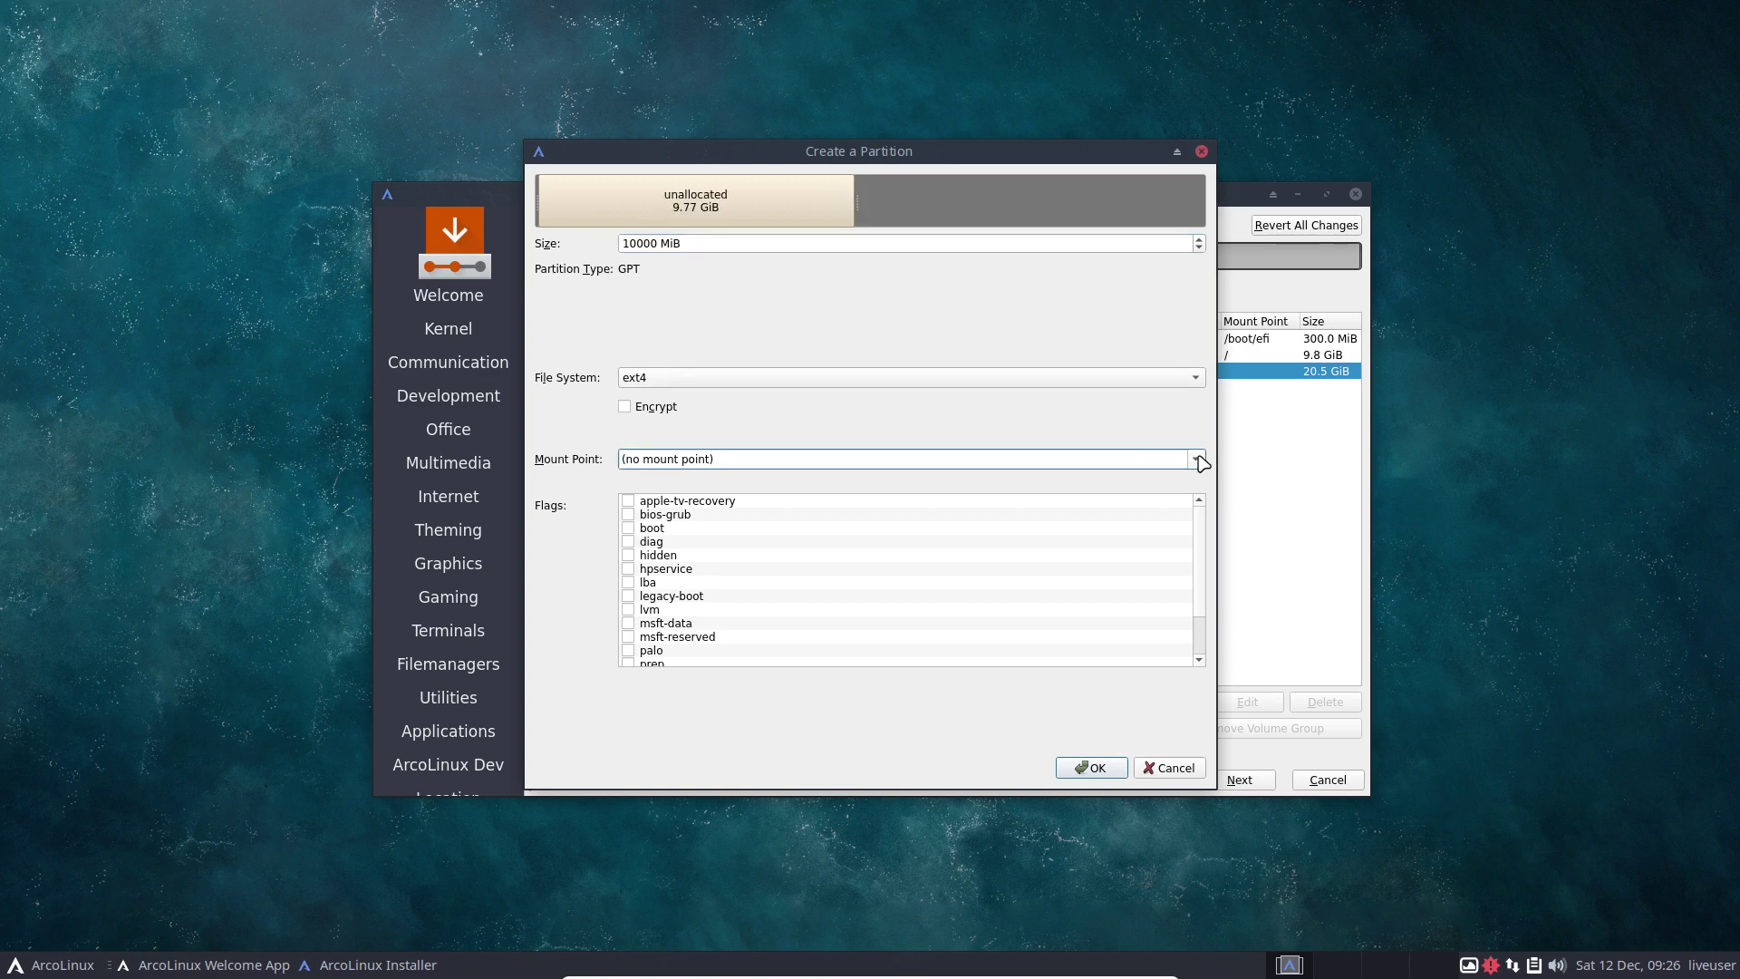
{"action": "left_click", "coordinate": [1196, 459]}
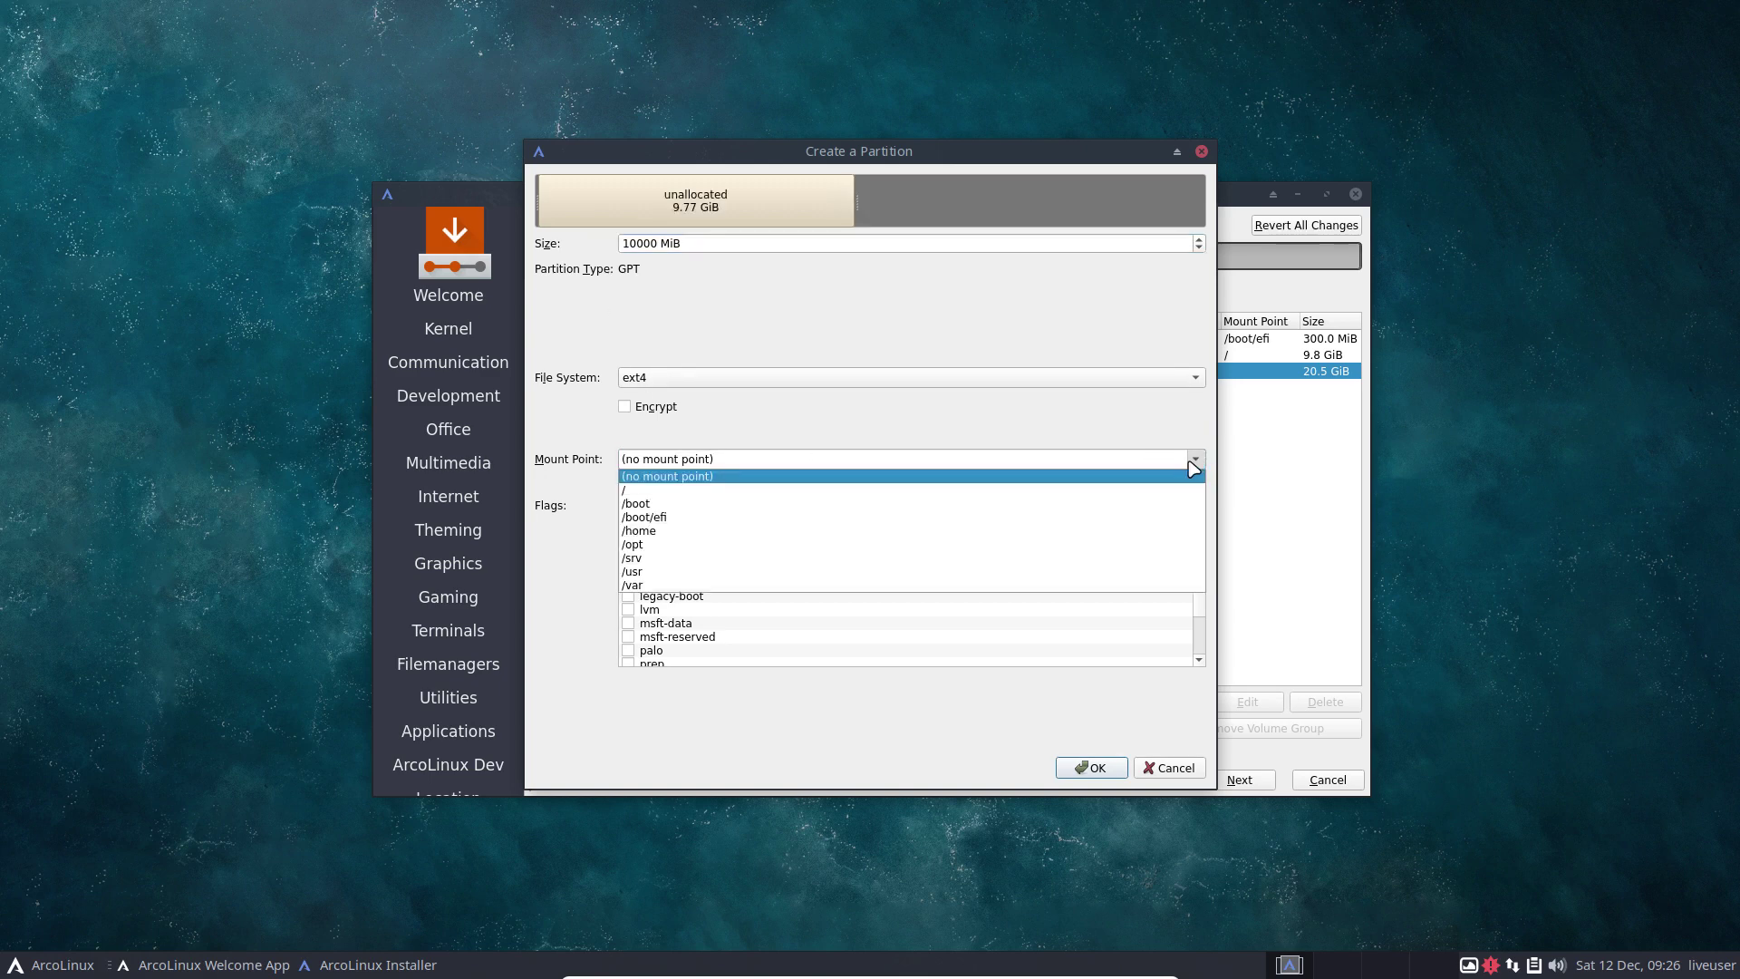
{"action": "left_click", "coordinate": [661, 531]}
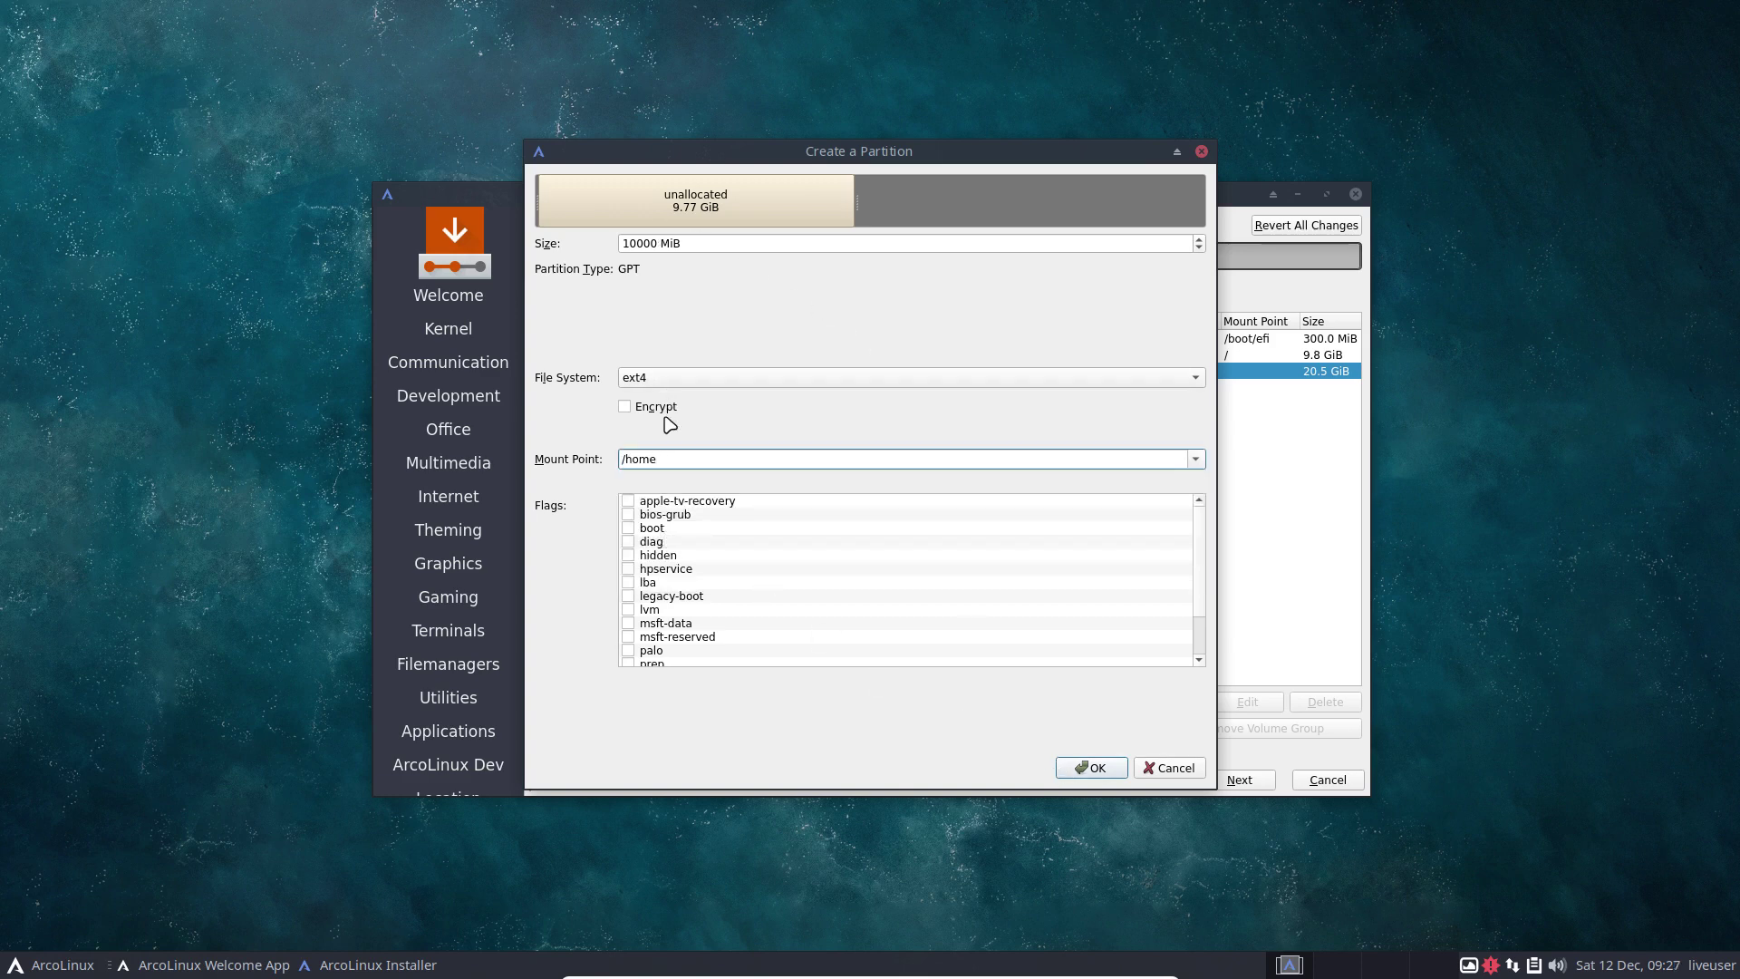
{"action": "left_click", "coordinate": [1093, 767]}
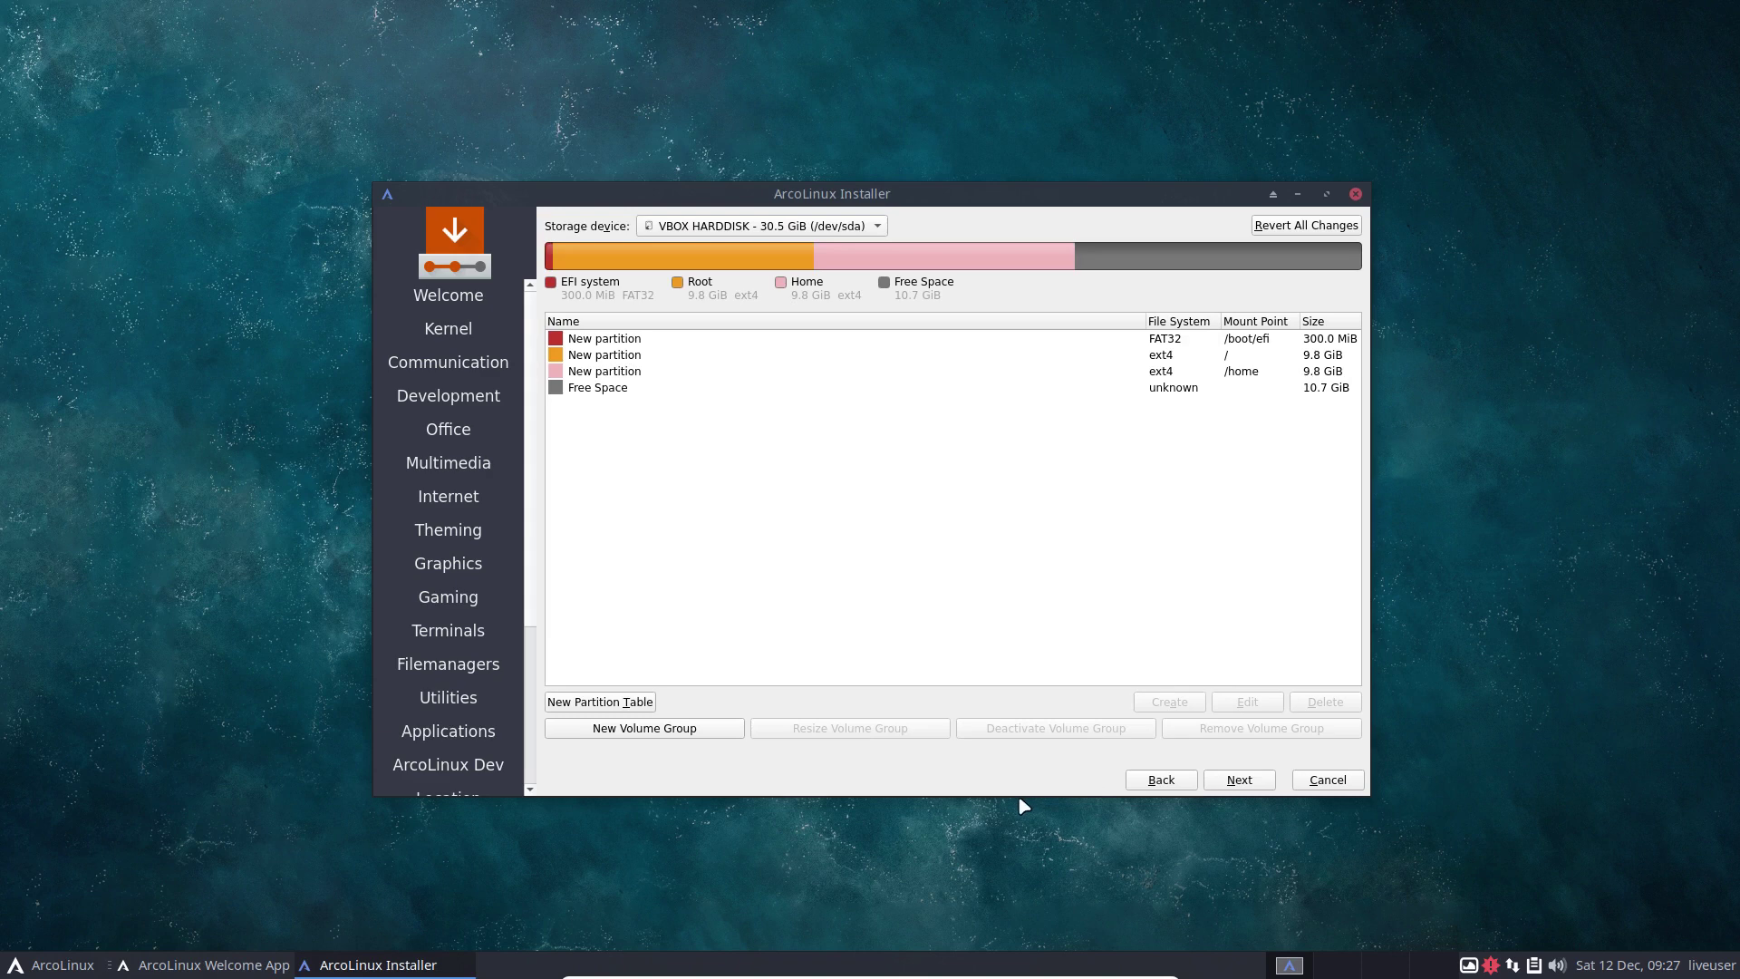
{"action": "left_click", "coordinate": [632, 391]}
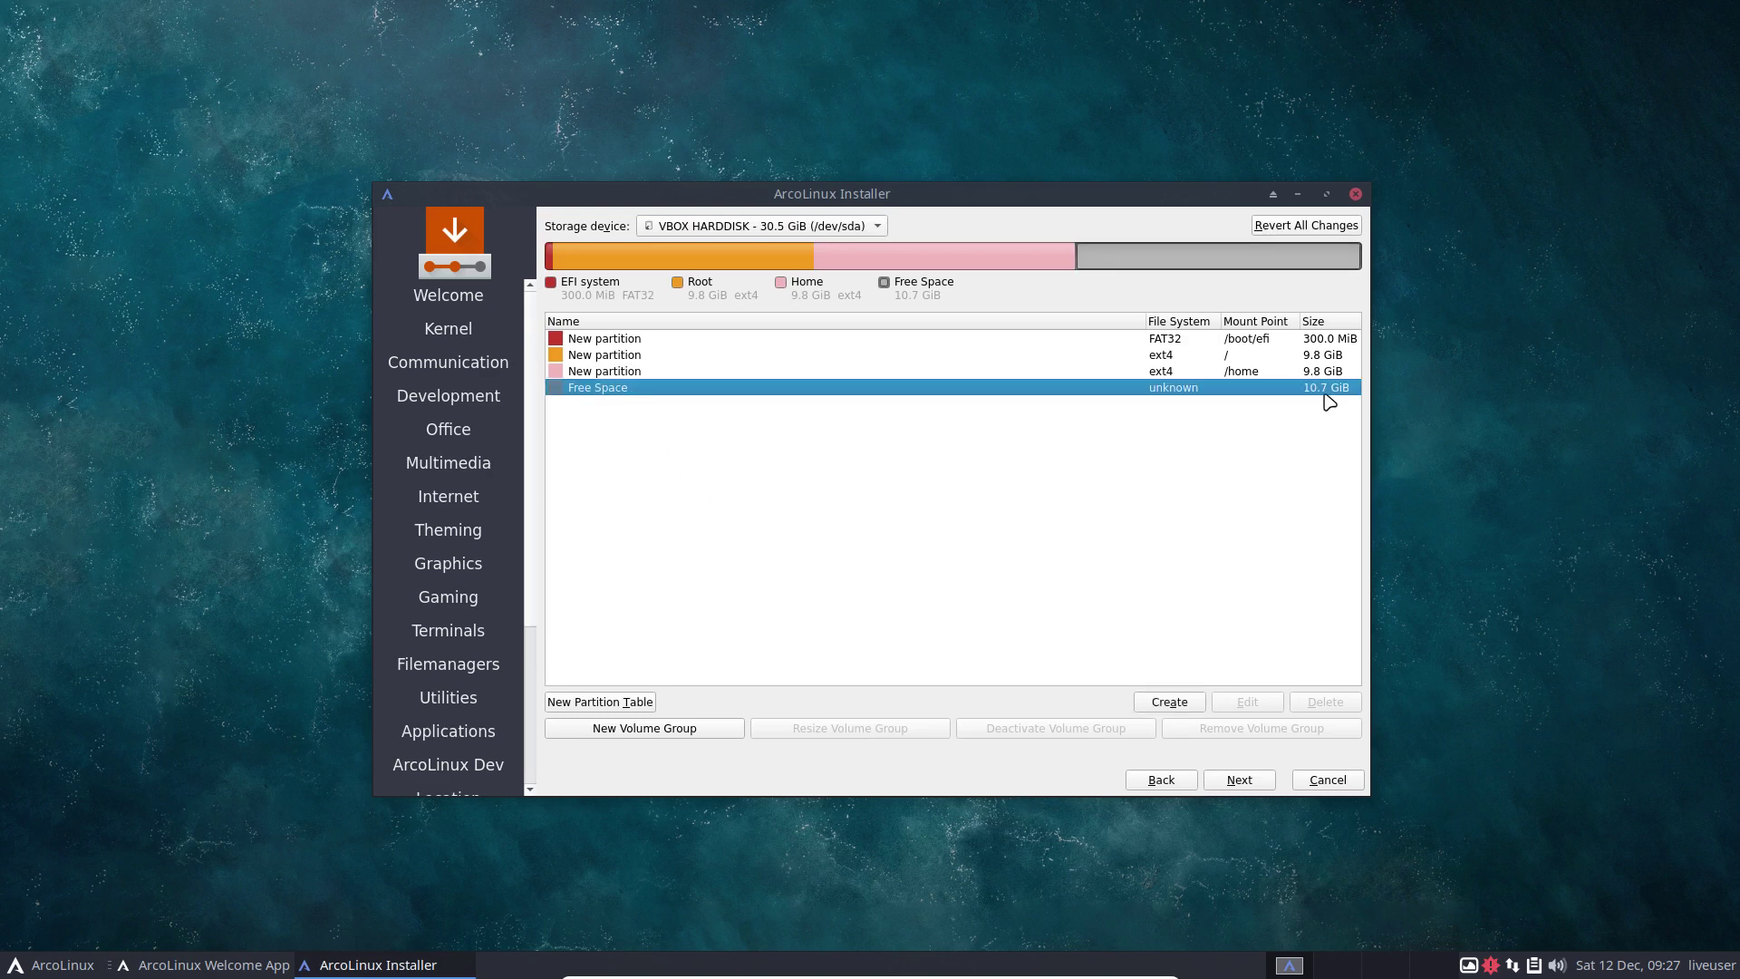
Create a linuxswap partition filling the last 10.7 GiB of free space.
{"action": "left_click", "coordinate": [1168, 703]}
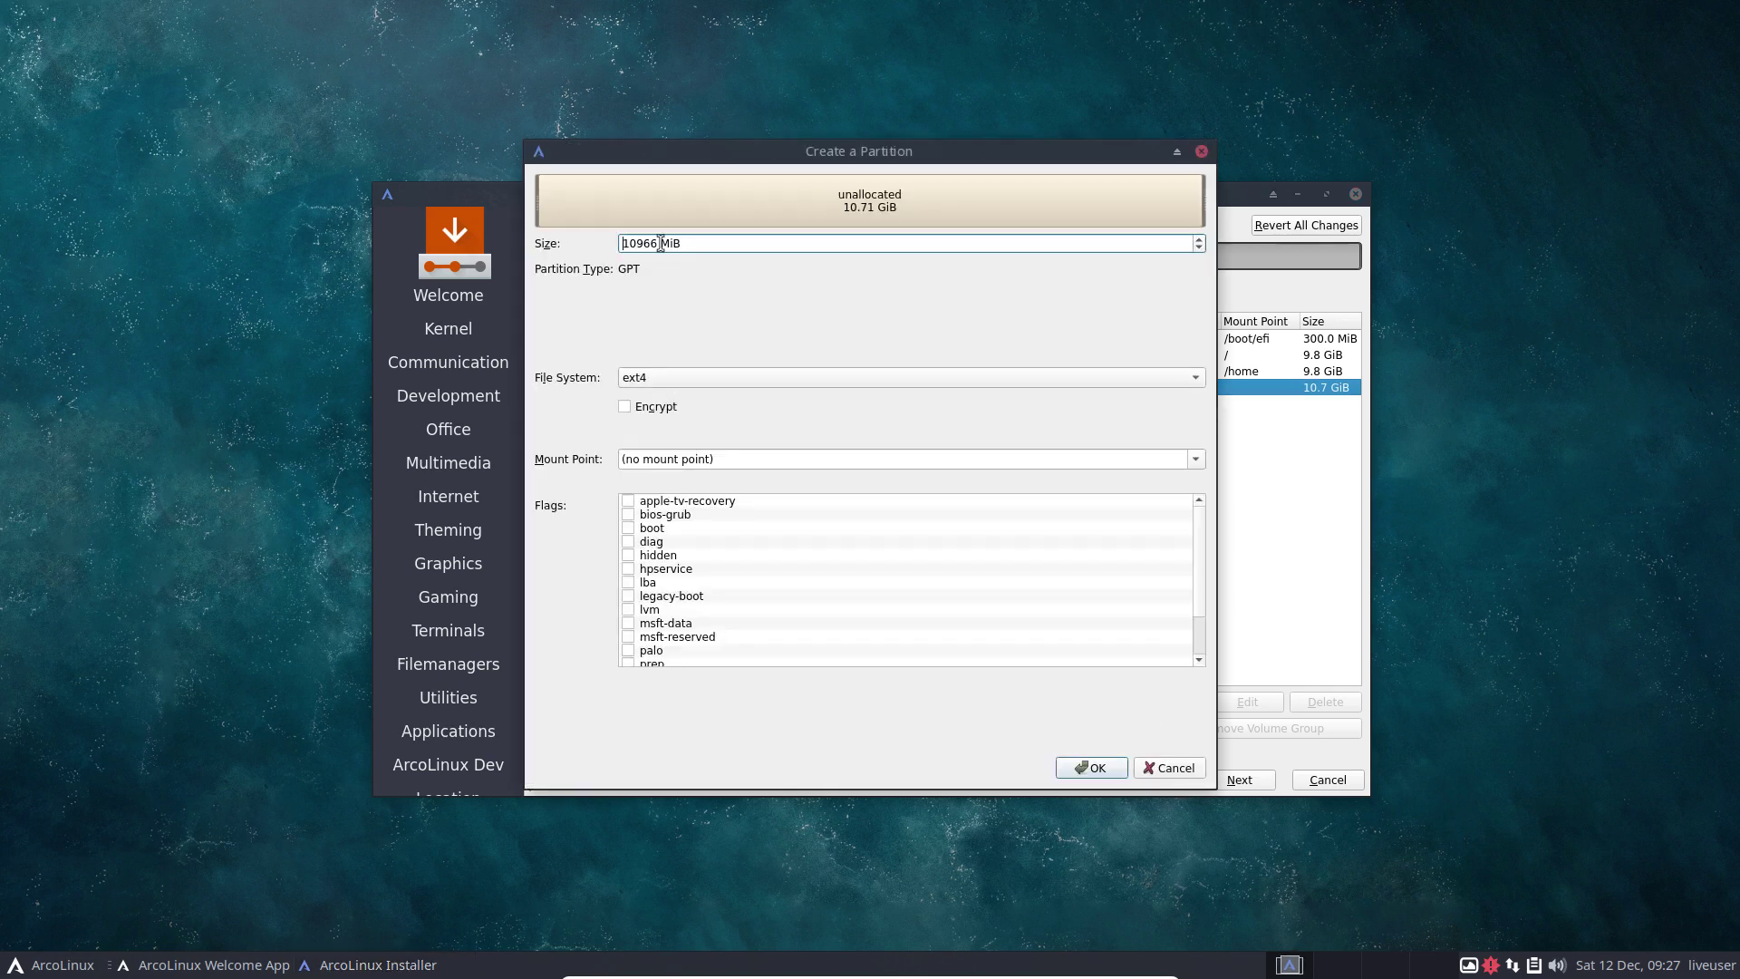
{"action": "left_click", "coordinate": [659, 380]}
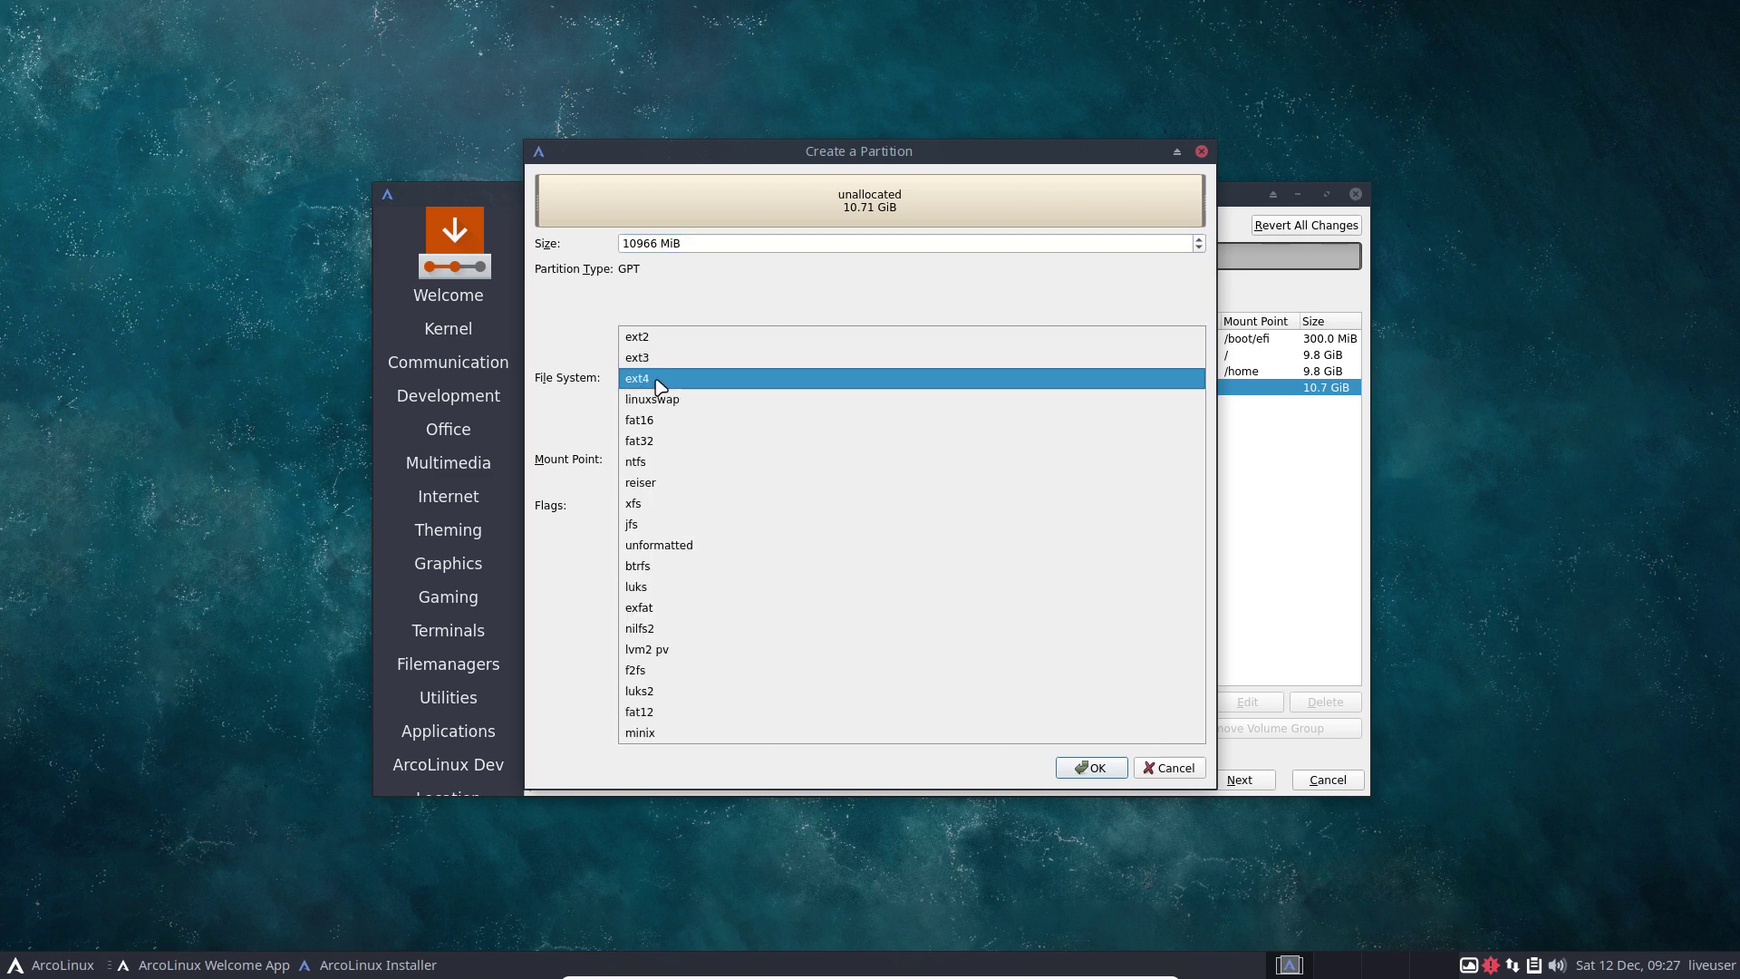
{"action": "left_click", "coordinate": [702, 399]}
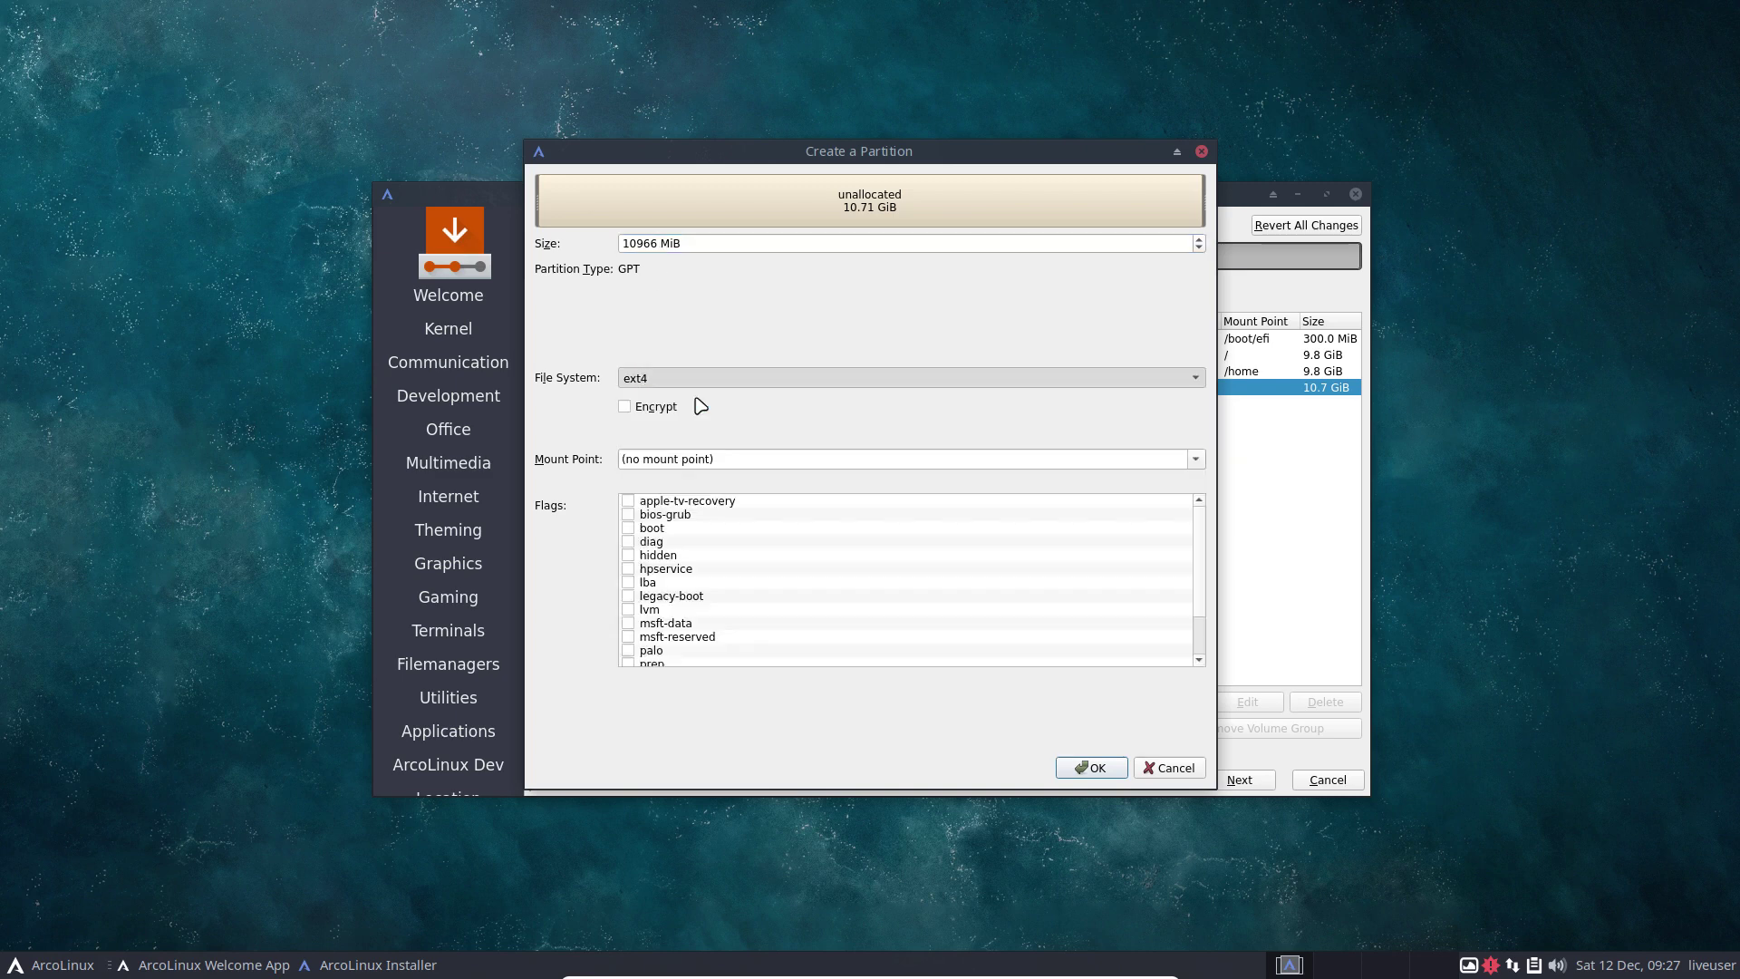
{"action": "left_click", "coordinate": [1105, 775]}
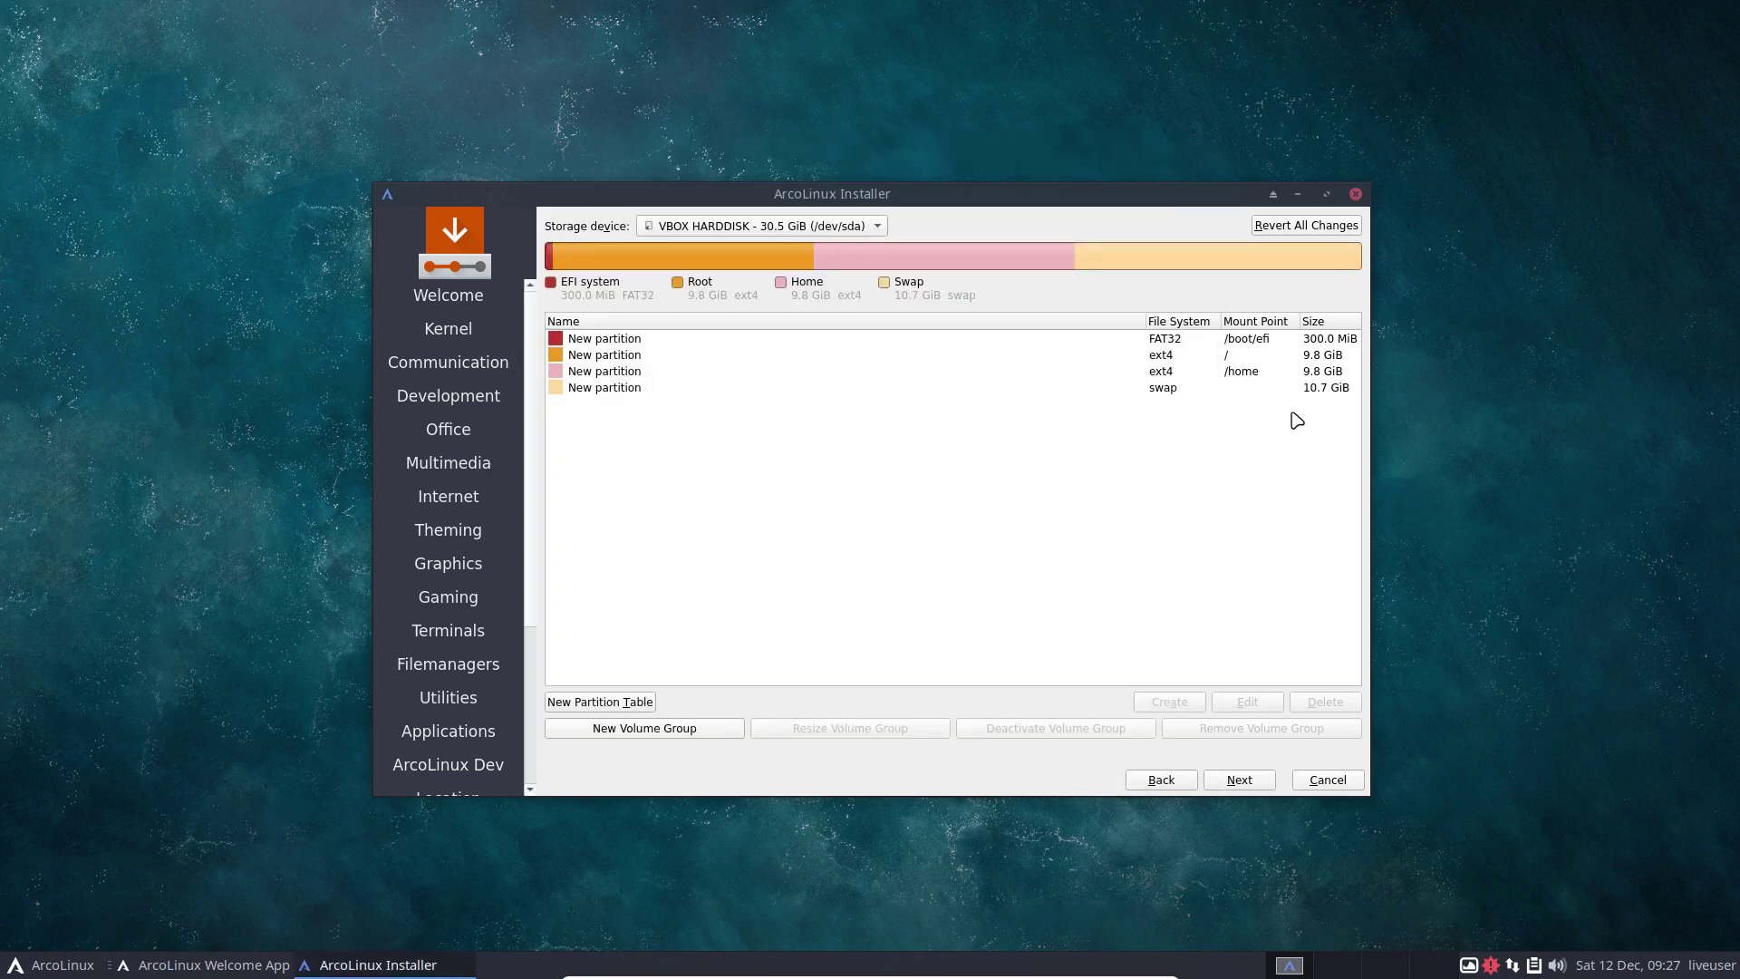
Review the swap, /home, root and EFI /boot/efi partition entries one by one.
{"action": "left_click", "coordinate": [1165, 390]}
{"action": "left_click", "coordinate": [1164, 375]}
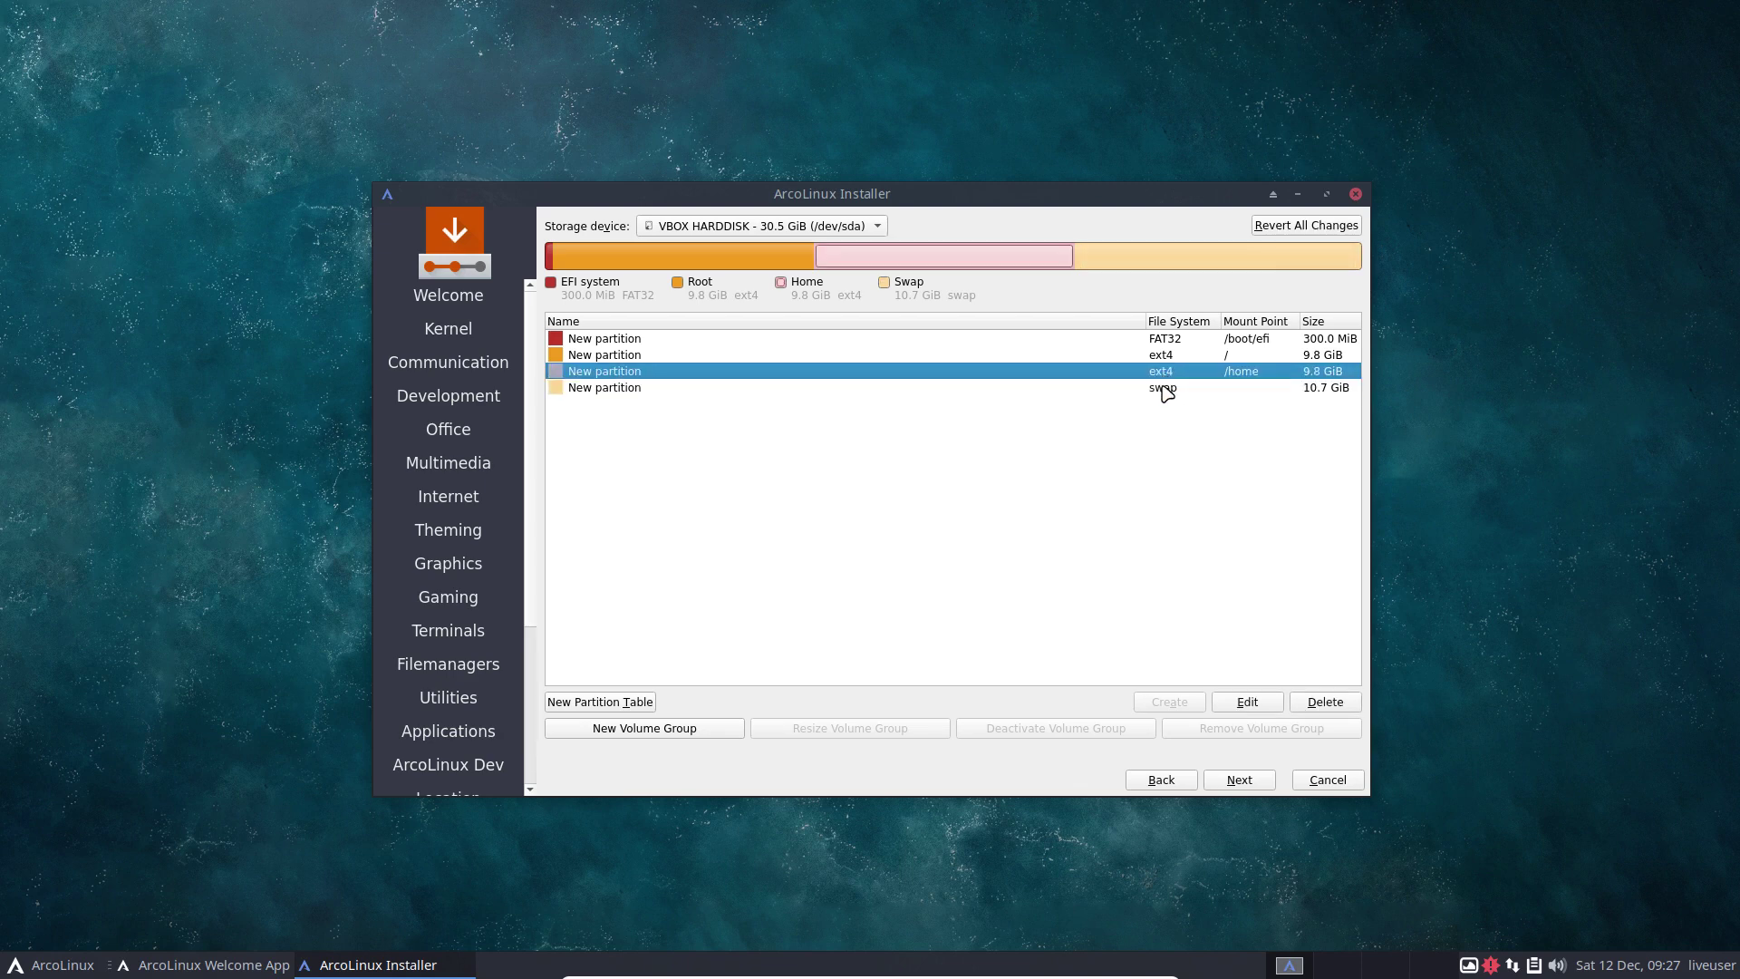
{"action": "left_click", "coordinate": [1167, 391]}
{"action": "left_click", "coordinate": [1169, 375]}
{"action": "left_click", "coordinate": [1172, 356]}
{"action": "left_click", "coordinate": [1189, 340]}
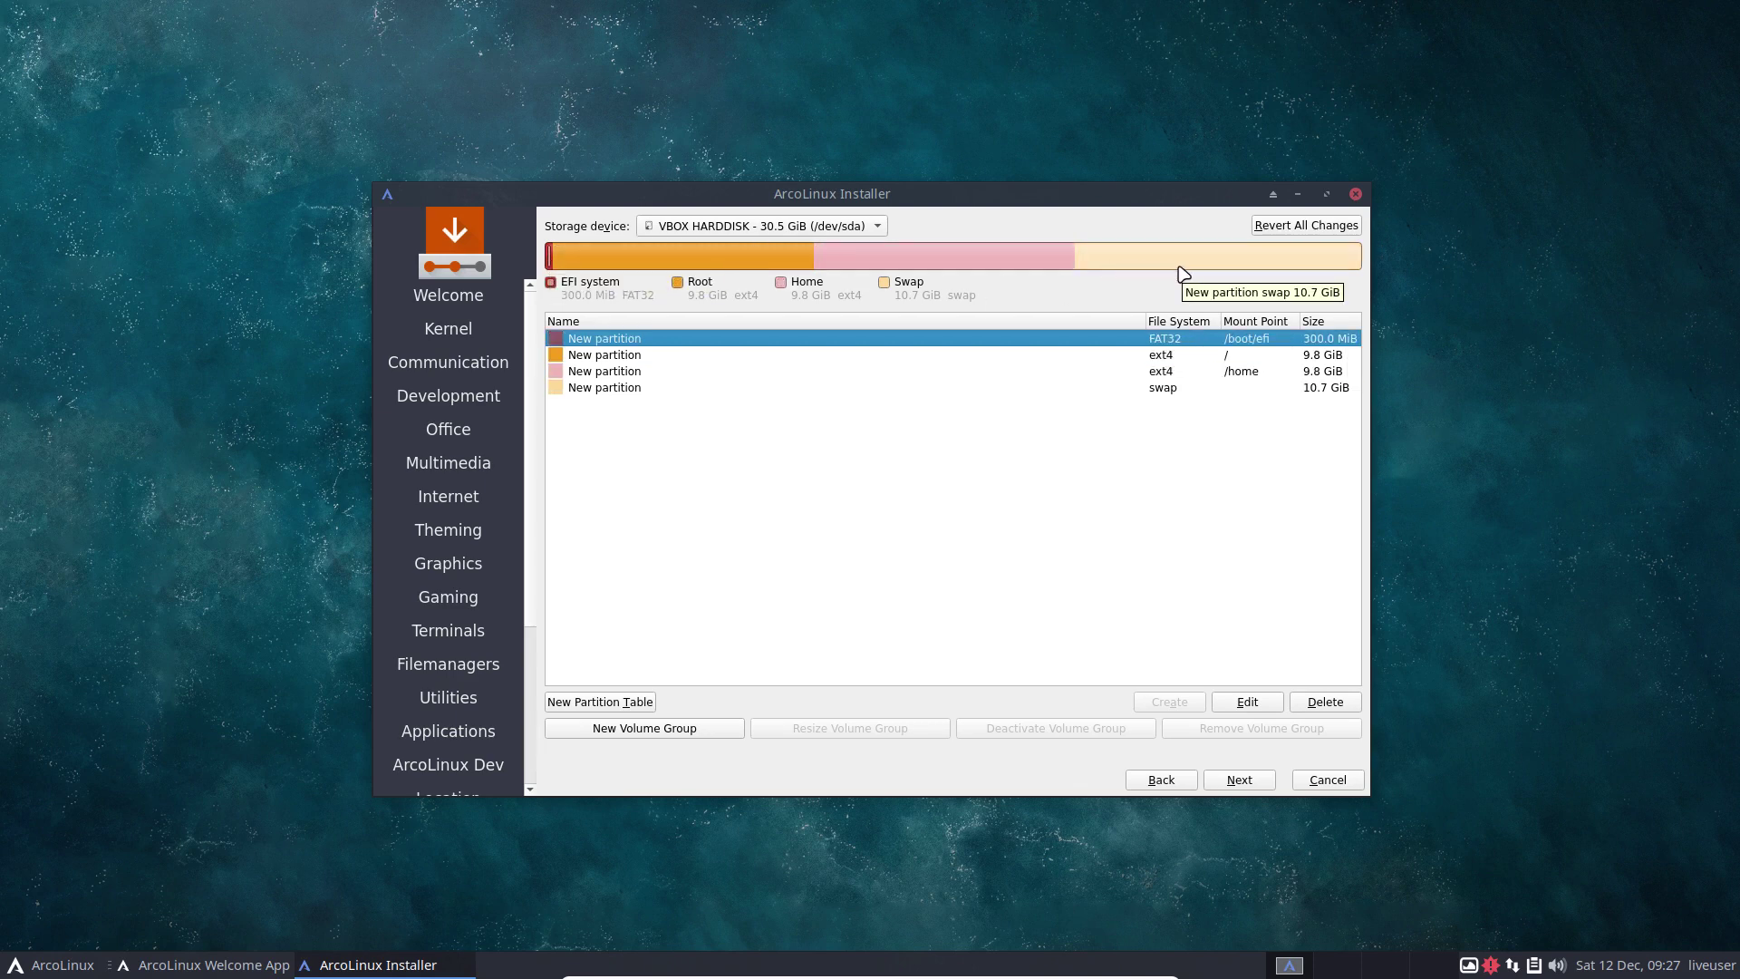
On the user account page, enter the user's full name and the password twice.
{"action": "left_click", "coordinate": [1249, 781]}
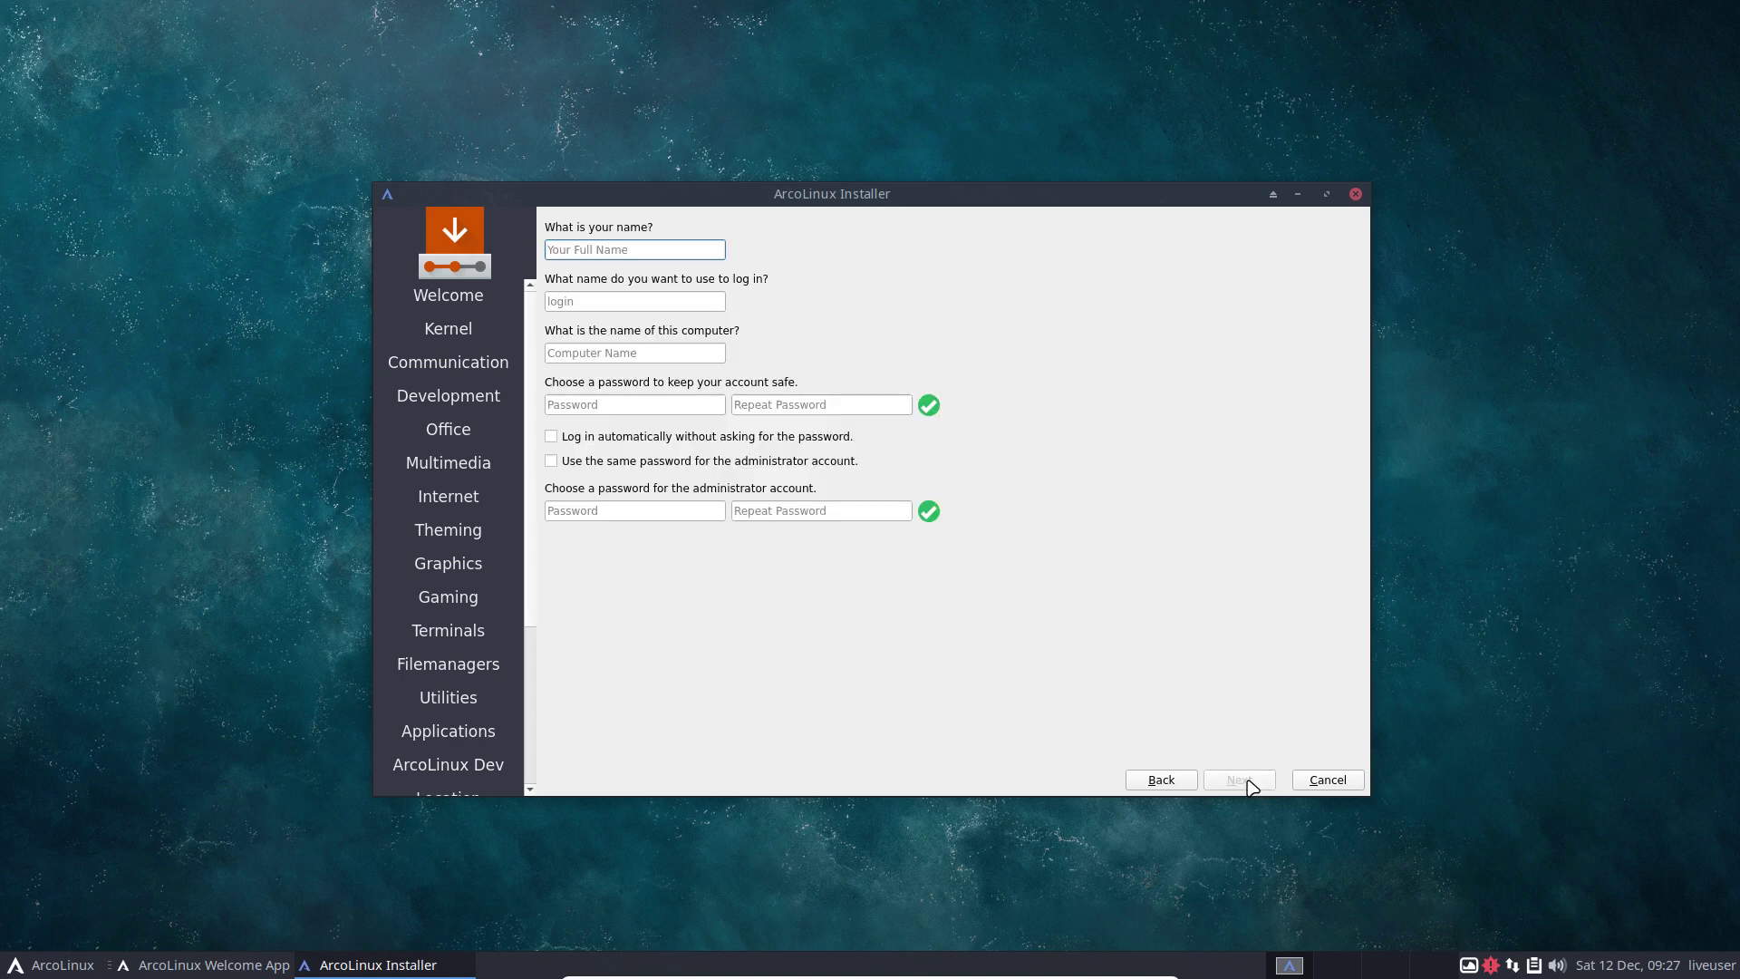
{"action": "type", "text": "erik"}
{"action": "key", "text": "Tab"}
{"action": "key", "text": "Tab"}
{"action": "key", "text": "Tab"}
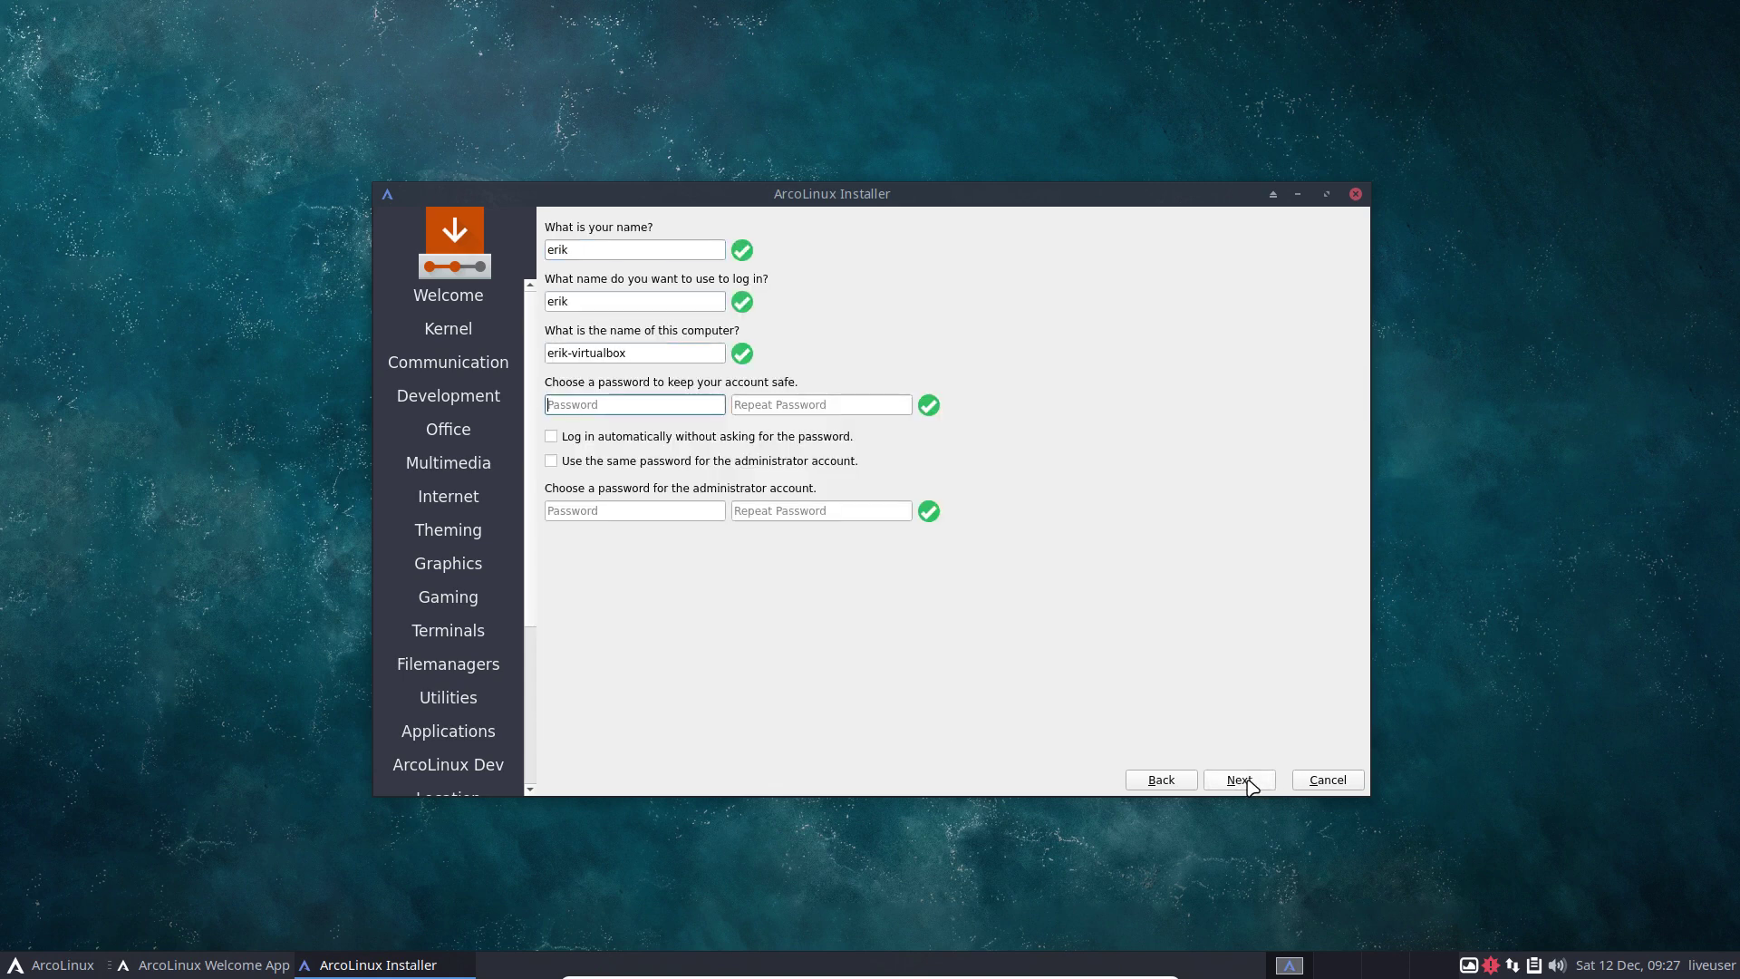
{"action": "type", "text": "test"}
{"action": "key", "text": "Tab"}
{"action": "type", "text": "test"}
Enable automatic login and reuse the password for the administrator account, then continue to the summary.
{"action": "key", "text": "Tab"}
{"action": "key", "text": "space"}
{"action": "key", "text": "Tab"}
{"action": "key", "text": "space"}
{"action": "left_click", "coordinate": [1262, 785]}
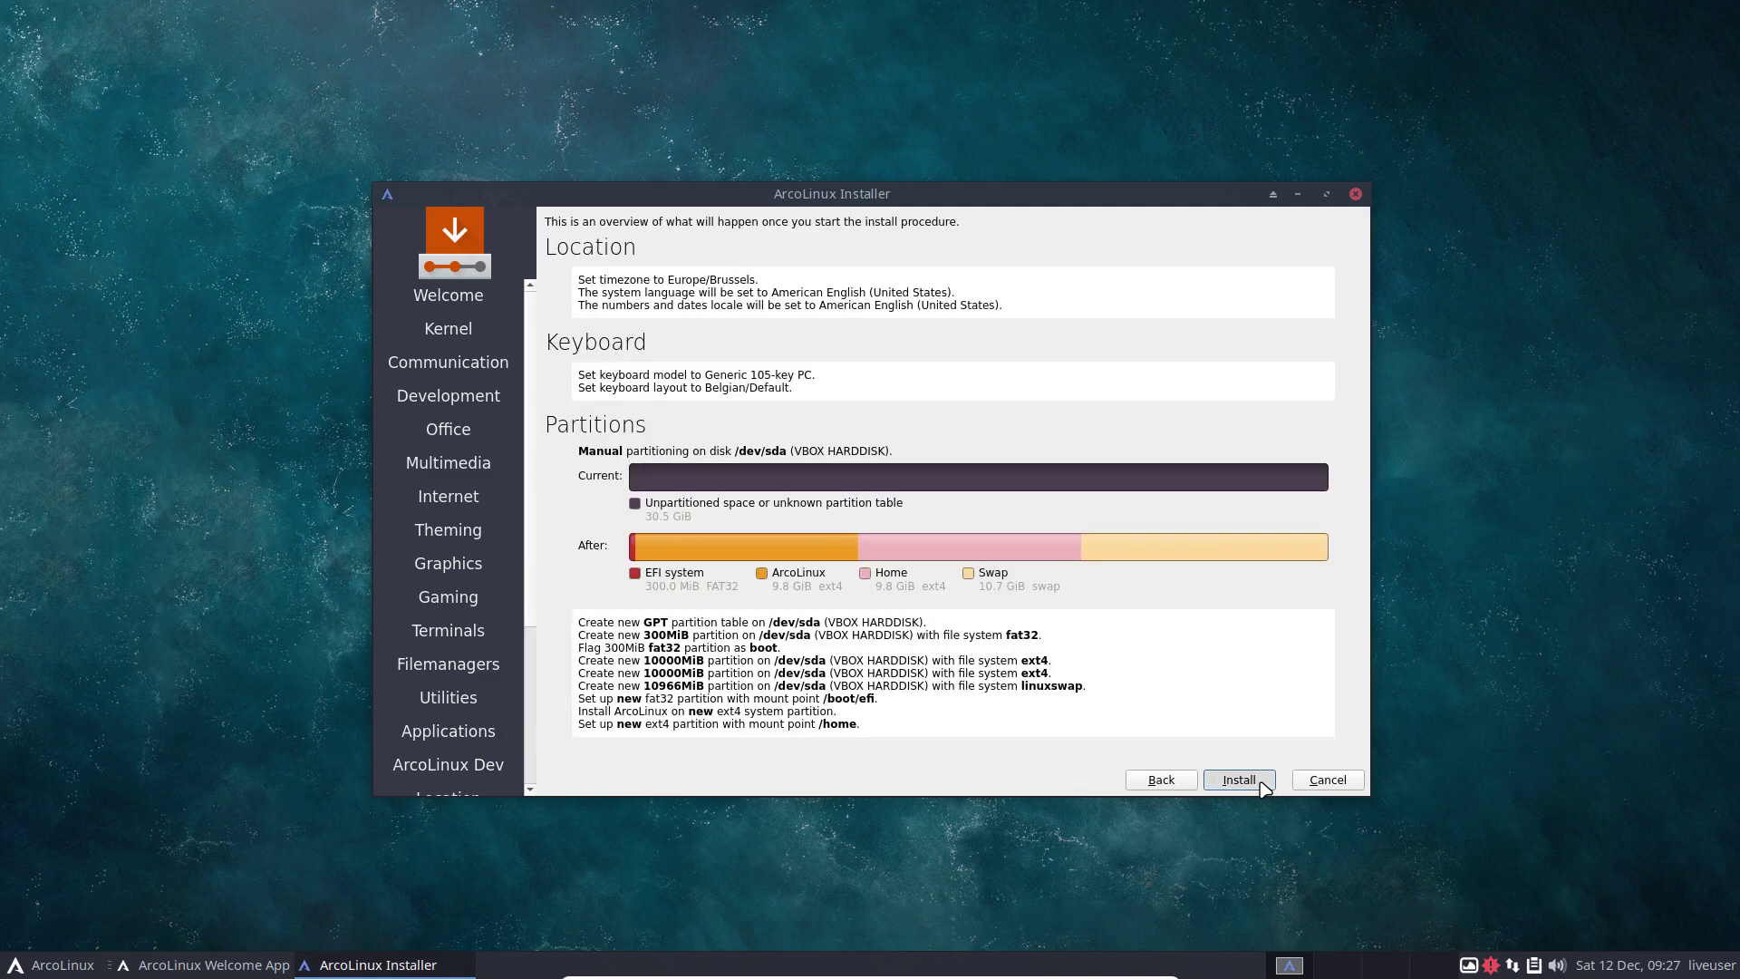
Start the ArcoLinux installation, then bring up the desktop's context menu after dismissing the Whisker menu.
{"action": "left_click", "coordinate": [1262, 783]}
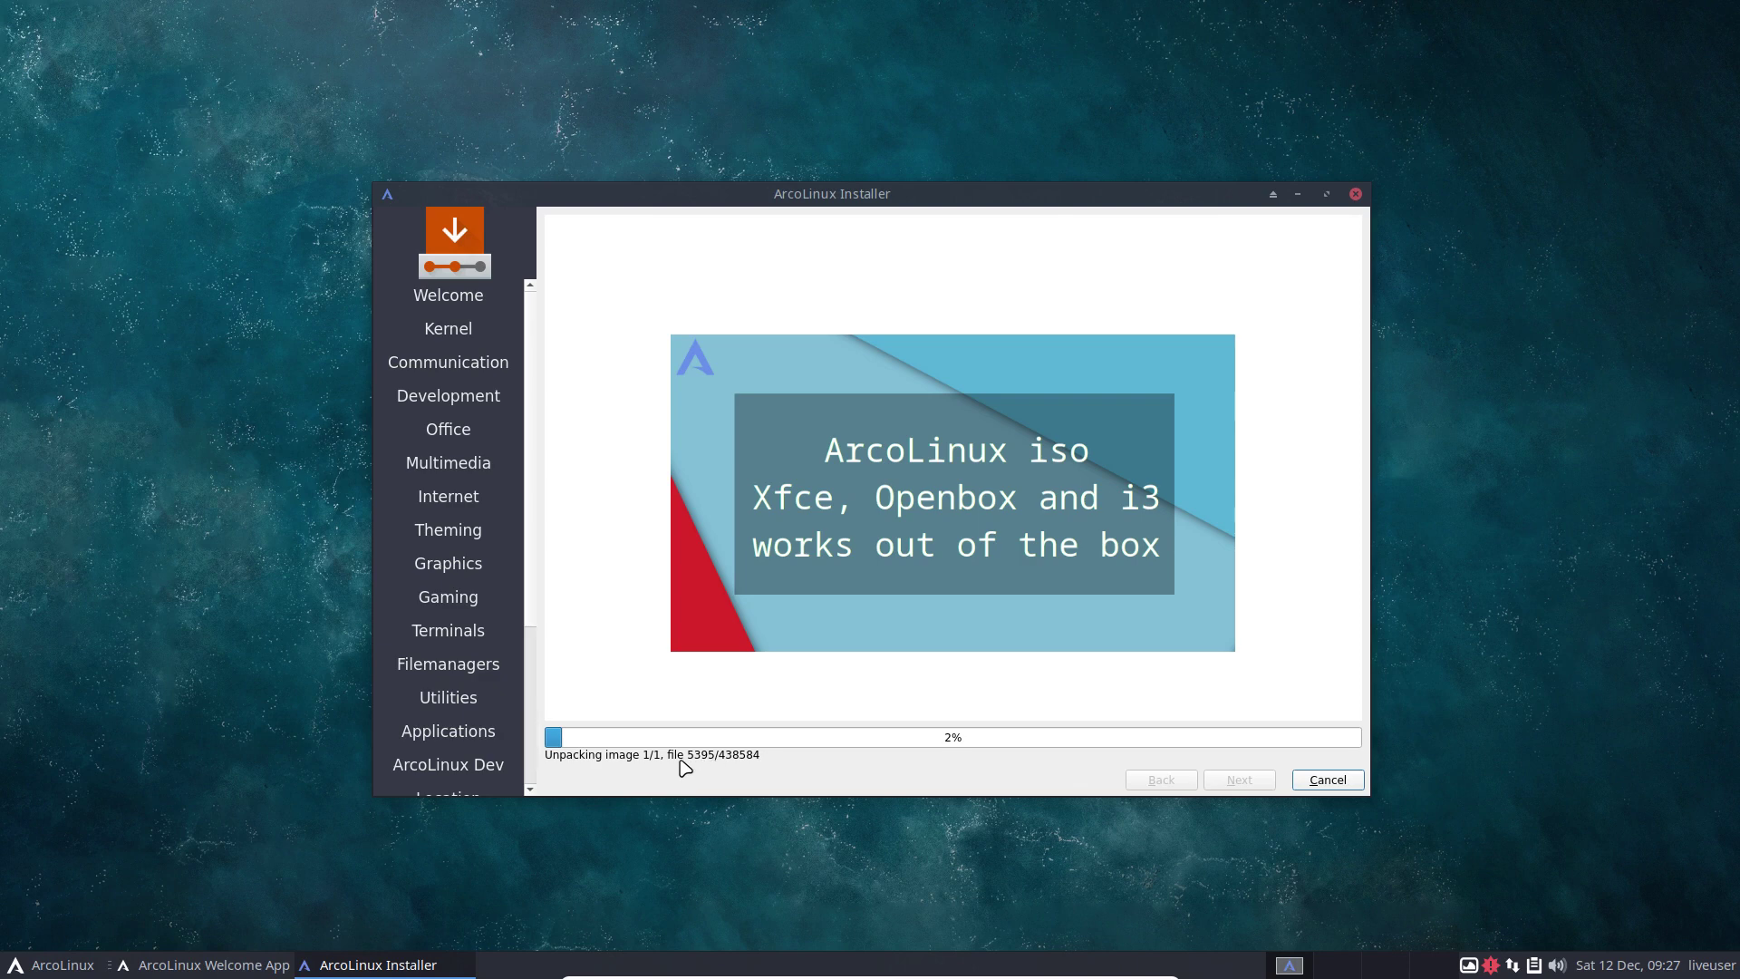
{"action": "left_click", "coordinate": [50, 968]}
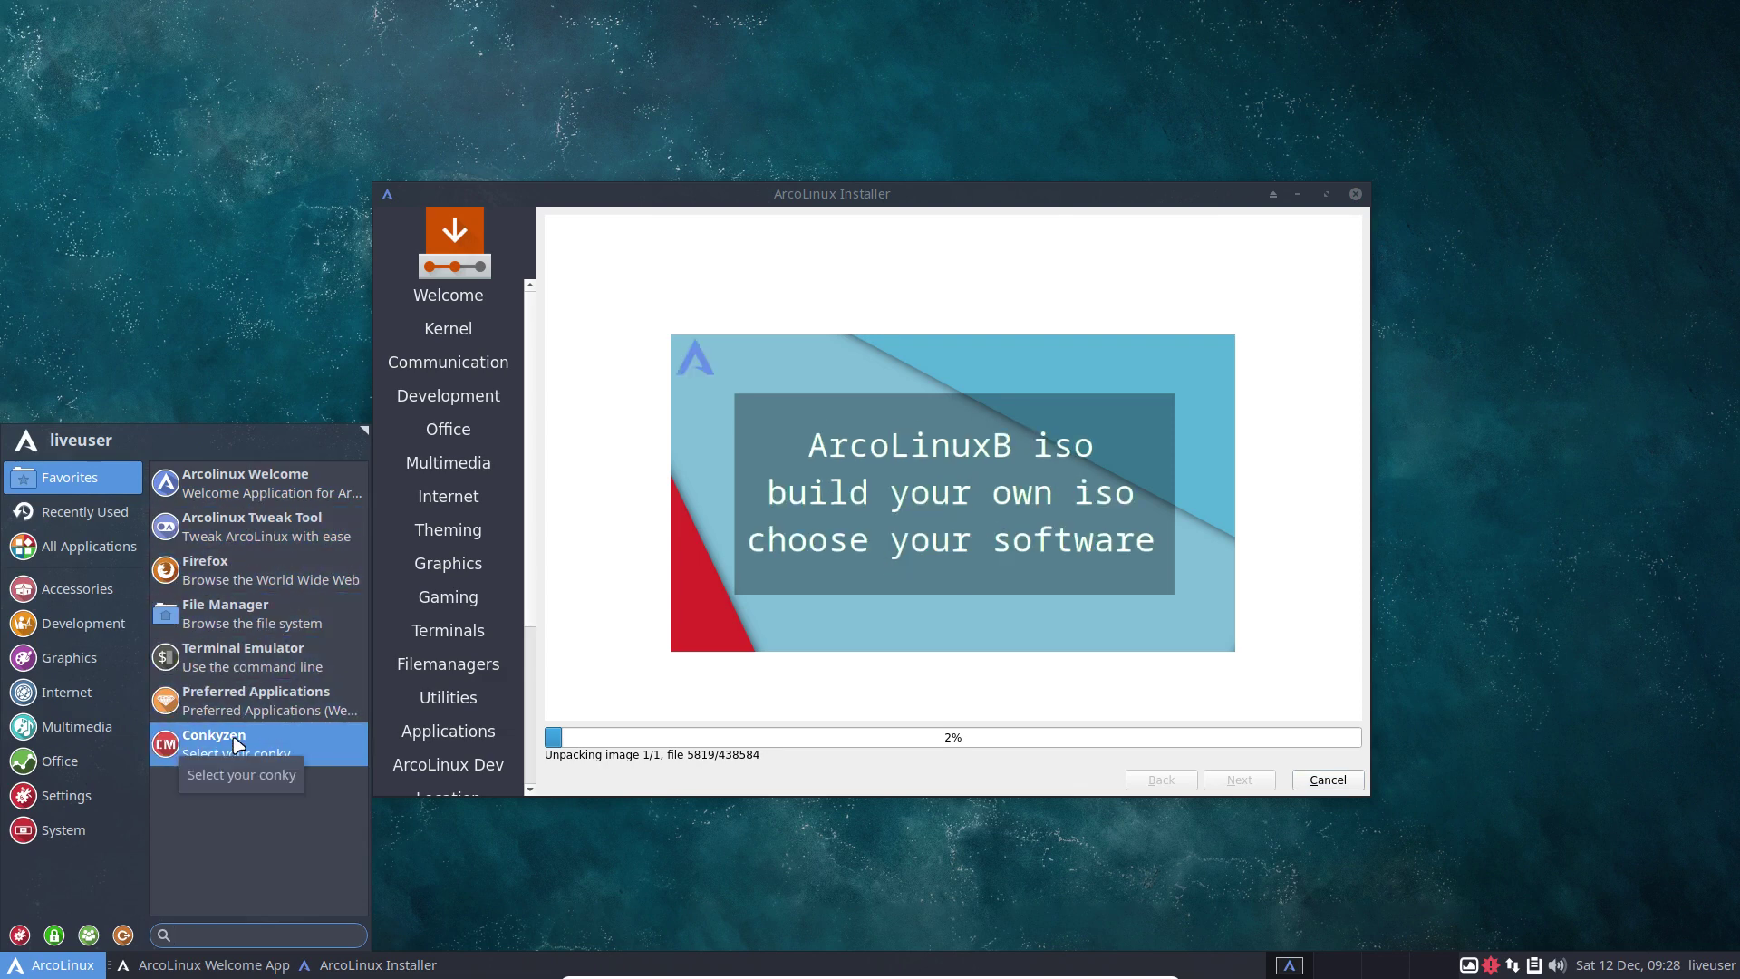
{"action": "left_click", "coordinate": [176, 156]}
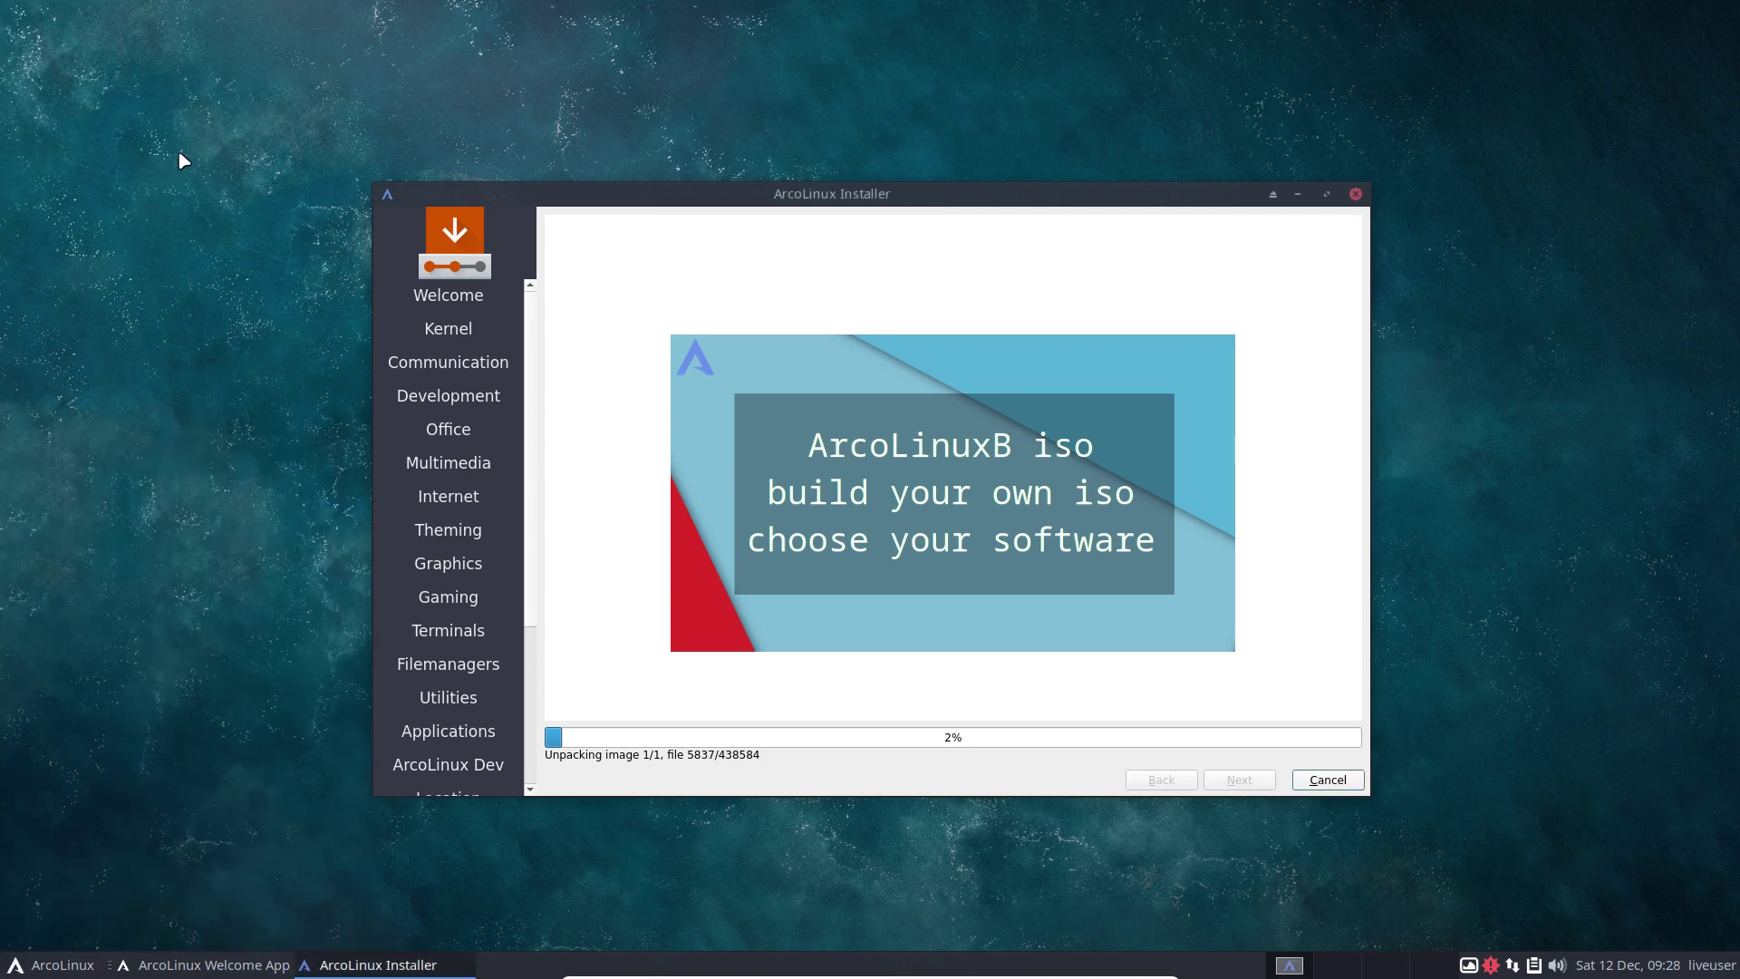
{"action": "right_click", "coordinate": [178, 156]}
Open a file manager window and browse to /tmp/calamares-root-c9h_t8jk.
{"action": "left_click", "coordinate": [236, 174]}
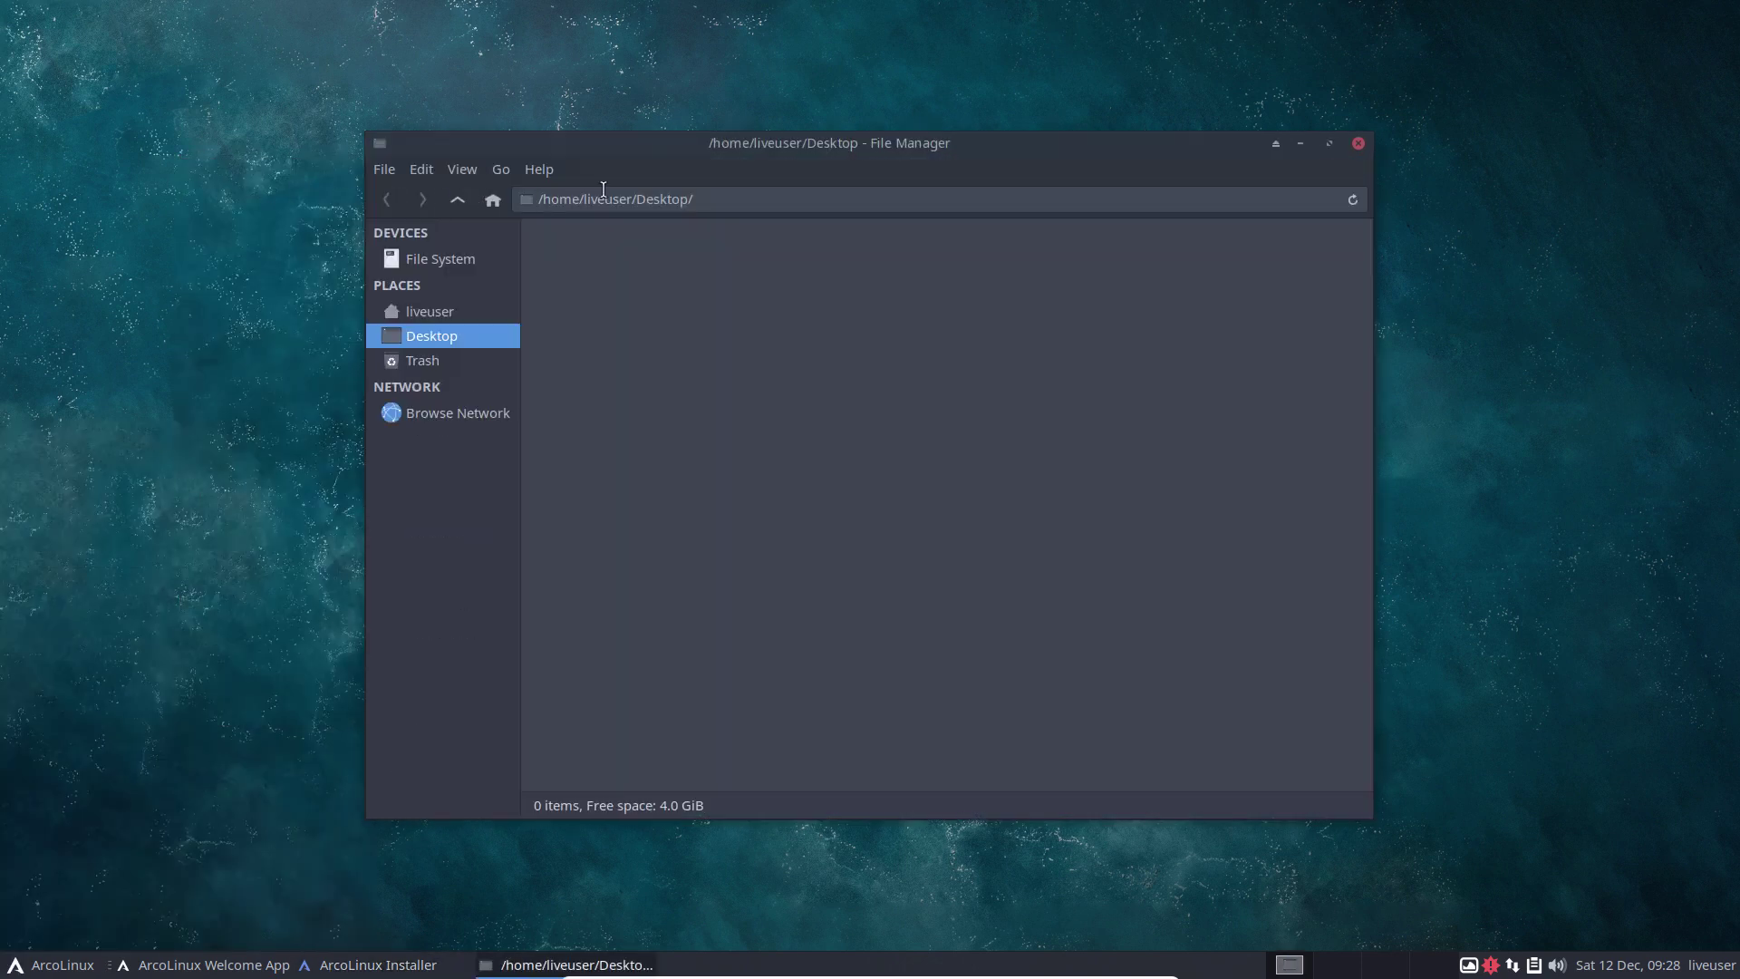
{"action": "left_click", "coordinate": [444, 262]}
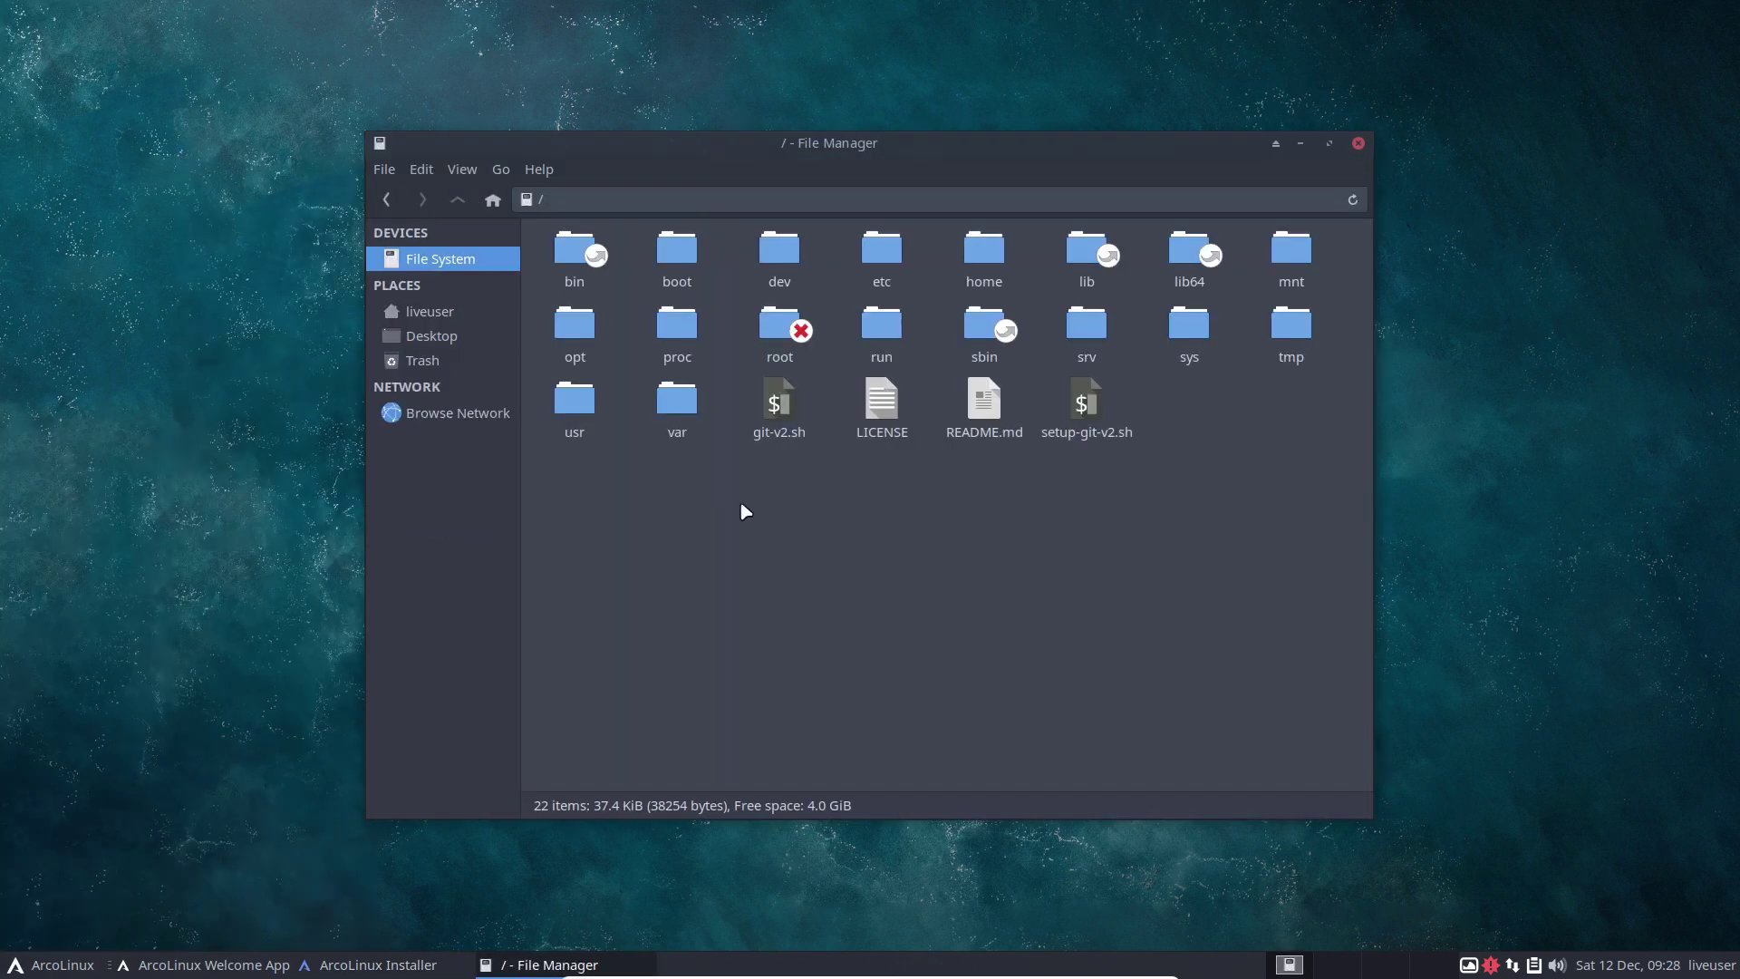
{"action": "double_click", "coordinate": [1287, 336]}
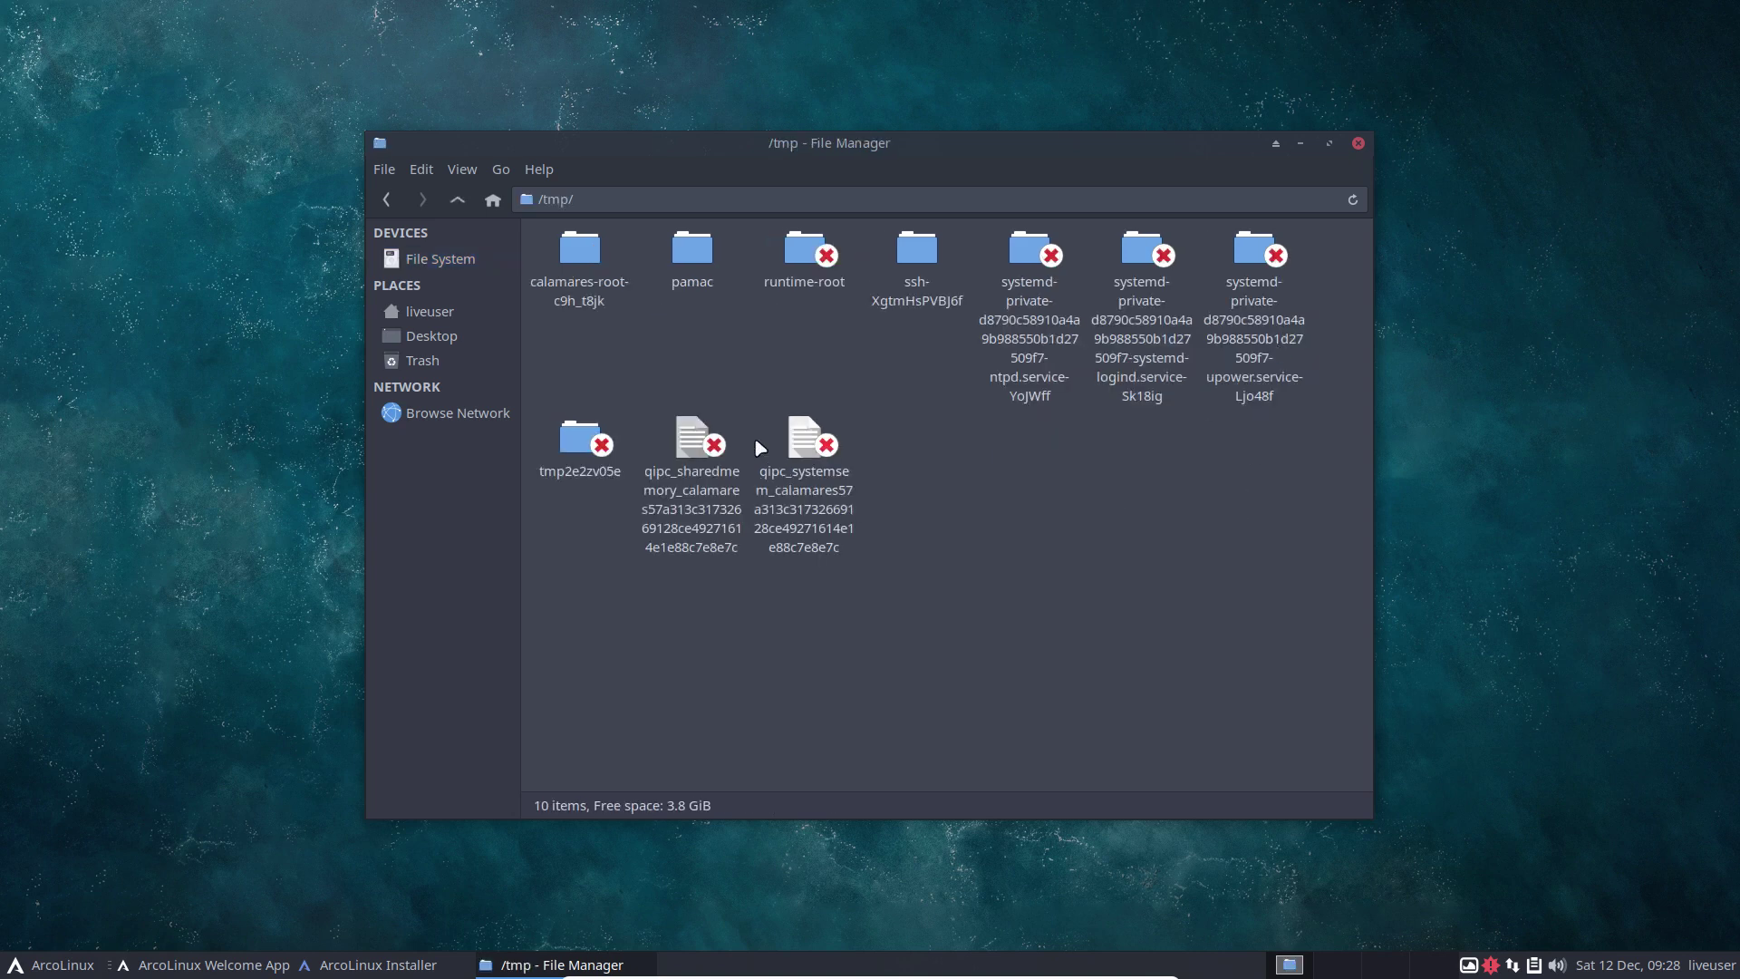
{"action": "double_click", "coordinate": [598, 258]}
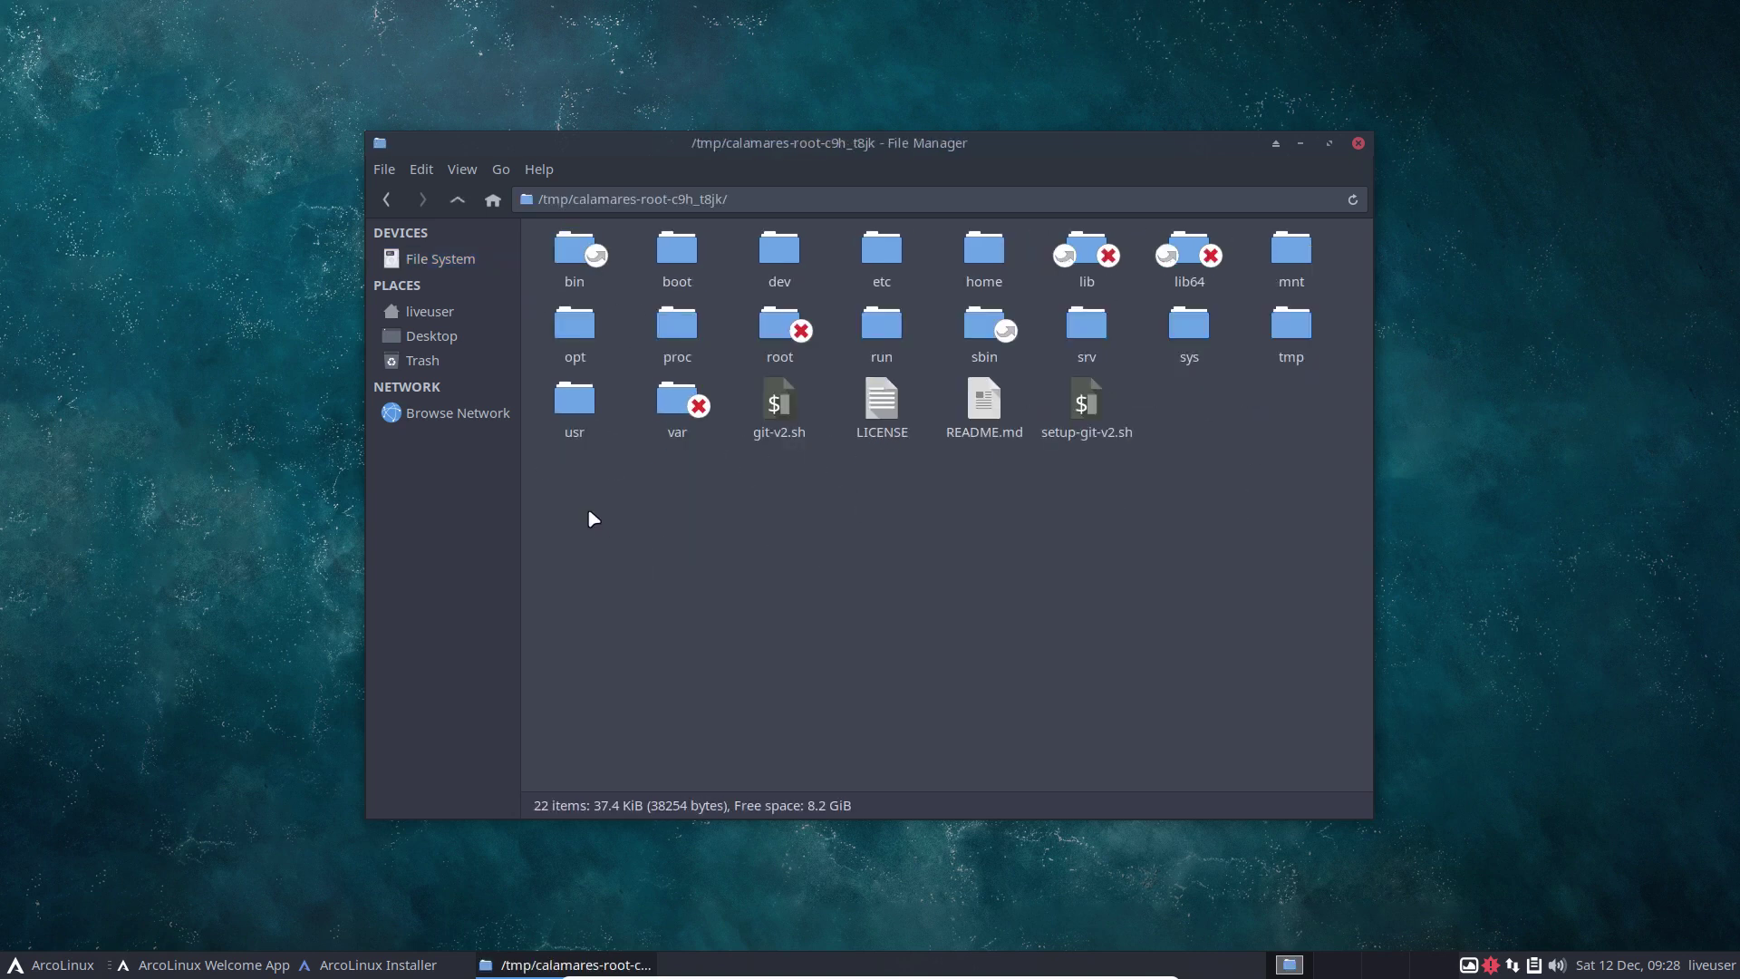
{"action": "left_click_drag", "start_coordinate": [593, 518], "coordinate": [1363, 238]}
{"action": "left_click", "coordinate": [981, 583]}
Inspect the new system's etc folder, close the file manager and leave full-screen VM view.
{"action": "left_click_drag", "start_coordinate": [839, 143], "coordinate": [976, 79]}
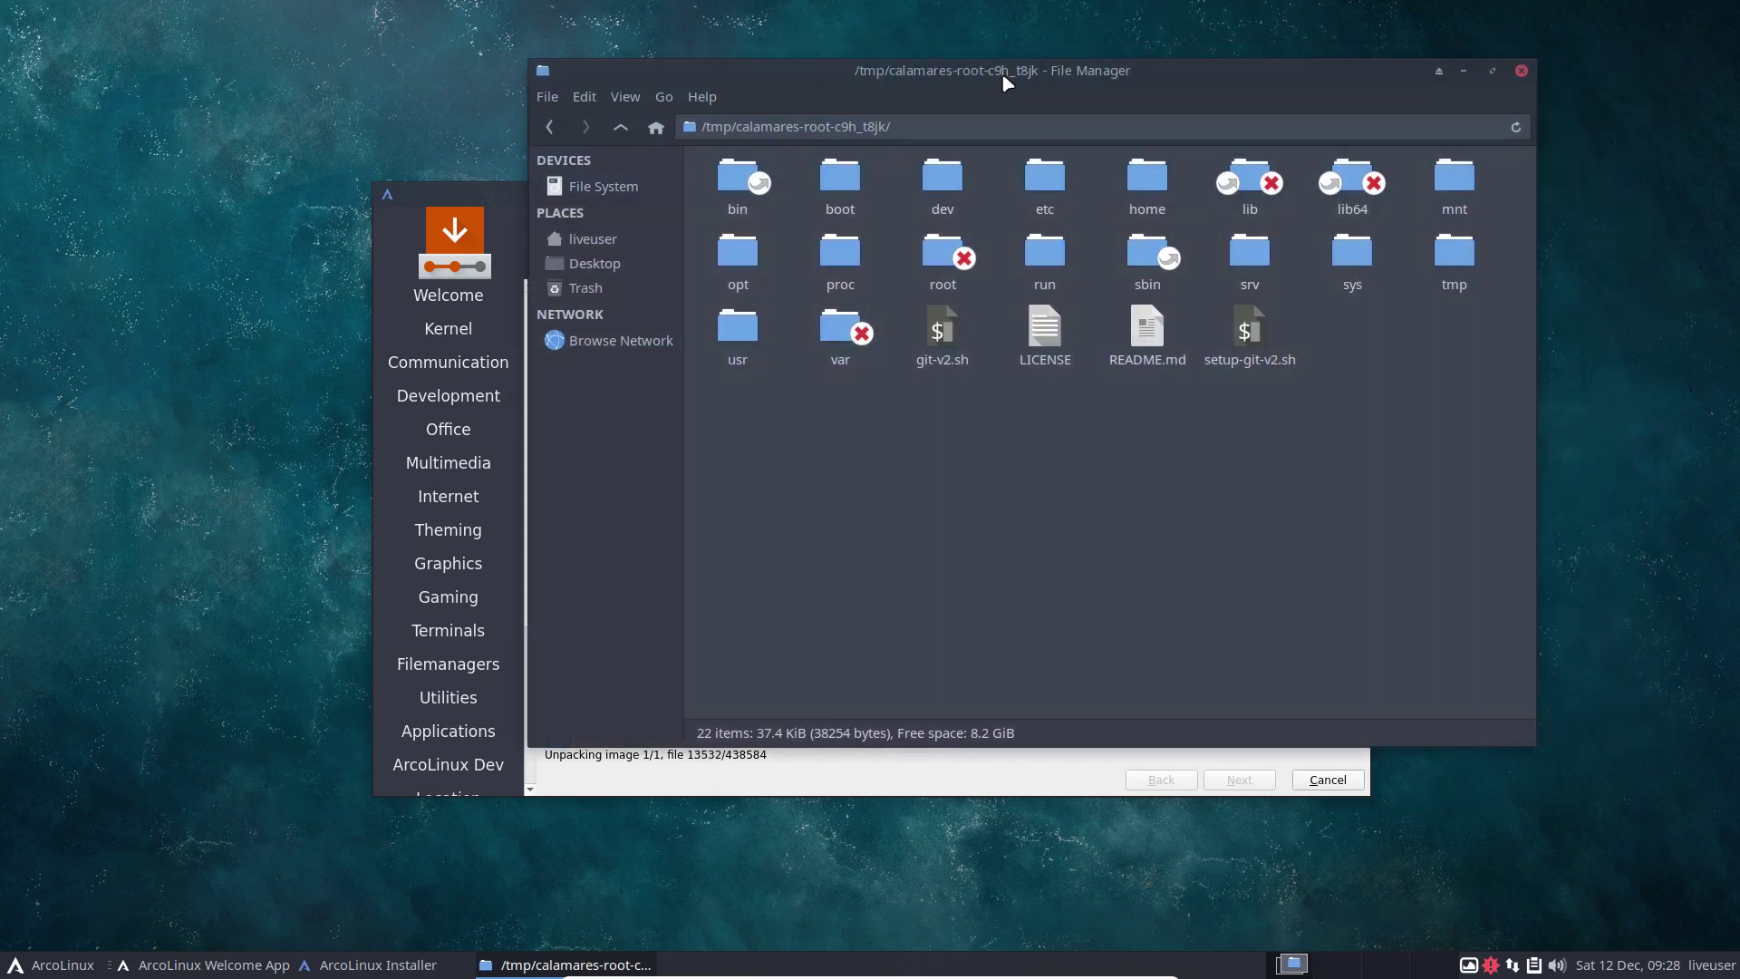
{"action": "double_click", "coordinate": [1051, 178]}
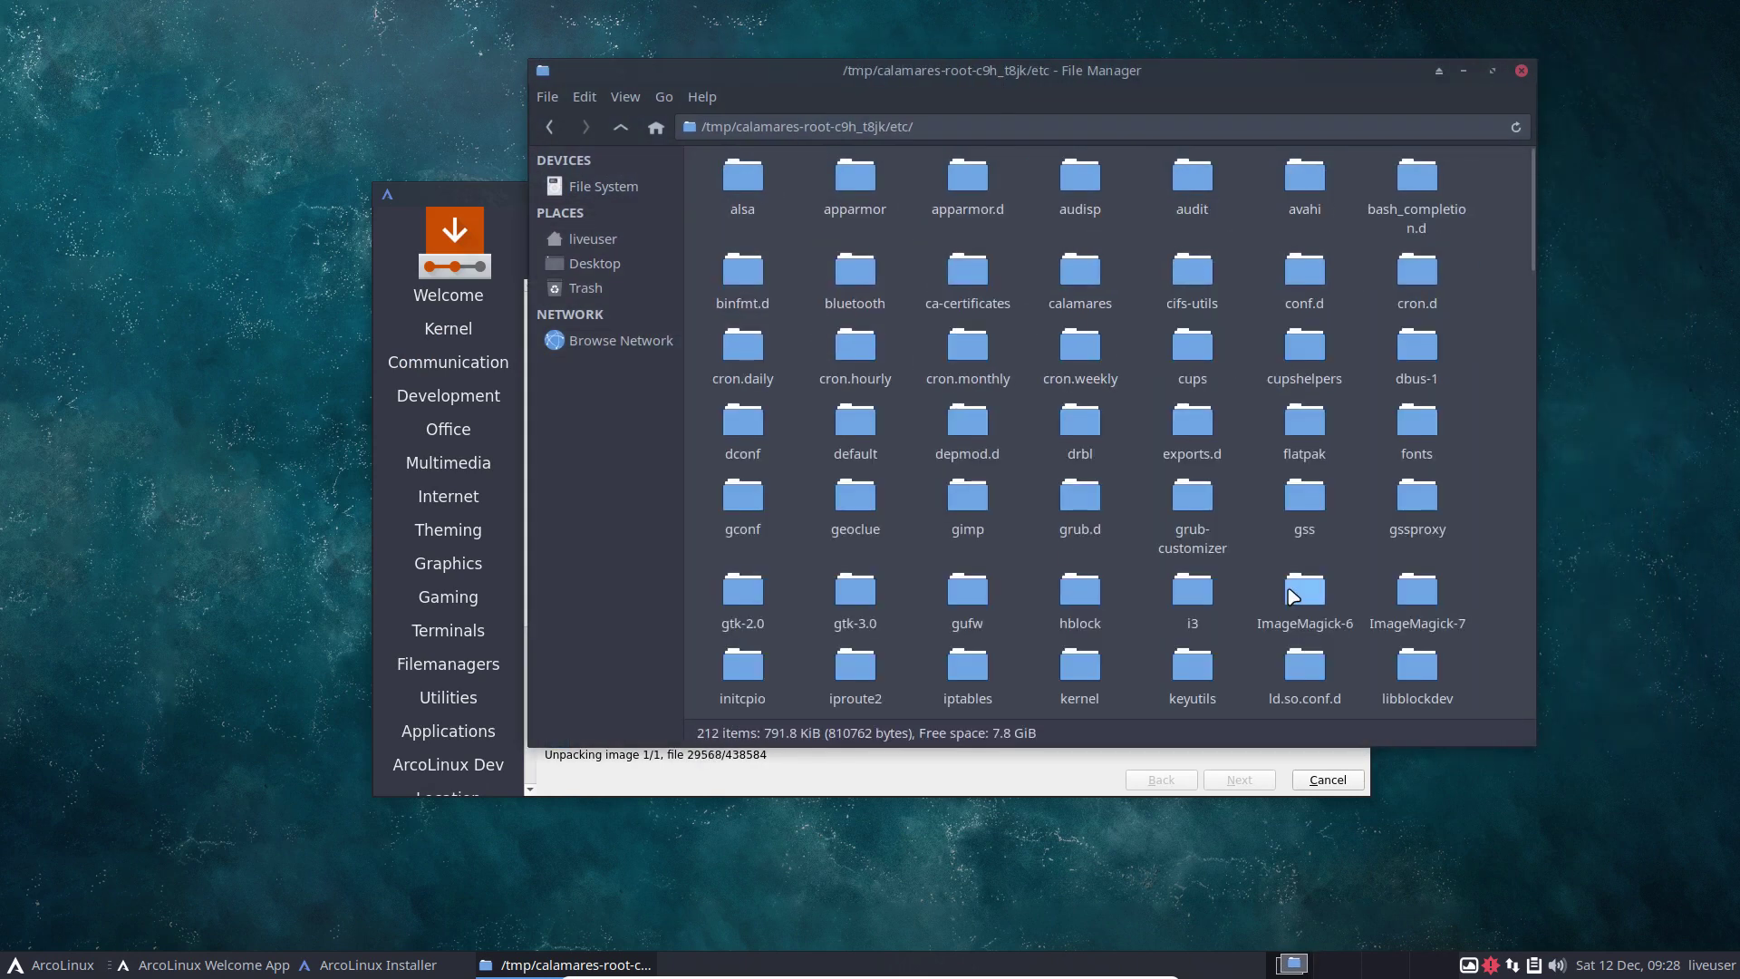
{"action": "left_click_drag", "start_coordinate": [1532, 263], "coordinate": [1509, 428]}
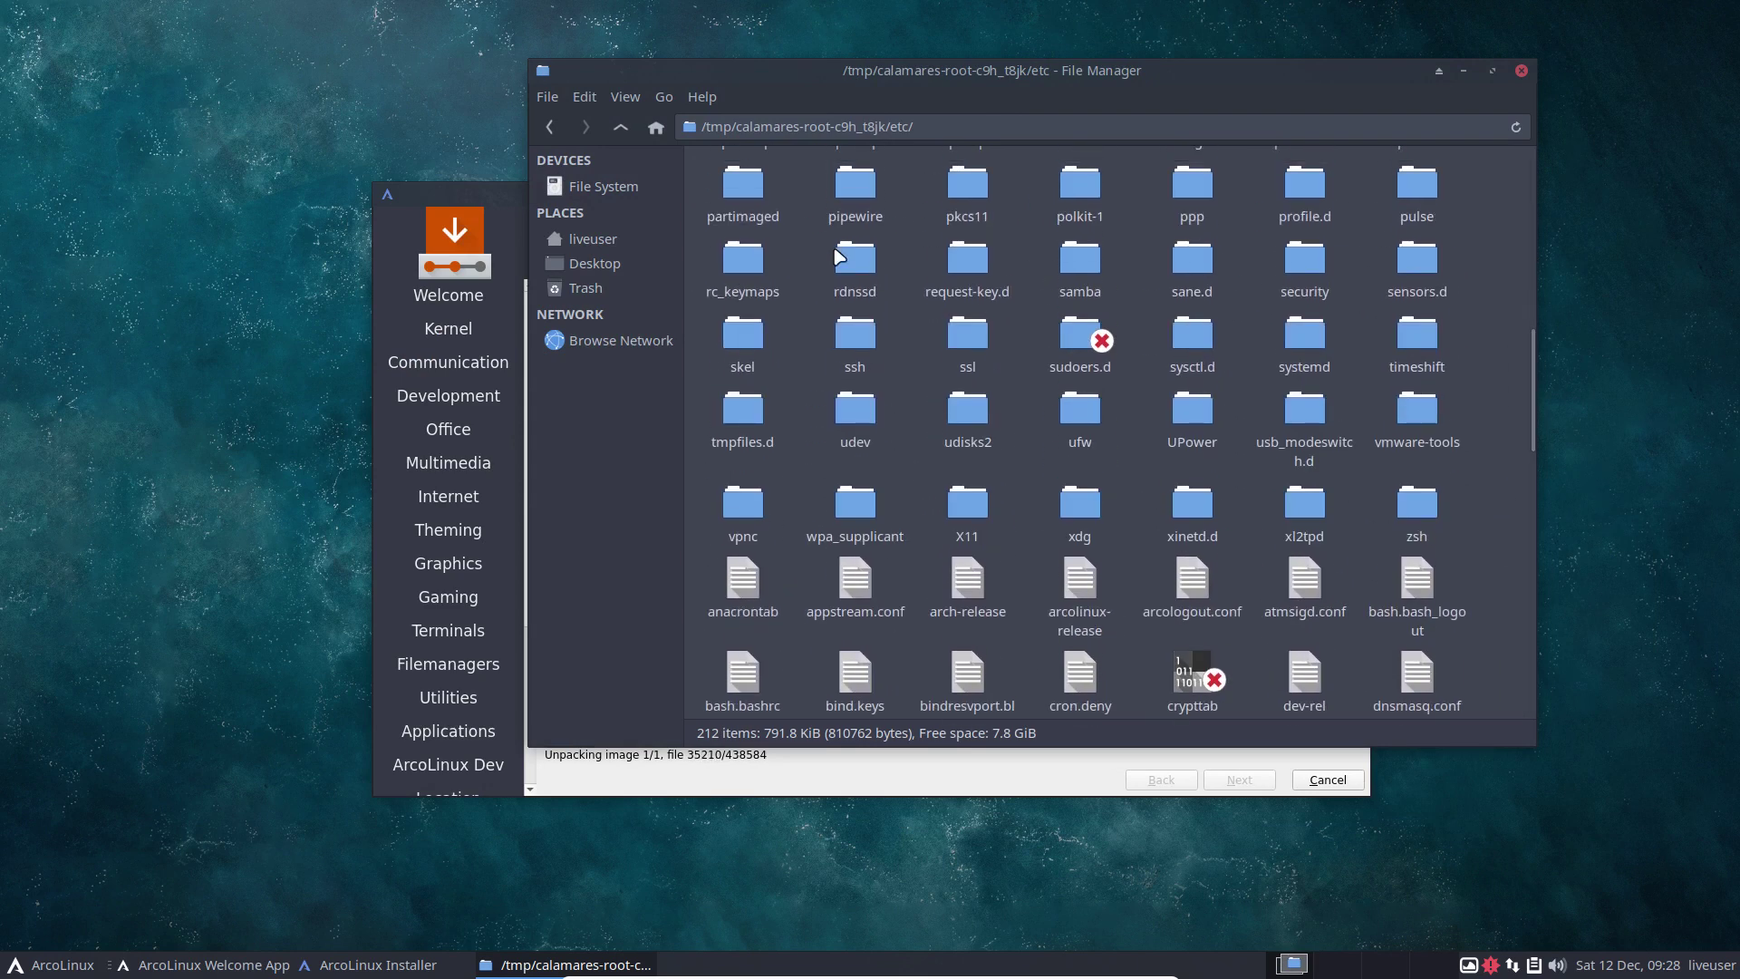
{"action": "left_click", "coordinate": [622, 130]}
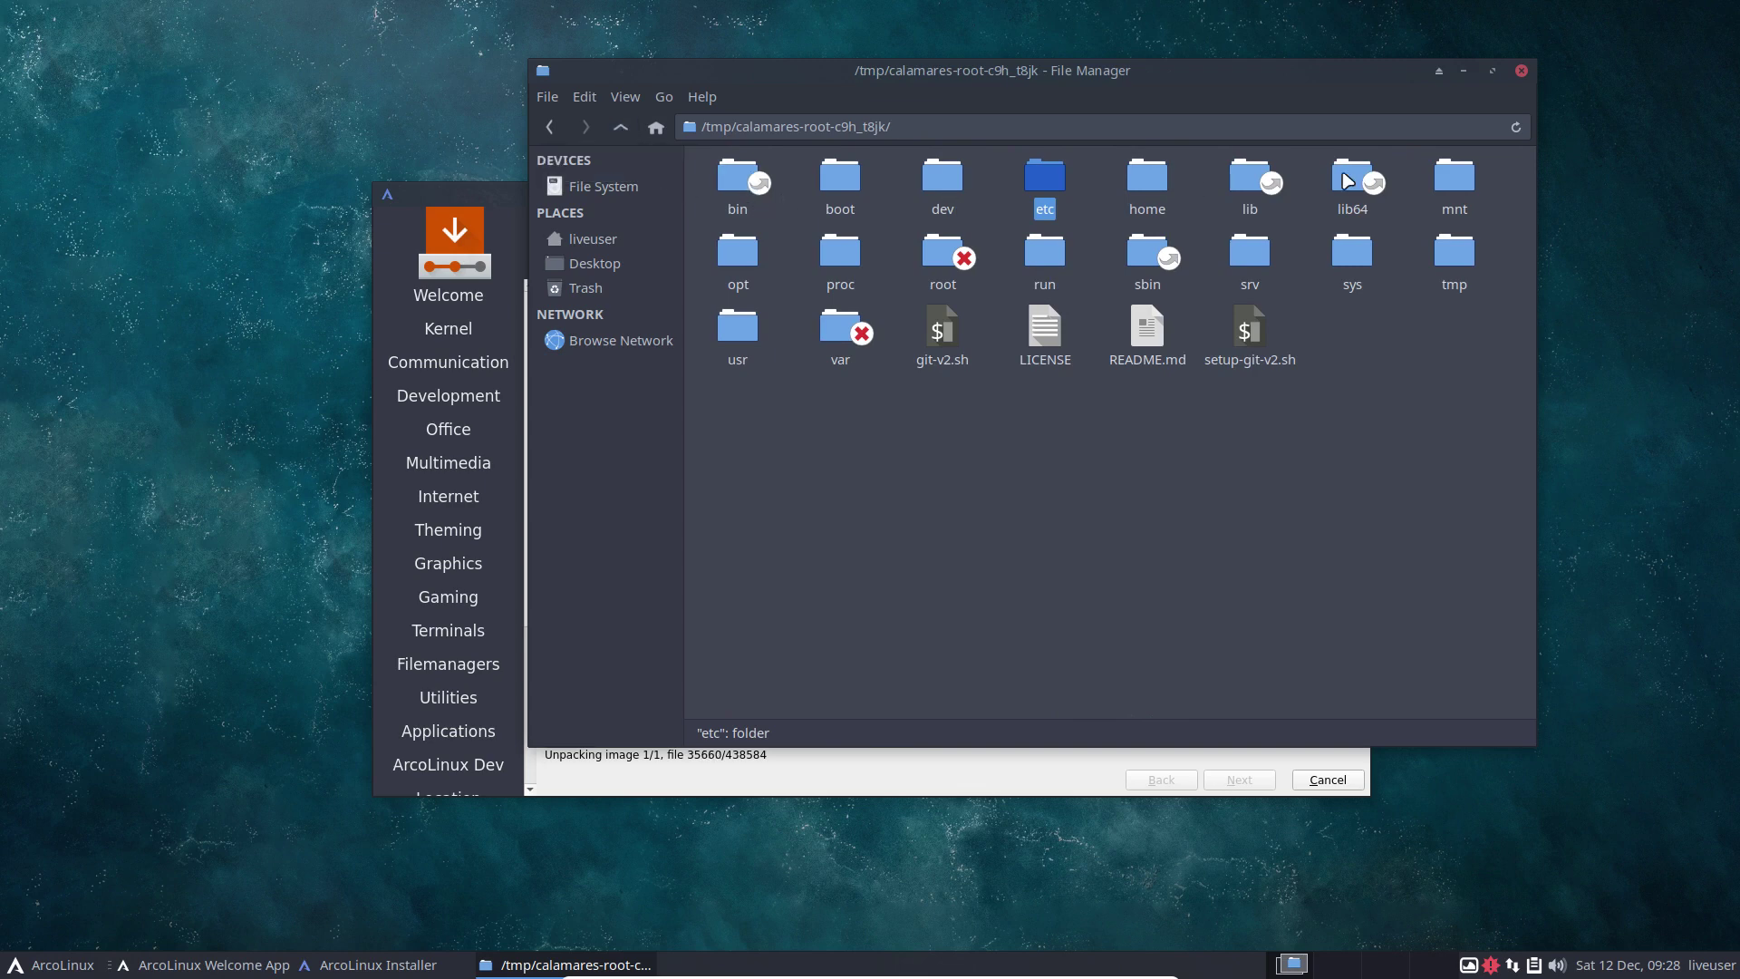
{"action": "left_click", "coordinate": [1521, 70]}
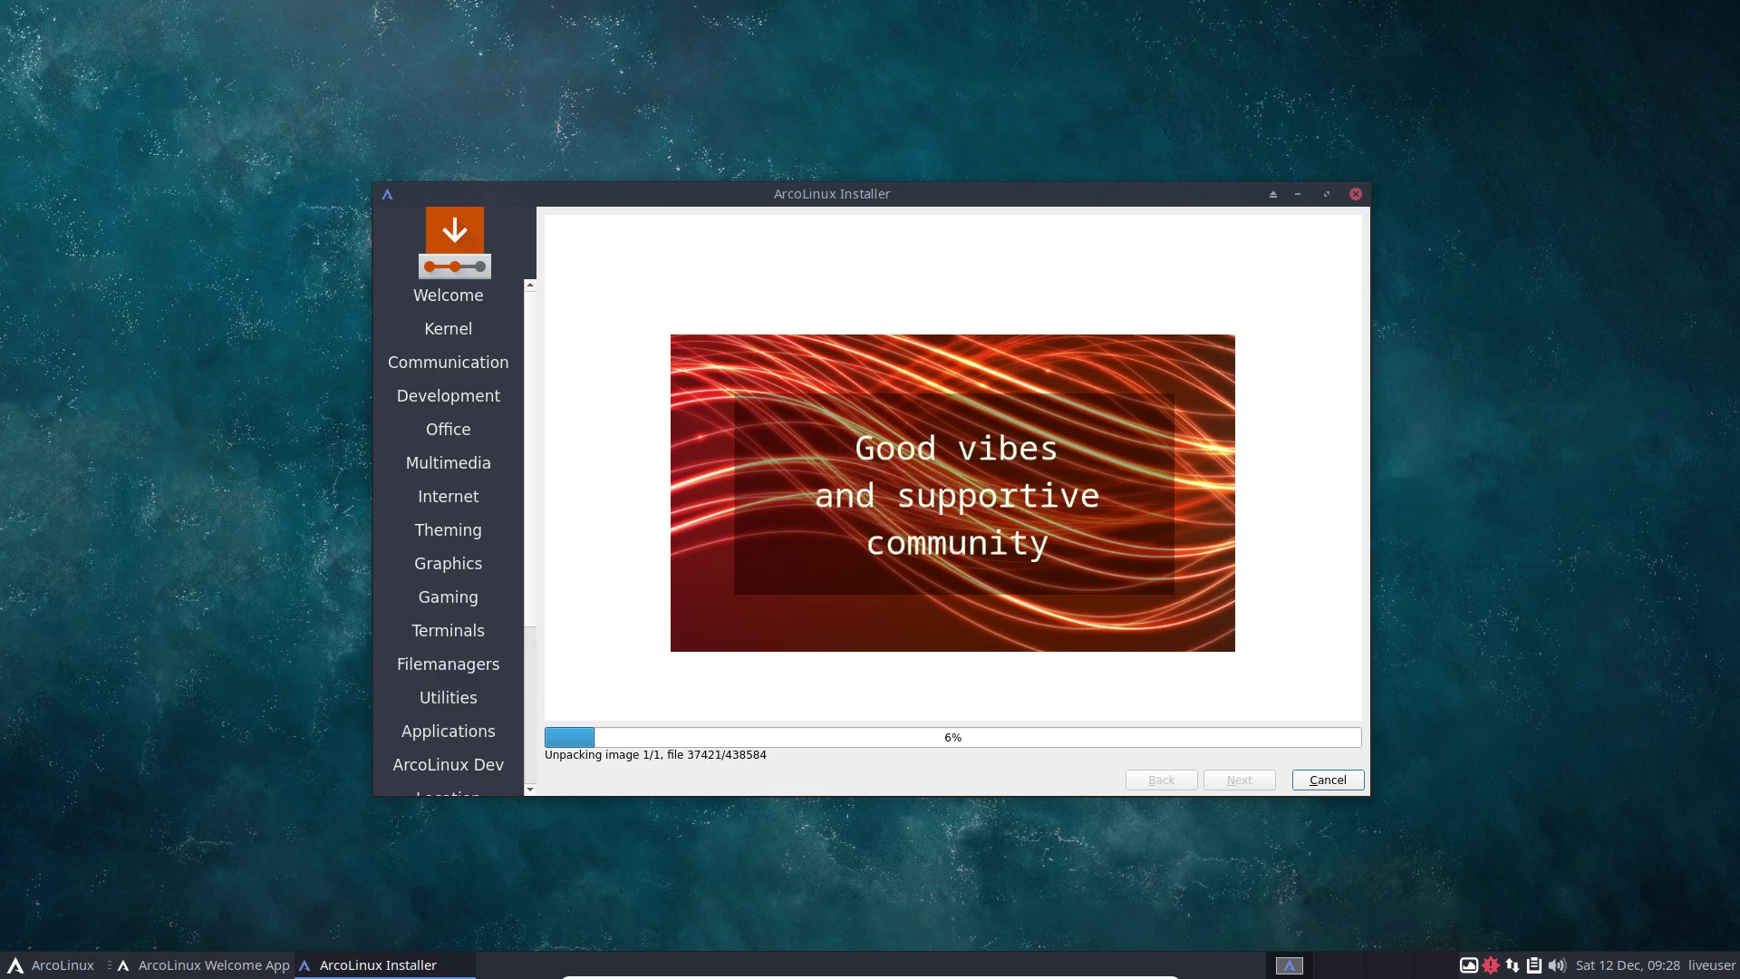
{"action": "key", "text": "ctrl+f"}
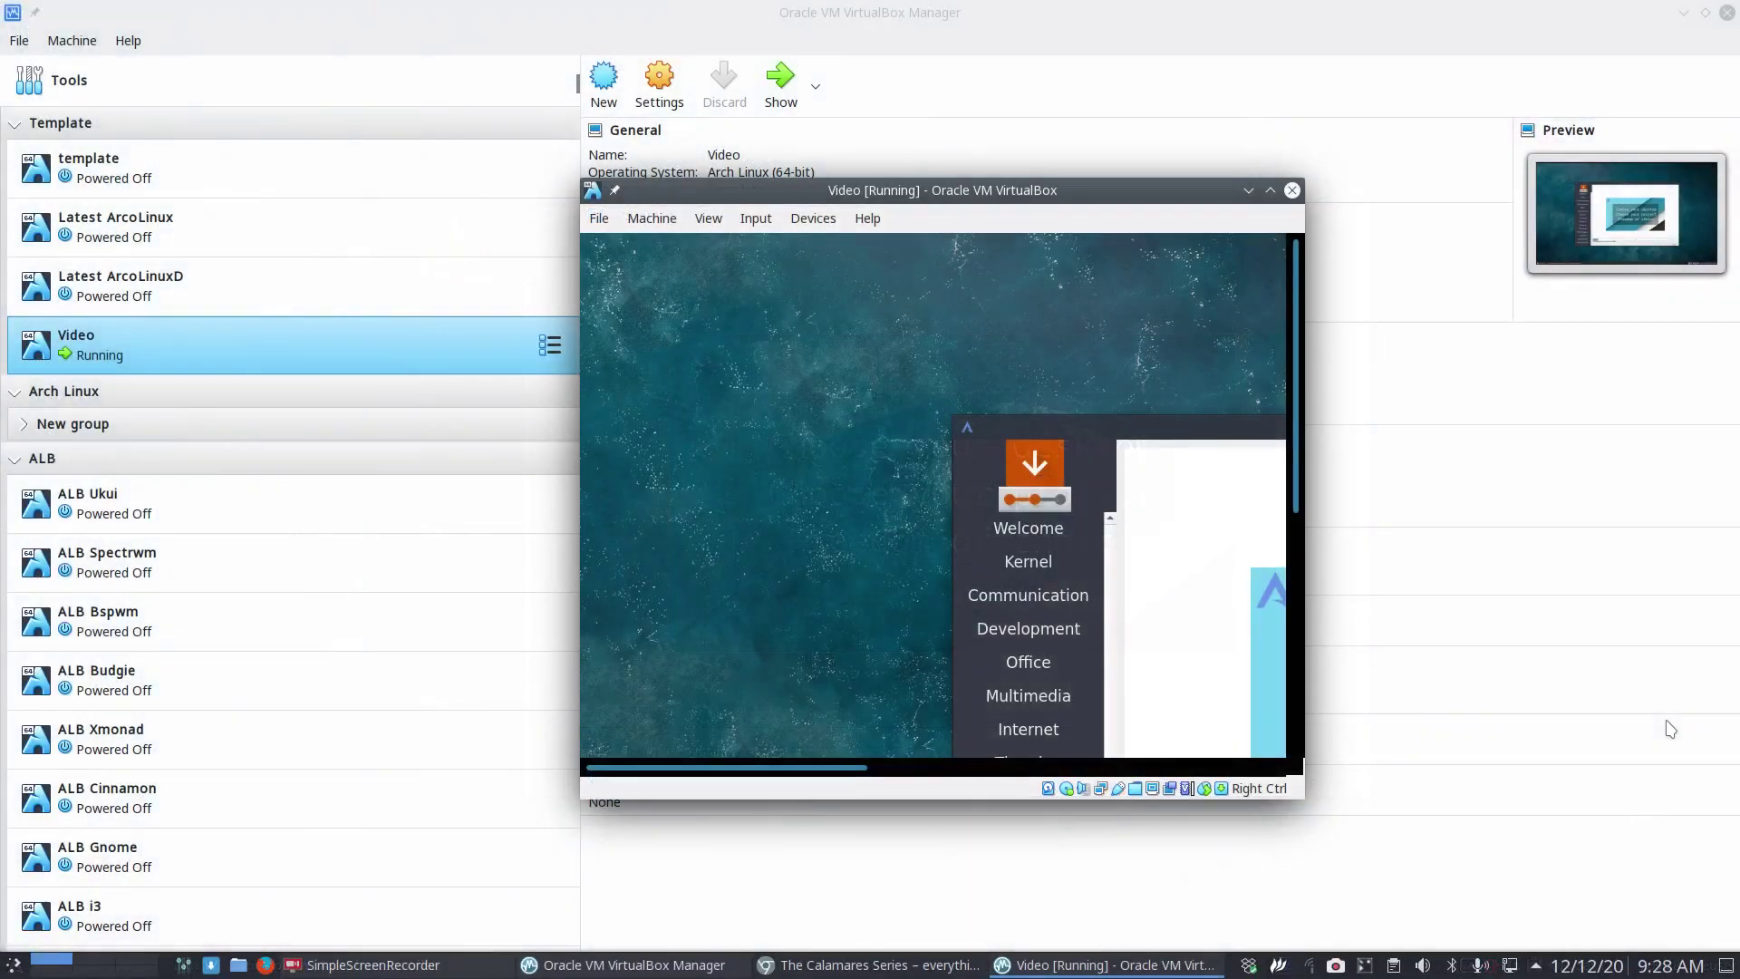
In the Calamares Series article, jump to the 'mbr two harddisks one for root and one for home' section.
{"action": "left_click", "coordinate": [859, 966]}
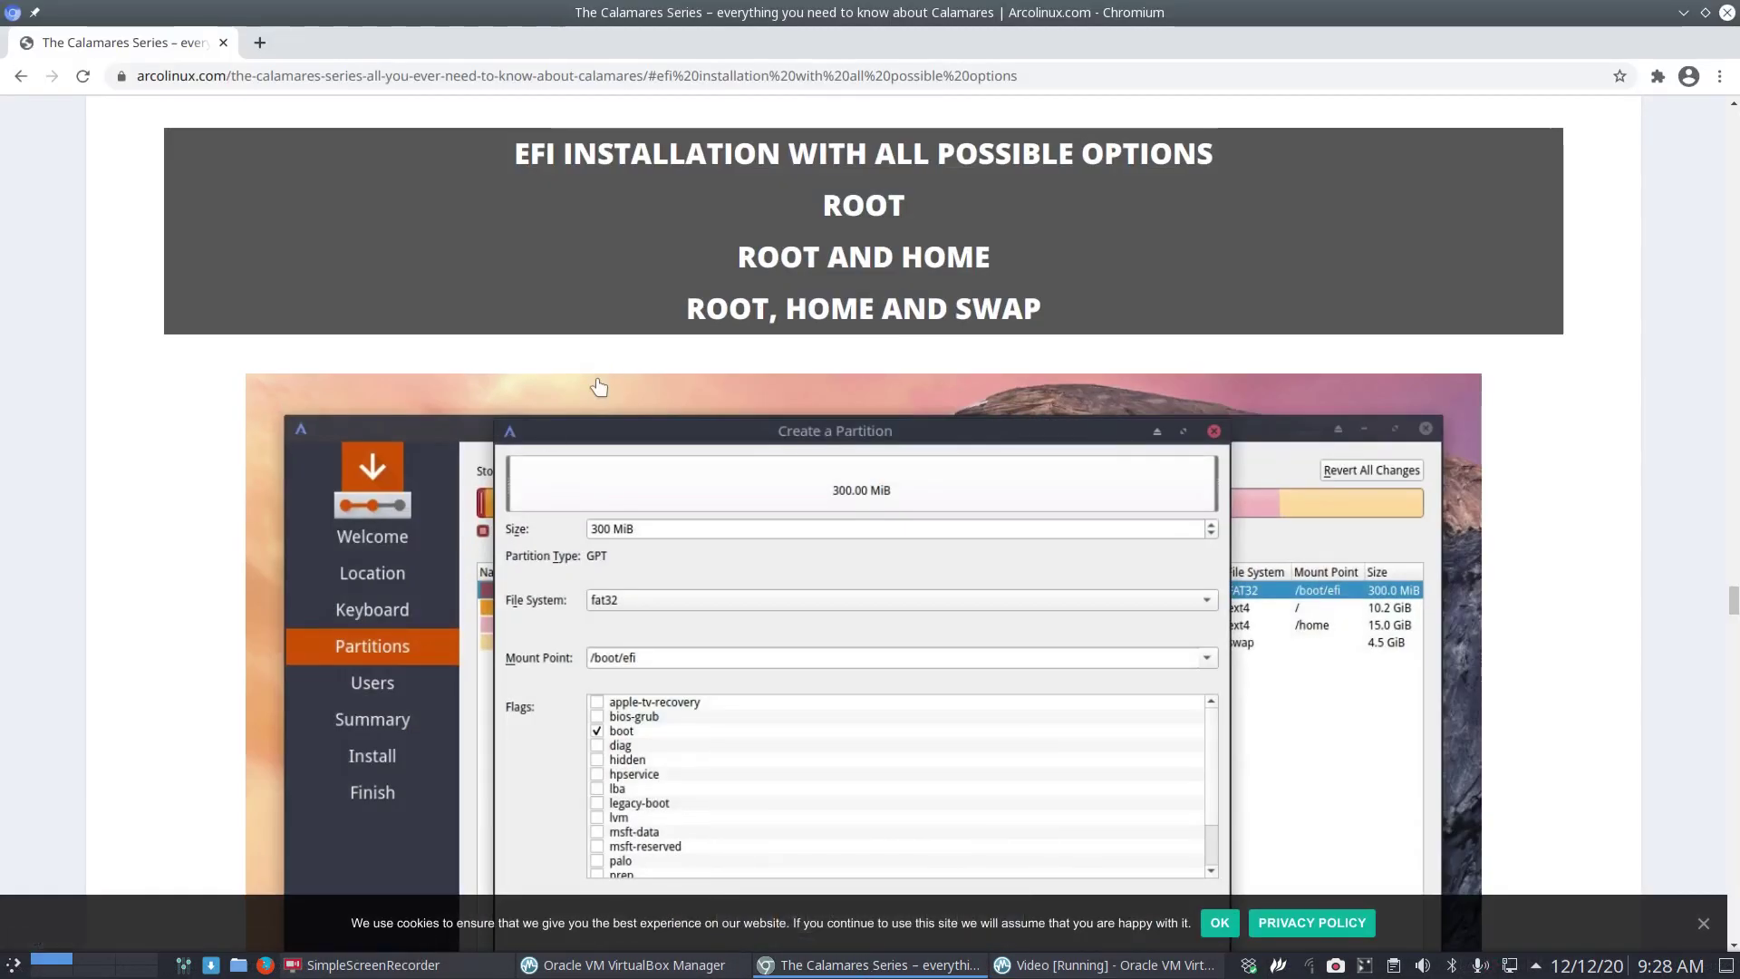
{"action": "scroll", "coordinate": [141, 453], "scroll_direction": "up", "scroll_amount": 6}
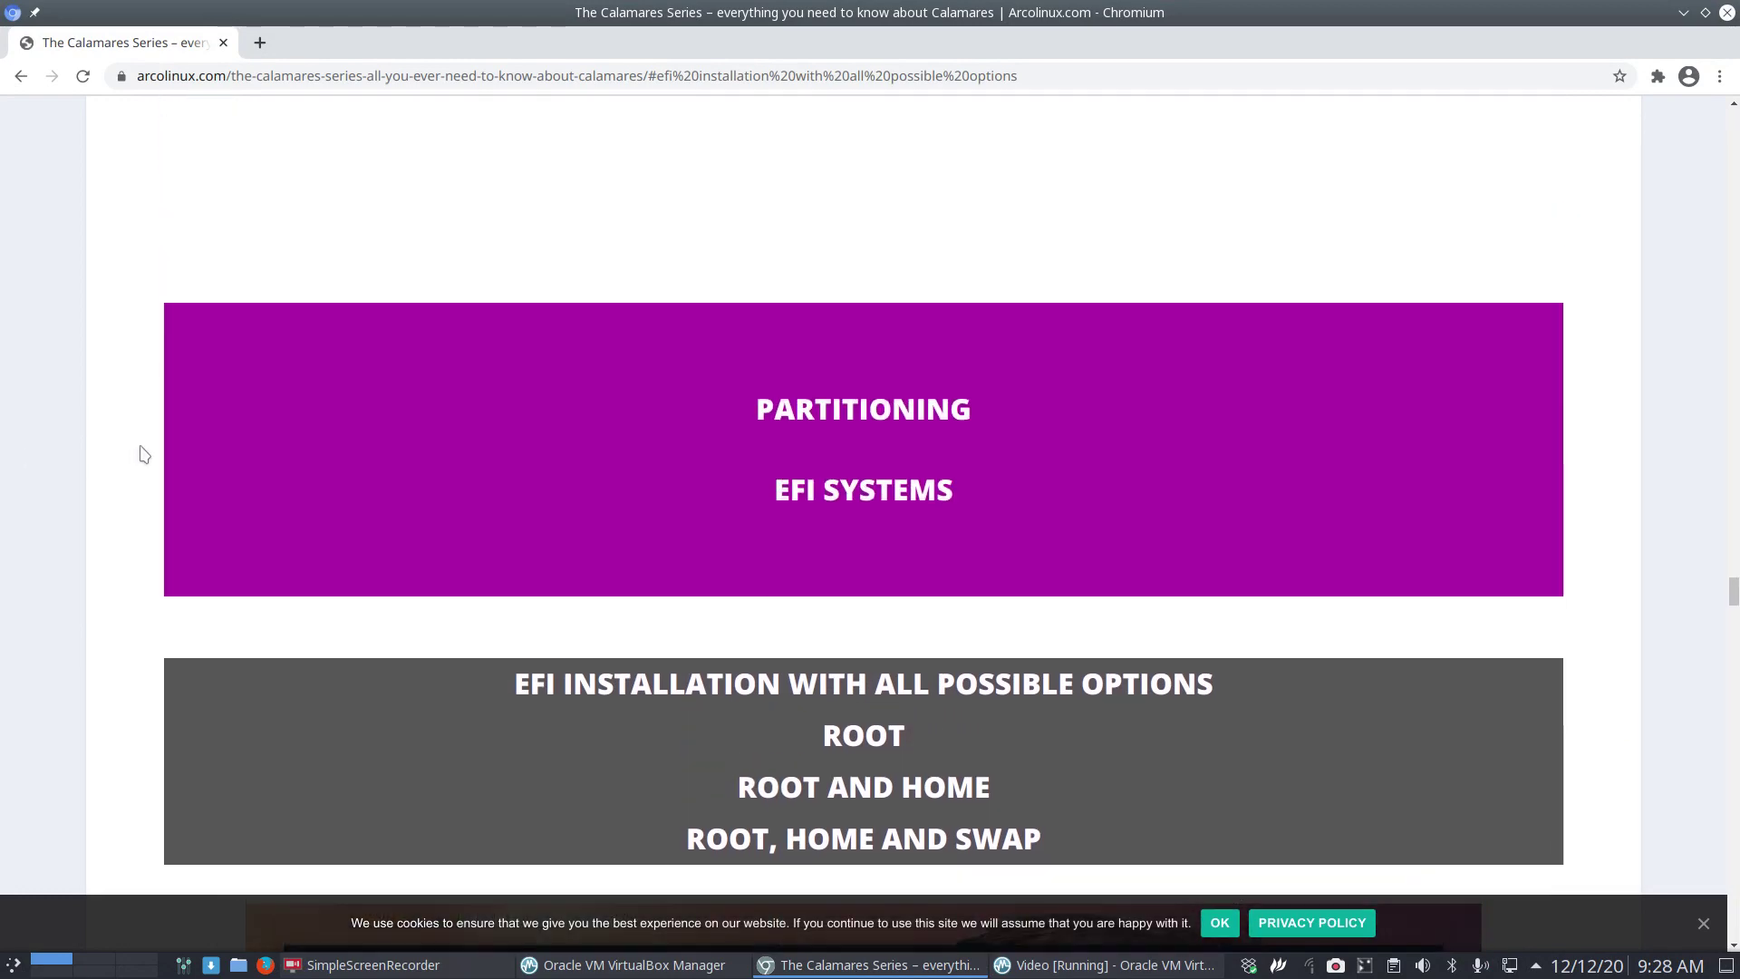
{"action": "scroll", "coordinate": [141, 453], "scroll_direction": "up", "scroll_amount": 15}
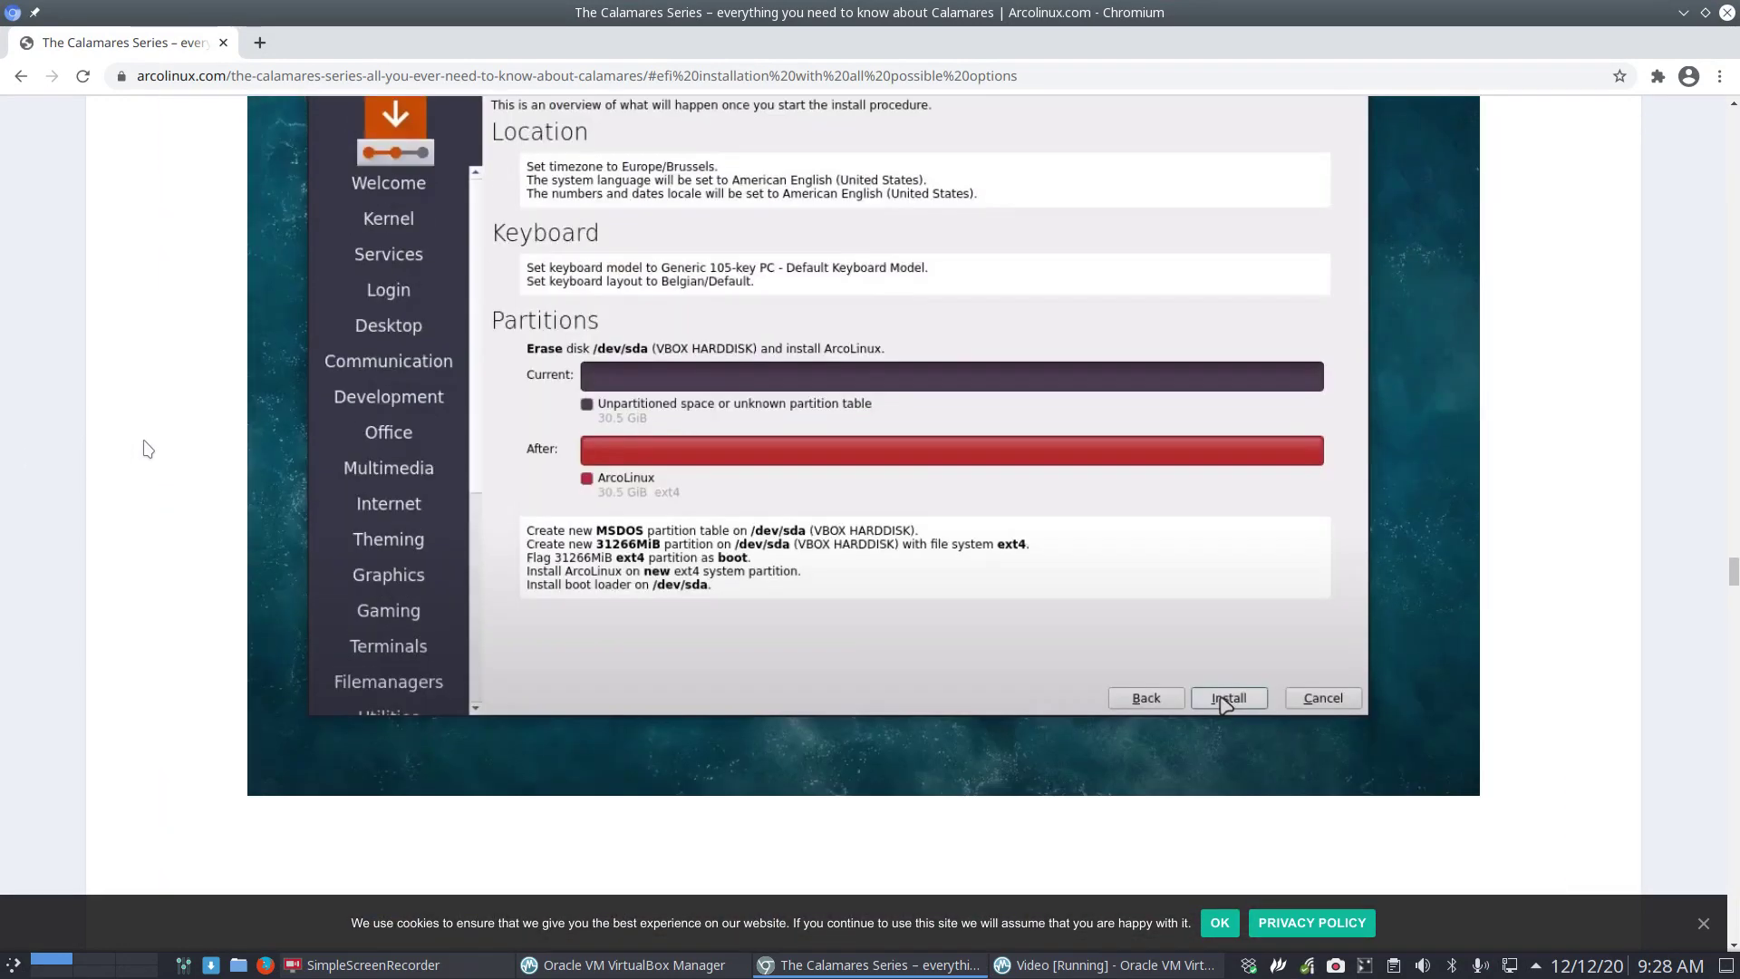
{"action": "scroll", "coordinate": [148, 448], "scroll_direction": "up", "scroll_amount": 4}
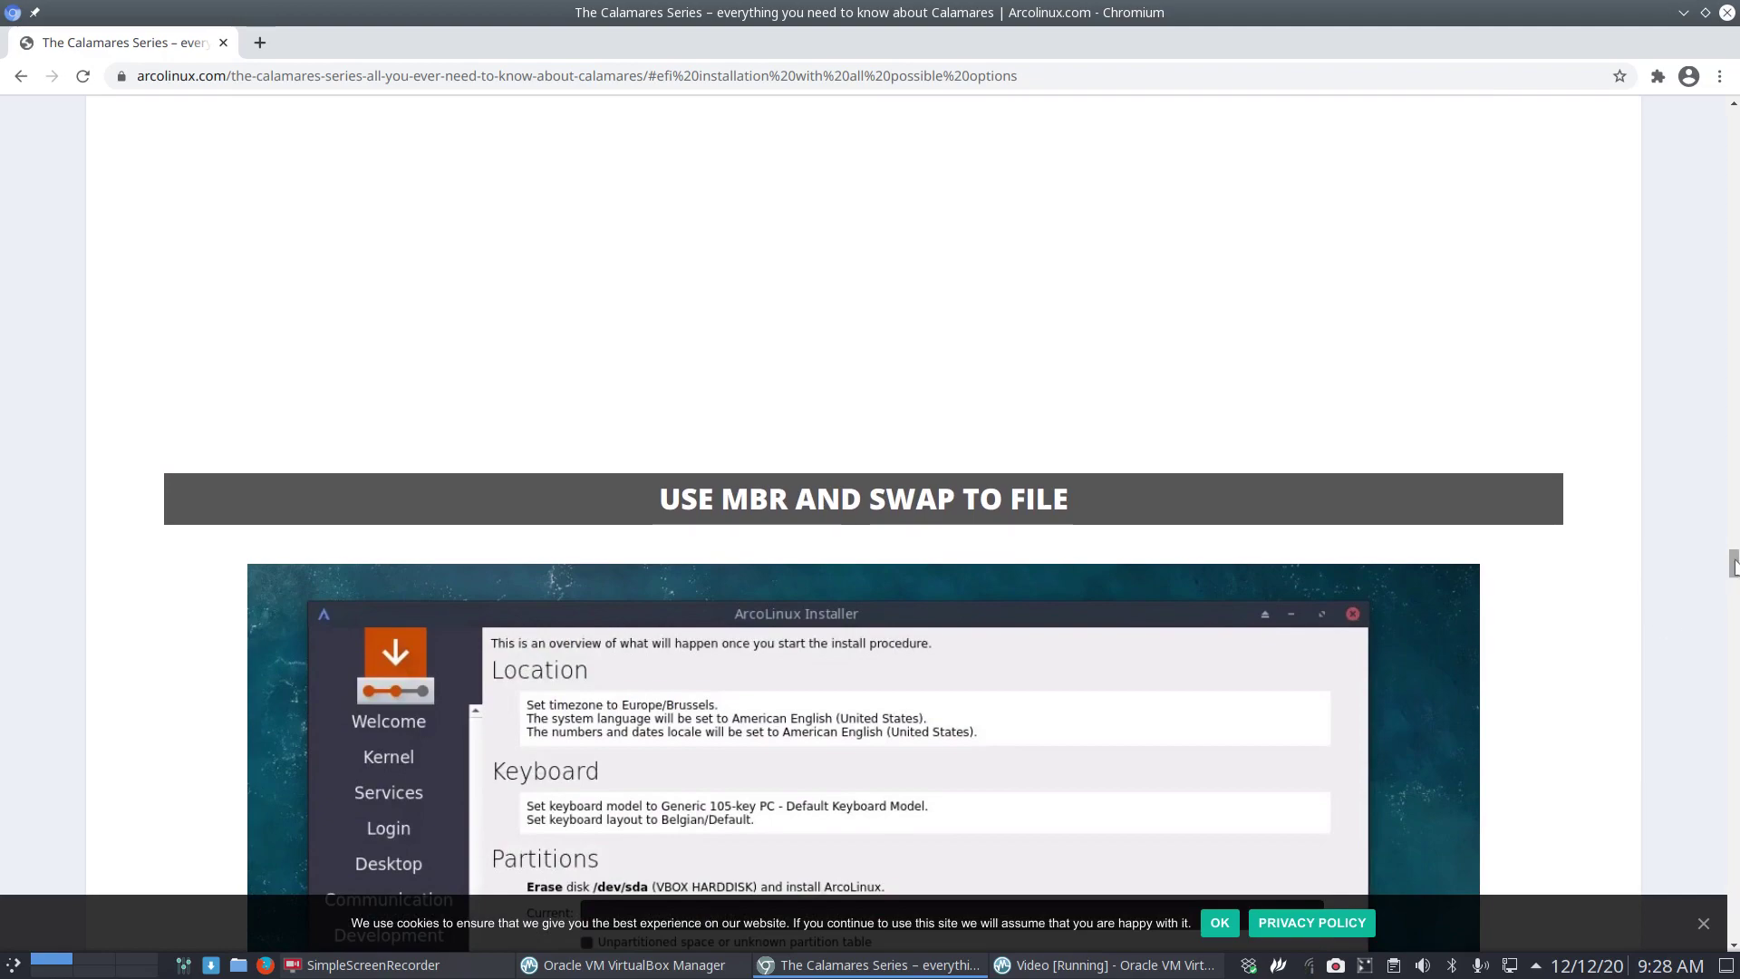
{"action": "left_click_drag", "start_coordinate": [1727, 571], "coordinate": [1726, 337]}
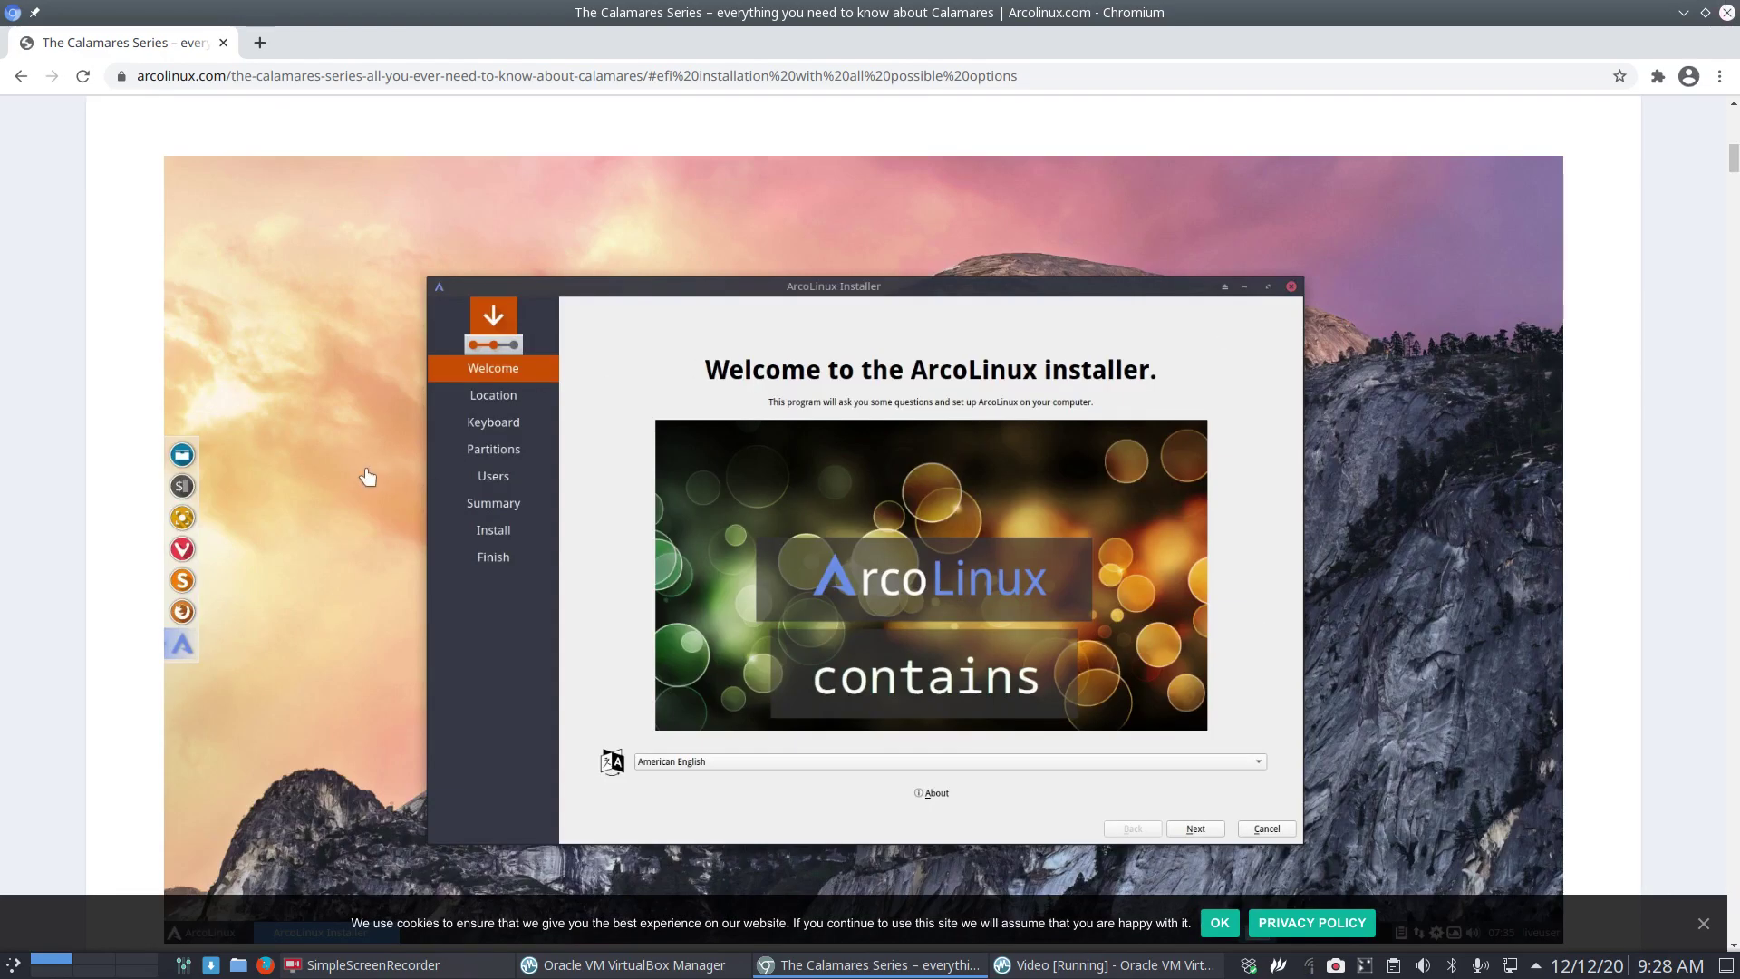
{"action": "scroll", "coordinate": [369, 474], "scroll_direction": "up", "scroll_amount": 20}
{"action": "scroll", "coordinate": [367, 474], "scroll_direction": "up", "scroll_amount": 10}
{"action": "scroll", "coordinate": [243, 544], "scroll_direction": "down", "scroll_amount": 5}
{"action": "scroll", "coordinate": [247, 550], "scroll_direction": "down", "scroll_amount": 6}
{"action": "left_click", "coordinate": [280, 474]}
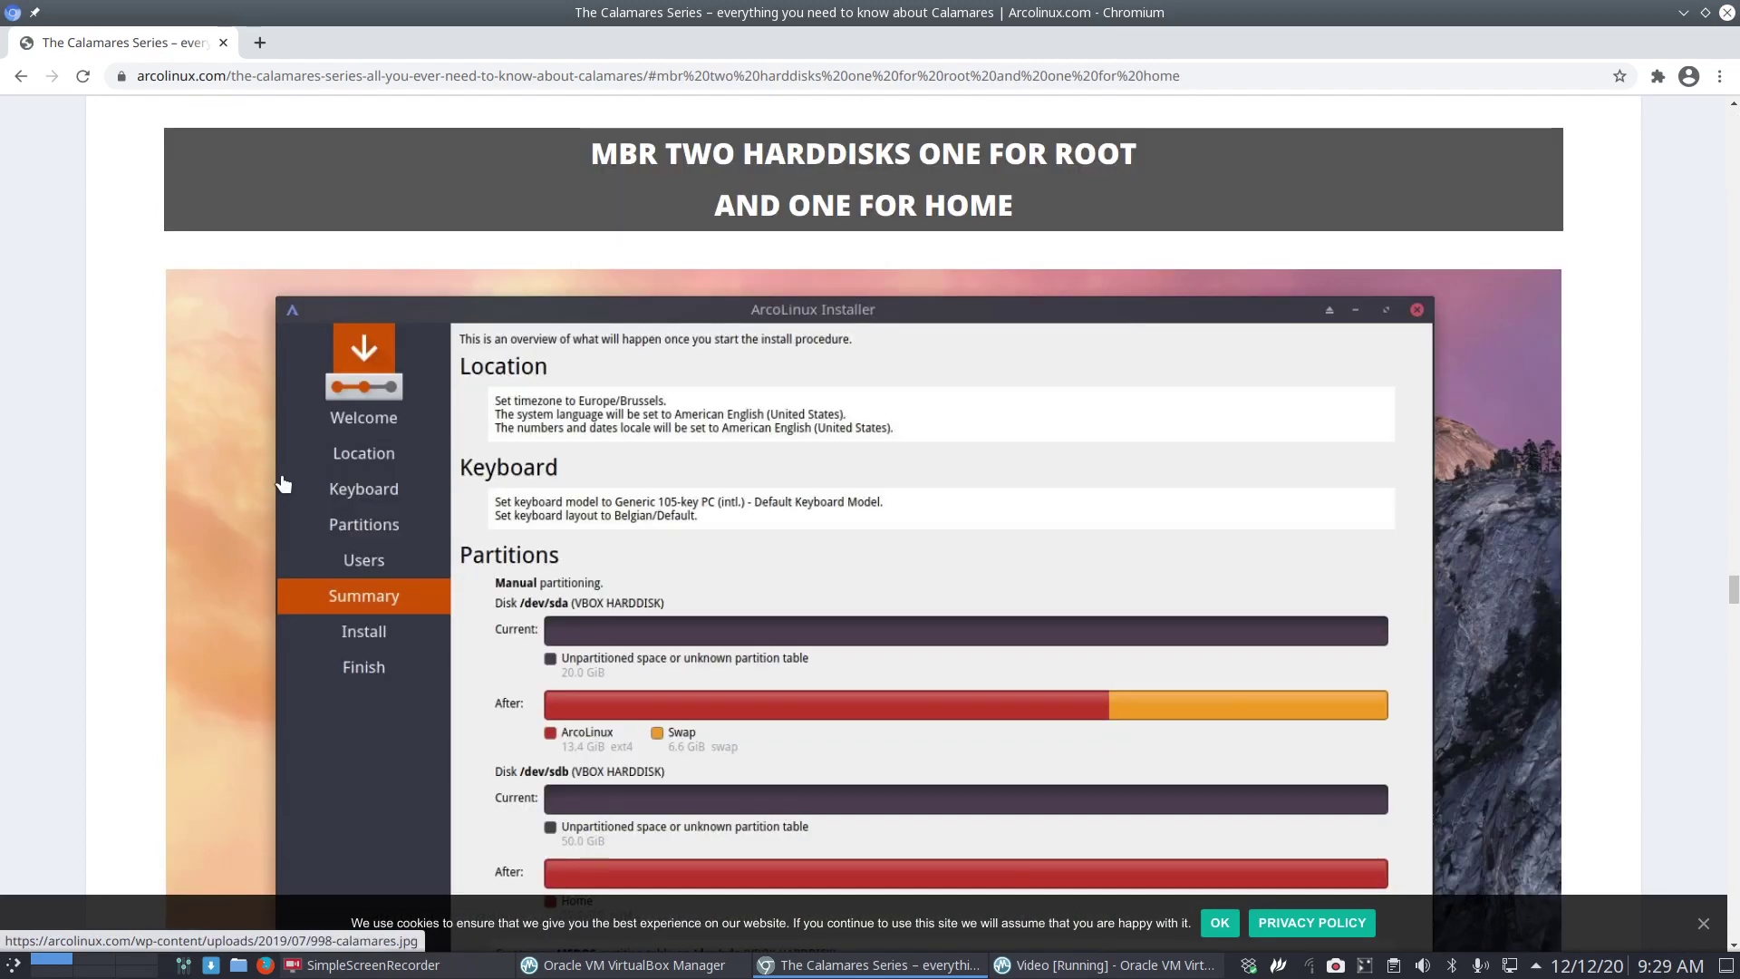
{"action": "scroll", "coordinate": [288, 539], "scroll_direction": "down", "scroll_amount": 10}
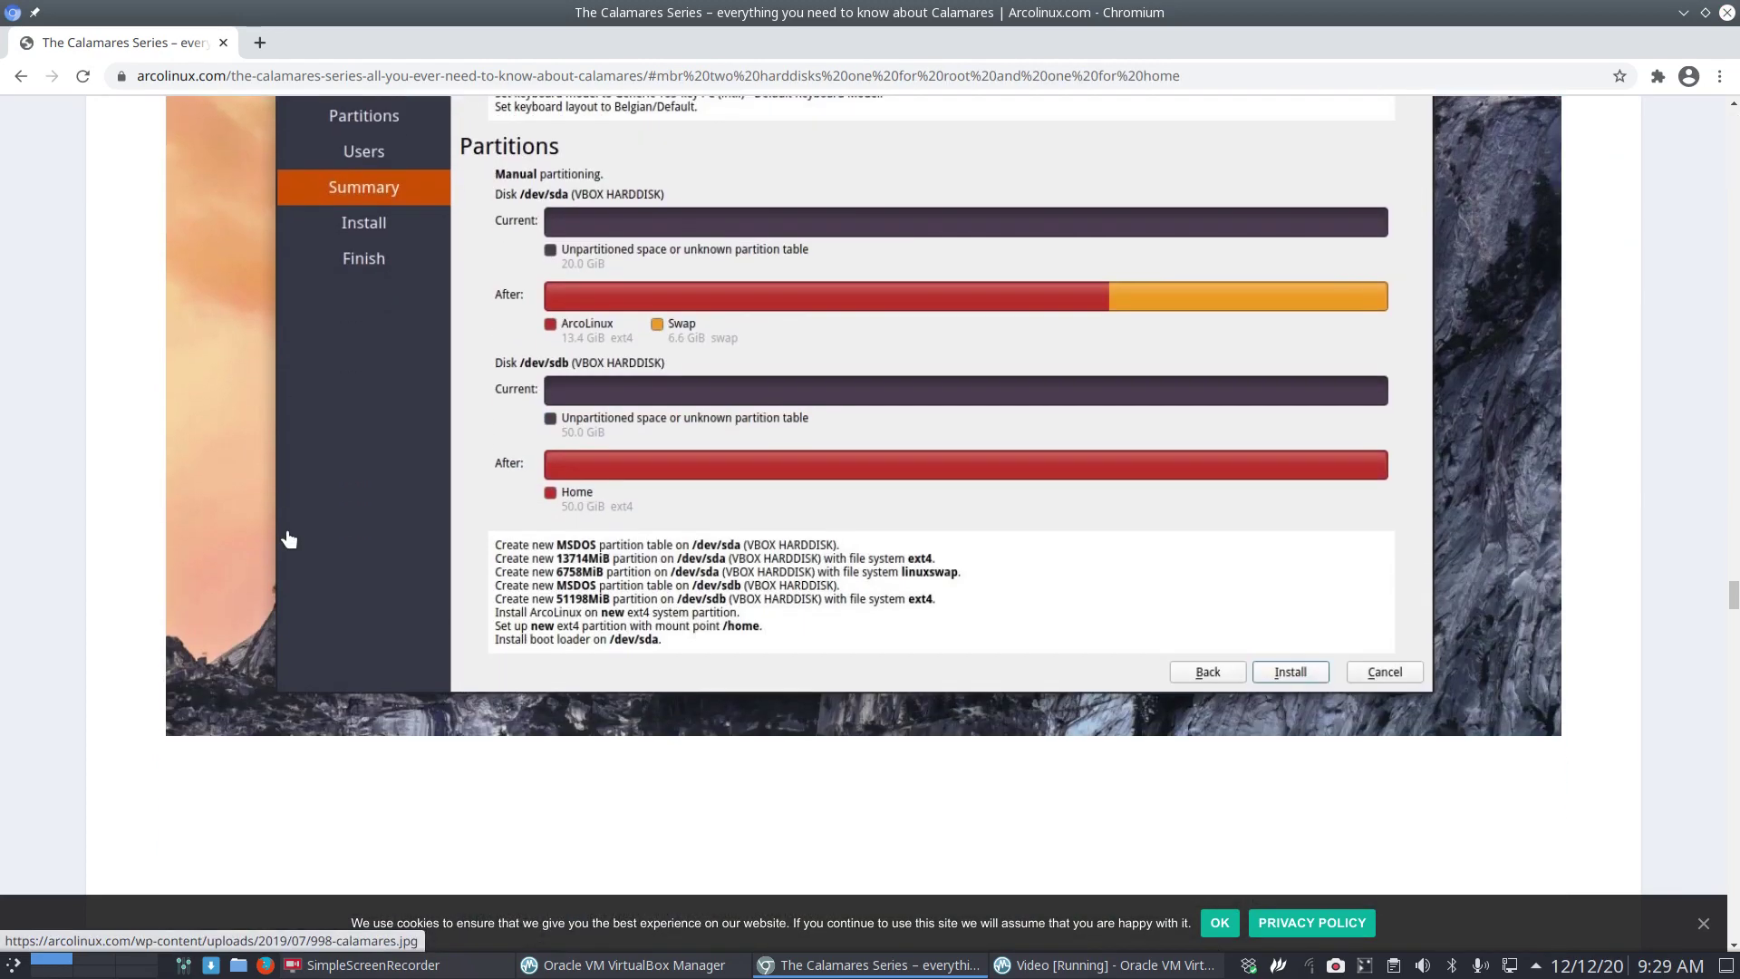